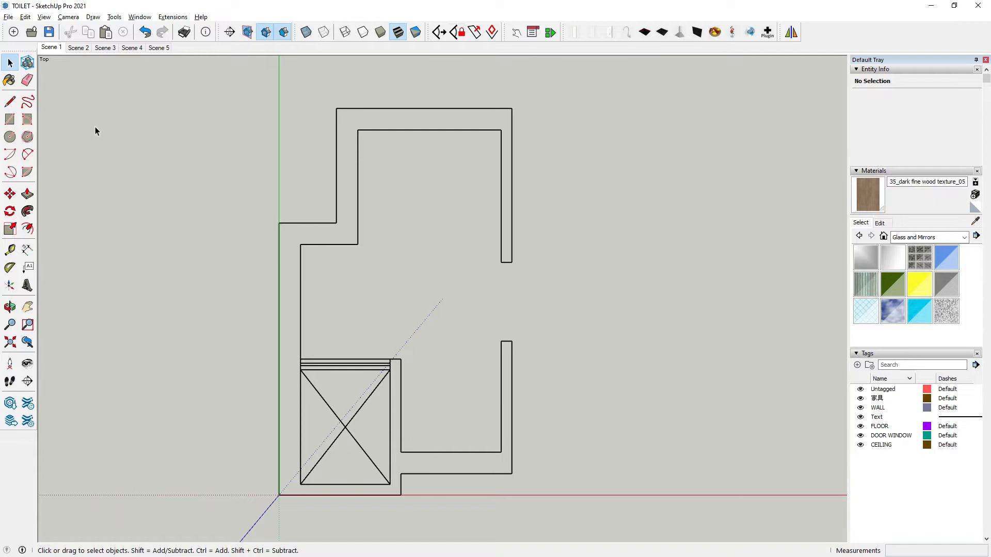
Step: View the saved Scenes 1 to 5 of the bathroom model one after another
click(54, 47)
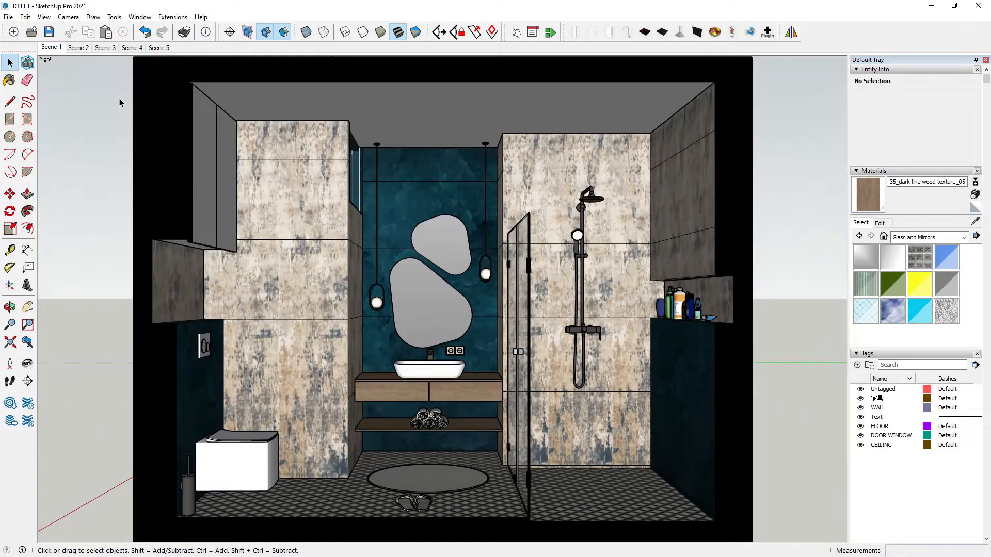
click(78, 47)
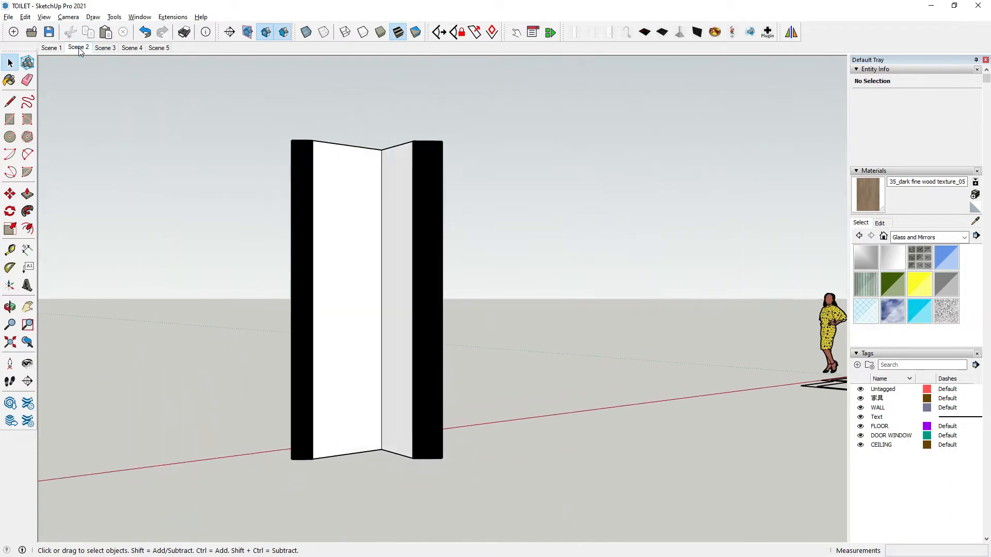
click(103, 48)
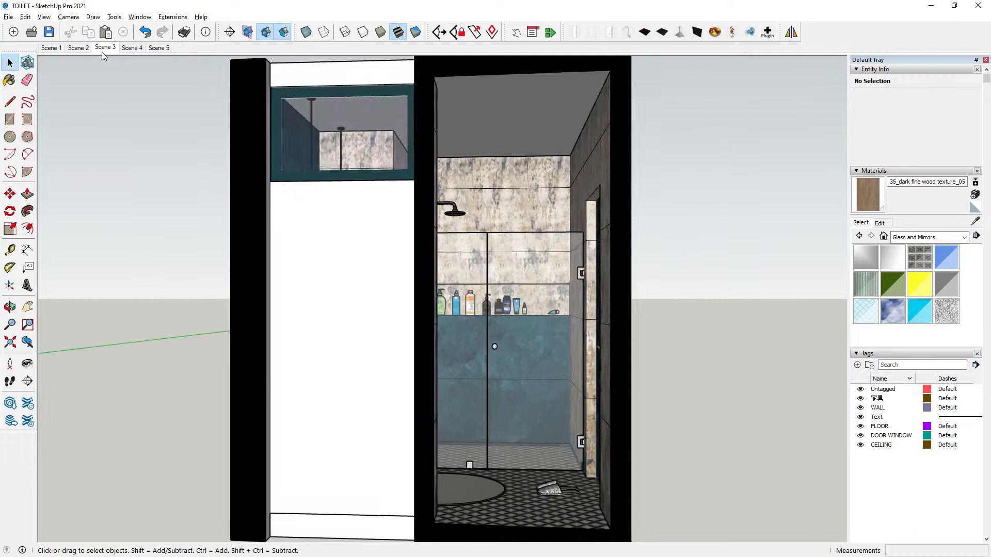
click(130, 48)
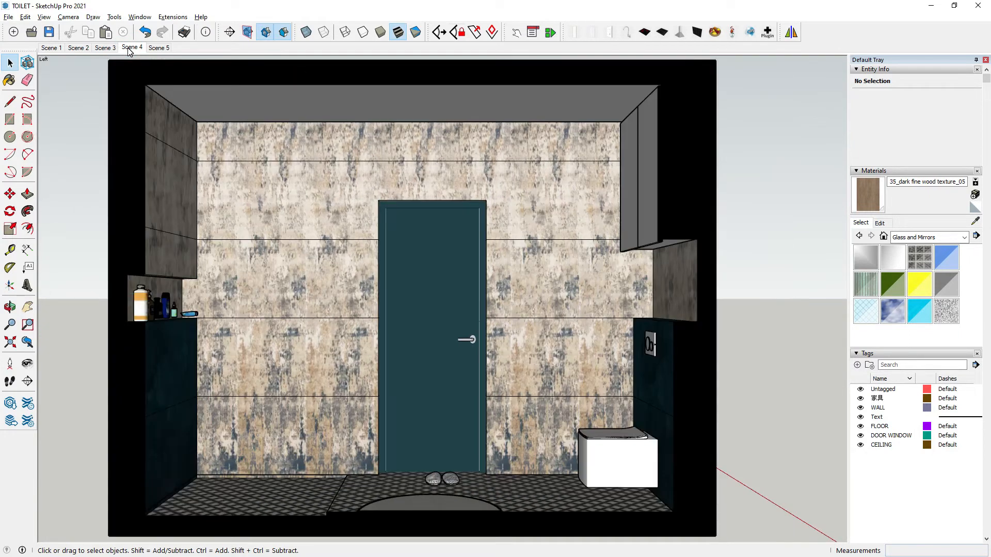
click(156, 48)
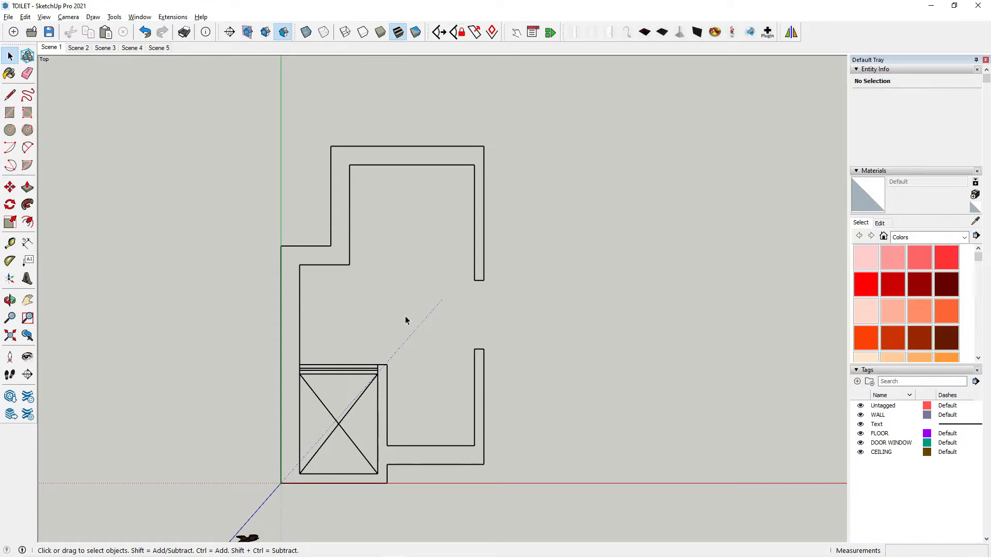
Step: Select the imported TOI.dwg floor plan to inspect it, and clear the selection
click(378, 377)
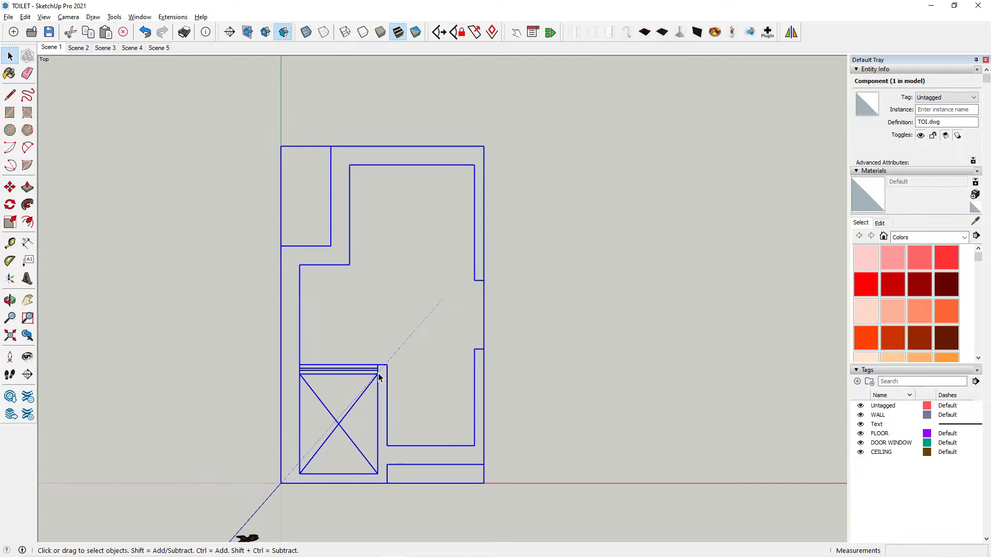
click(372, 335)
scroll(331, 356, down, 2)
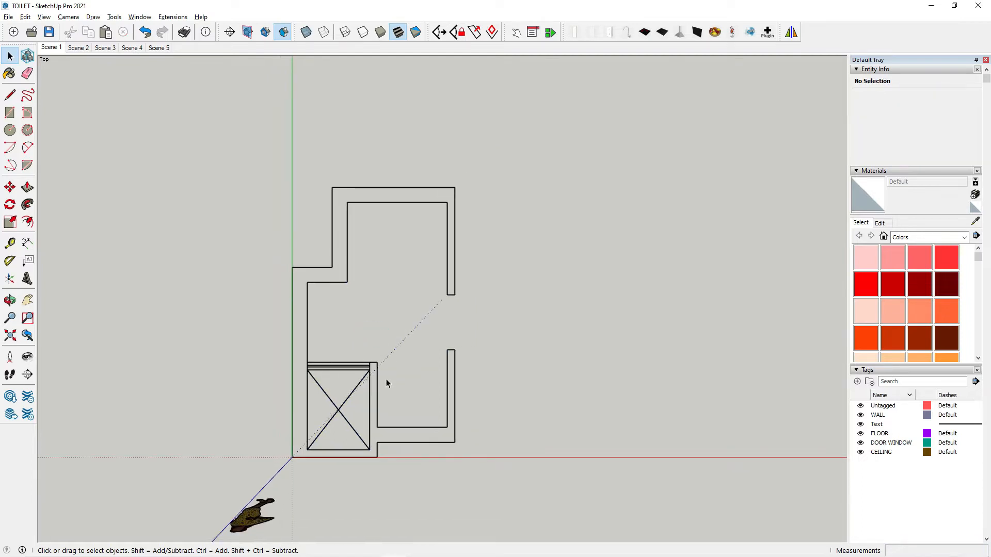
Step: View the 3D room shell beside the floor plan and select its ceiling group to check its assigned tag
scroll(326, 336, up, 1)
middle_drag(271, 252, 431, 358)
scroll(420, 288, down, 4)
middle_drag(500, 333, 537, 243)
scroll(522, 305, up, 2)
click(533, 283)
scroll(438, 320, down, 1)
middle_drag(449, 351, 460, 296)
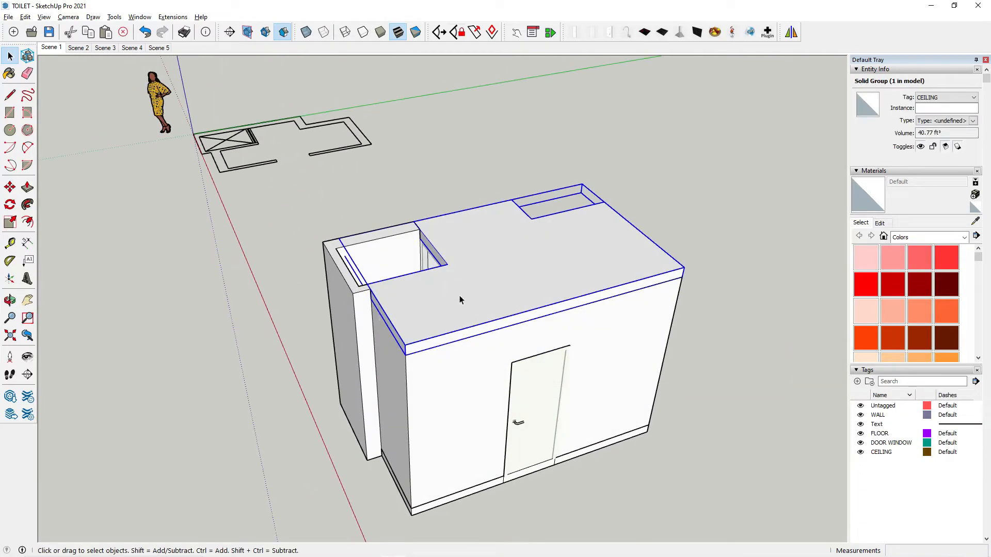
scroll(475, 354, up, 1)
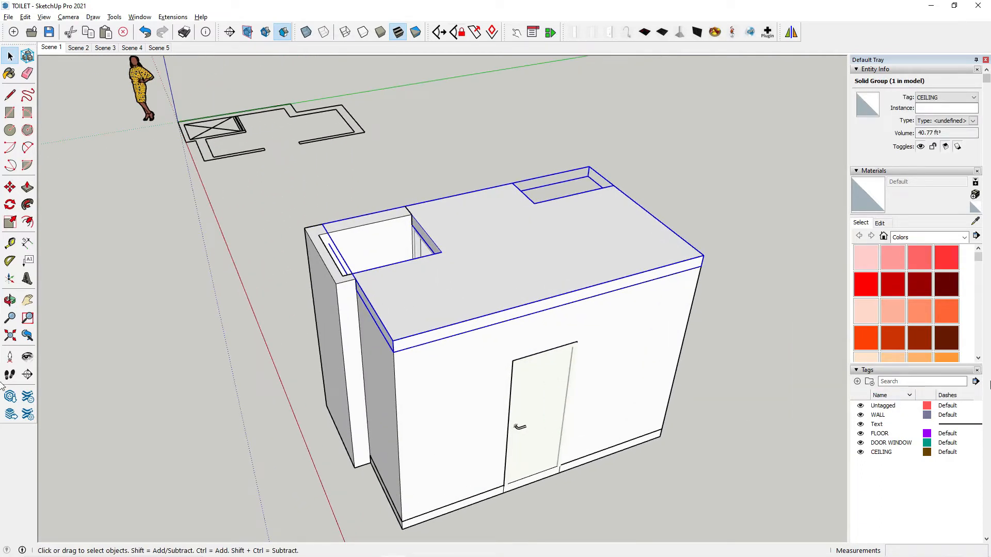
Step: Turn on Color by Tag and view the room shell from the side and above
click(976, 381)
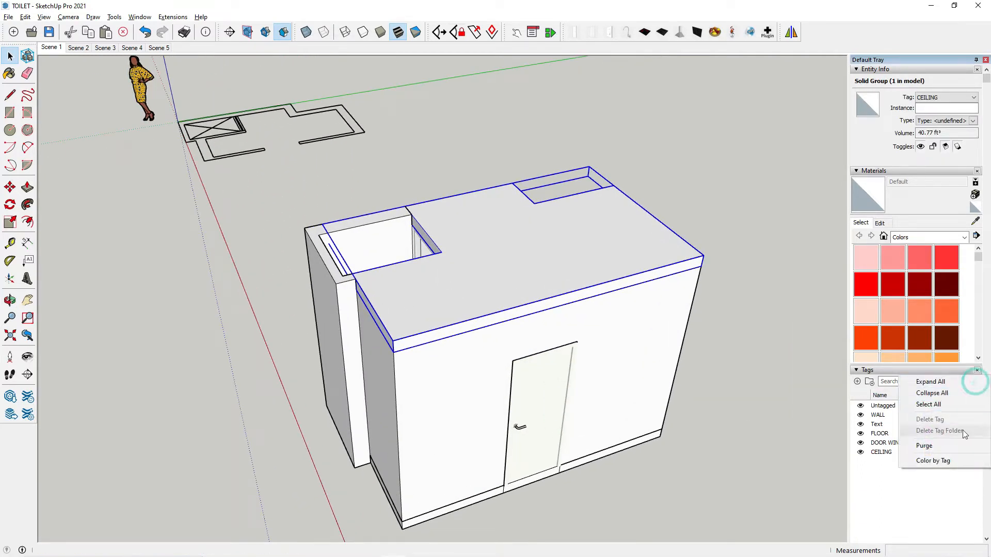
click(958, 463)
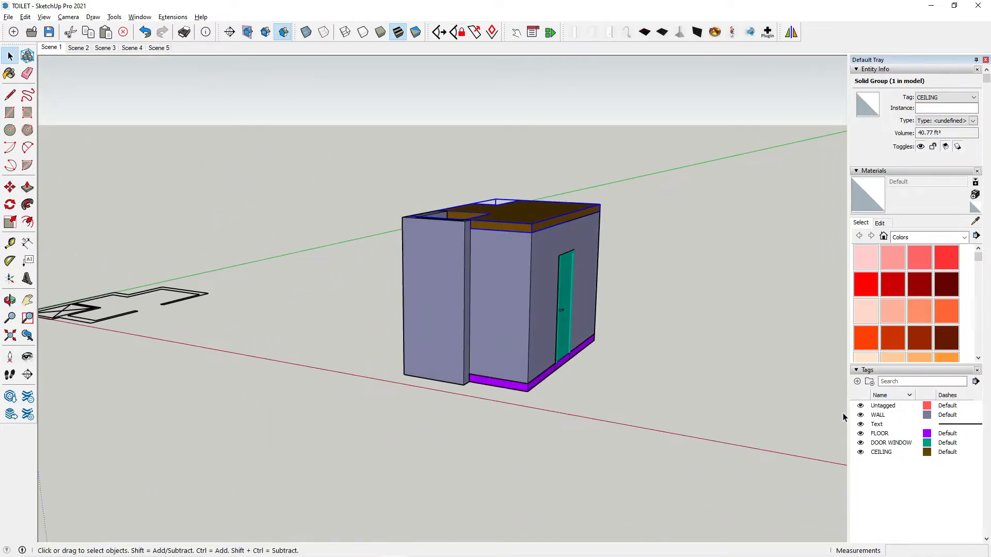
scroll(599, 263, up, 2)
middle_drag(522, 289, 521, 341)
scroll(497, 248, up, 2)
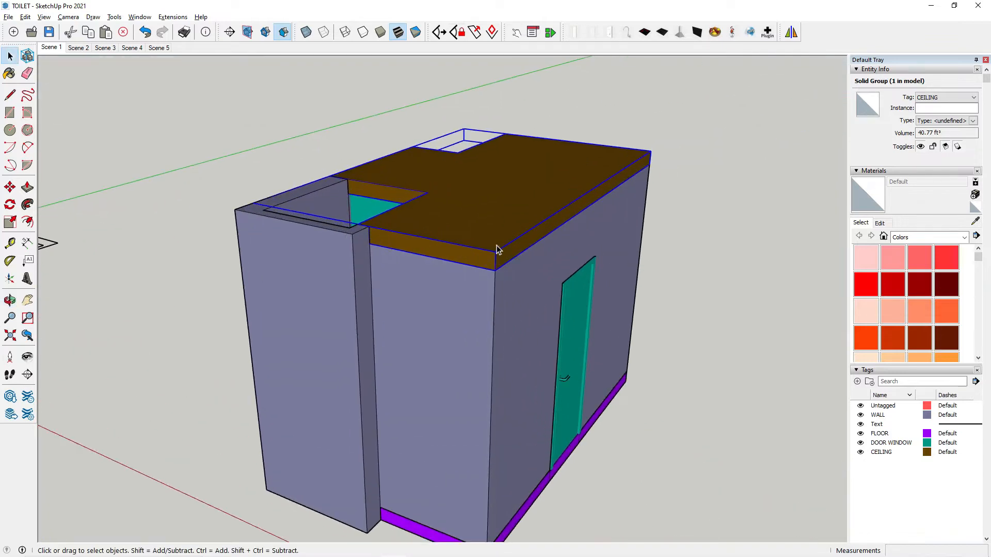
middle_drag(452, 215, 516, 337)
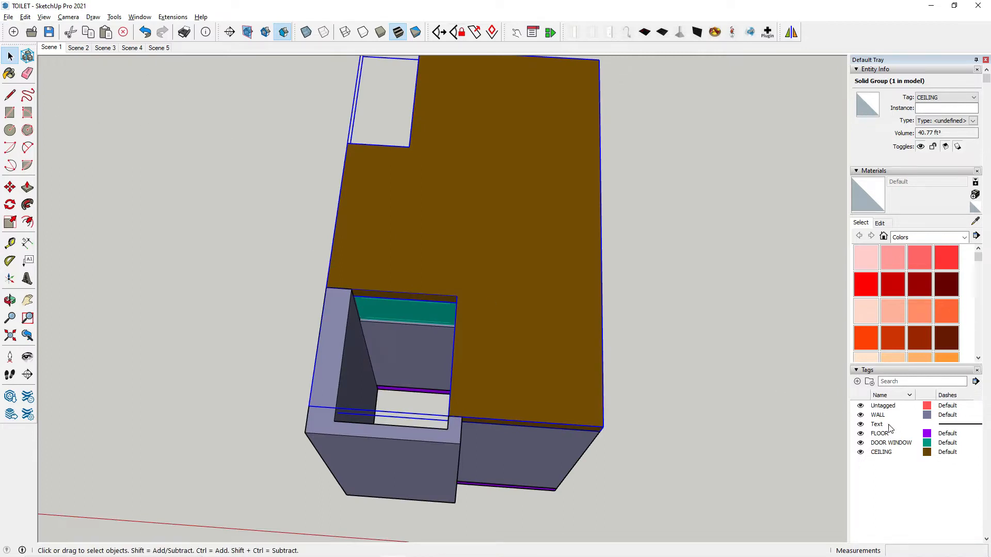
Step: Hide the CEILING tag and look into the room from above
click(860, 452)
middle_drag(567, 511, 431, 259)
scroll(482, 268, up, 6)
middle_drag(484, 275, 433, 259)
scroll(456, 298, down, 10)
scroll(433, 259, up, 2)
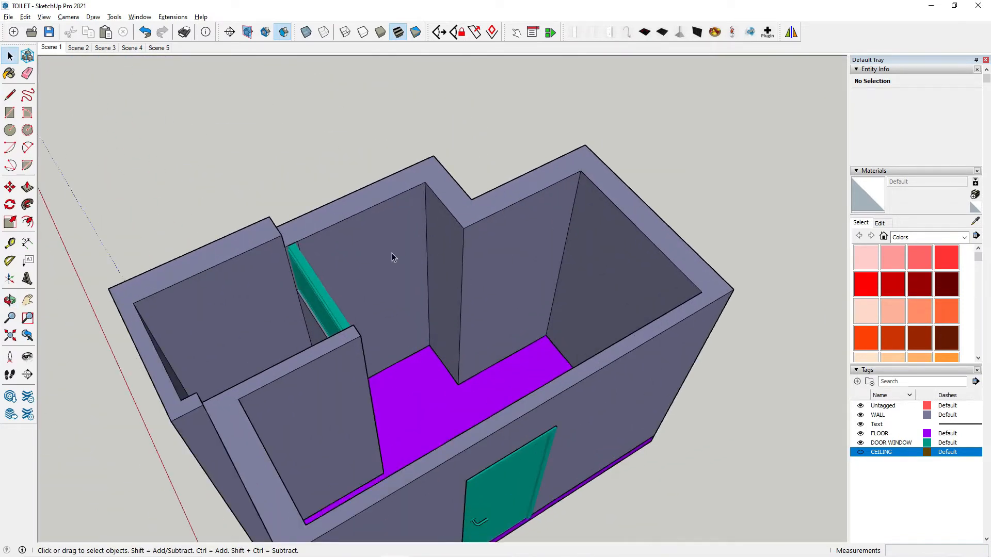
Step: Hide the DOOR WINDOW tag to view the openings, and make the DOOR WINDOW and CEILING tags visible again
click(860, 443)
middle_drag(516, 309, 435, 299)
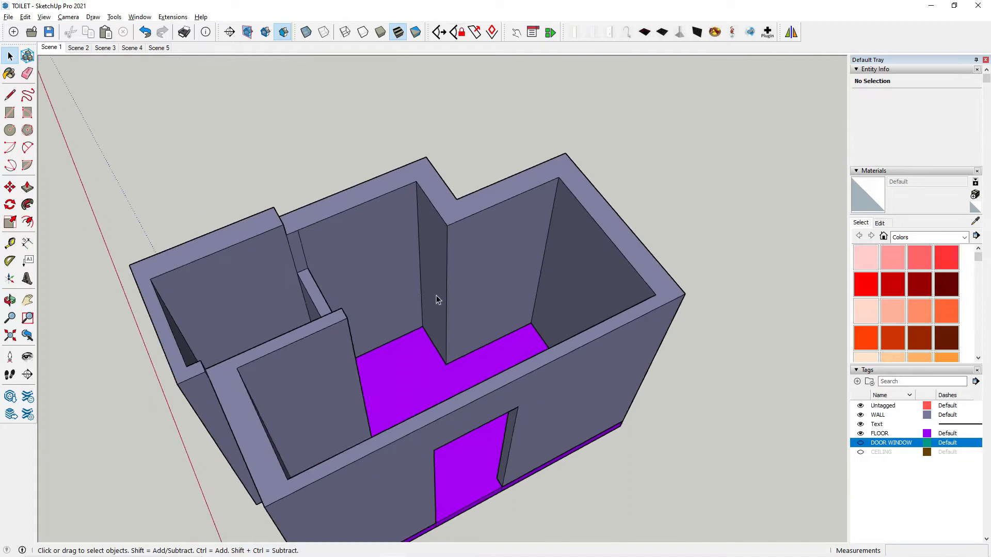
scroll(436, 299, down, 3)
click(860, 443)
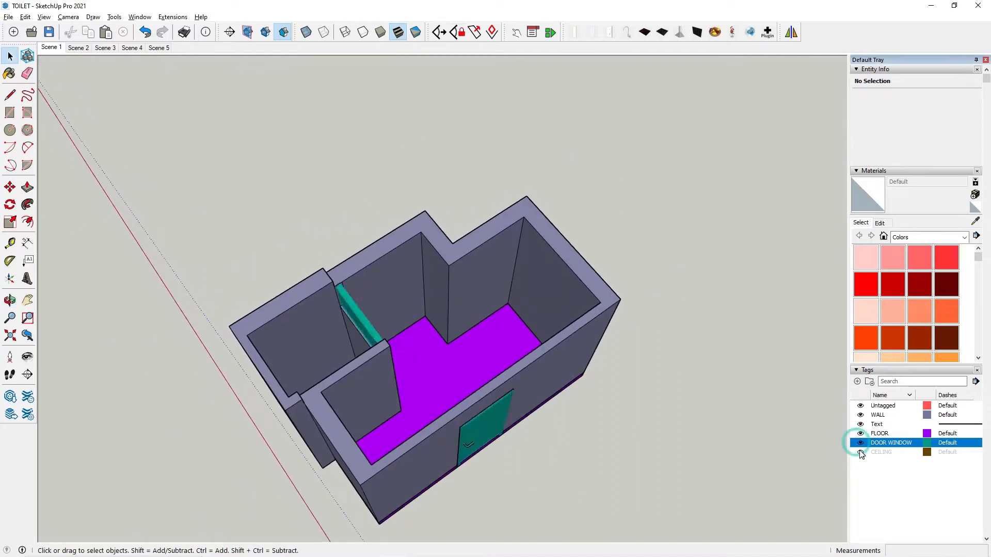
click(860, 452)
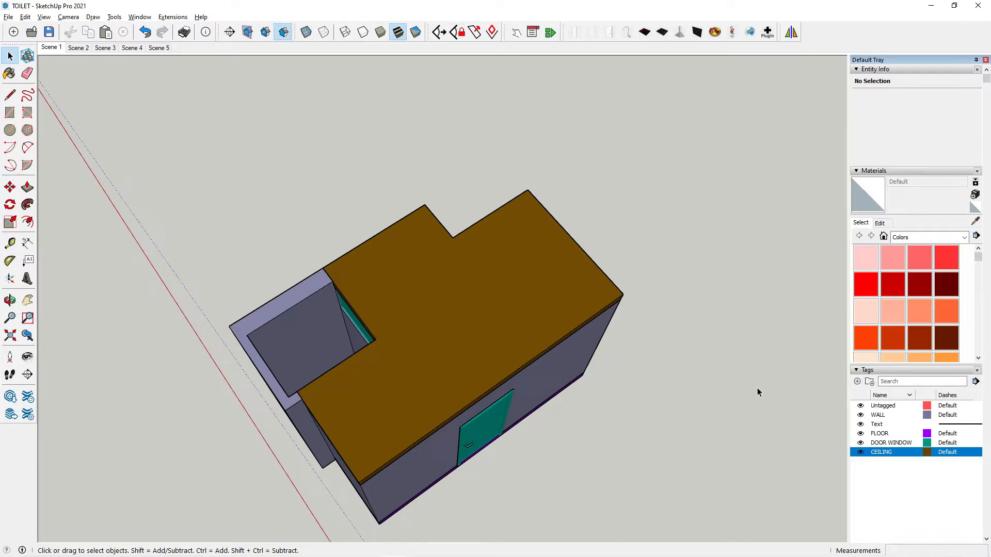
Step: Hide the WALL tag to view the floor, ceiling, door and window alone, and restore the walls
click(860, 416)
middle_drag(610, 443, 751, 333)
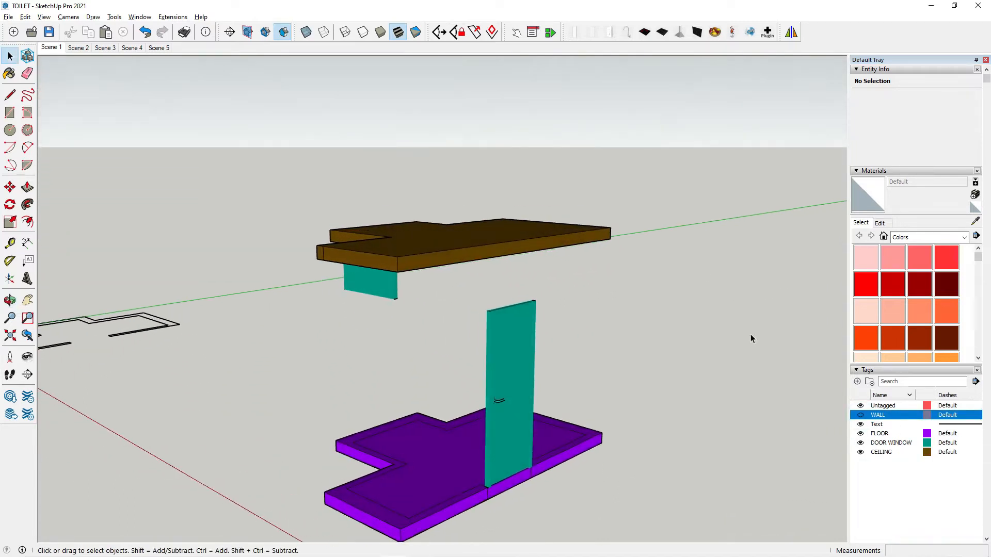
click(861, 416)
middle_drag(715, 367, 658, 261)
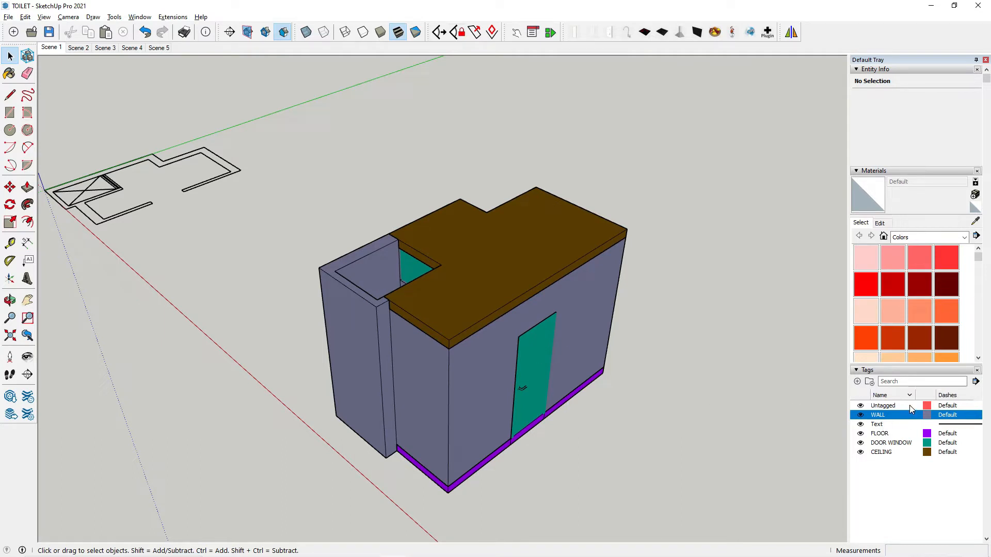
Step: Turn off Color by Tag for the model
click(714, 356)
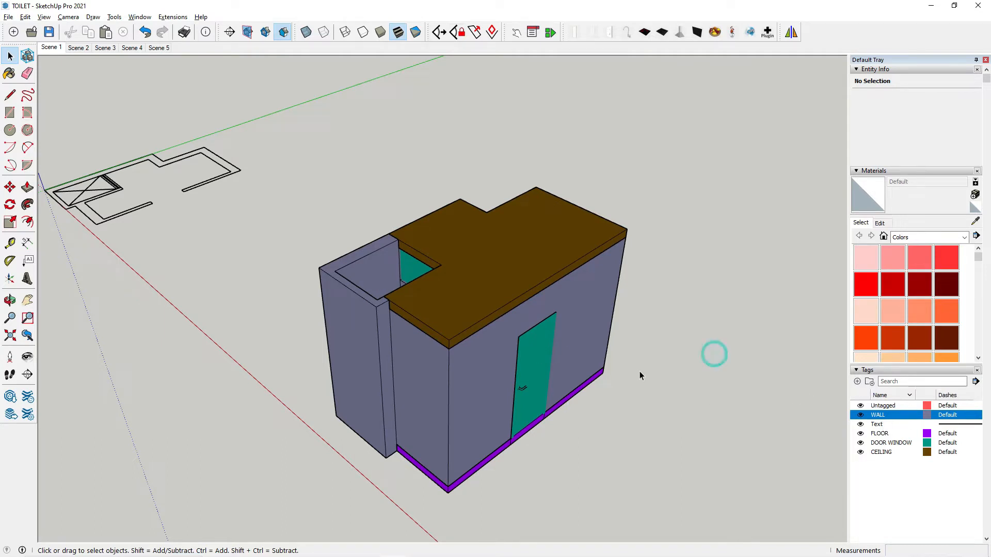
click(975, 382)
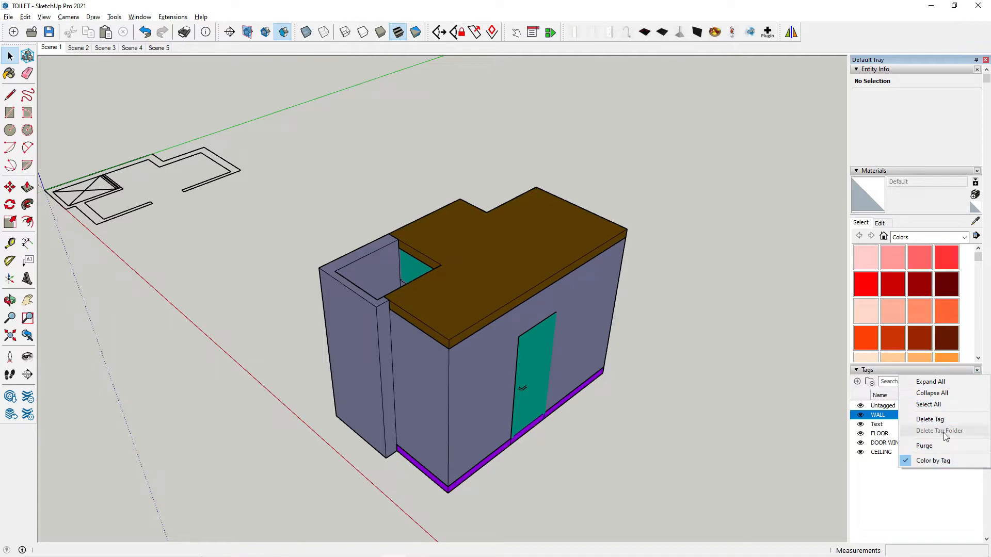
click(947, 461)
scroll(479, 313, up, 5)
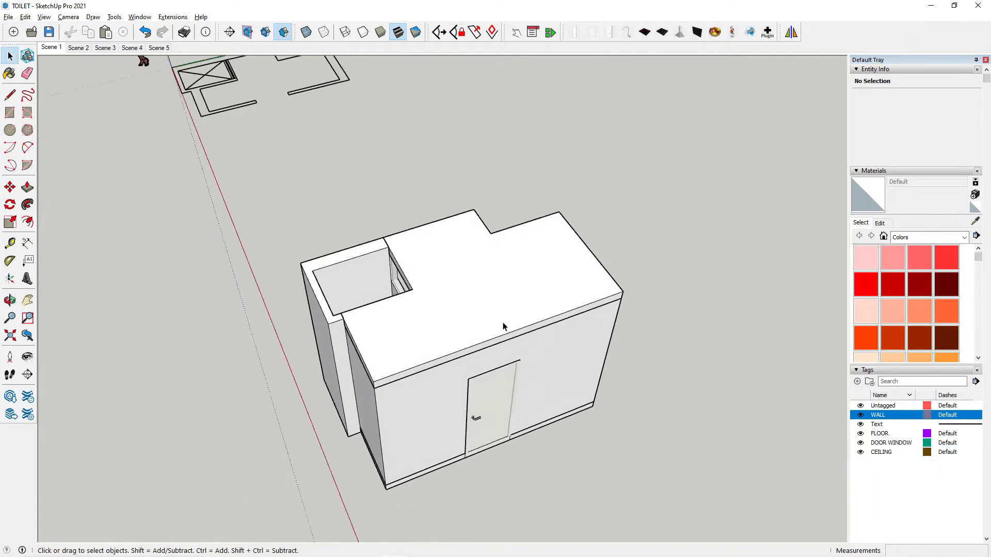
Step: Hide the CEILING tag to expose the room's interior and floor from above
click(861, 452)
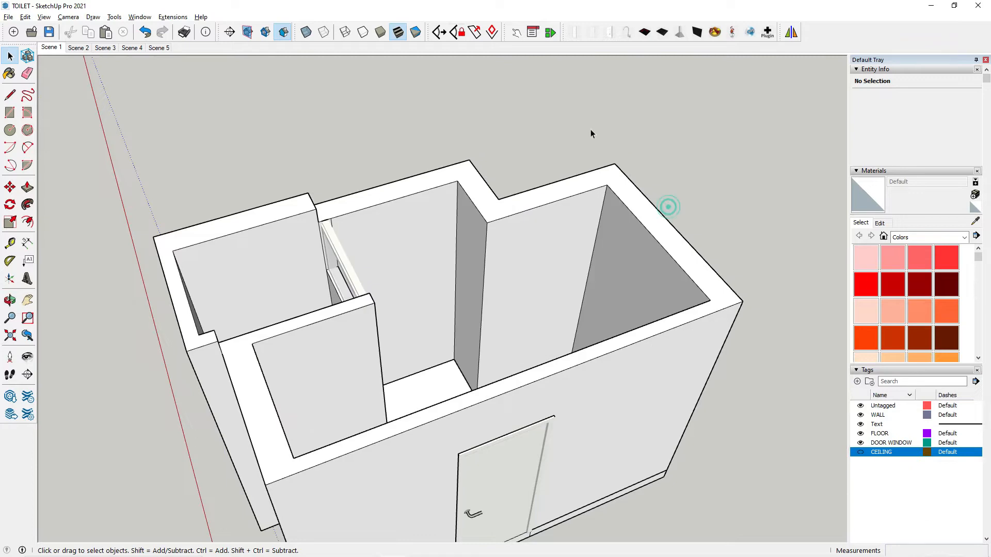
scroll(619, 155, down, 3)
middle_drag(559, 158, 467, 353)
scroll(480, 310, up, 3)
scroll(464, 278, down, 2)
middle_drag(464, 278, 386, 292)
scroll(469, 250, up, 3)
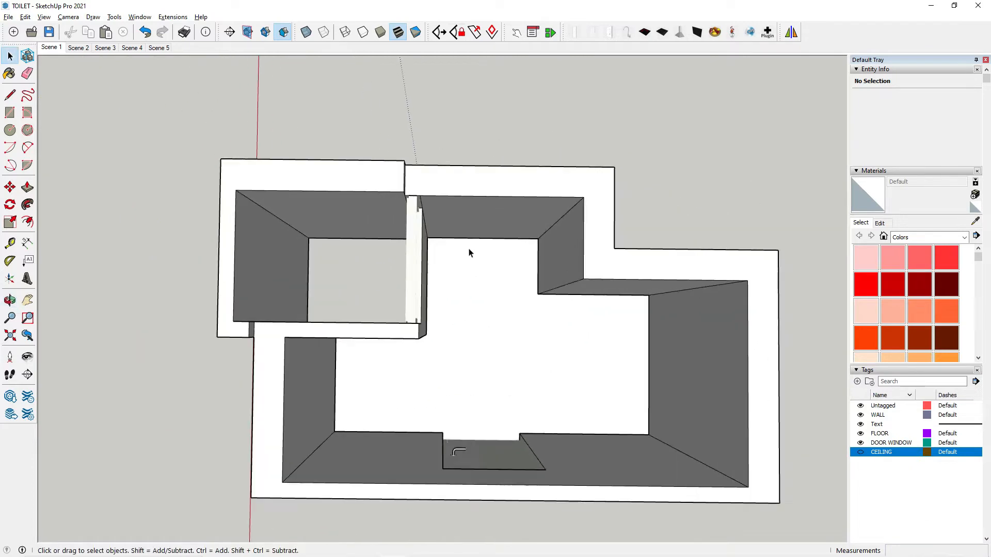
Step: Examine the room's floor area, walls and window opening from above at several angles
scroll(465, 294, down, 2)
scroll(388, 369, up, 2)
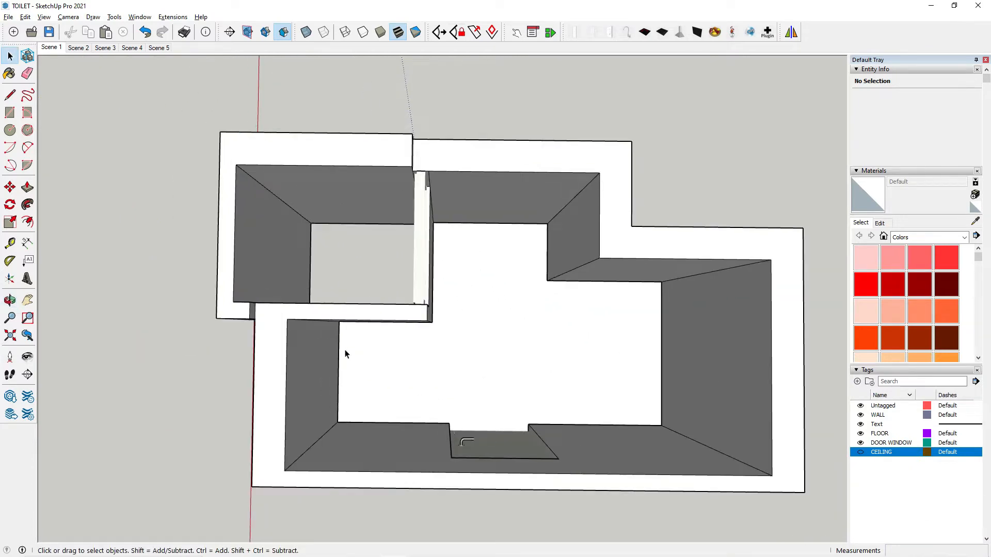
middle_drag(343, 354, 360, 320)
middle_drag(365, 365, 526, 270)
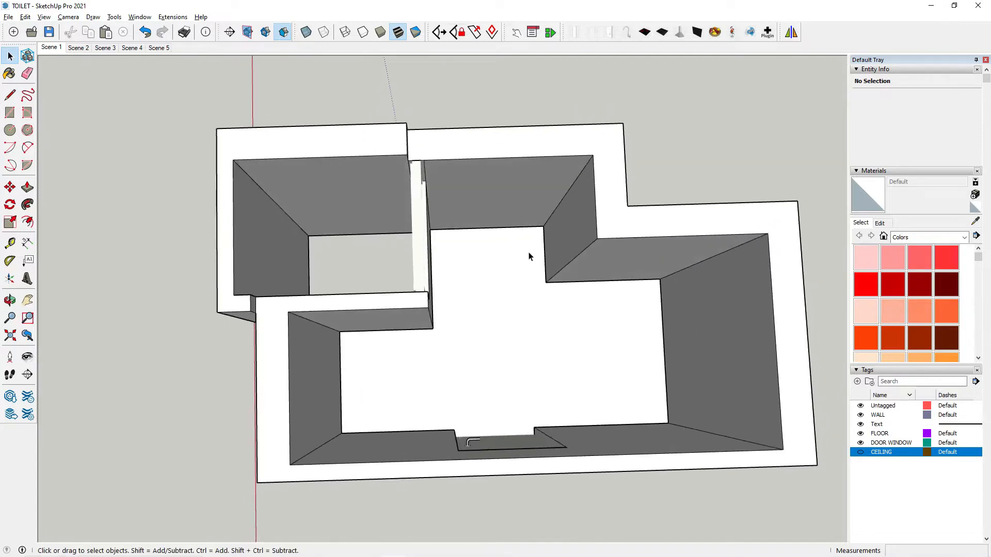
scroll(452, 253, up, 5)
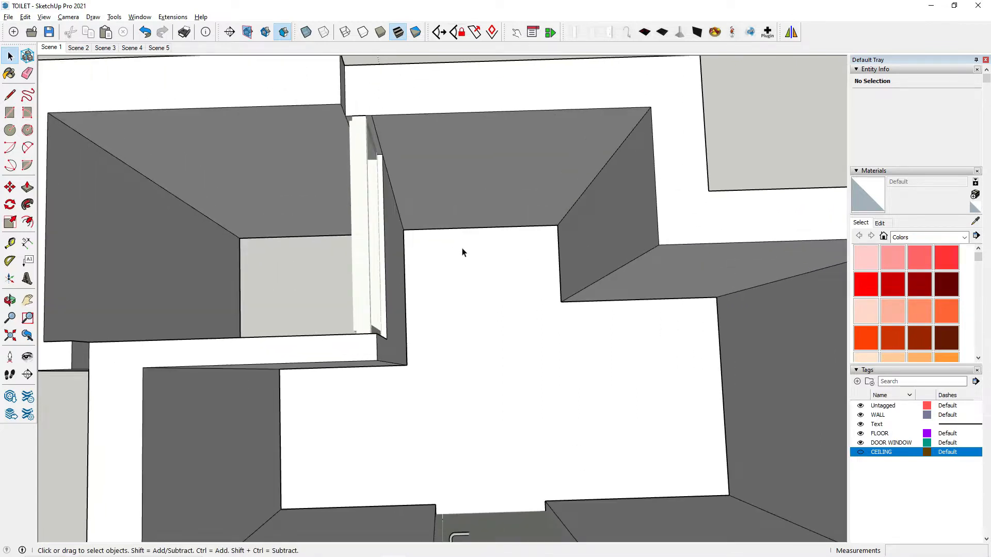
scroll(462, 253, down, 5)
middle_drag(462, 292, 593, 249)
scroll(570, 257, up, 3)
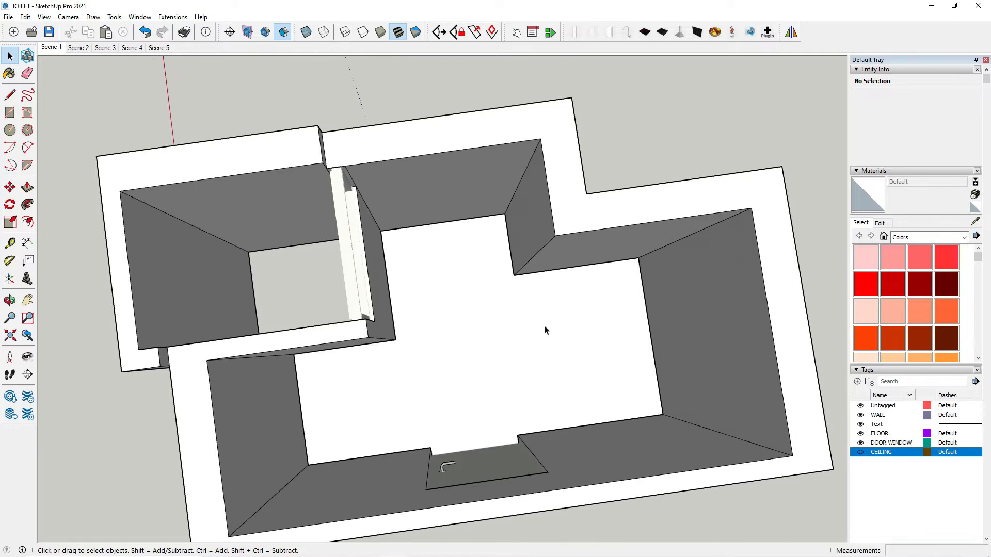
scroll(570, 294, down, 3)
middle_drag(564, 292, 540, 230)
scroll(519, 307, up, 3)
scroll(490, 342, down, 2)
middle_drag(521, 312, 553, 360)
scroll(511, 297, up, 3)
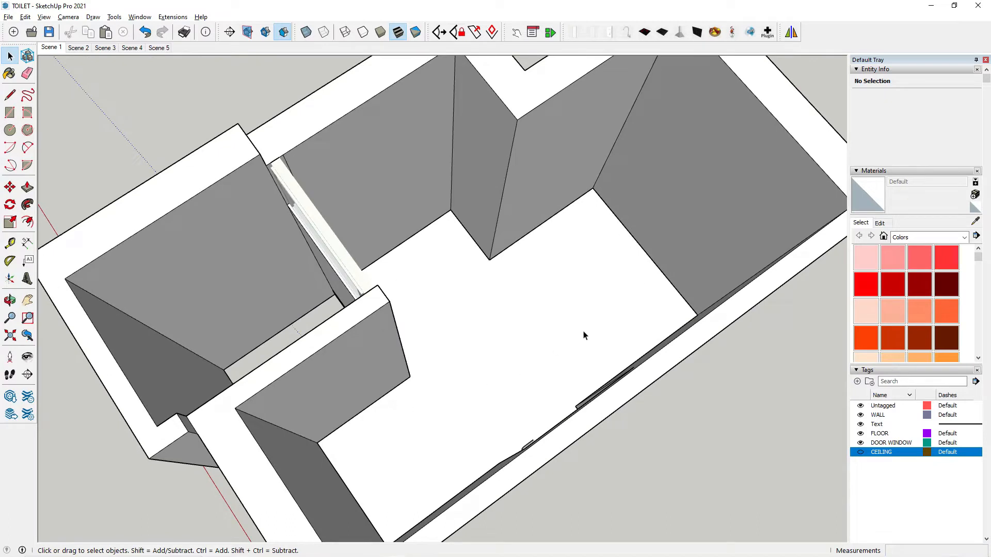
middle_drag(598, 220, 454, 299)
middle_drag(504, 336, 404, 259)
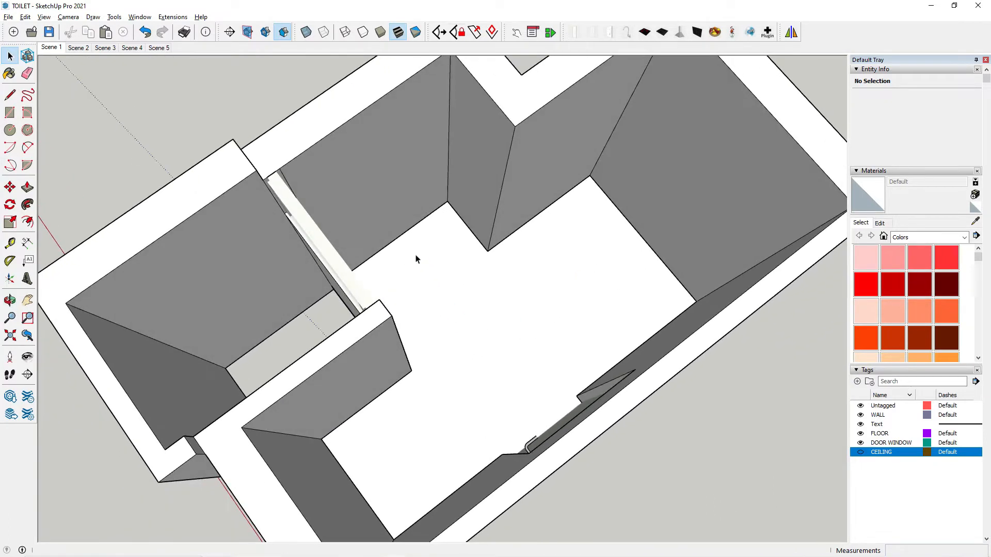
Step: Draw a line across the floor from the protruding inner wall corner to the door-side wall, dividing off the end area
scroll(422, 279, down, 5)
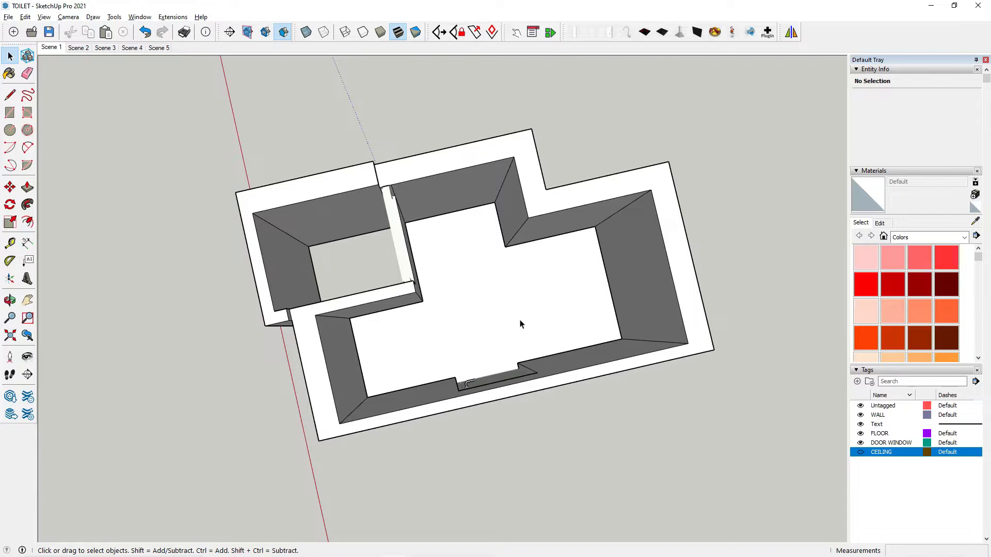
scroll(509, 322, up, 3)
click(10, 95)
click(521, 198)
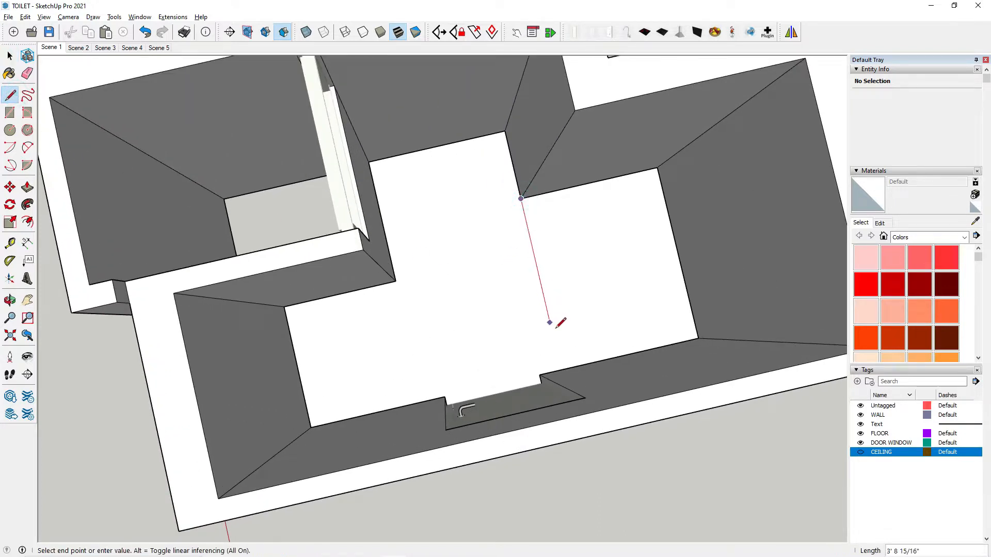
click(560, 370)
click(7, 54)
scroll(531, 277, down, 3)
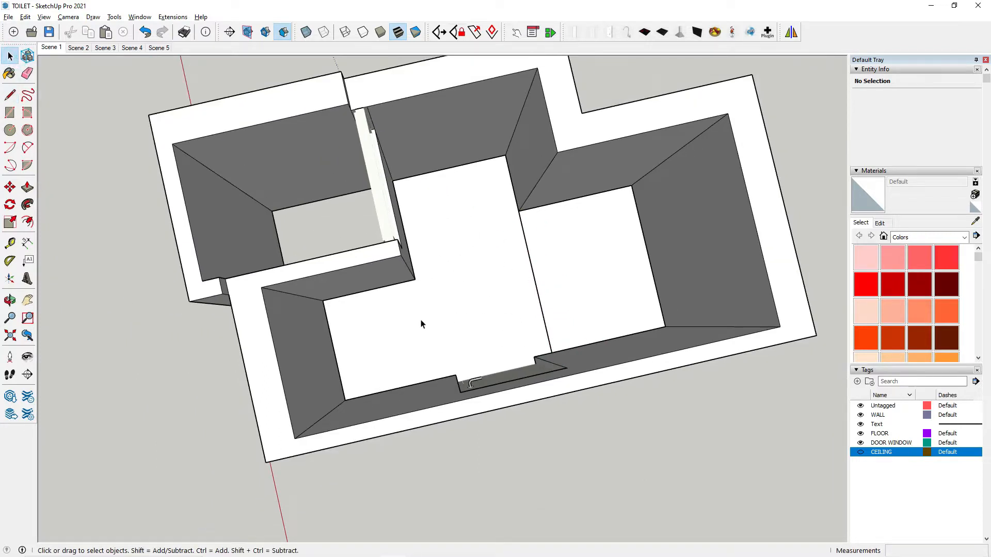
Step: Draw a freestanding diagonal line across the larger floor area, from near the recessed wall towards the opposite corner
click(9, 94)
click(475, 194)
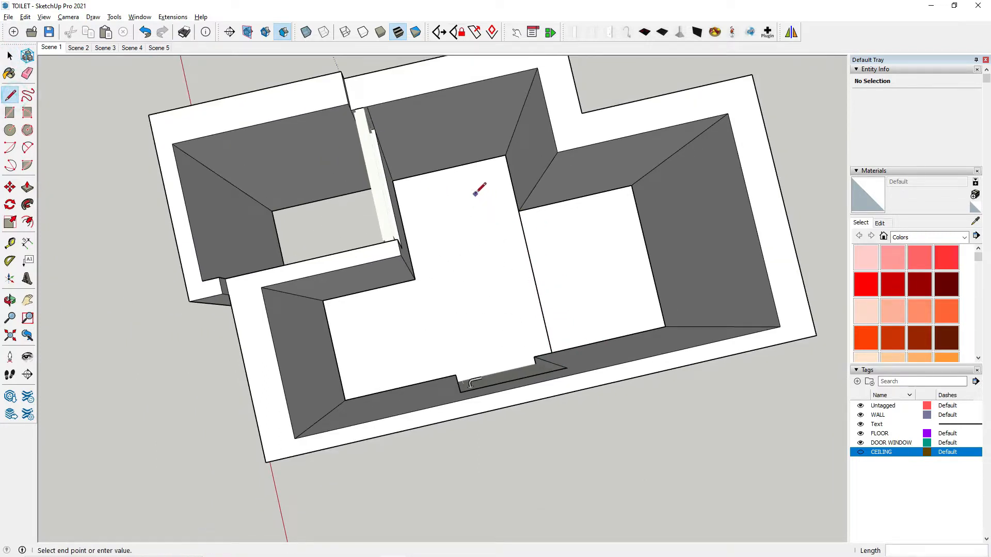
click(384, 360)
key(Escape)
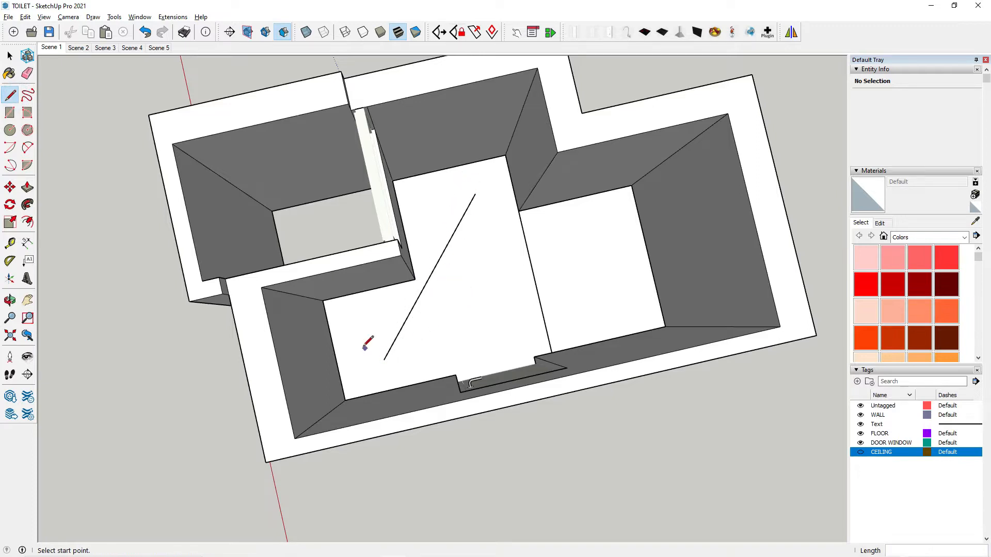
Step: Examine the floor areas on both sides of the dividing line from above at different distances and angles
scroll(401, 294, up, 1)
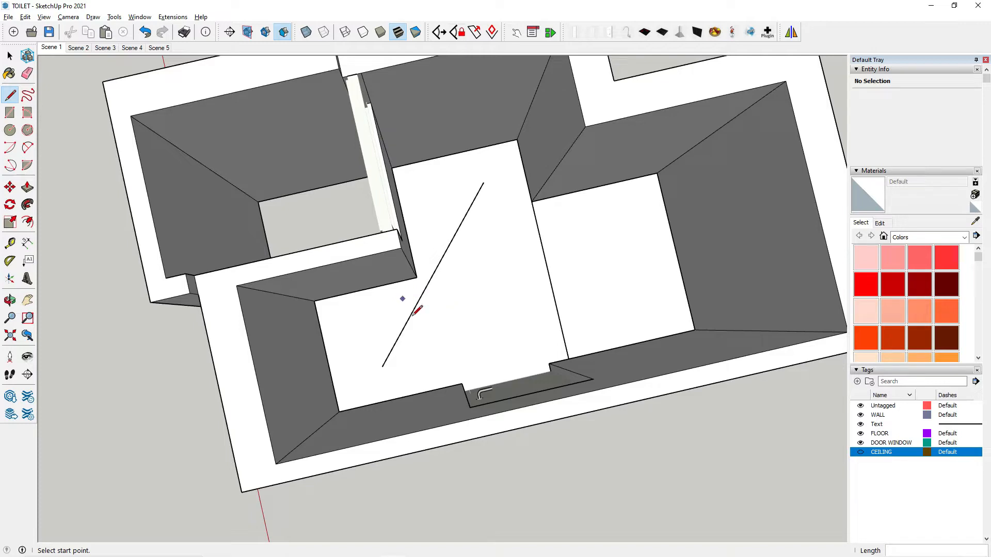
scroll(473, 243, down, 1)
scroll(477, 227, down, 1)
scroll(471, 233, up, 2)
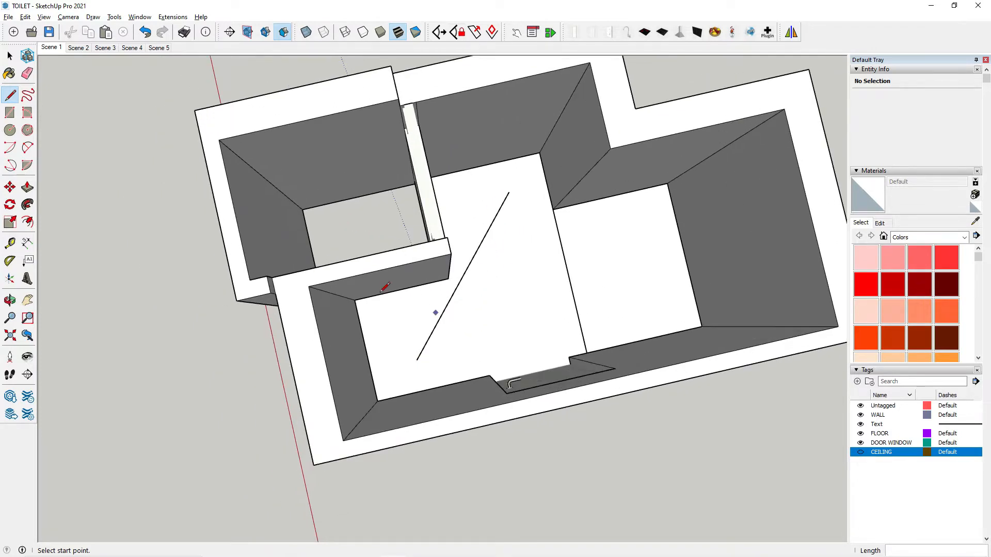
scroll(453, 308, down, 1)
scroll(448, 283, up, 2)
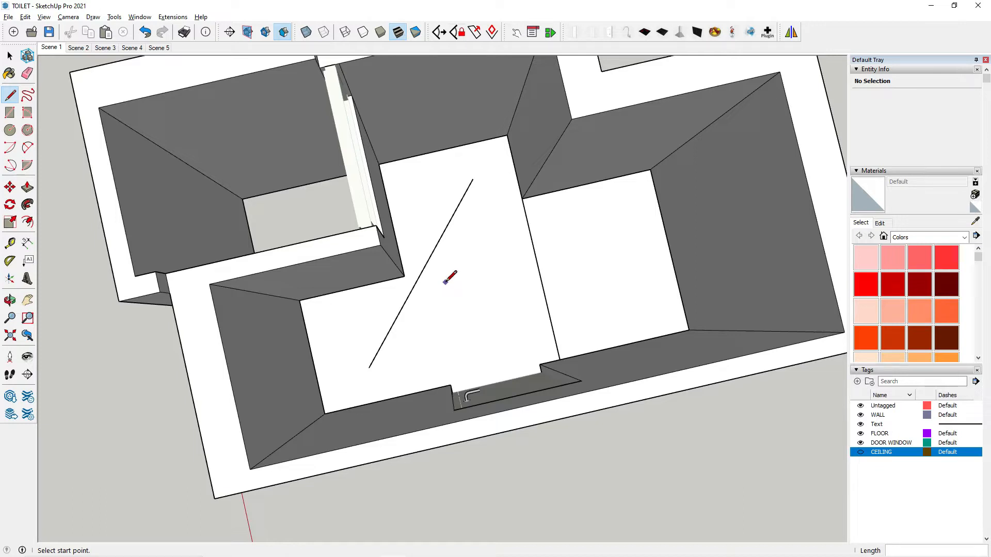
scroll(465, 283, down, 1)
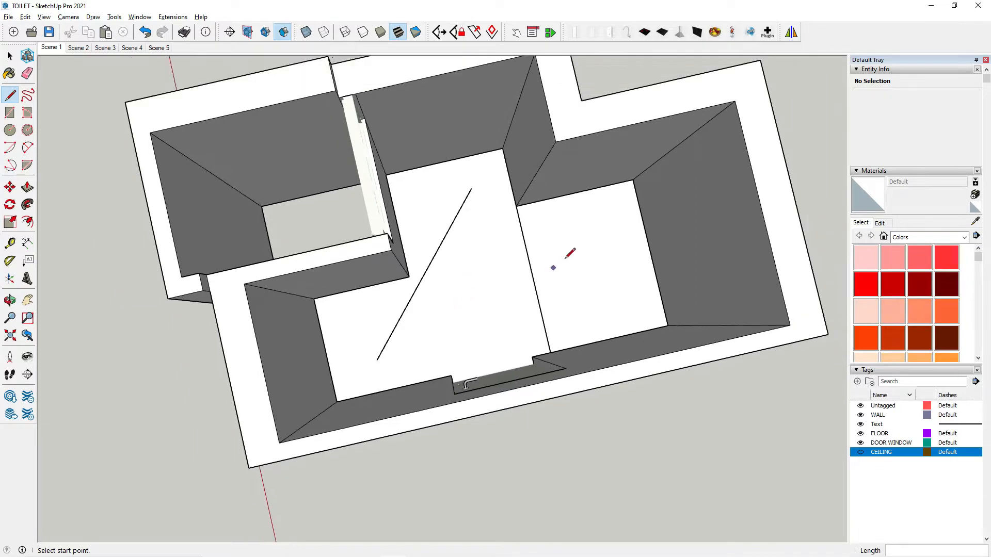
scroll(563, 258, up, 2)
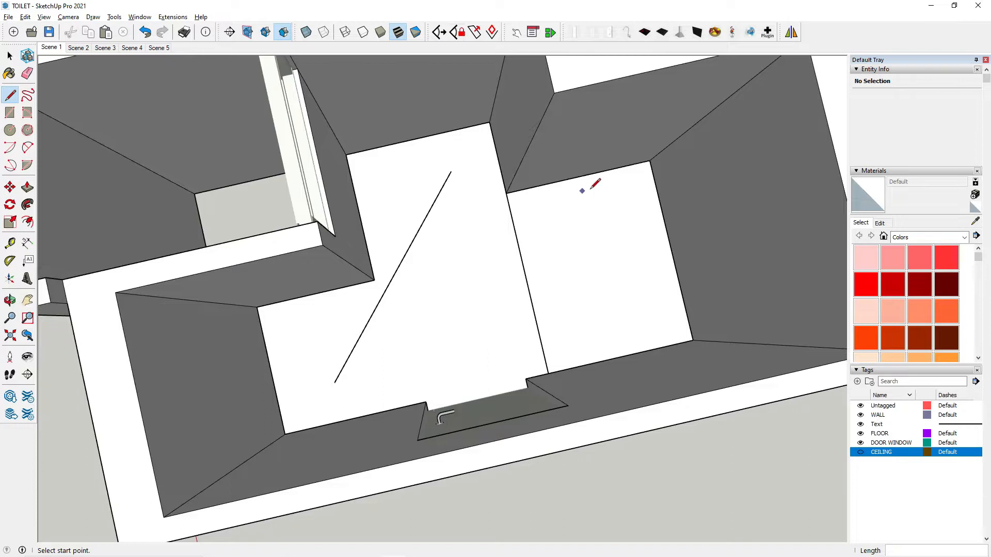
scroll(586, 186, down, 2)
scroll(599, 170, up, 1)
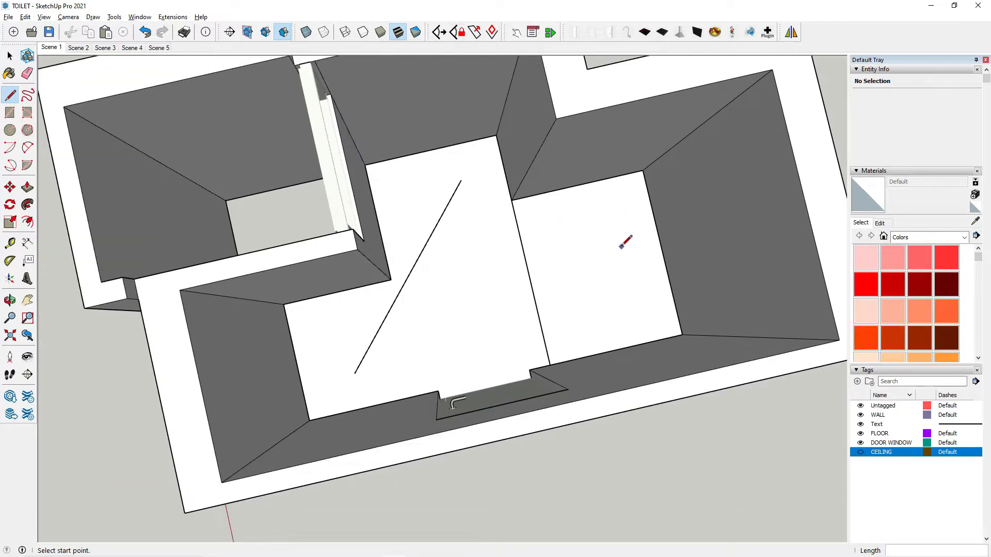
scroll(608, 253, up, 3)
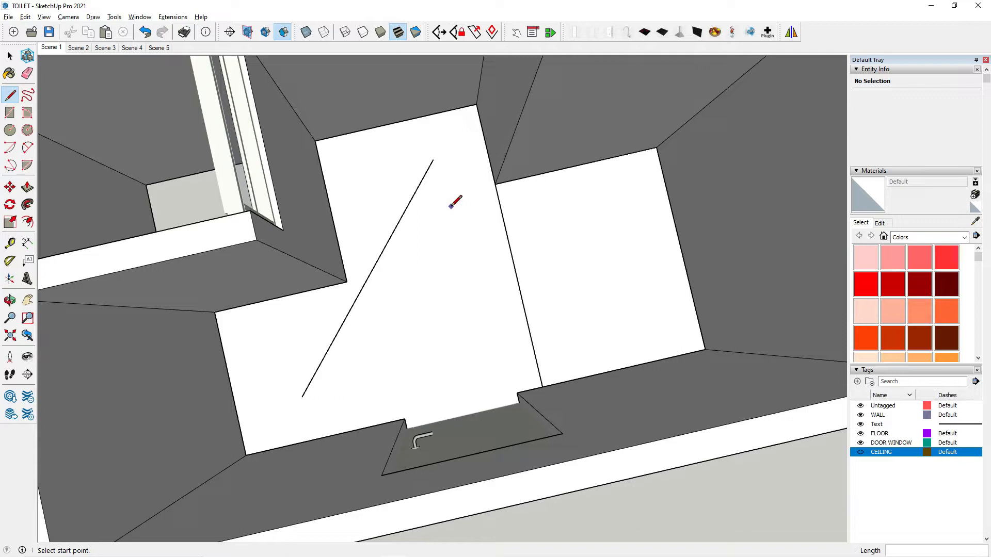
scroll(450, 205, down, 5)
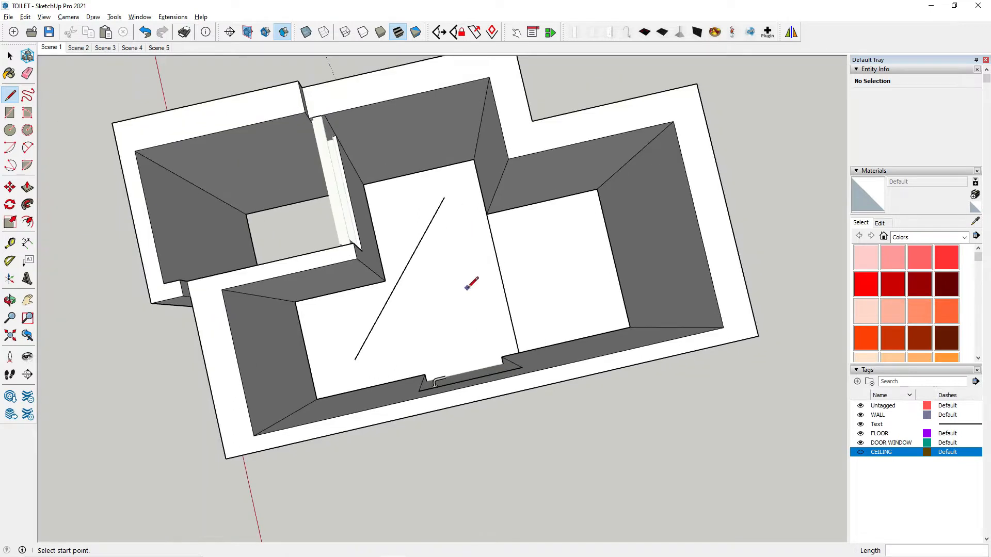
scroll(470, 283, up, 5)
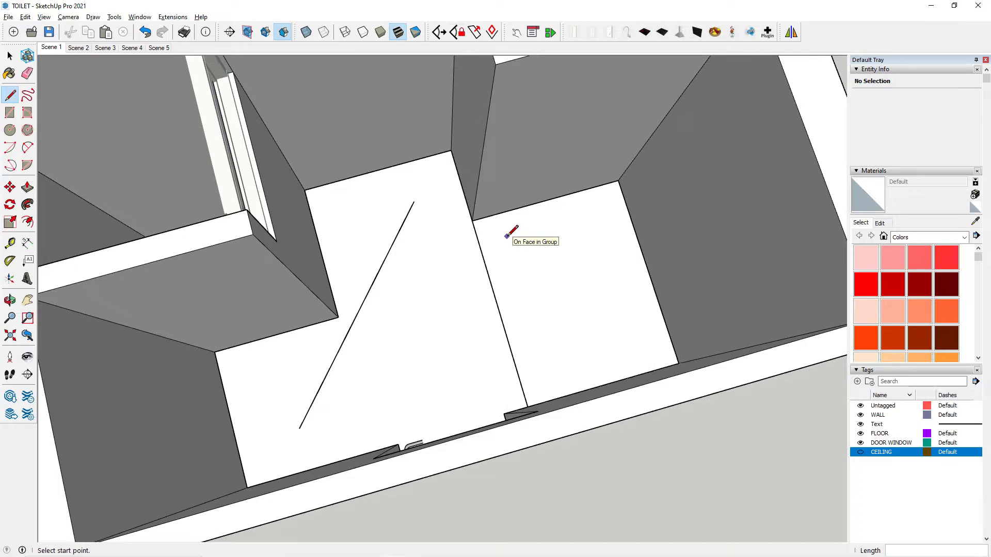
scroll(509, 235, down, 5)
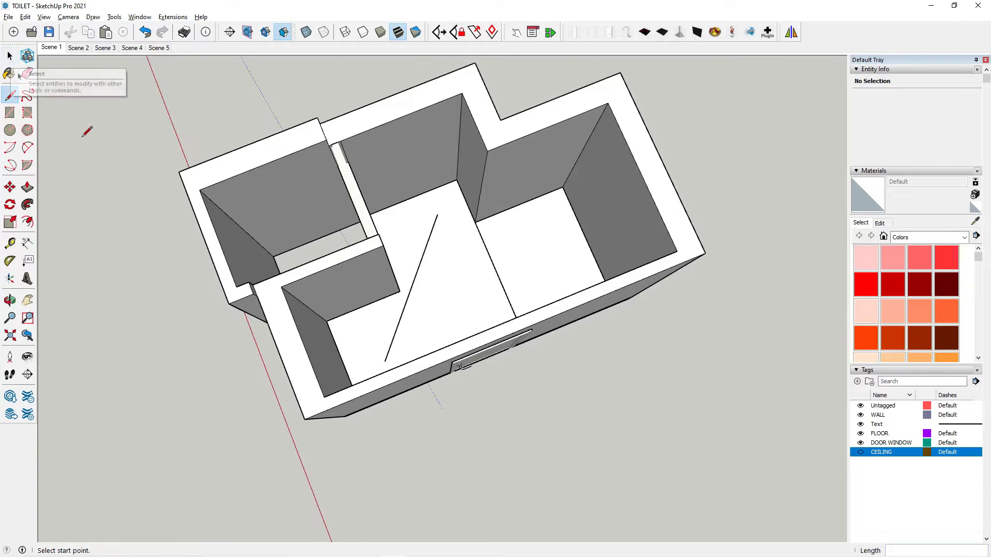
scroll(409, 214, up, 5)
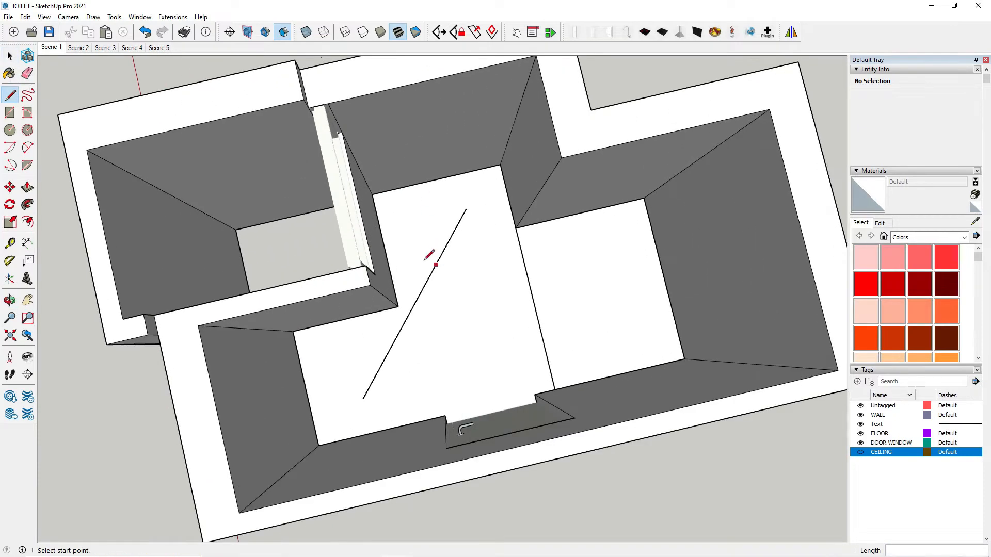
Step: Erase the freestanding diagonal line and the dividing line drawn across the floor
click(27, 72)
scroll(537, 287, up, 2)
click(427, 261)
drag(494, 273, 527, 276)
Step: Open the floor group for editing and draw a line from the protruding inner corner straight across to the opposite edge, separating the end area
click(10, 56)
scroll(424, 306, down, 4)
middle_drag(455, 302, 508, 271)
double_click(515, 296)
scroll(478, 323, up, 2)
middle_drag(478, 323, 670, 341)
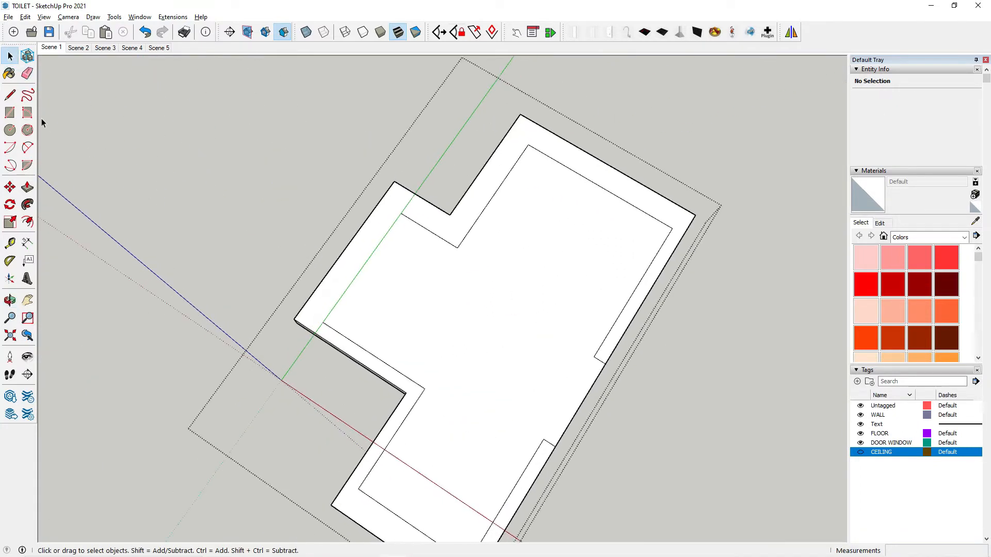
click(10, 94)
click(458, 247)
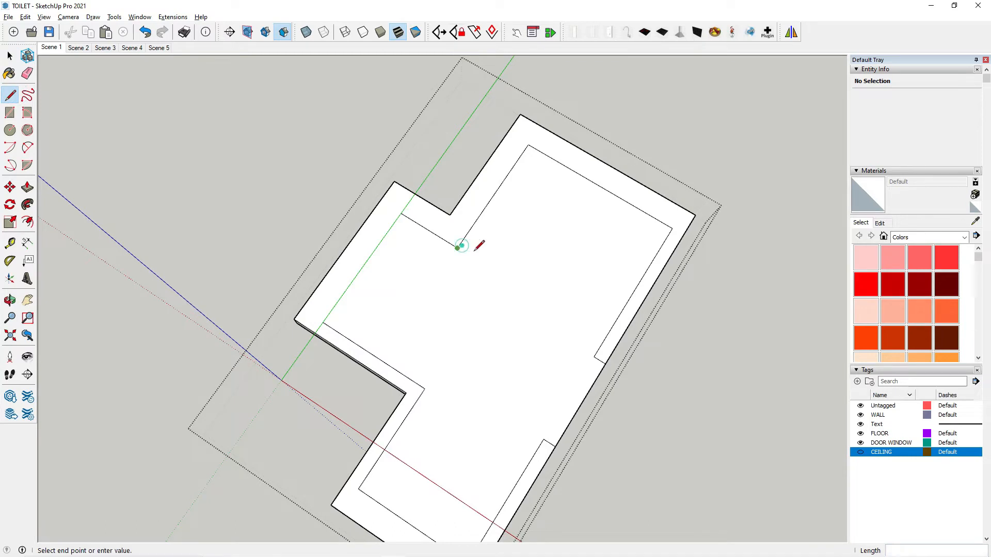
click(605, 336)
Step: Copy the dividing line 2" into the end area to form a narrow strip across the floor
middle_drag(604, 336, 462, 278)
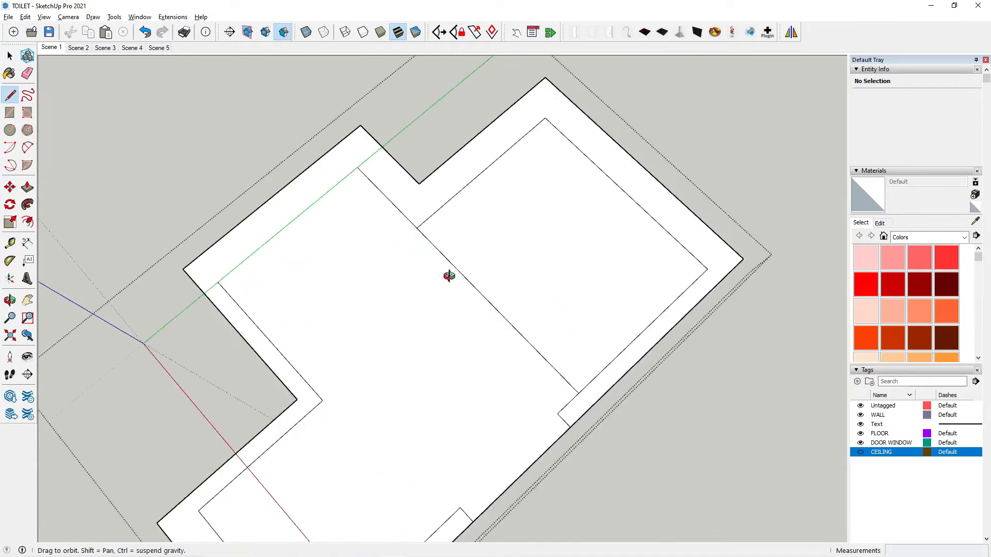
scroll(493, 272, up, 3)
click(9, 186)
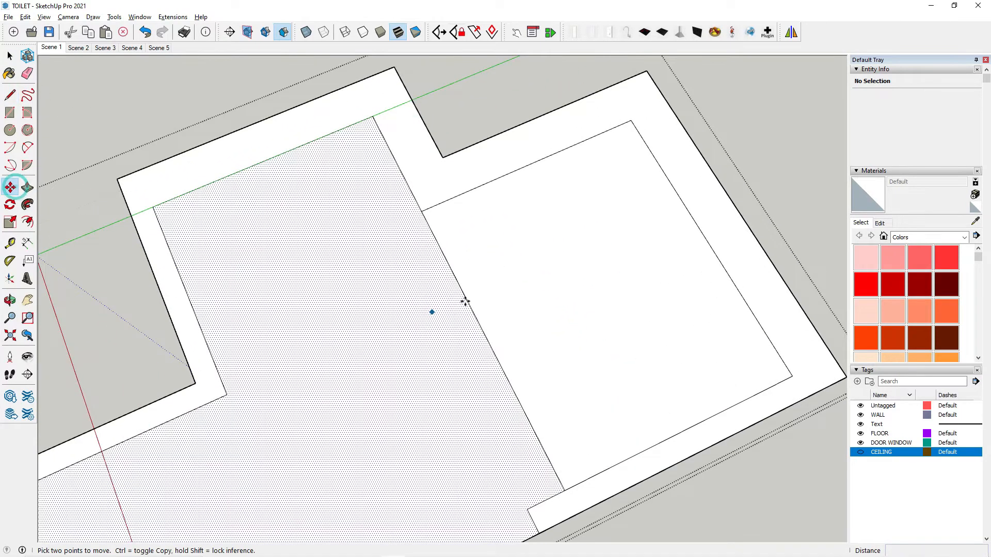
scroll(457, 278, up, 2)
click(457, 279)
key(ctrl)
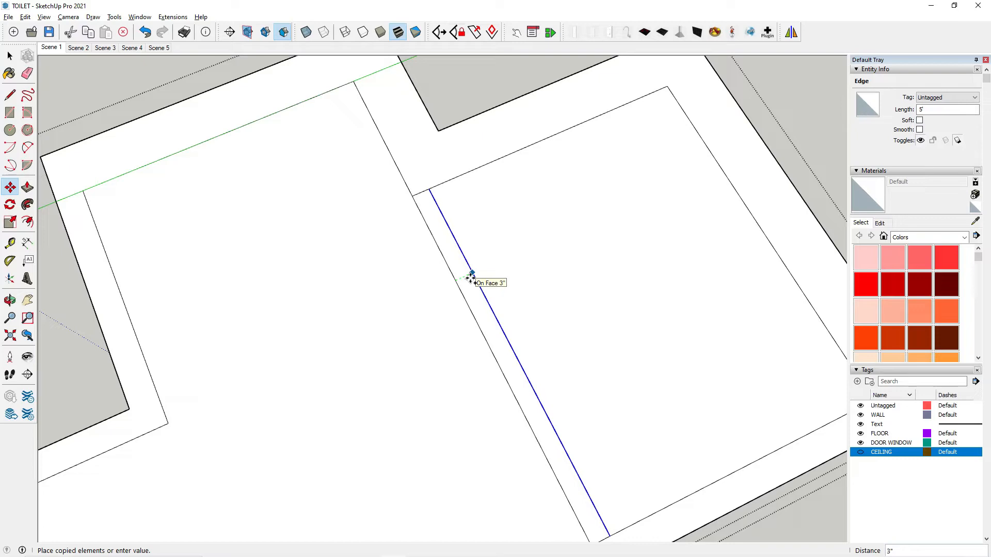
text(2)
key(Return)
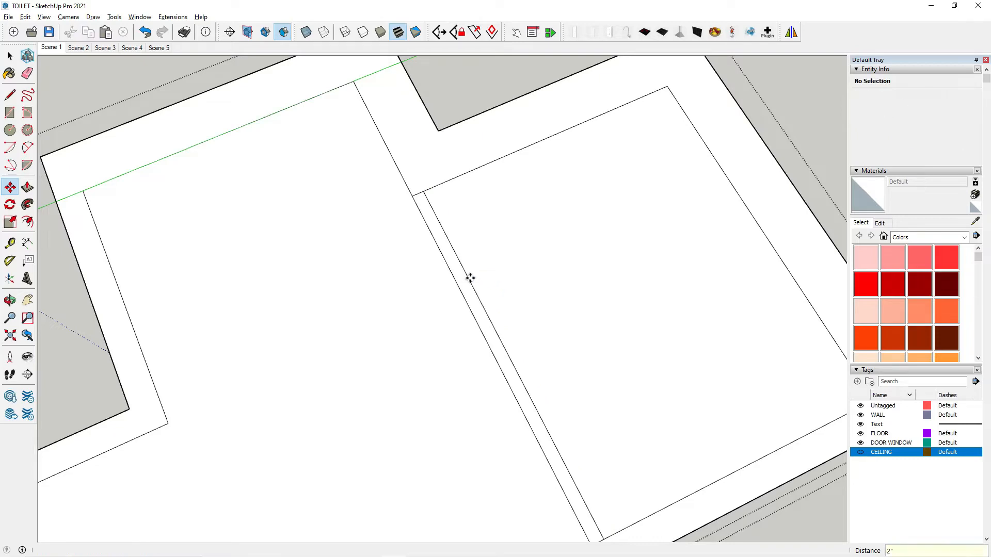
Step: Push the floor face of the end area beyond the narrow strip down 1"
click(27, 187)
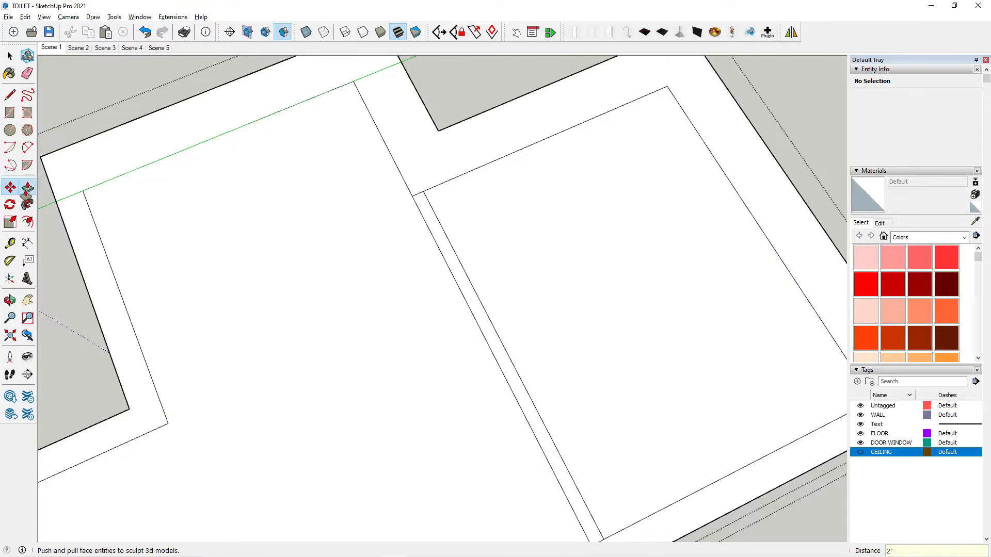
middle_drag(444, 268, 482, 235)
scroll(435, 232, up, 6)
scroll(463, 279, up, 2)
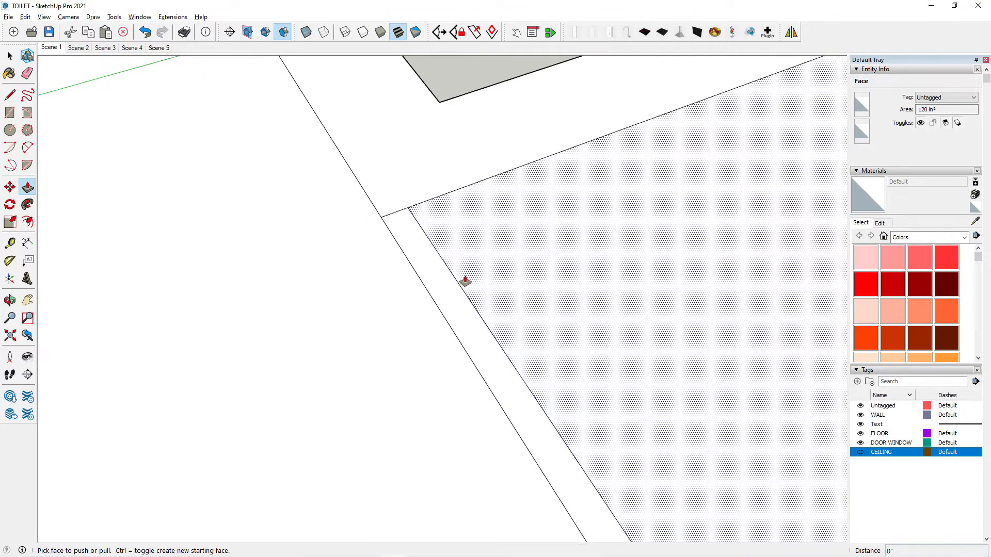
click(474, 219)
click(476, 232)
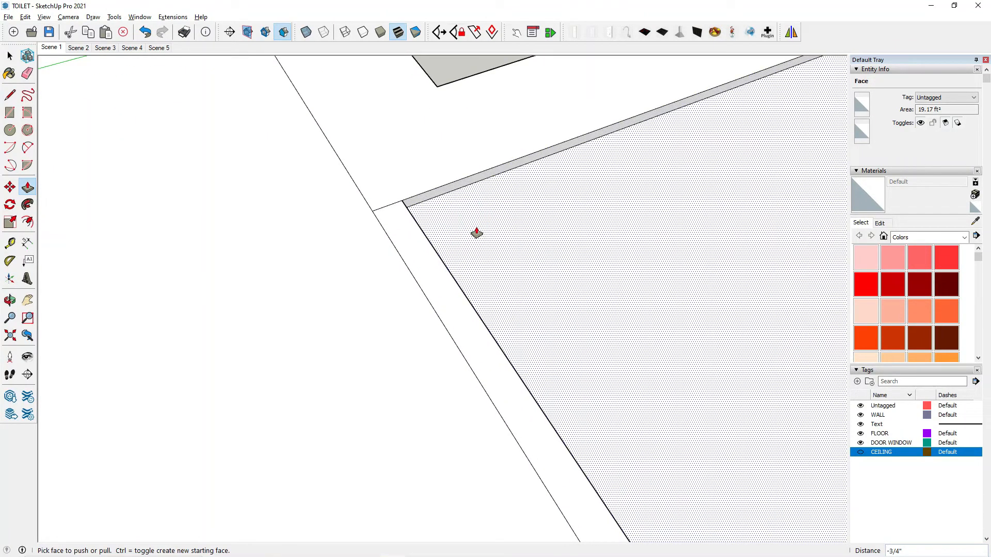
key(Return)
Step: Push the narrow strip beside the recessed end area down 1" so it is level with the recessed floor
scroll(426, 245, up, 1)
click(416, 237)
click(446, 246)
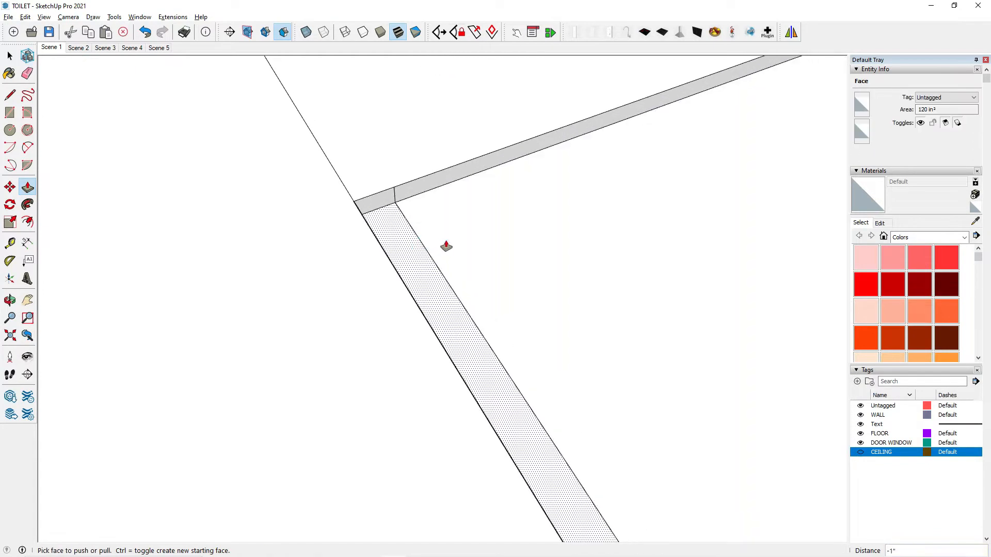
scroll(446, 246, down, 3)
middle_drag(482, 216, 527, 250)
scroll(482, 246, down, 3)
scroll(526, 249, up, 2)
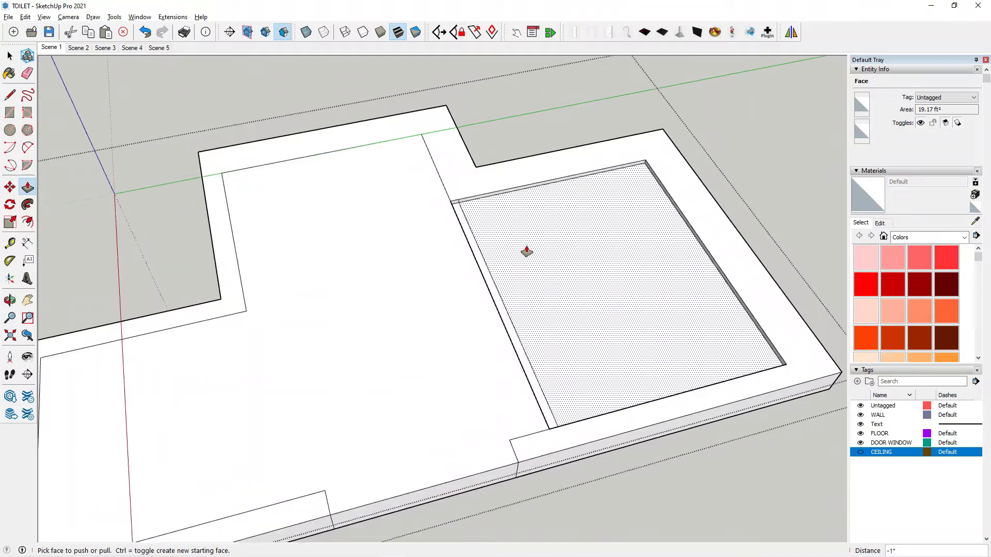
scroll(516, 266, up, 1)
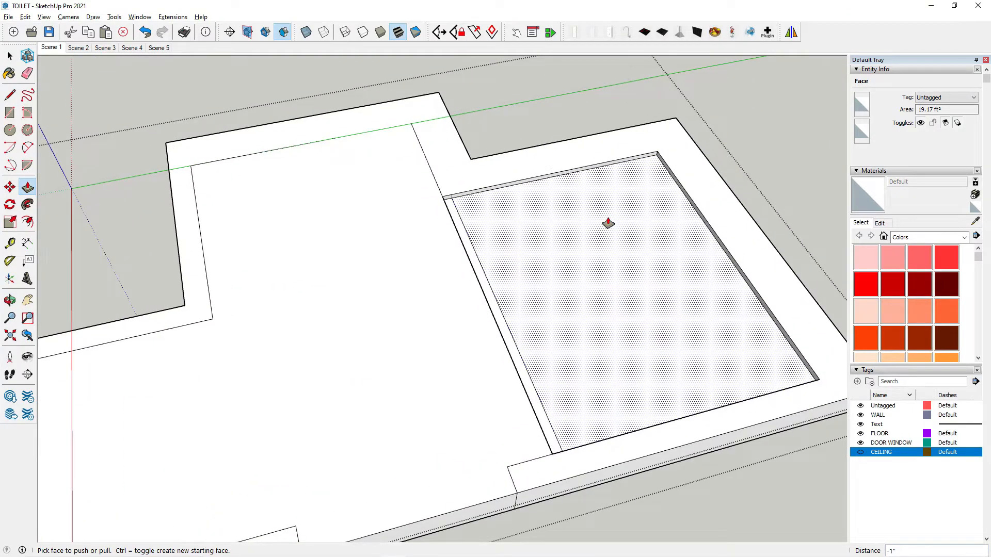
scroll(474, 257, up, 2)
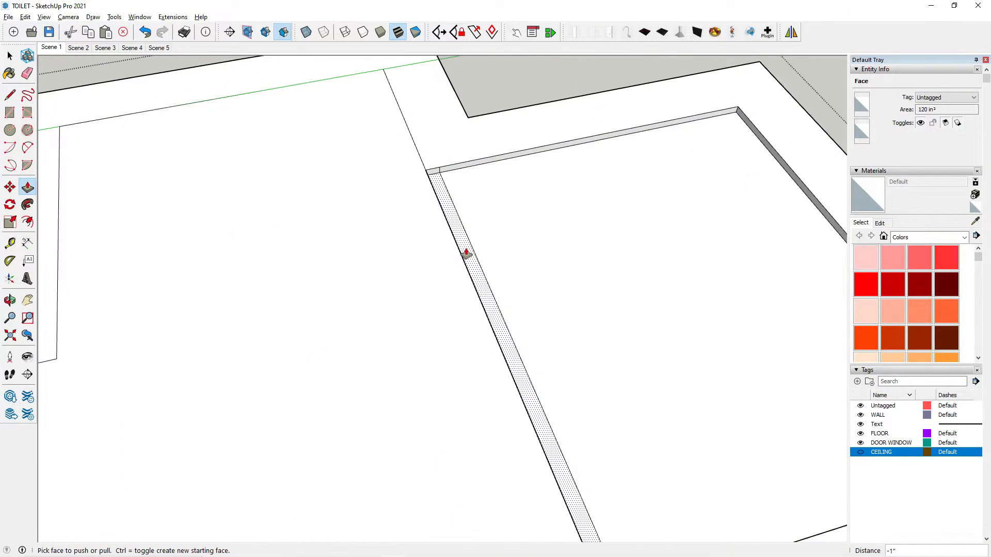
scroll(470, 254, down, 4)
Step: Erase the edge between the narrow strip and the recessed floor, and close the floor group
click(27, 74)
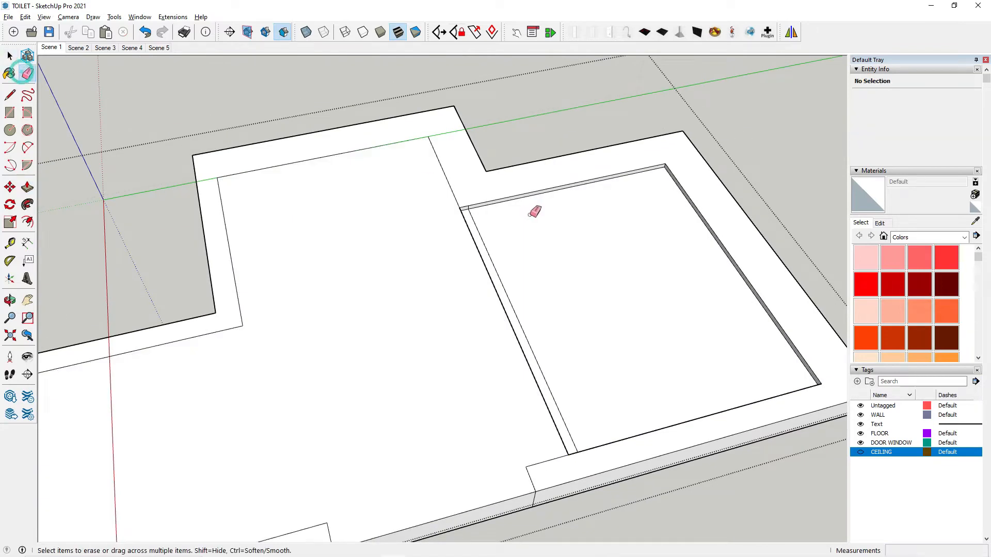
scroll(437, 199, up, 4)
scroll(436, 199, up, 1)
scroll(427, 224, down, 4)
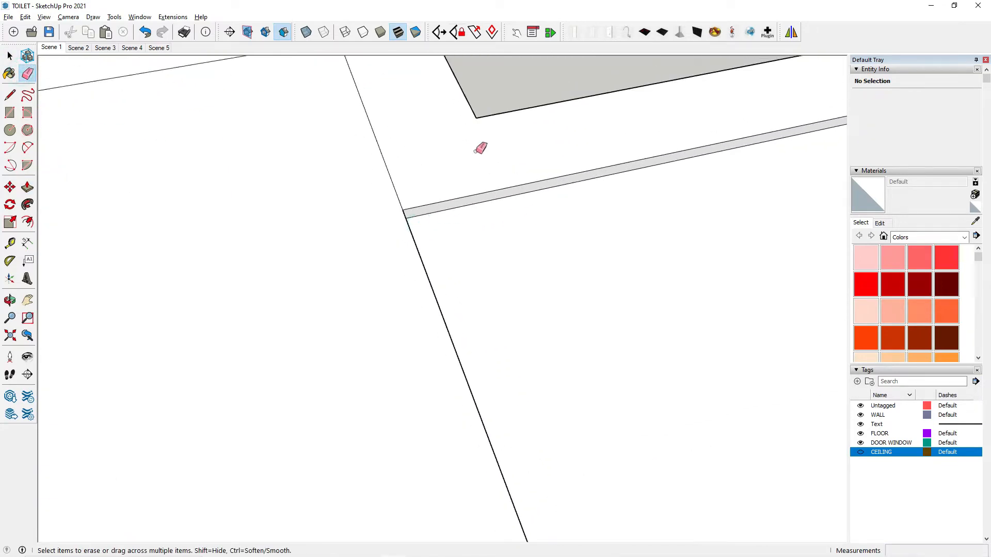
mouse_move(493, 280)
middle_down()
mouse_move(533, 295)
mouse_move(559, 264)
mouse_move(596, 345)
mouse_move(540, 358)
middle_up()
scroll(543, 348, up, 2)
scroll(534, 345, down, 2)
click(8, 54)
scroll(553, 265, down, 3)
scroll(568, 261, up, 5)
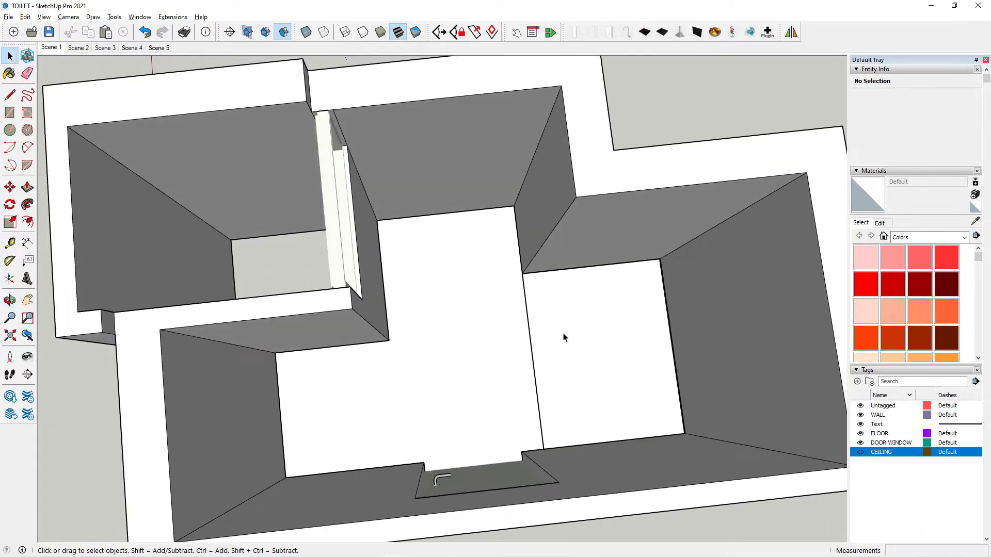
Step: Reopen the floor group and pull the recess's side face along the dividing line 1" into the end area
scroll(591, 306, up, 6)
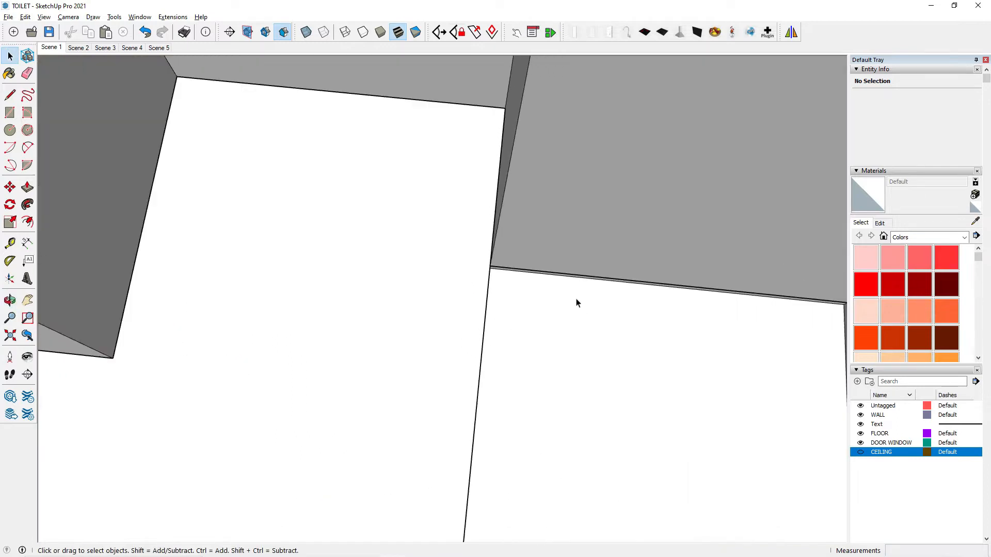
middle_drag(485, 296, 420, 228)
double_click(420, 228)
scroll(443, 258, up, 2)
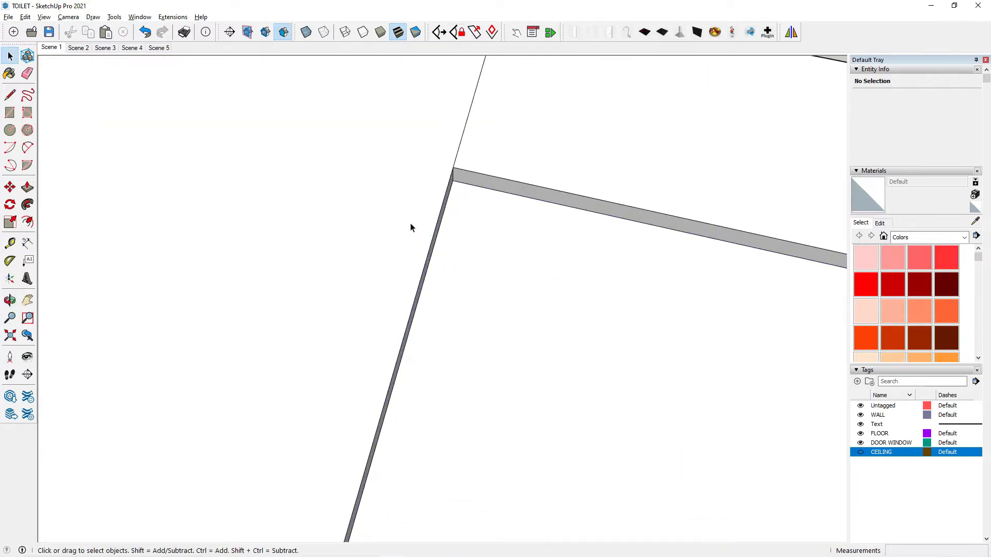
click(27, 187)
drag(451, 197, 469, 258)
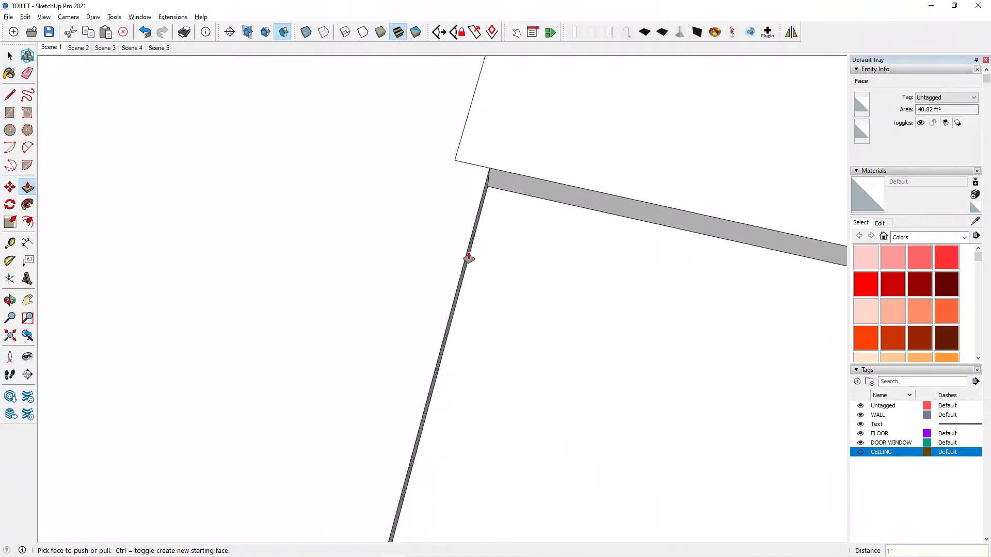
Step: Extend the raised main floor another 1" into the recessed end area by pulling the same side face, and end Push/Pull
scroll(602, 328, down, 10)
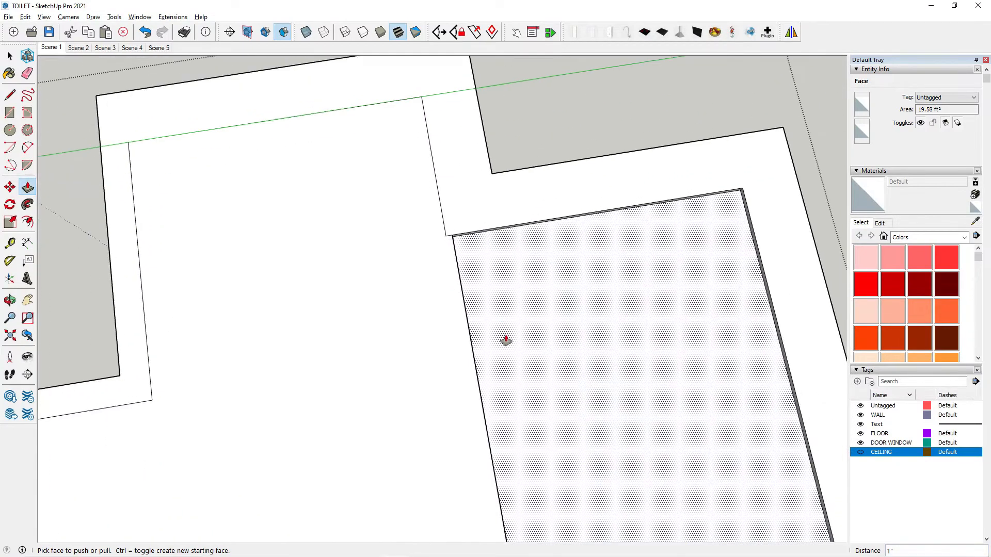
scroll(506, 341, up, 10)
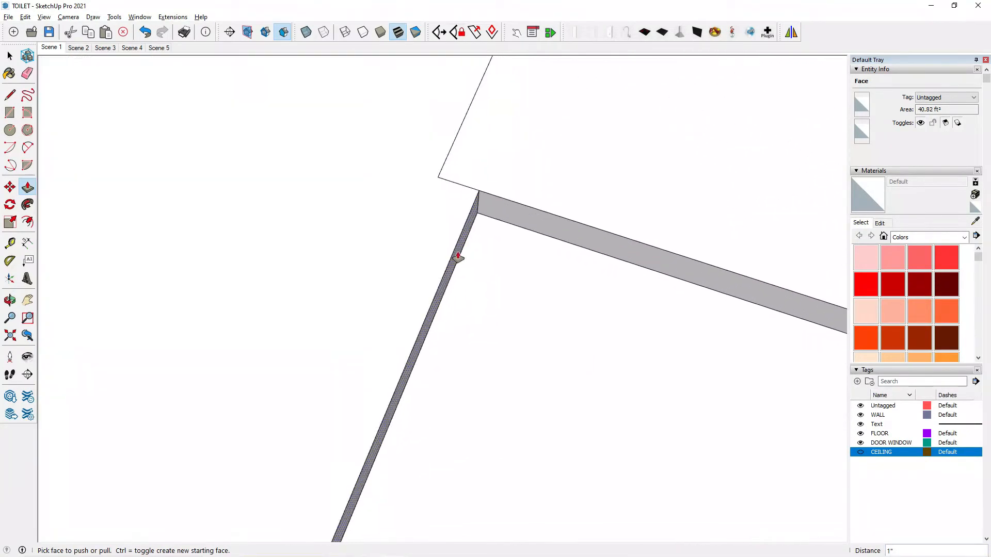
drag(458, 257, 470, 260)
key(Return)
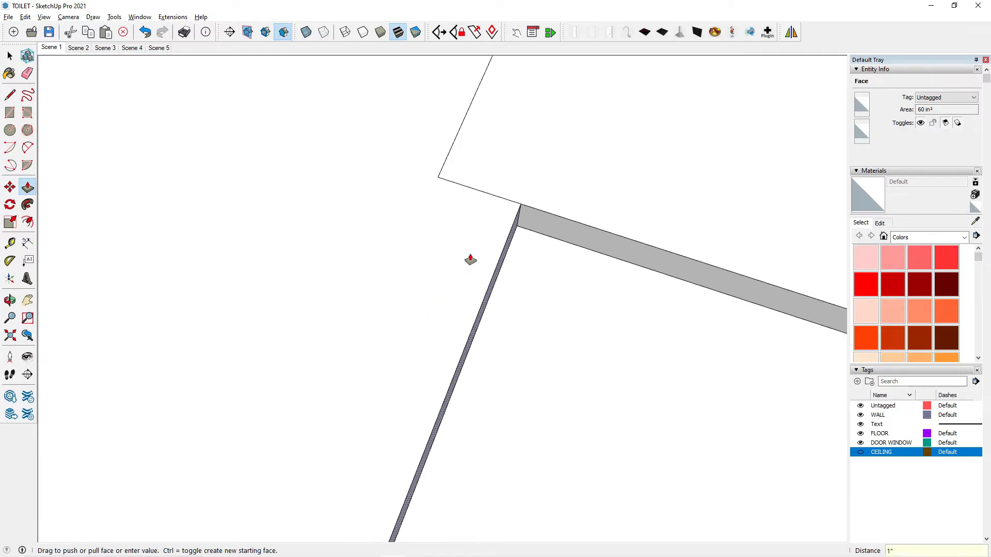
click(10, 56)
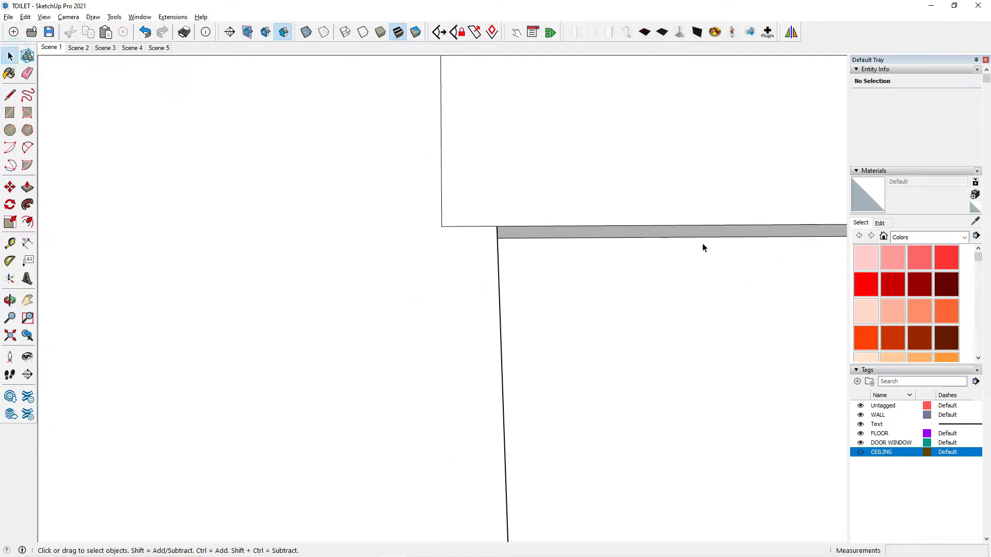
scroll(703, 248, down, 15)
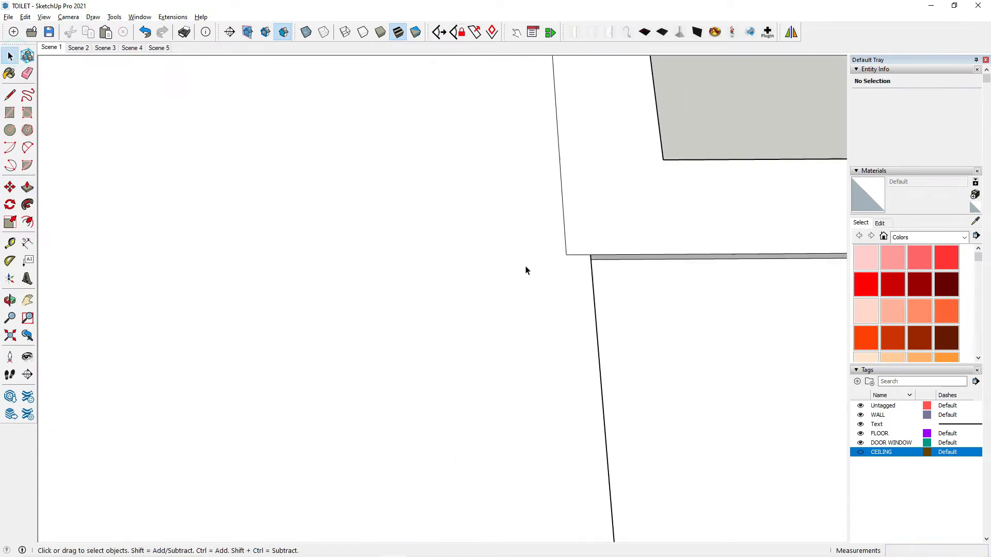
Step: Close the floor group and return to the whole bathroom model
key(o)
middle_drag(561, 370, 598, 394)
click(598, 394)
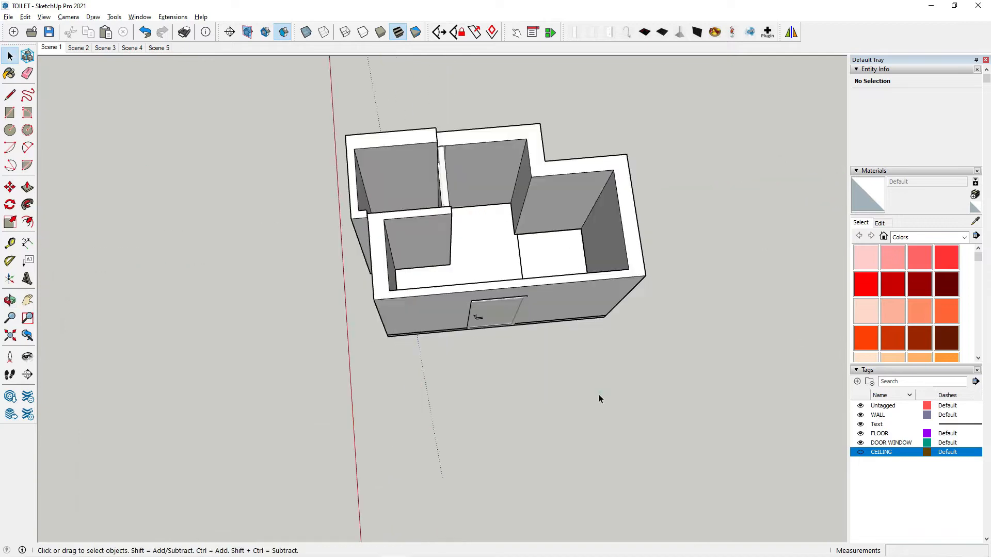
scroll(511, 266, up, 5)
middle_drag(518, 216, 533, 255)
double_click(520, 238)
scroll(511, 252, up, 2)
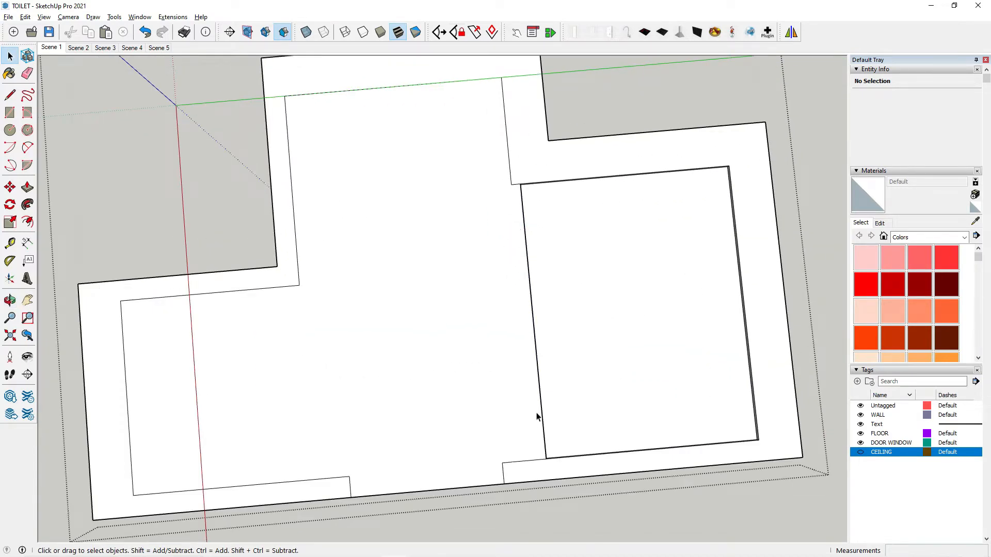
scroll(537, 417, down, 3)
middle_drag(597, 336, 615, 270)
click(615, 268)
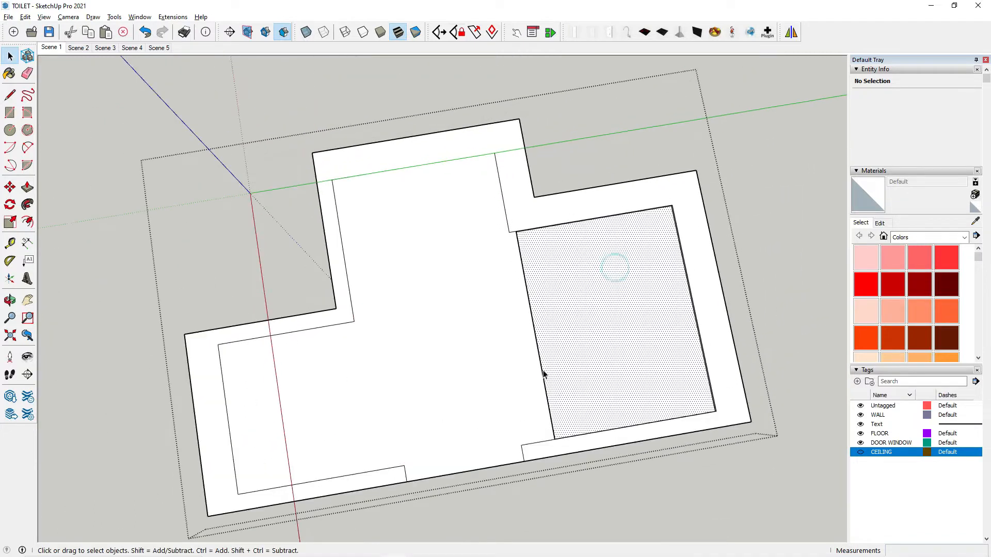
scroll(568, 272, down, 3)
scroll(546, 271, up, 2)
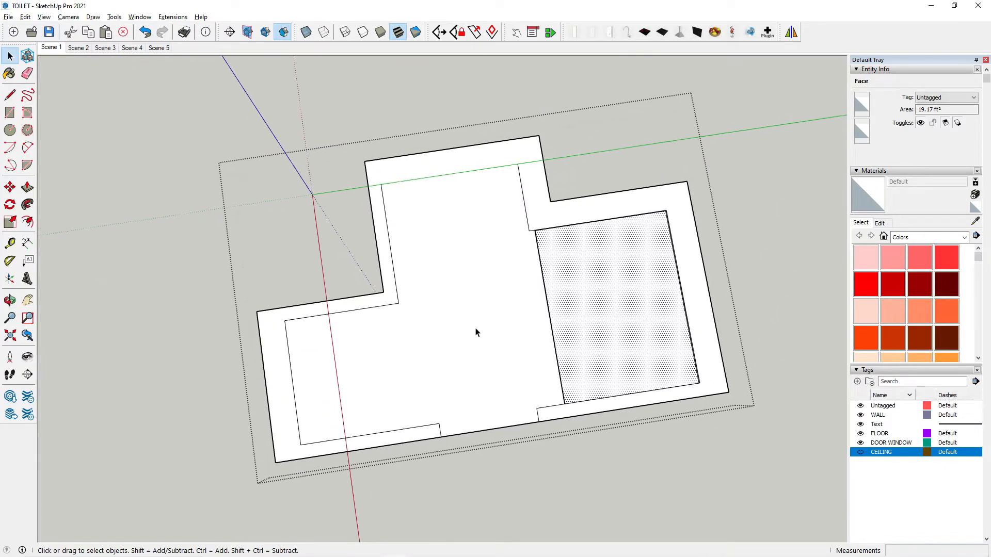
click(10, 95)
scroll(514, 269, down, 3)
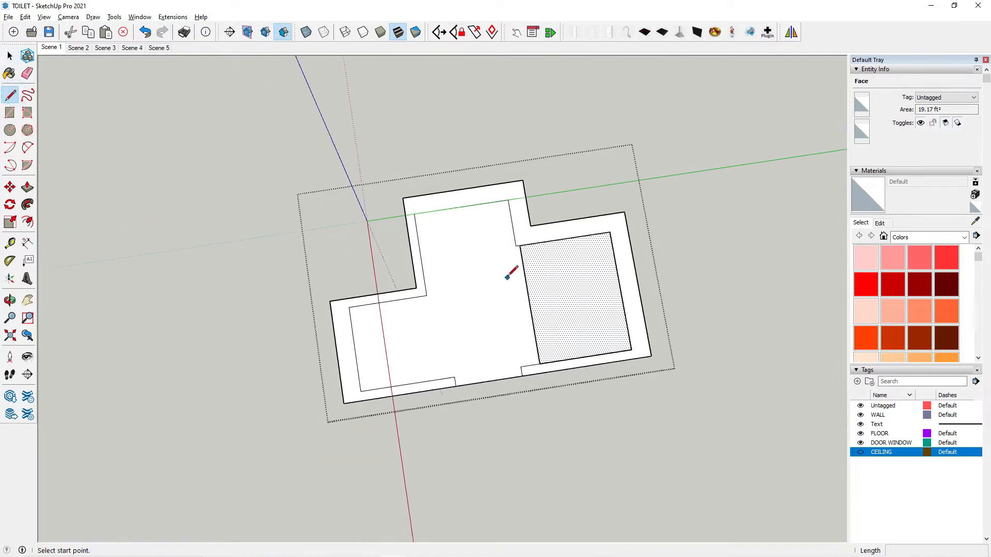
click(10, 56)
Step: Leave the floor group and open the wall group for editing, facing the end wall beside the door opening
middle_drag(289, 454, 623, 254)
scroll(496, 236, up, 5)
click(531, 259)
scroll(528, 281, down, 2)
middle_drag(528, 280, 566, 312)
double_click(519, 264)
middle_drag(499, 296, 563, 291)
scroll(564, 291, up, 3)
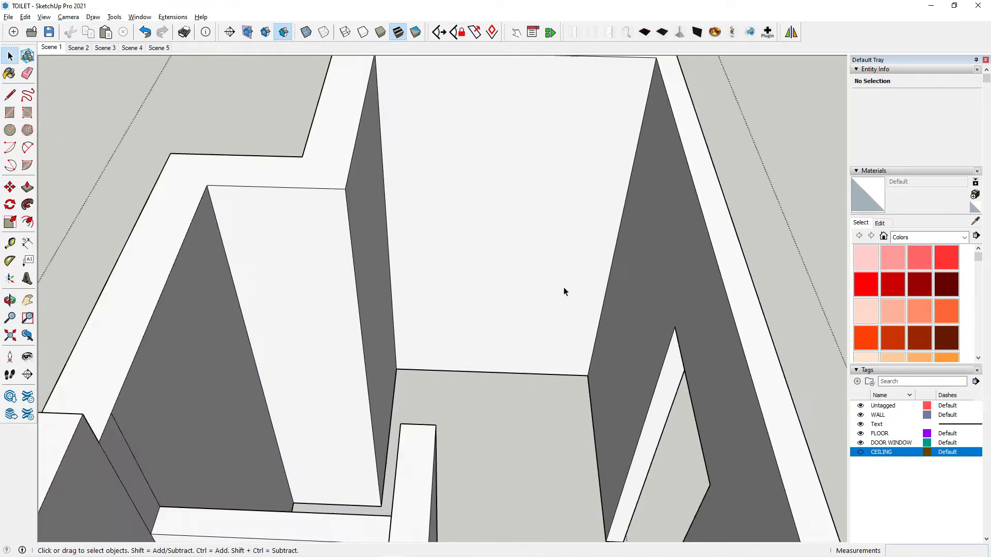
Step: Draw a 4' vertical line up the end wall from the midpoint of its bottom edge
key(l)
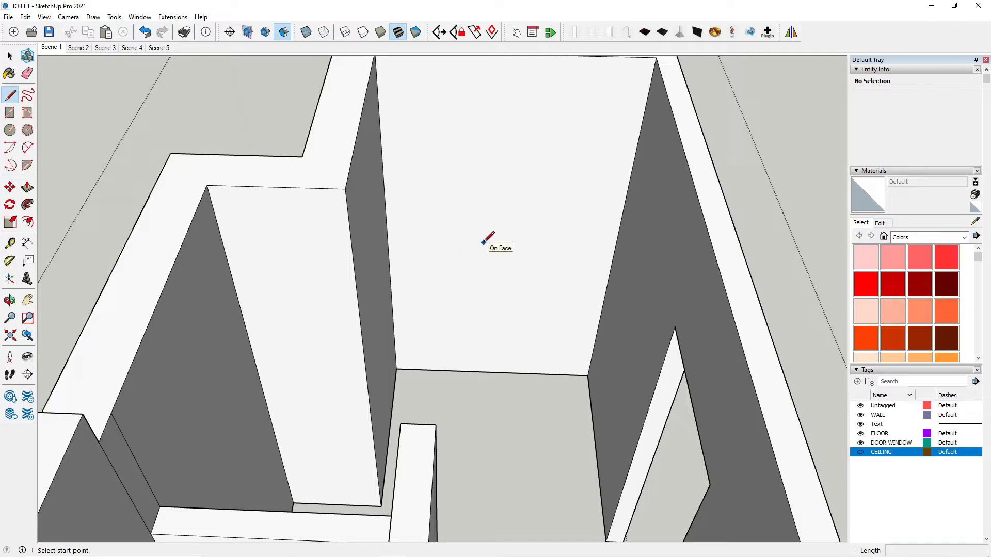
middle_drag(487, 286, 495, 301)
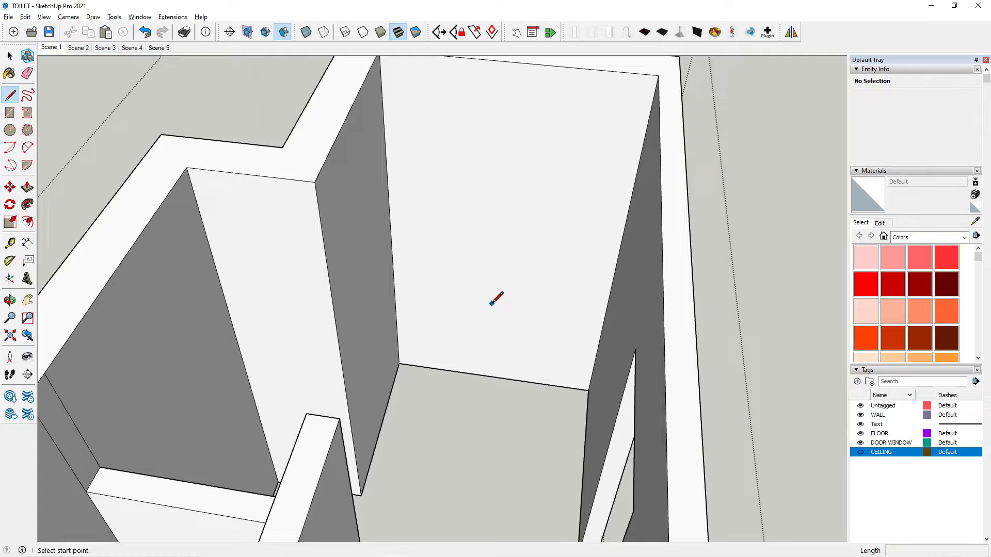
click(492, 376)
text(4')
key(Return)
scroll(541, 281, up, 1)
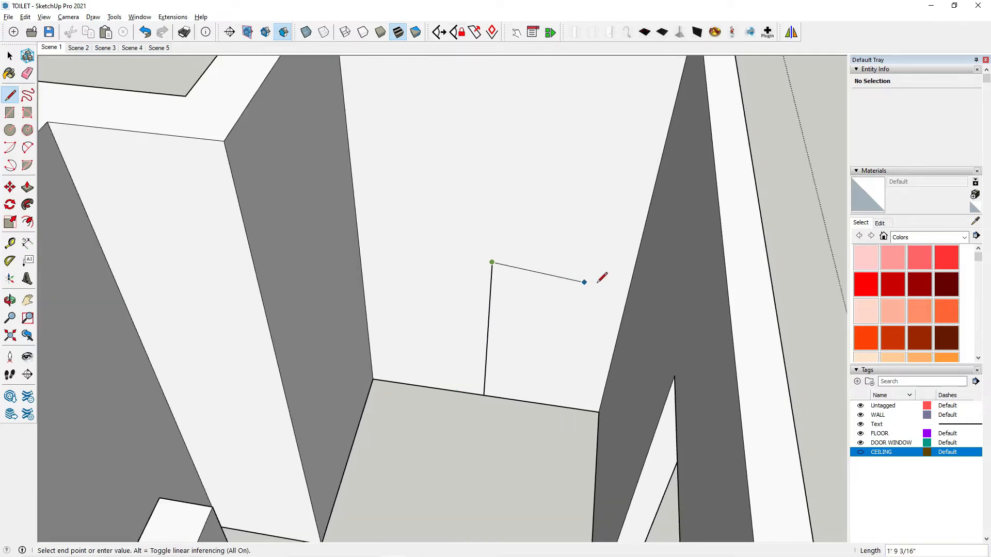
Step: Draw horizontal lines from the top of the vertical line to both side edges of the end wall
click(628, 278)
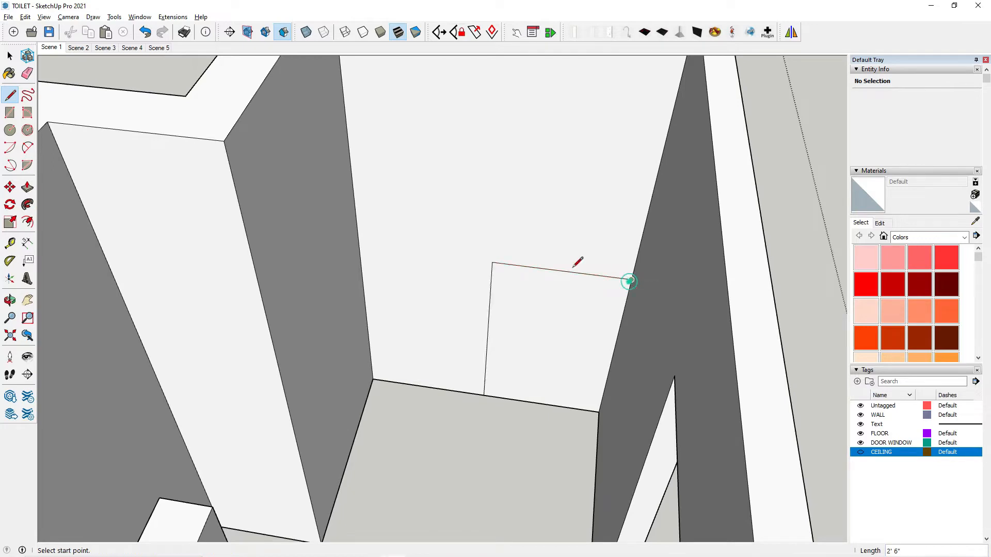
click(492, 263)
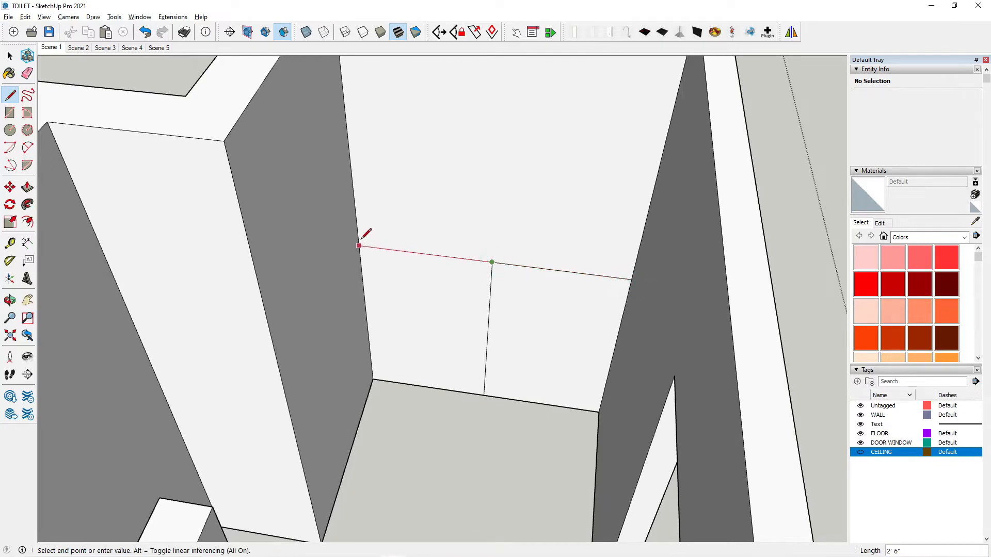
key(Escape)
scroll(368, 235, down, 3)
scroll(474, 249, up, 2)
scroll(475, 248, up, 2)
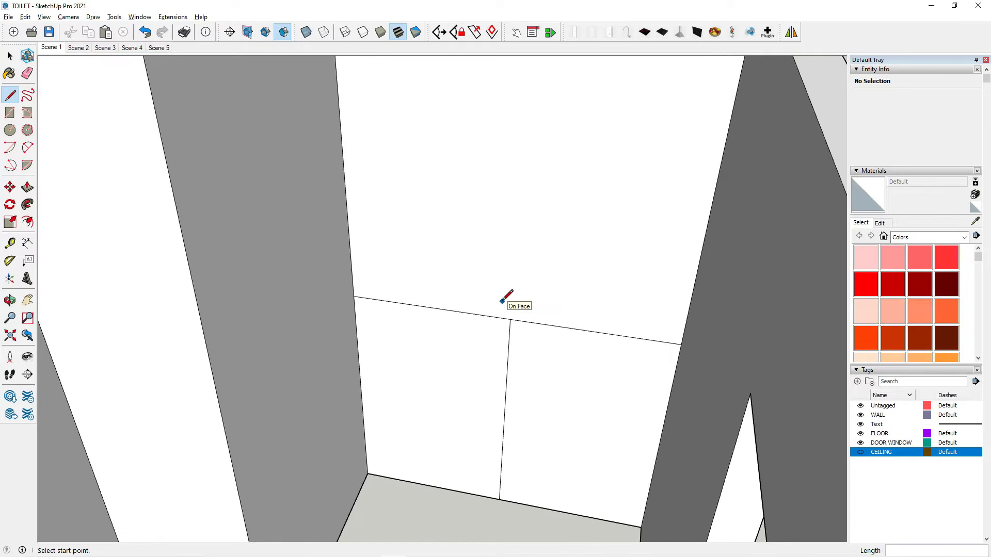
Step: Draw a second horizontal line, 5' long, across the full width of the end wall about 1' above the first
click(354, 295)
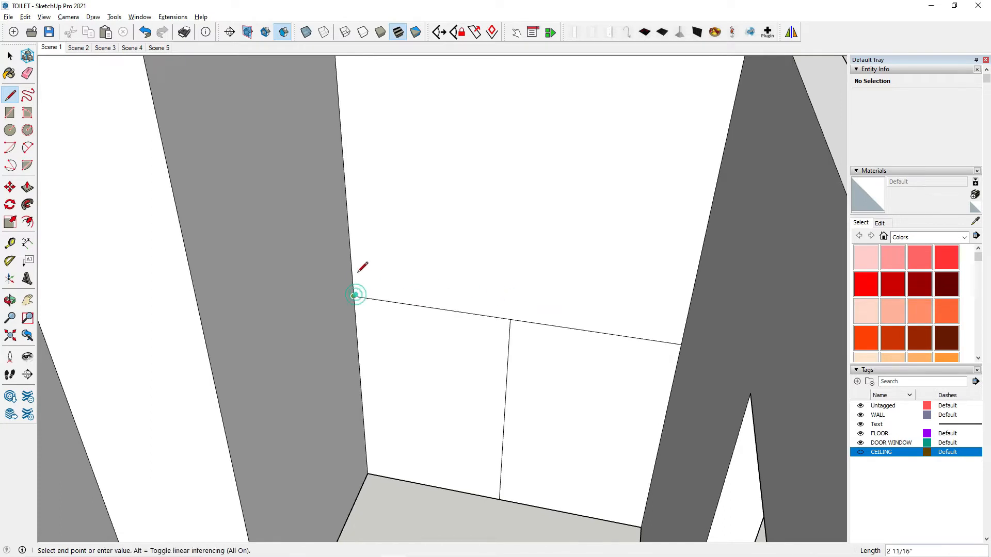
key(Escape)
click(349, 241)
click(692, 285)
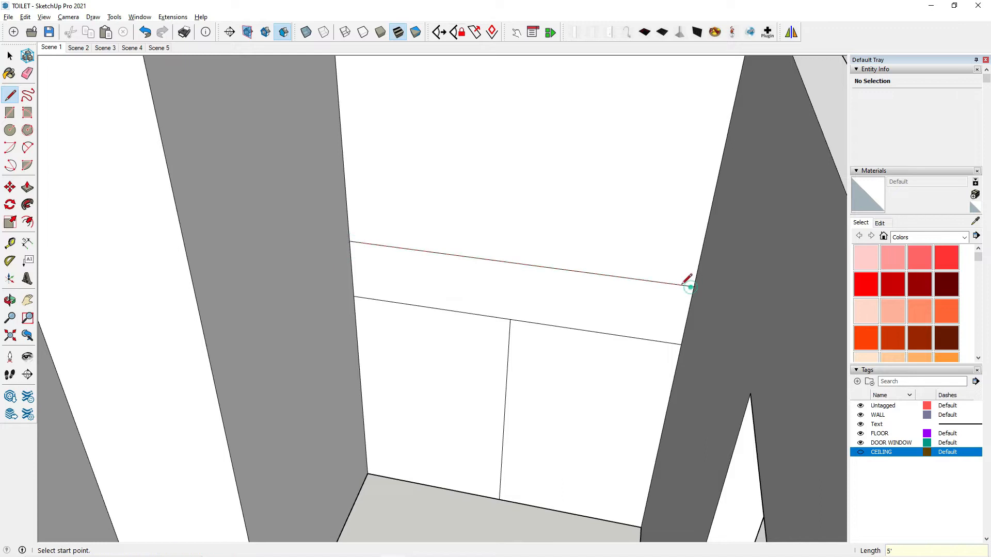
Step: Erase the vertical line below the lower horizontal line on the end wall
click(27, 72)
click(466, 365)
click(510, 381)
drag(454, 368, 510, 380)
Step: Push the band between the two horizontal lines 4.5" into the end wall to form a niche
click(28, 187)
scroll(380, 284, up, 3)
click(379, 284)
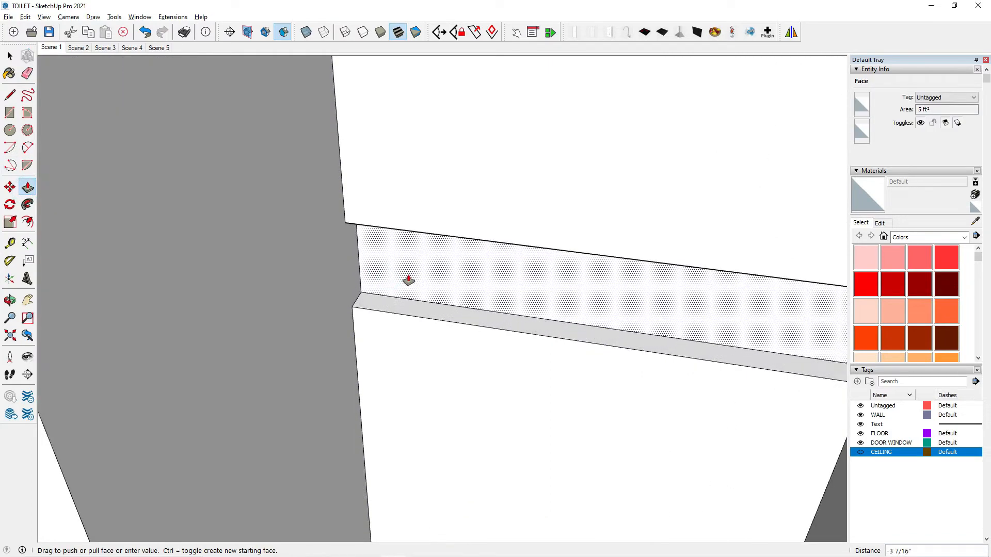
click(408, 280)
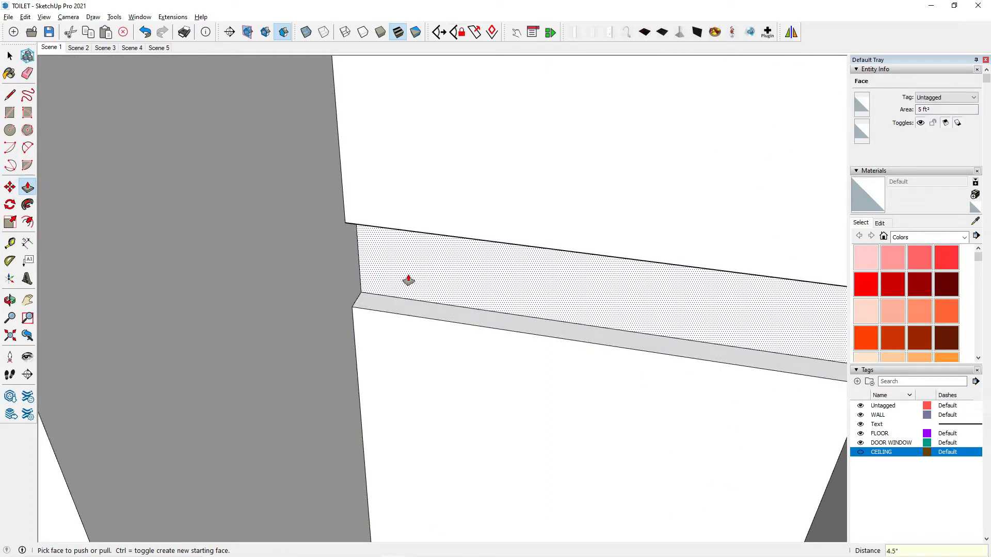
scroll(413, 289, down, 5)
middle_drag(416, 298, 526, 286)
click(526, 285)
scroll(480, 301, up, 8)
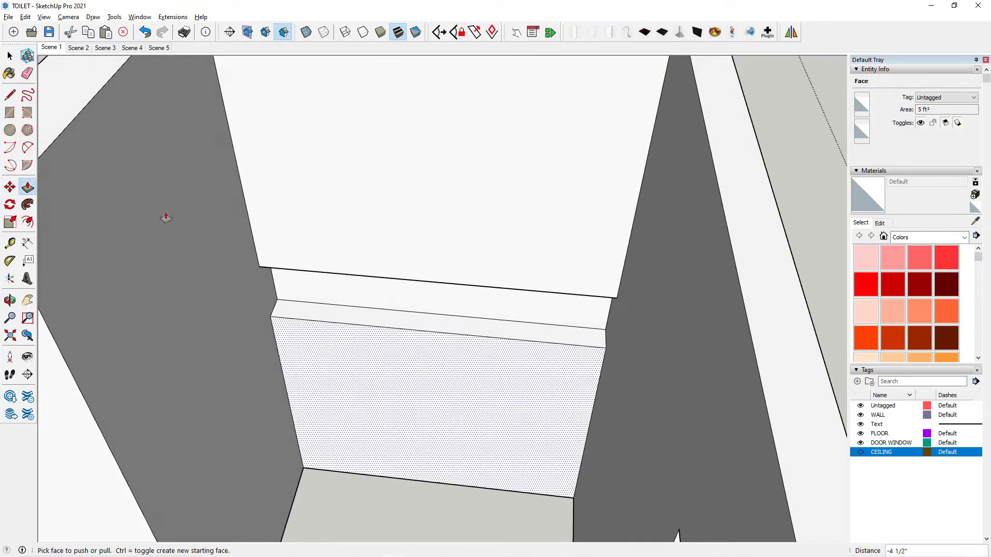
Step: Draw a lengthwise line along the middle of the niche's ceiling from one end to the other
key(l)
scroll(371, 416, down, 5)
scroll(473, 280, up, 10)
middle_drag(329, 399, 217, 180)
scroll(318, 471, down, 2)
scroll(309, 449, up, 4)
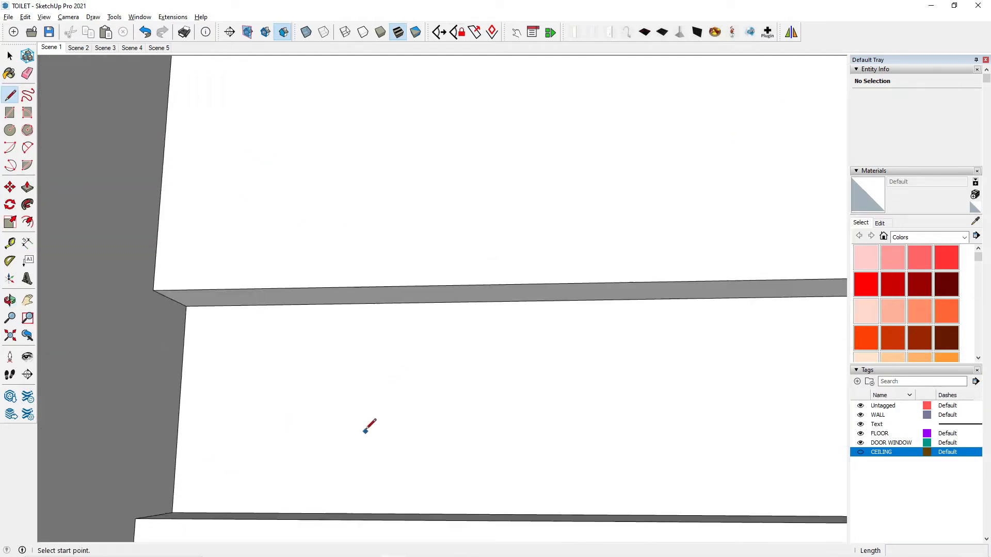
middle_drag(369, 427, 232, 332)
scroll(187, 300, up, 2)
click(177, 304)
scroll(330, 313, down, 2)
middle_drag(351, 320, 346, 454)
middle_drag(250, 433, 440, 478)
middle_drag(760, 387, 654, 342)
click(706, 303)
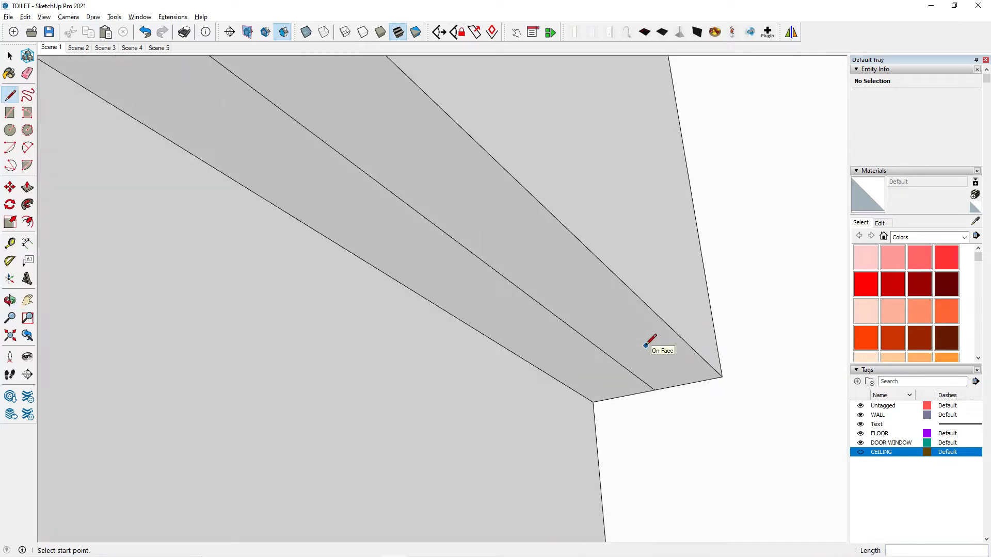
Step: Copy the niche ceiling's back edge 0.5" toward the front, and copy that edge another 0.5"
middle_drag(649, 376, 454, 303)
click(9, 186)
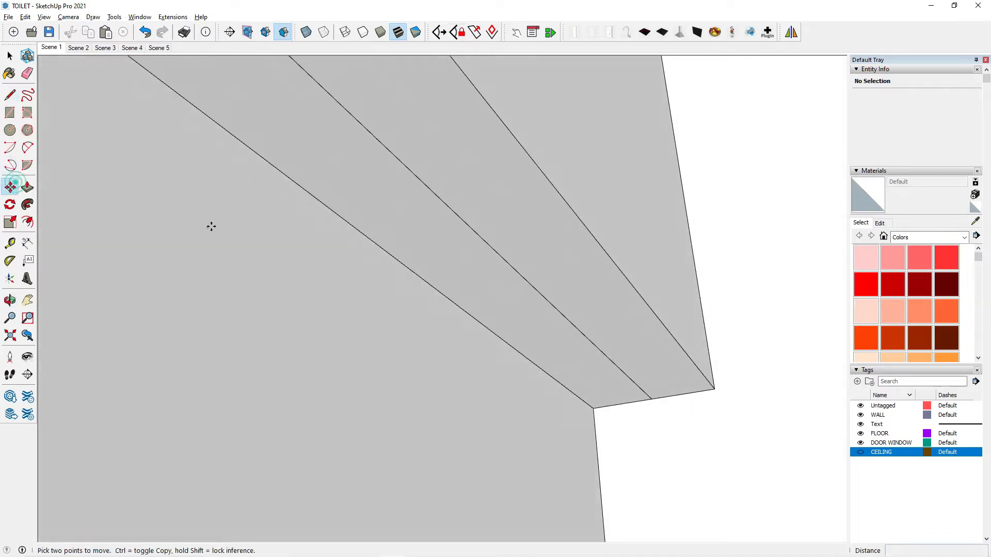
scroll(387, 257, up, 1)
middle_drag(400, 255, 440, 256)
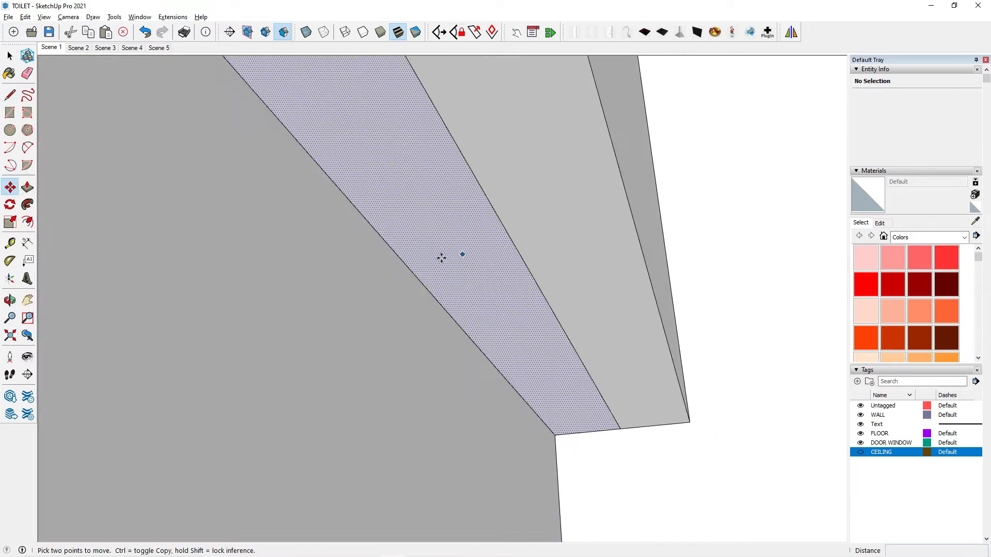
click(402, 257)
key(ctrl)
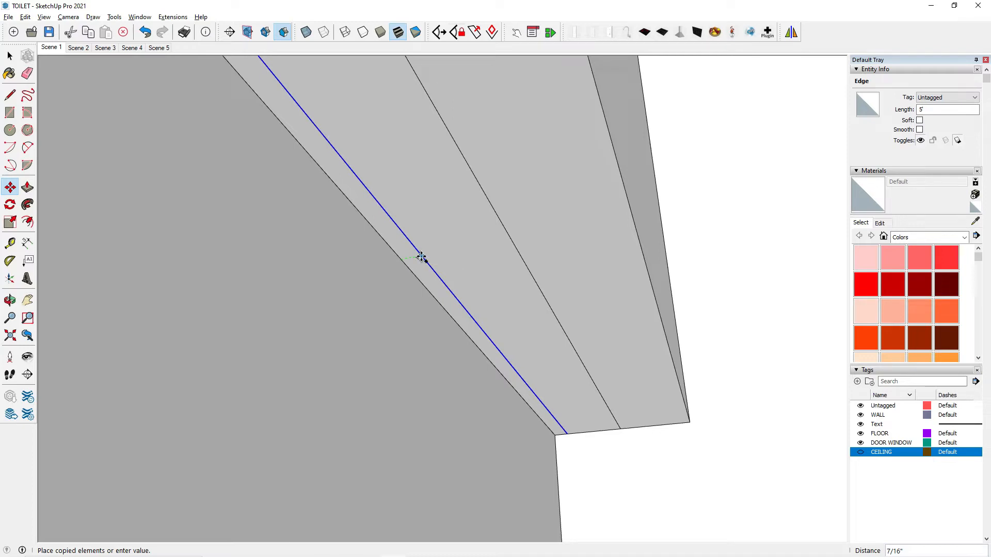
key(Return)
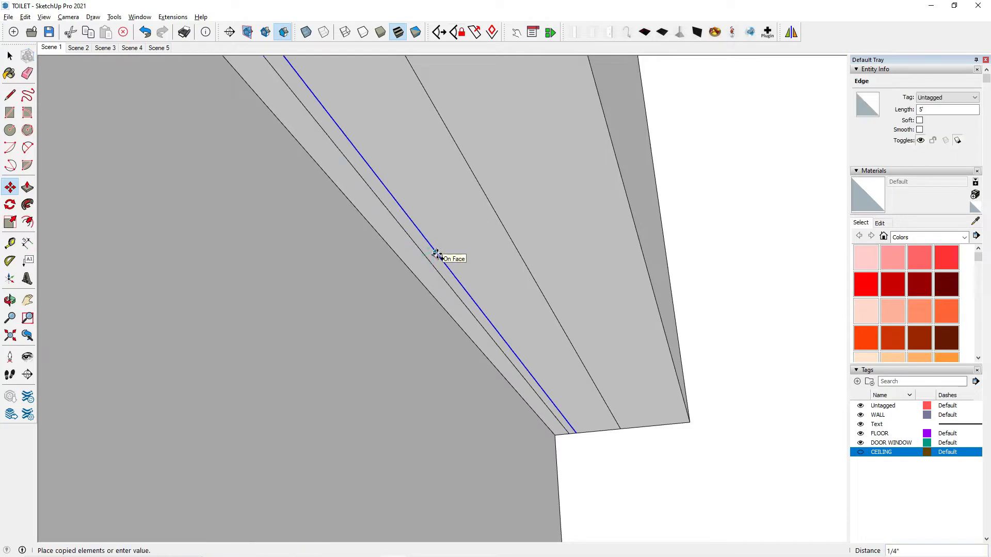
key(Return)
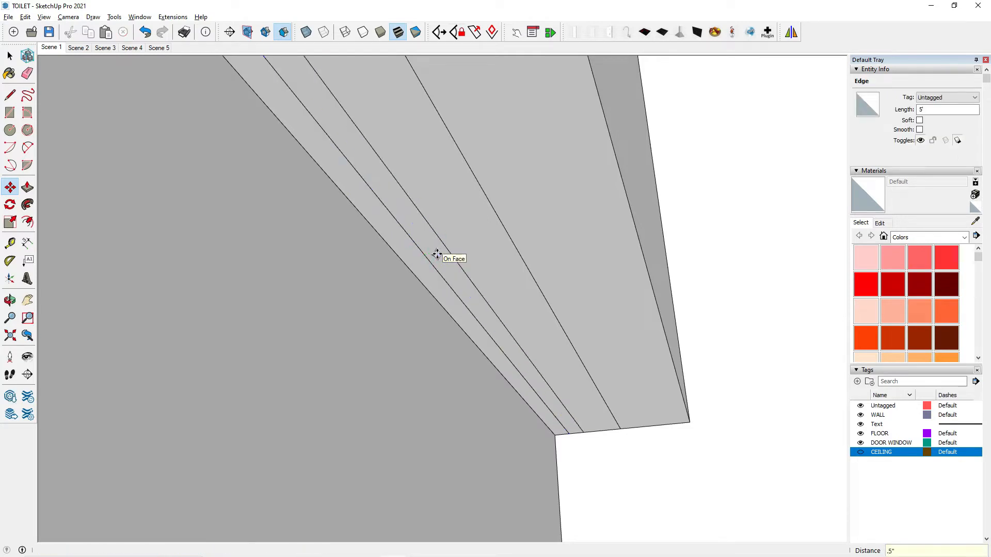
Step: Erase the middle line from the niche's ceiling
click(27, 73)
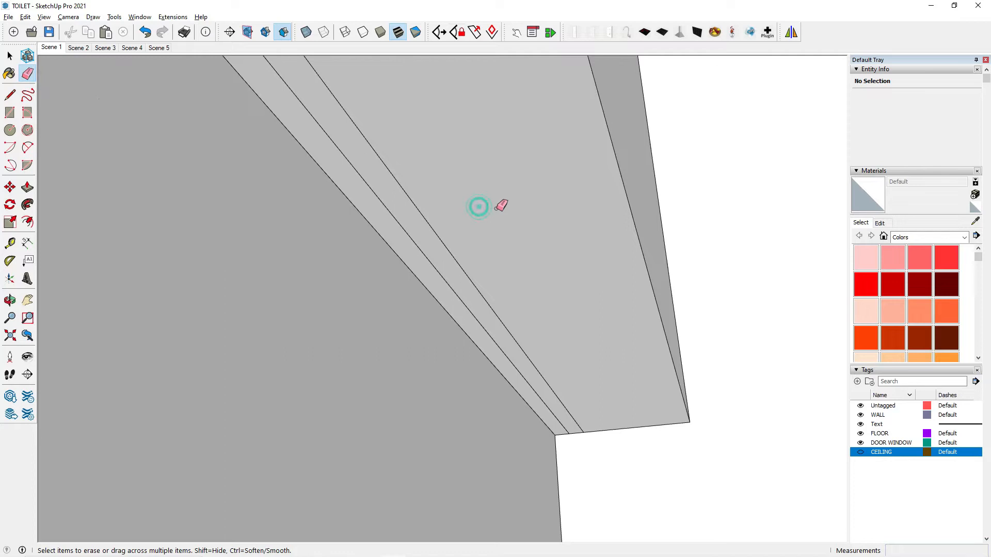
click(10, 94)
middle_drag(471, 405, 700, 401)
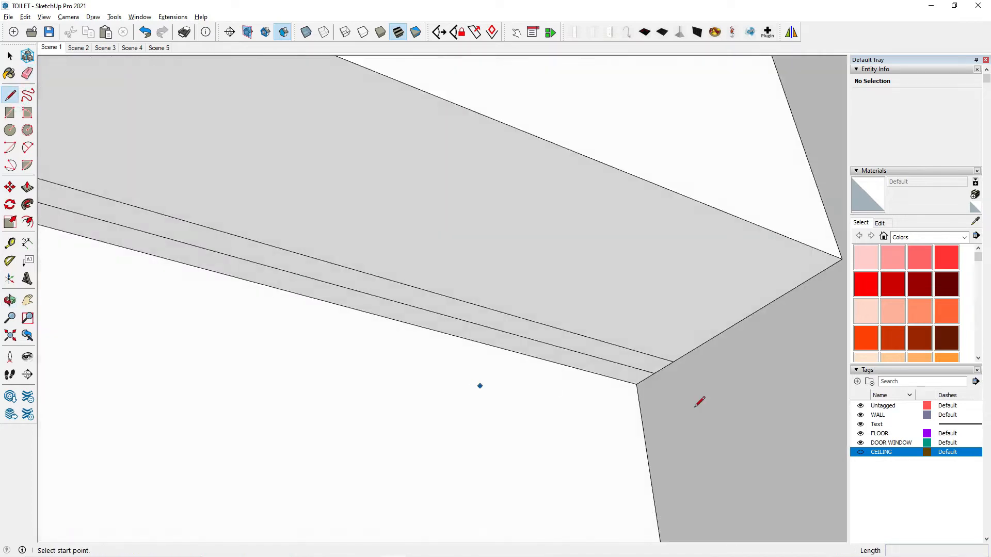
click(654, 373)
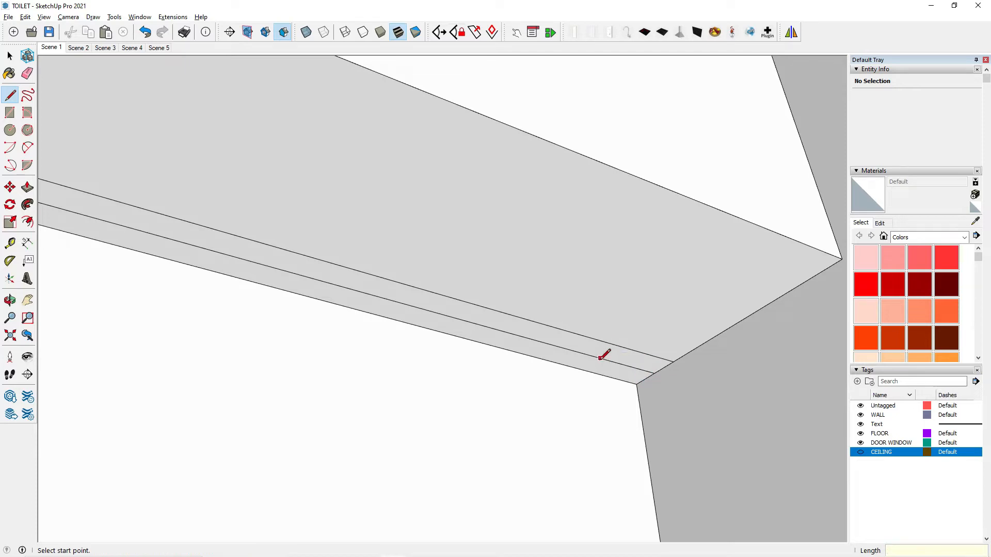
Step: Pull the 0.5" wide strip on the niche's ceiling down 1/16"
scroll(601, 357, down, 3)
click(27, 188)
scroll(266, 235, up, 2)
click(265, 246)
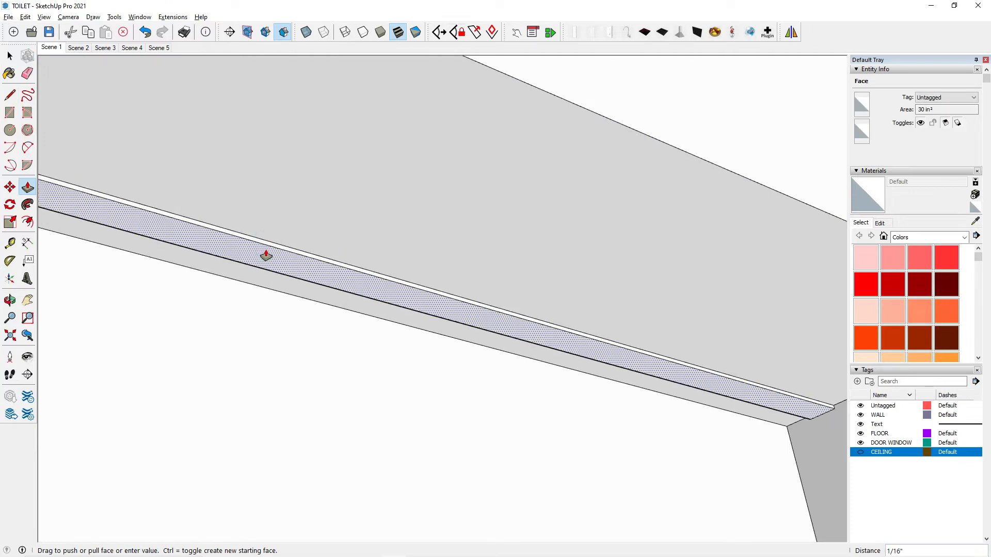
click(267, 256)
Step: Examine the niche in the end wall and look over the remaining walls of the room shell
scroll(513, 336, down, 2)
middle_drag(513, 336, 600, 431)
scroll(688, 380, up, 3)
scroll(624, 422, down, 5)
middle_drag(485, 353, 491, 389)
scroll(491, 389, up, 3)
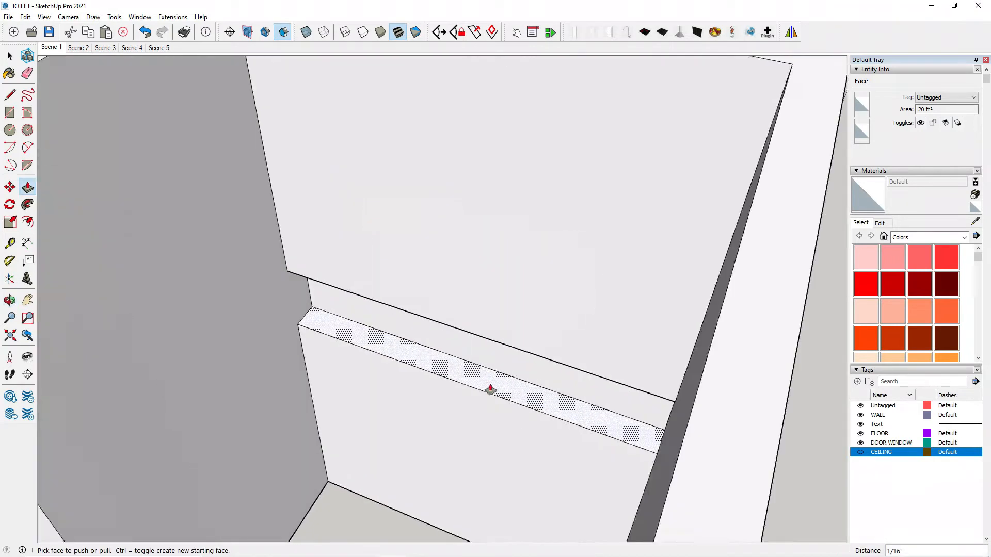
scroll(367, 342, up, 1)
click(10, 95)
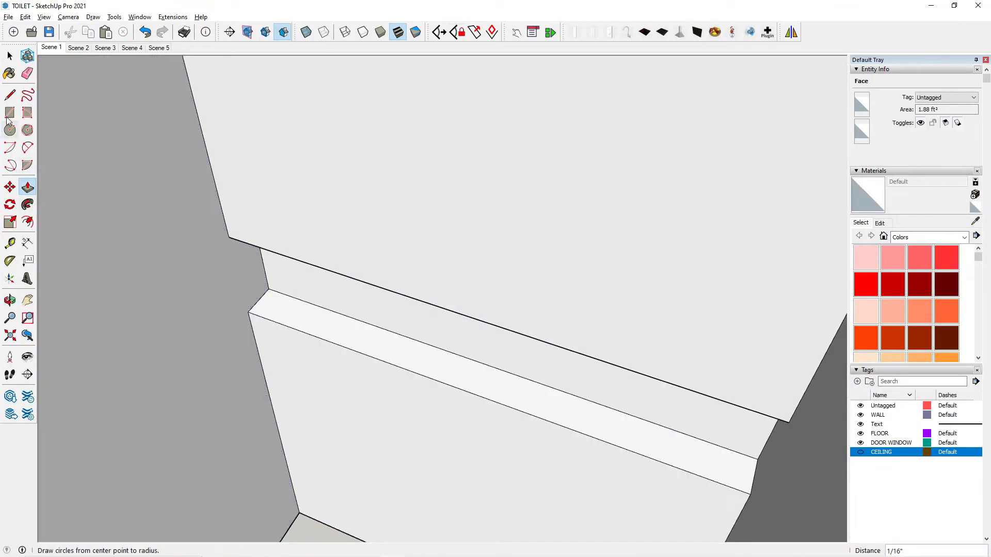
scroll(574, 312, down, 5)
middle_drag(619, 327, 436, 314)
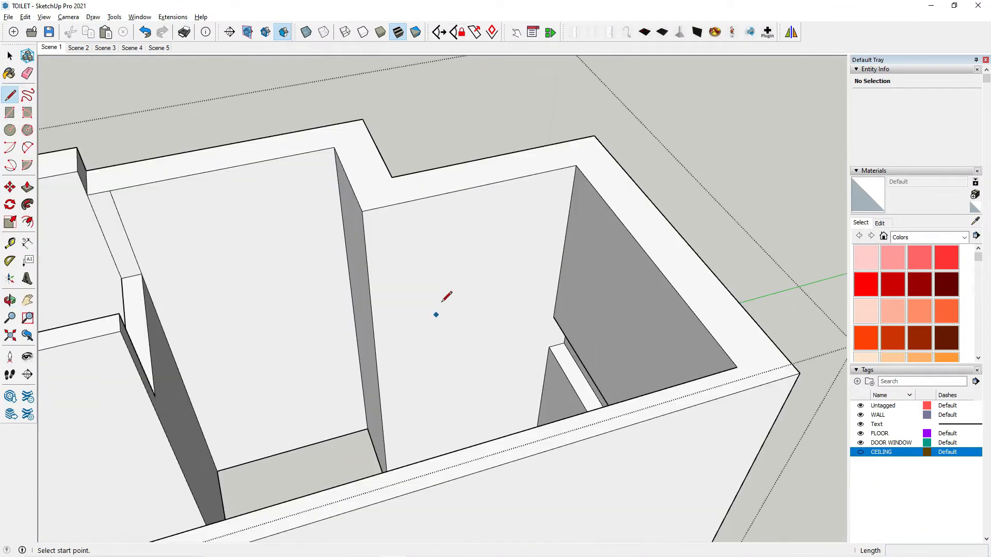
middle_drag(430, 267, 453, 371)
middle_drag(463, 305, 281, 176)
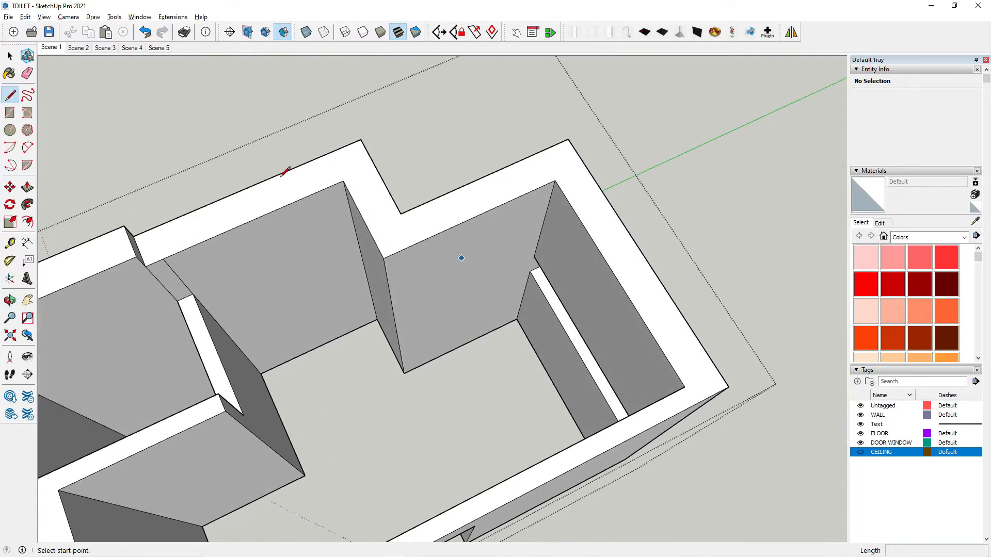
click(14, 55)
scroll(570, 187, down, 2)
middle_drag(575, 188, 364, 330)
scroll(441, 257, up, 2)
scroll(508, 253, down, 1)
scroll(508, 253, down, 2)
middle_drag(508, 253, 370, 239)
scroll(463, 232, up, 3)
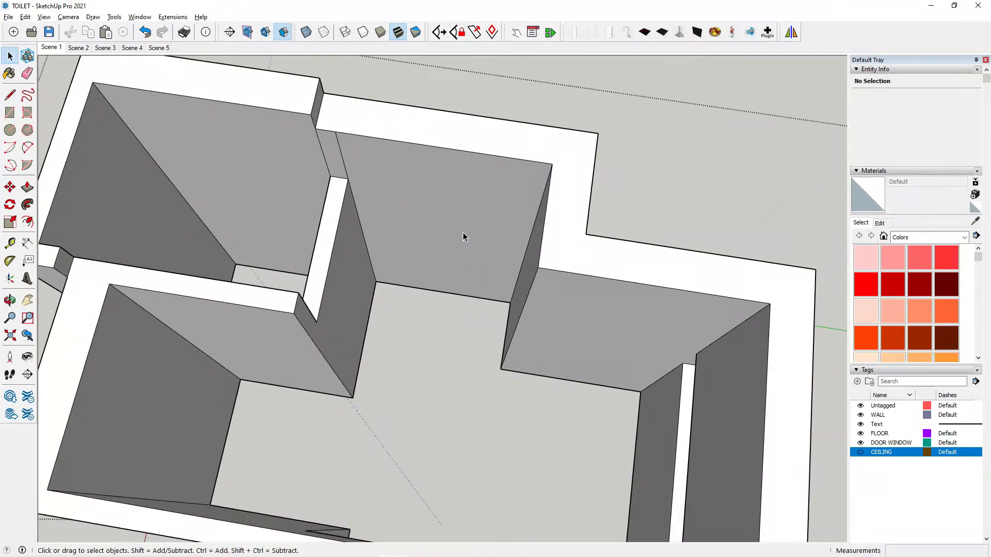
Step: Draw a vertical line up from the middle of the alcove end wall's bottom edge and a horizontal line across the wall at its top end
click(413, 214)
scroll(414, 213, down, 2)
middle_drag(414, 213, 328, 314)
scroll(221, 307, up, 2)
scroll(259, 271, down, 2)
scroll(299, 219, up, 2)
click(11, 94)
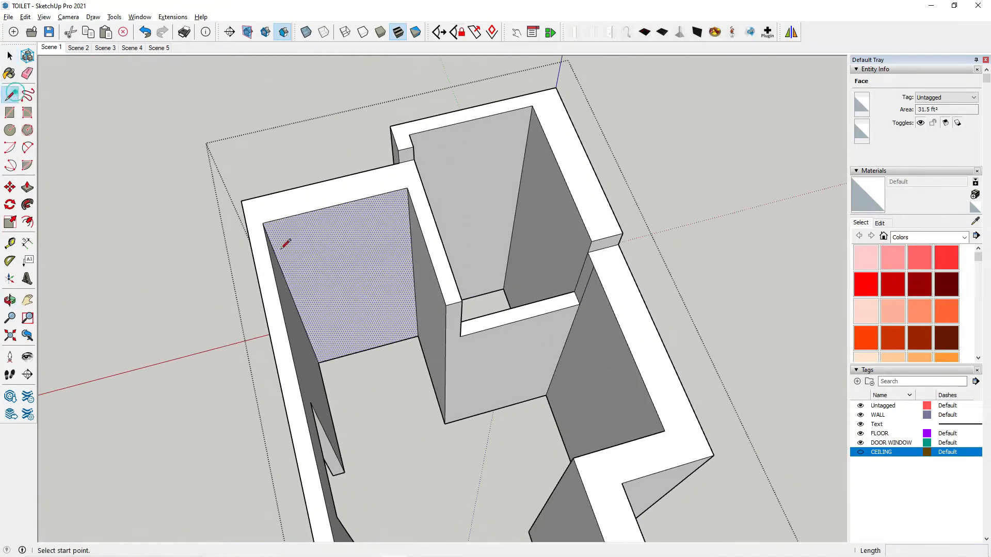
scroll(366, 328, up, 3)
click(375, 330)
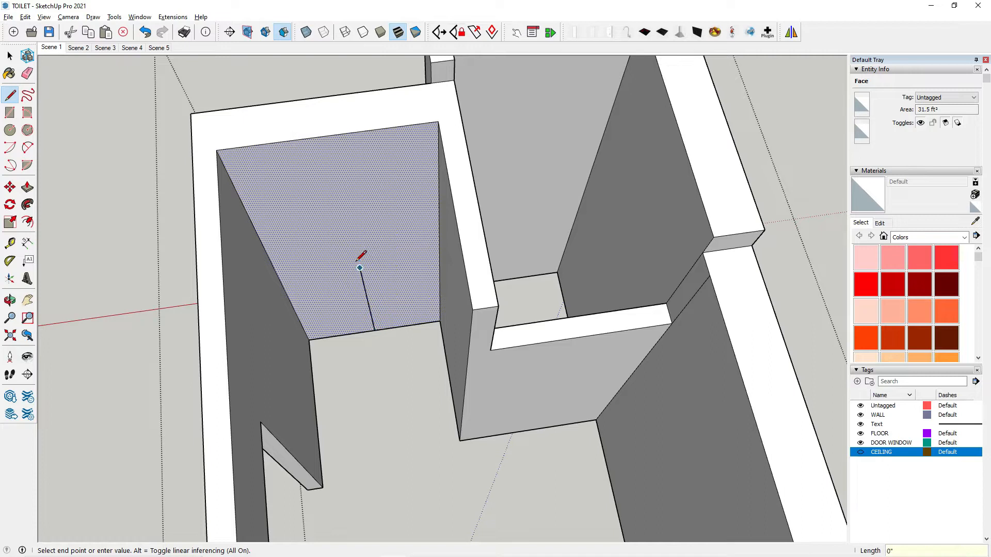
click(283, 278)
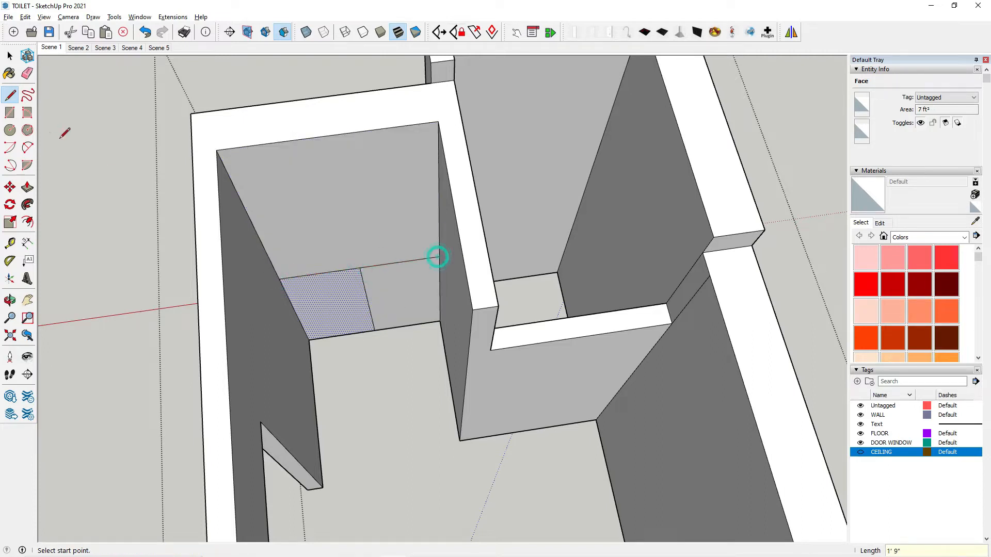
Step: Erase the vertical line dividing the lower part of the alcove's end wall
click(28, 74)
scroll(397, 284, up, 3)
click(360, 305)
Step: Pull the lower part of the alcove's end wall out 5", and pull it out another 1"
key(p)
click(365, 298)
click(364, 305)
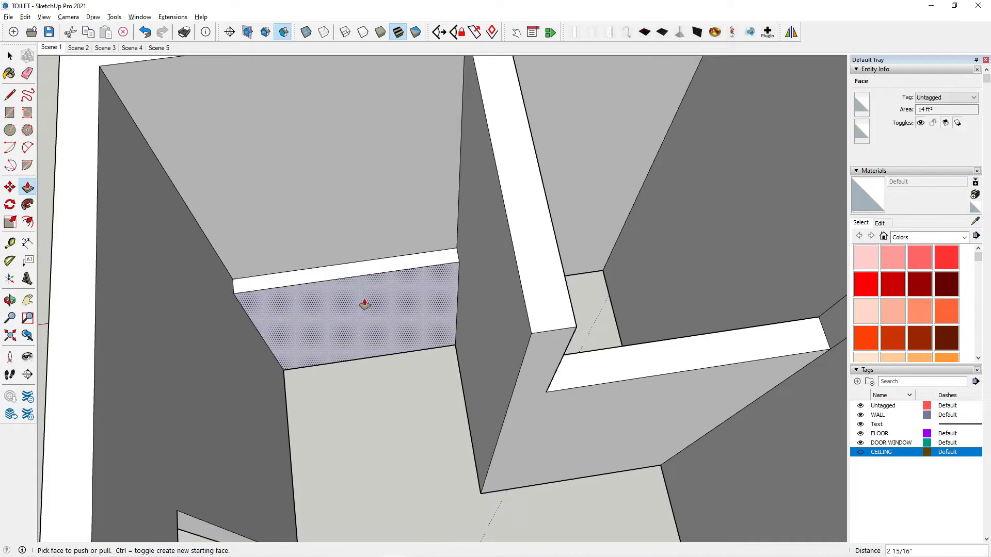
key(Return)
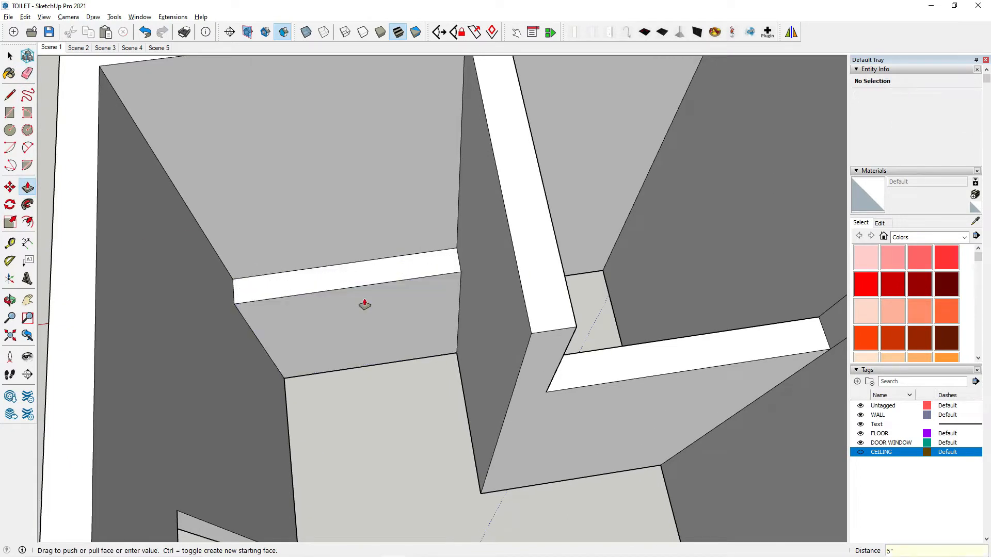
click(377, 305)
click(378, 311)
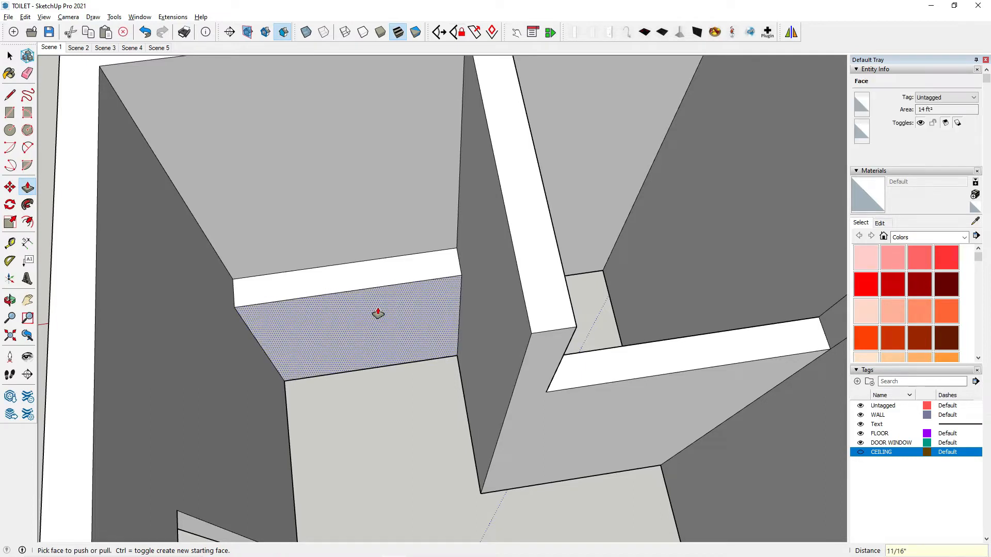
text(1)
key(Return)
click(10, 56)
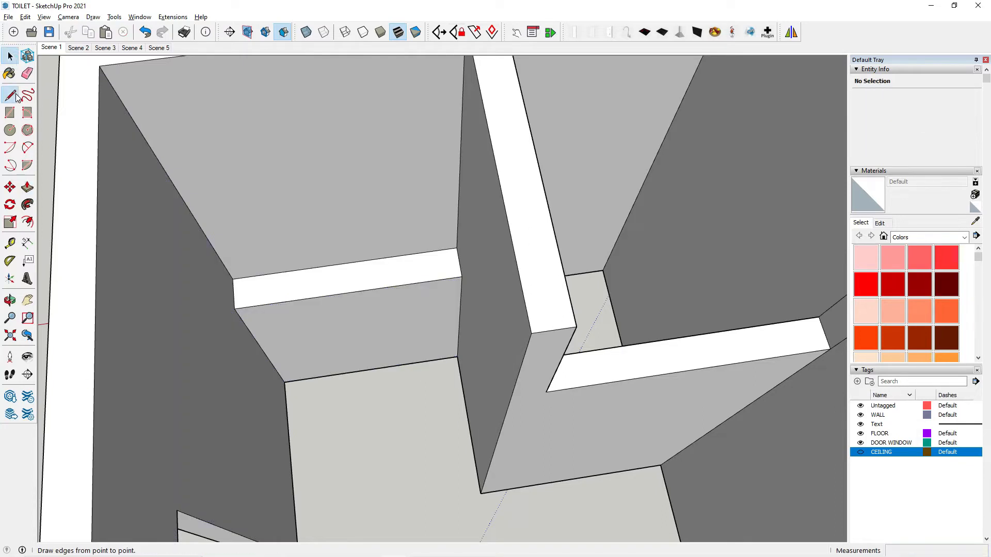
Step: Measure the alcove's side wall along the floor from the ledge corner to the wall's outer corner, and look over the ledge
click(10, 94)
scroll(537, 348, down, 5)
middle_drag(538, 348, 449, 343)
scroll(446, 342, up, 3)
click(452, 323)
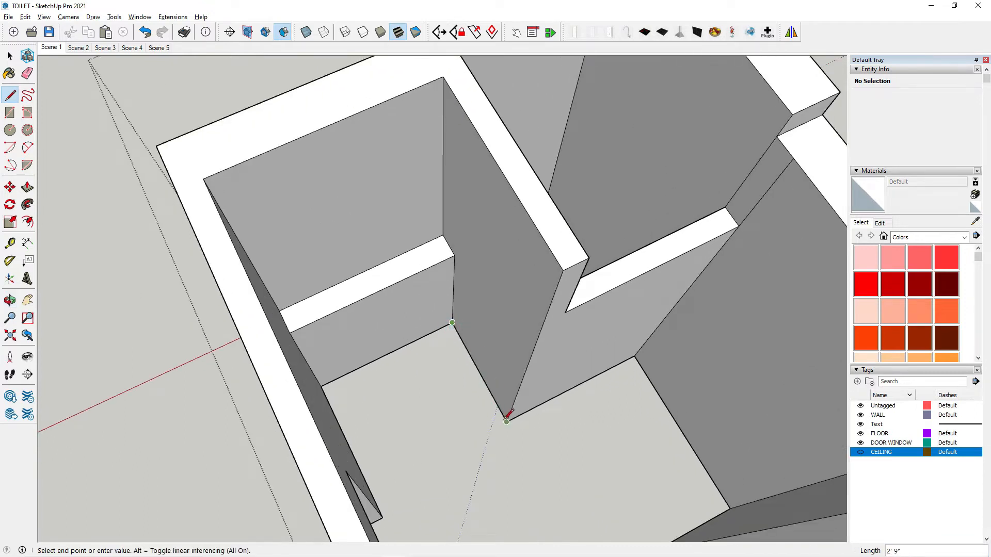
scroll(400, 377, down, 4)
middle_drag(400, 377, 274, 312)
scroll(289, 365, up, 4)
scroll(245, 363, up, 1)
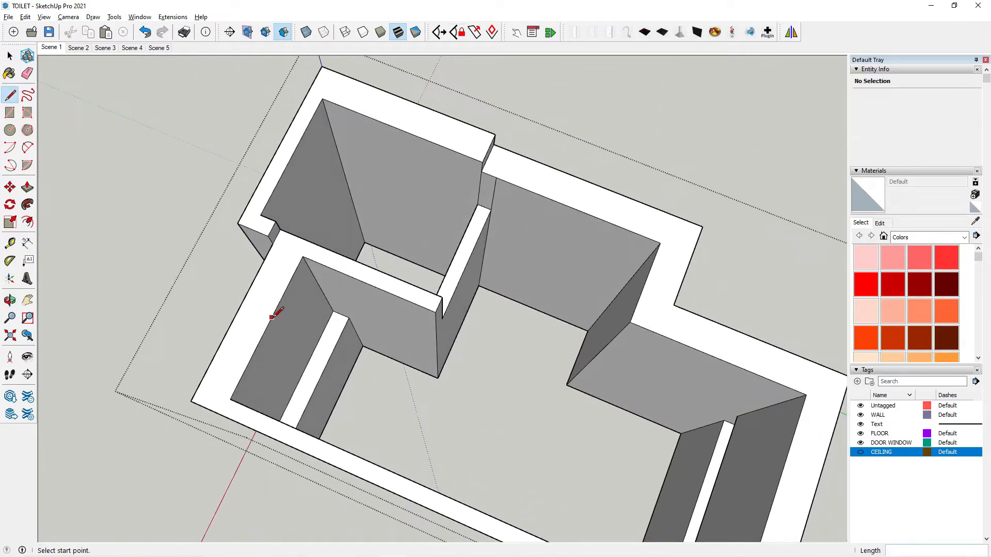
scroll(272, 317, up, 1)
scroll(334, 371, up, 3)
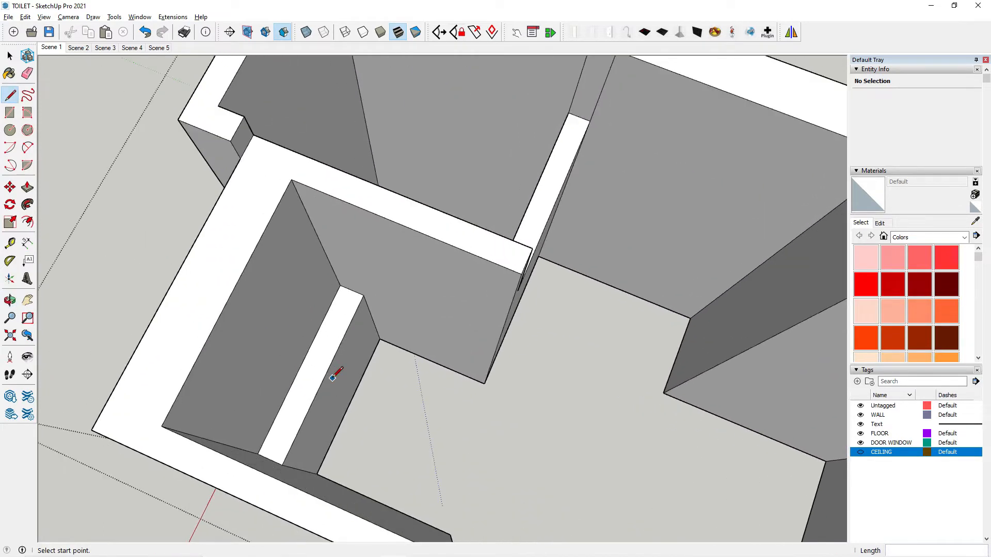
Step: Push the ledge in the alcove back 6" so it sits flush with the wall above
click(28, 188)
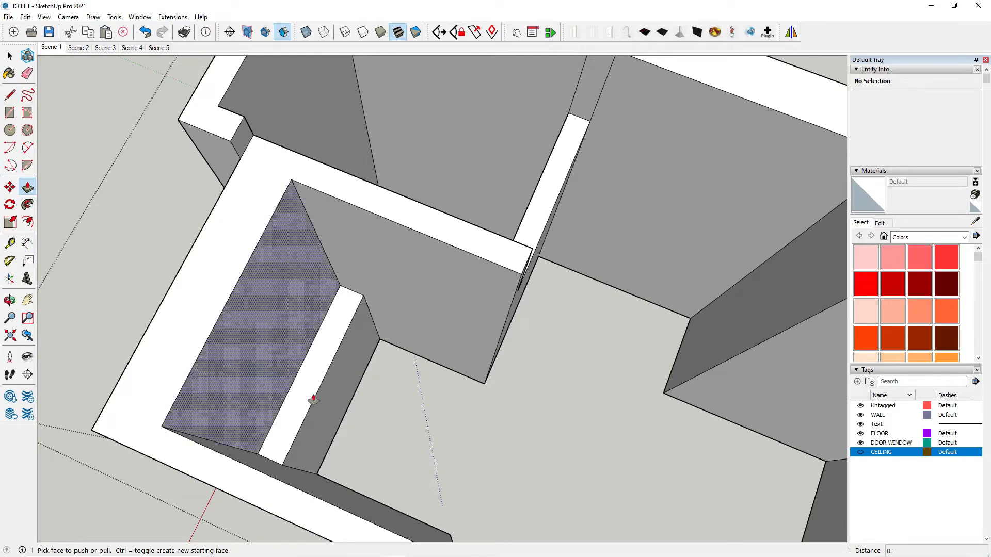
scroll(316, 399, up, 2)
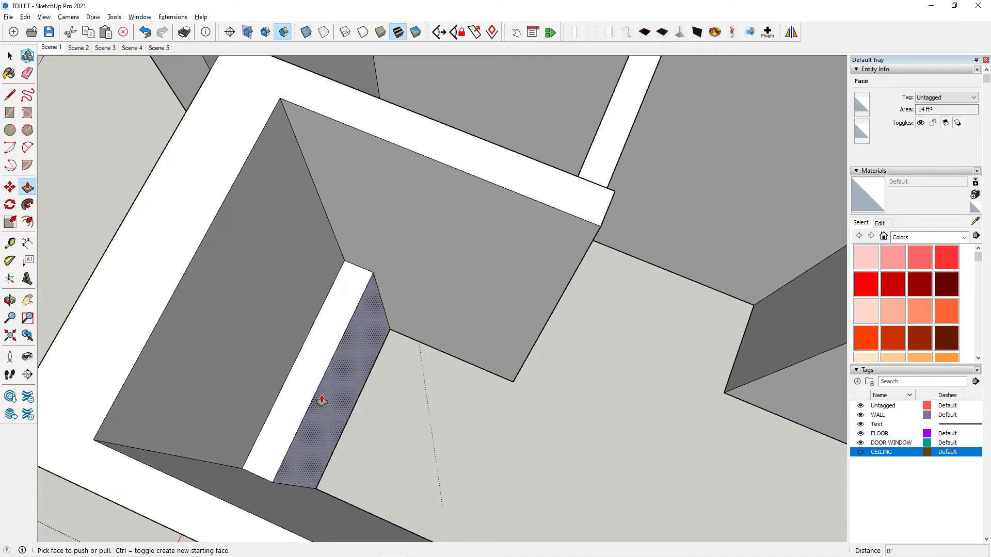
click(322, 400)
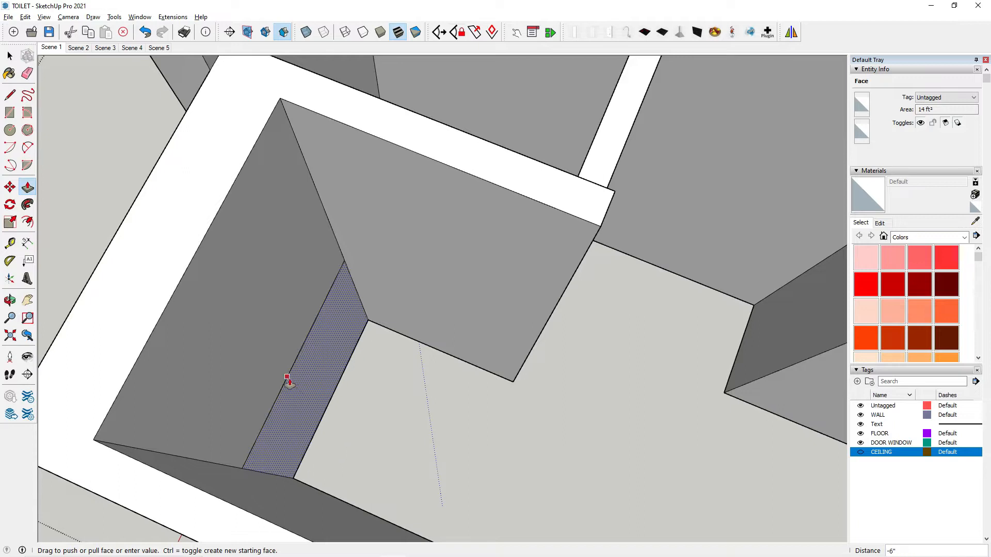
click(287, 385)
Step: Pull the lower part of the alcove's end wall out 4 1/2", and pull it out another 1 1/2"
scroll(460, 426, down, 3)
middle_drag(460, 426, 314, 289)
scroll(361, 367, up, 2)
middle_drag(377, 366, 293, 381)
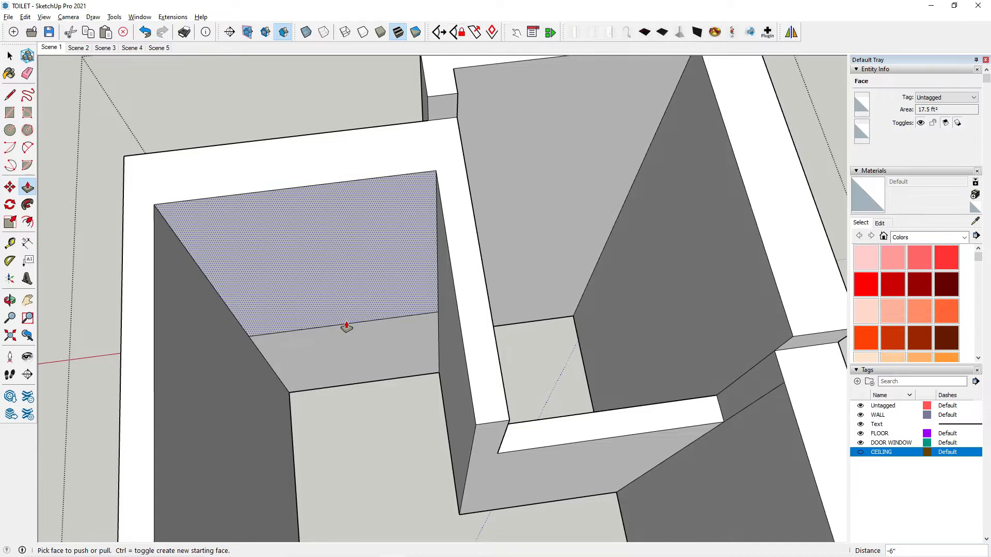
scroll(346, 328, down, 2)
mouse_move(342, 332)
middle_down()
mouse_move(602, 327)
mouse_move(487, 380)
mouse_move(397, 380)
mouse_move(290, 348)
middle_up()
click(377, 347)
click(371, 349)
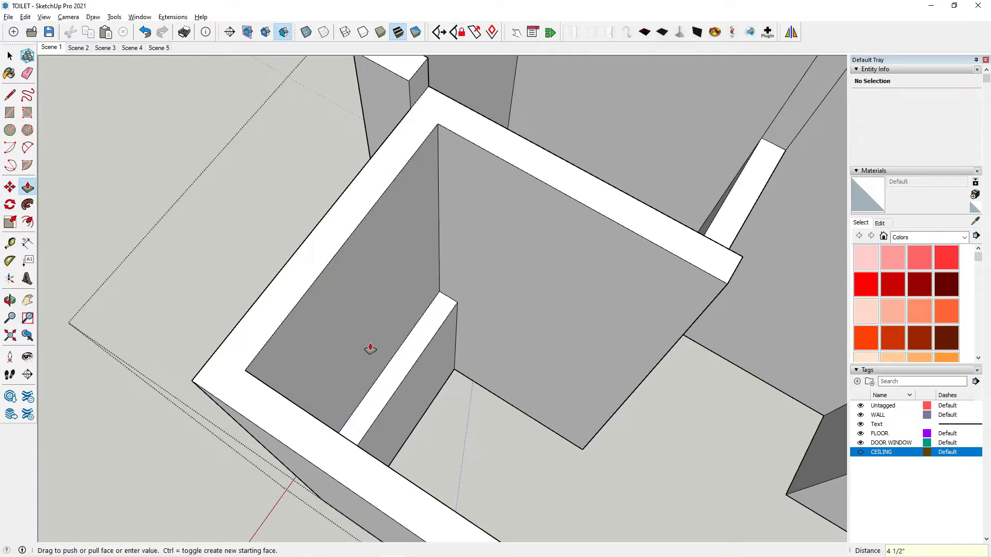
scroll(428, 416, up, 3)
click(428, 406)
text(2)
key(Return)
drag(409, 344, 420, 360)
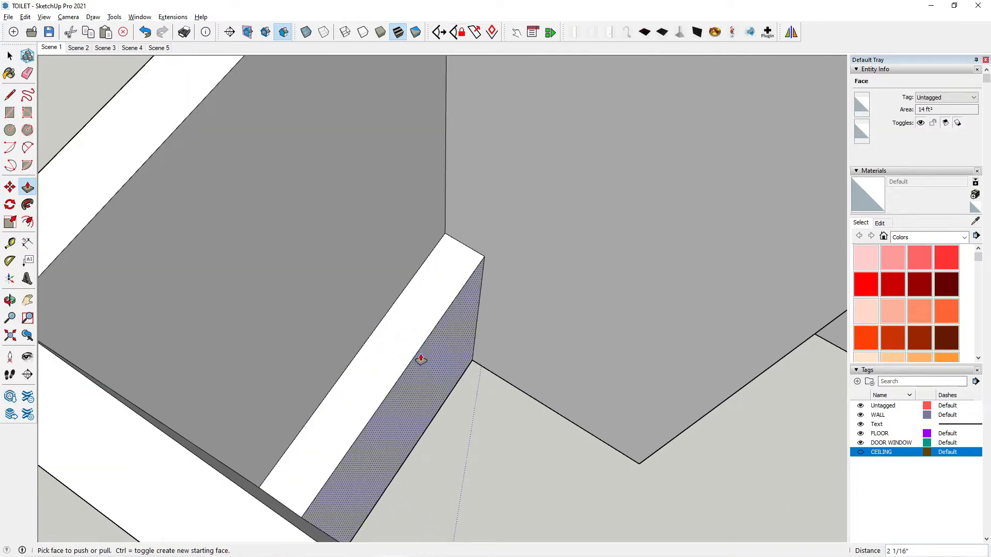
click(420, 360)
Step: Leave the wall group and examine the finished ledge, the window and the remaining walls of the shell
scroll(420, 360, down, 5)
mouse_move(421, 360)
middle_down()
mouse_move(407, 376)
mouse_move(422, 398)
mouse_move(367, 308)
mouse_move(477, 409)
mouse_move(438, 356)
middle_up()
scroll(423, 398, up, 2)
scroll(477, 409, down, 3)
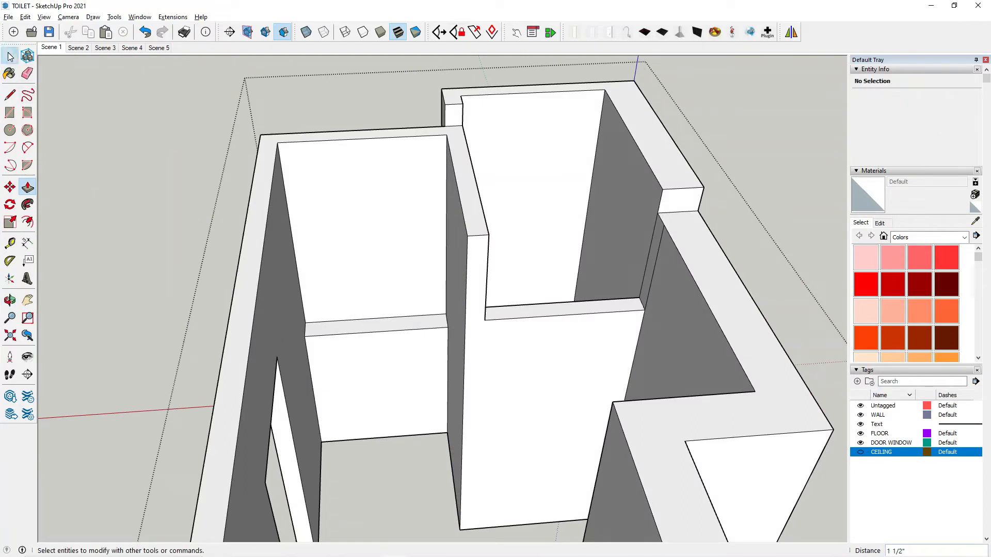
middle_drag(128, 208, 431, 405)
scroll(377, 353, up, 2)
scroll(356, 376, down, 3)
scroll(299, 420, up, 3)
scroll(315, 424, up, 2)
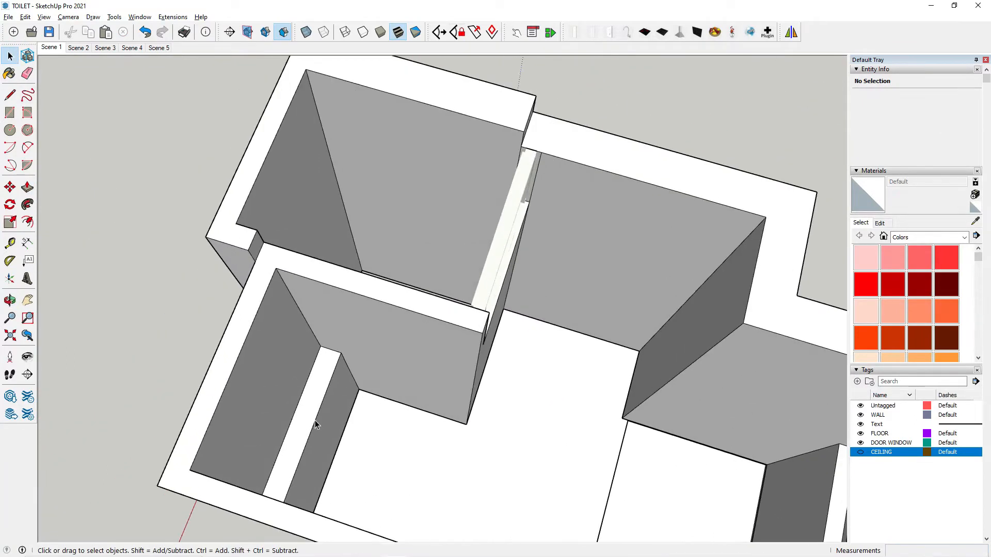
click(316, 425)
scroll(186, 382, up, 2)
scroll(290, 361, down, 3)
scroll(542, 349, up, 4)
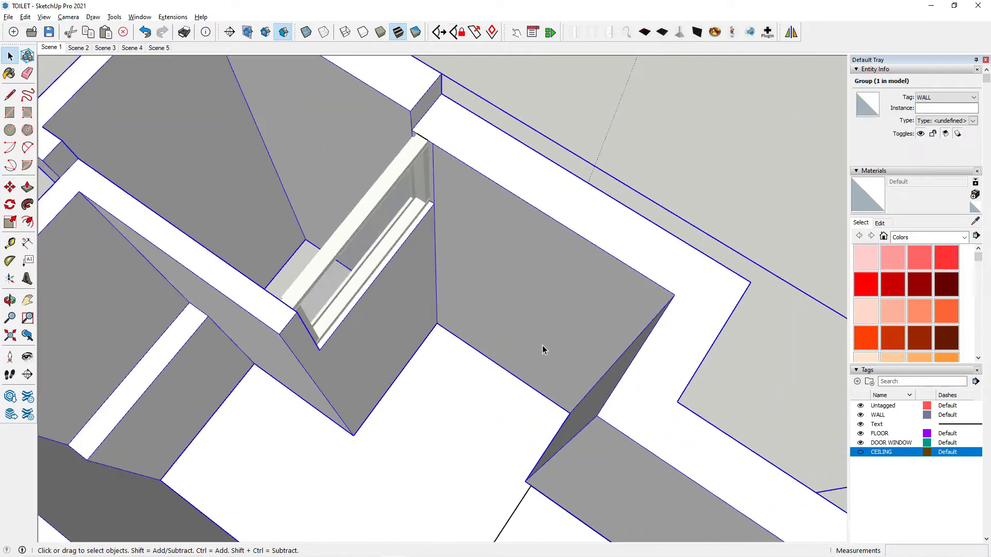
scroll(542, 349, down, 3)
middle_drag(493, 236, 525, 392)
scroll(455, 450, up, 3)
Step: Select the door component in the outer wall and float the Click-Change toolbar over the model
click(517, 307)
scroll(518, 308, down, 2)
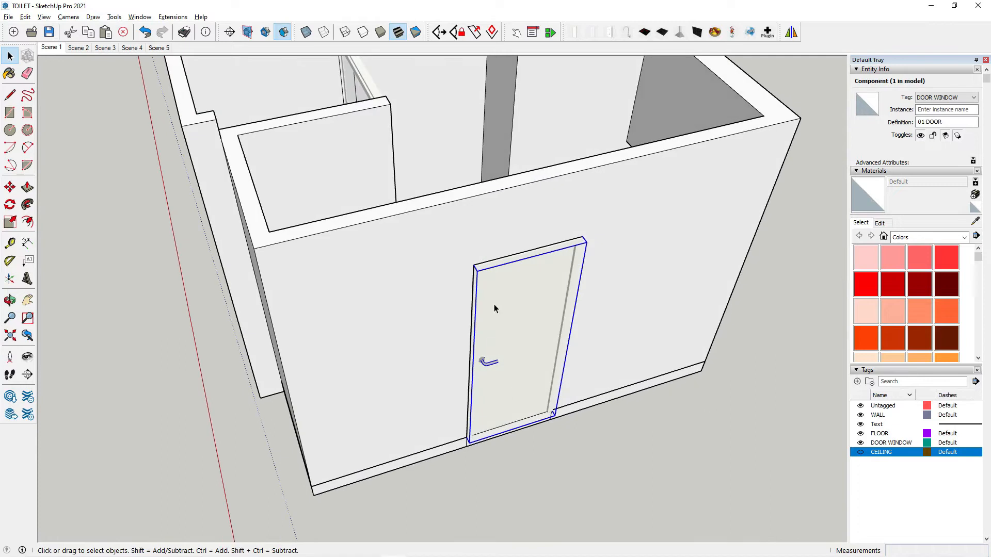
scroll(497, 316, up, 2)
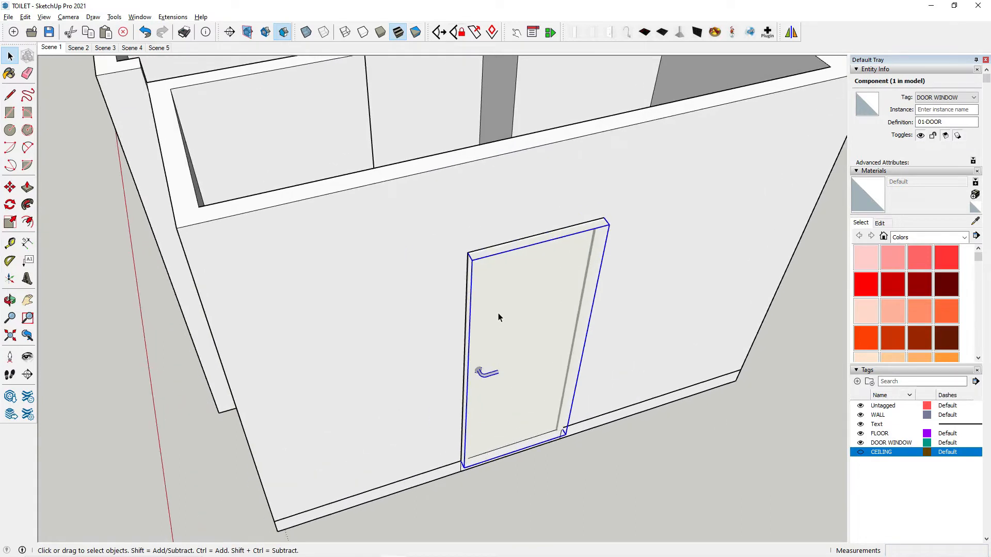
scroll(506, 360, down, 4)
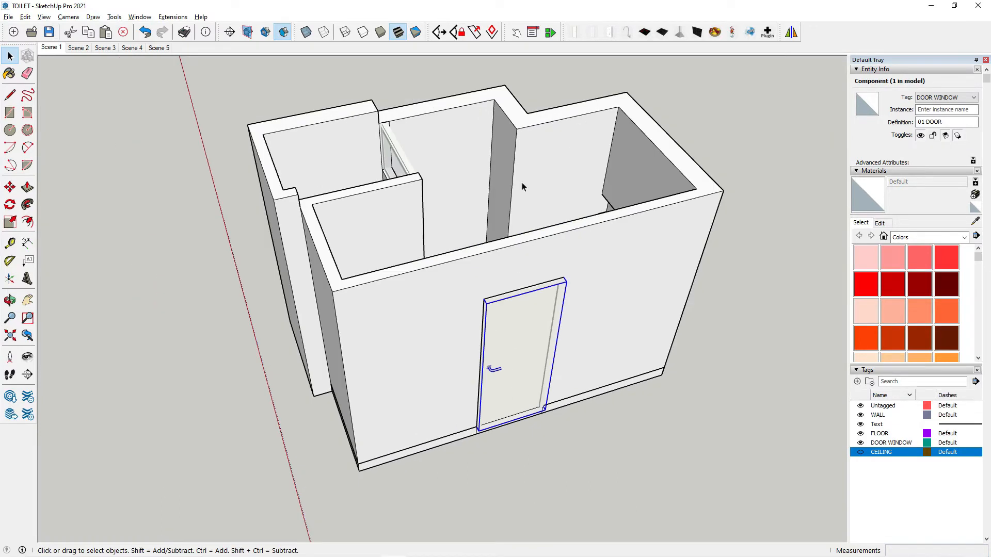
drag(564, 40, 550, 92)
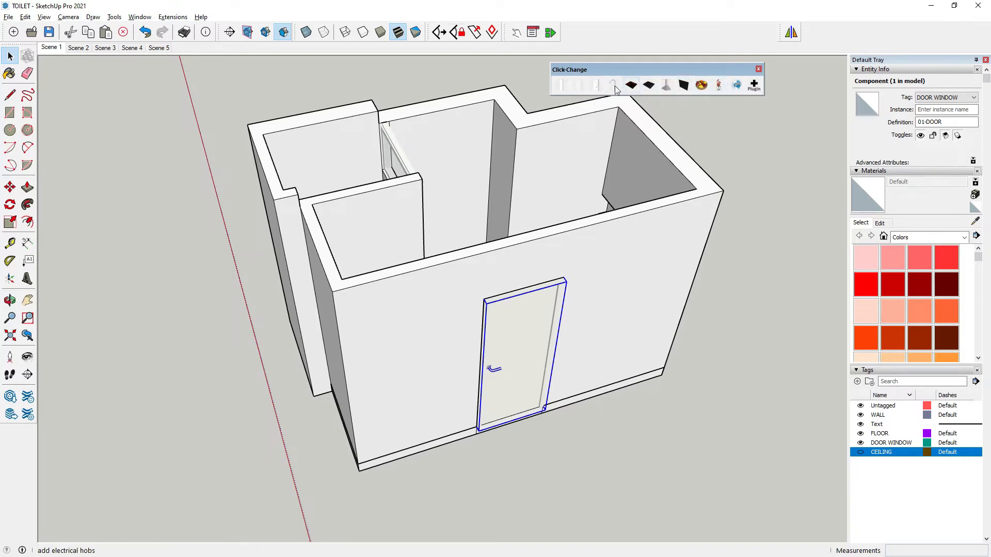
Step: Test the outer door by opening and closing it with the Interact tool
scroll(570, 386, up, 2)
middle_drag(570, 385, 531, 409)
click(506, 354)
middle_drag(507, 353, 495, 278)
click(516, 287)
click(508, 336)
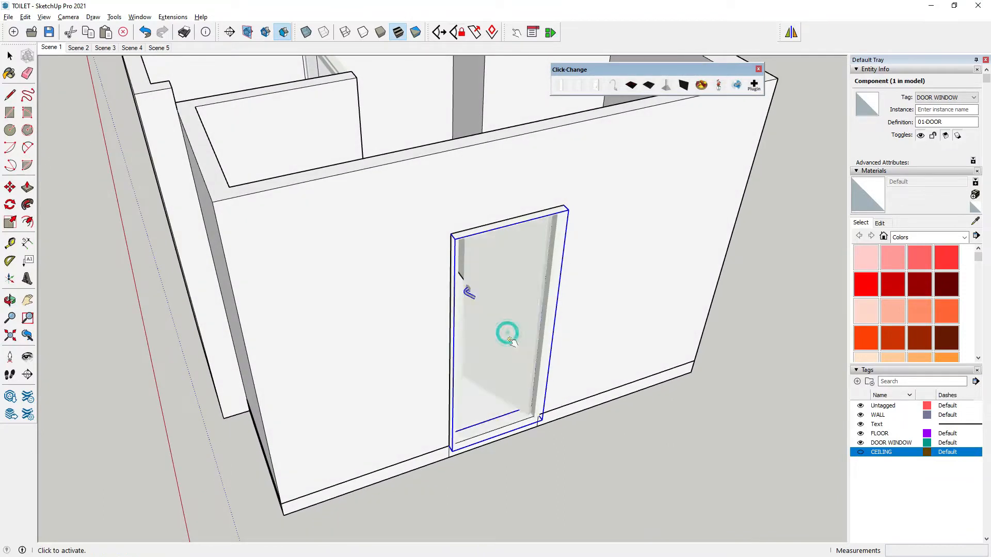
click(524, 312)
Step: Cycle the window between the rooms through its pane layouts with the Interact tool until it has a single pane
middle_drag(524, 312, 261, 305)
scroll(486, 187, up, 10)
middle_drag(416, 223, 404, 303)
click(403, 302)
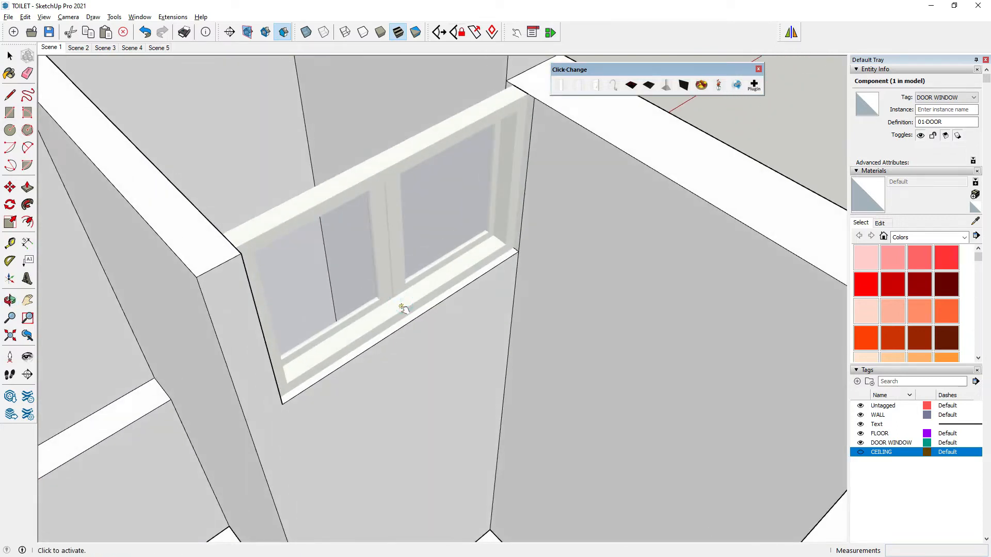
click(401, 307)
click(400, 306)
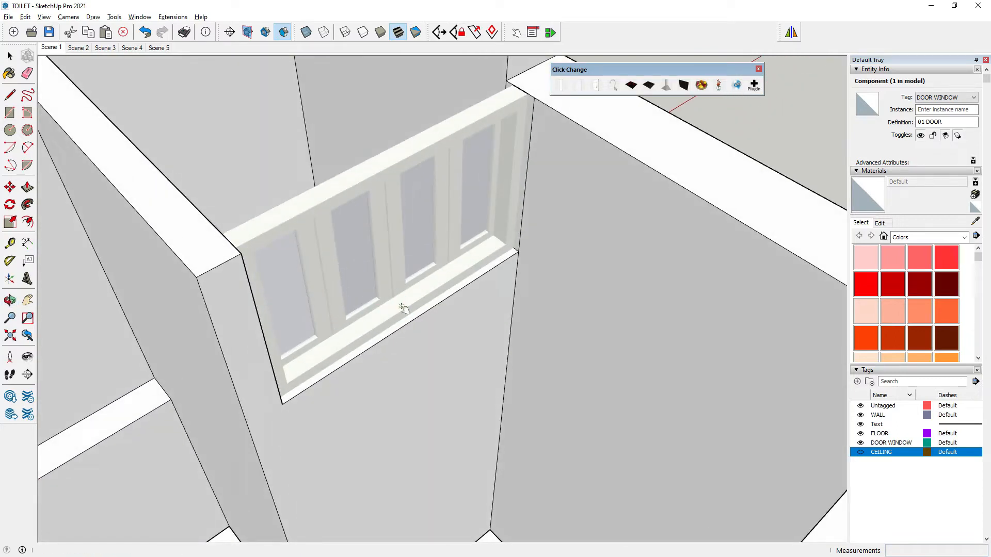
click(402, 306)
Step: Dock the floating Click-Change toolbar back among the other toolbars
scroll(367, 284, down, 2)
middle_drag(425, 274, 511, 258)
scroll(471, 243, down, 1)
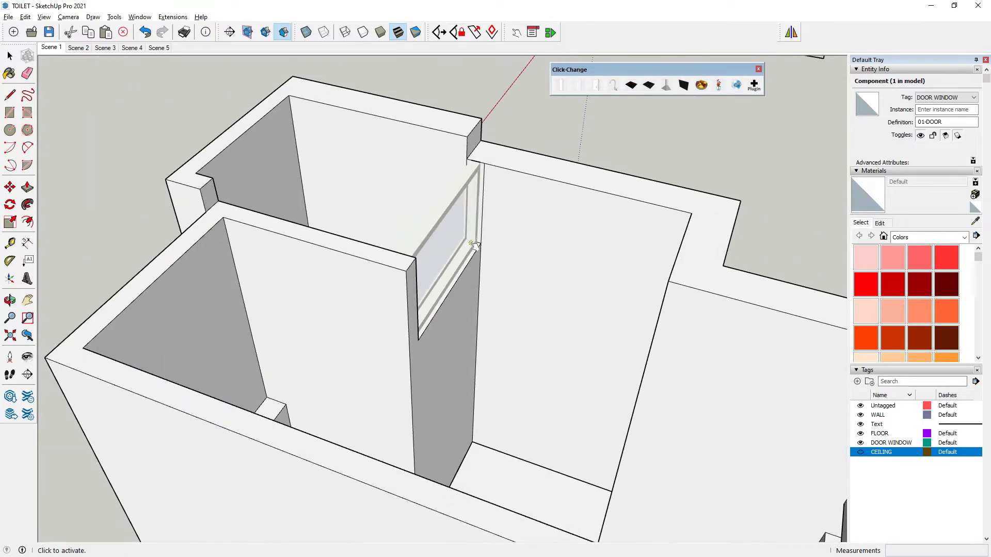
scroll(439, 222, down, 3)
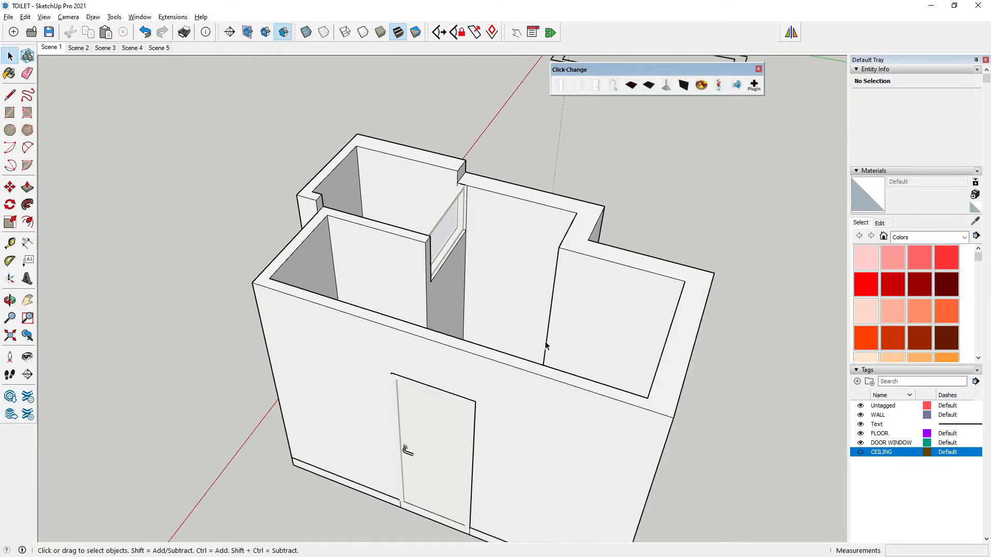
scroll(429, 466, up, 2)
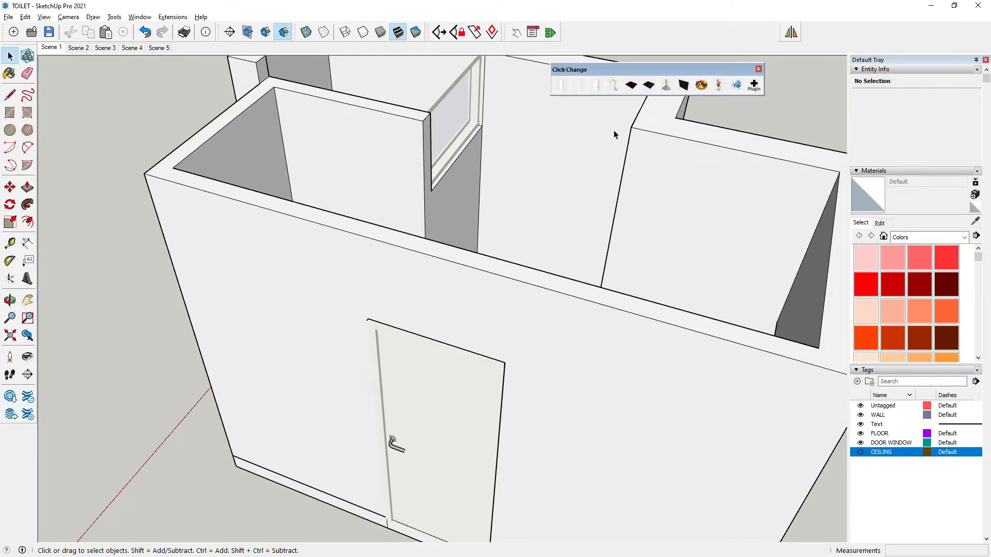
drag(628, 74, 635, 37)
scroll(459, 250, down, 1)
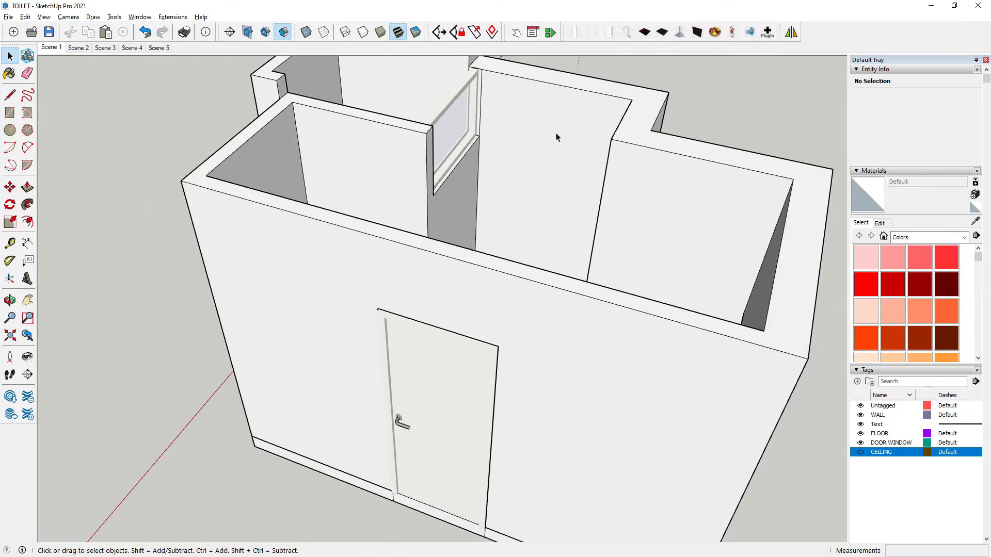
Step: Open the outer door component for editing, down to the nested group holding its leaf and frame
scroll(384, 337, down, 2)
middle_drag(410, 338, 472, 449)
scroll(478, 225, up, 3)
scroll(424, 334, down, 2)
middle_drag(424, 334, 540, 345)
scroll(540, 344, up, 3)
shift+middle_drag(478, 330, 514, 335)
scroll(514, 336, down, 2)
middle_drag(626, 360, 420, 347)
scroll(420, 410, up, 3)
click(424, 357)
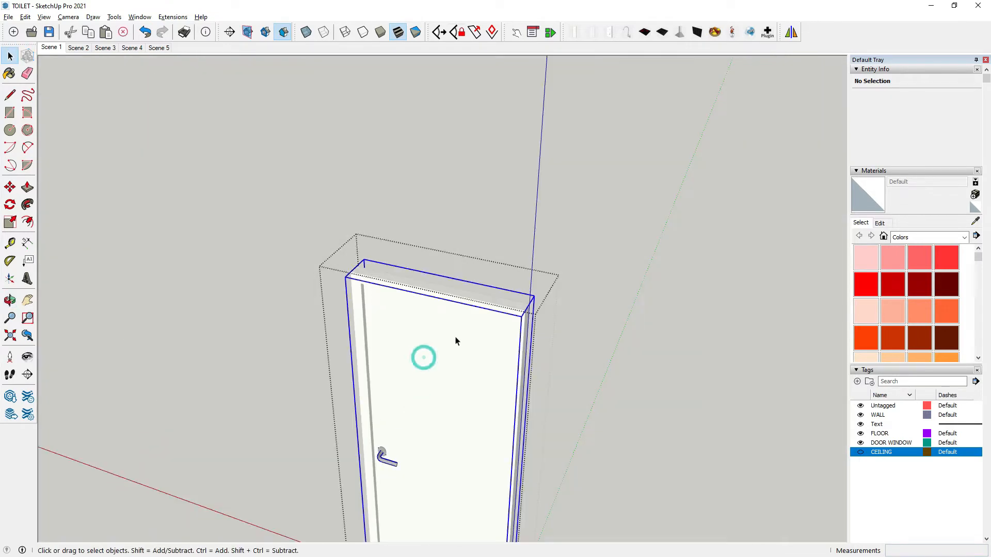
double_click(466, 355)
Step: Paint the door leaf with the dark grey Color M06
scroll(952, 289, down, 10)
scroll(931, 323, up, 2)
click(916, 309)
scroll(445, 340, up, 1)
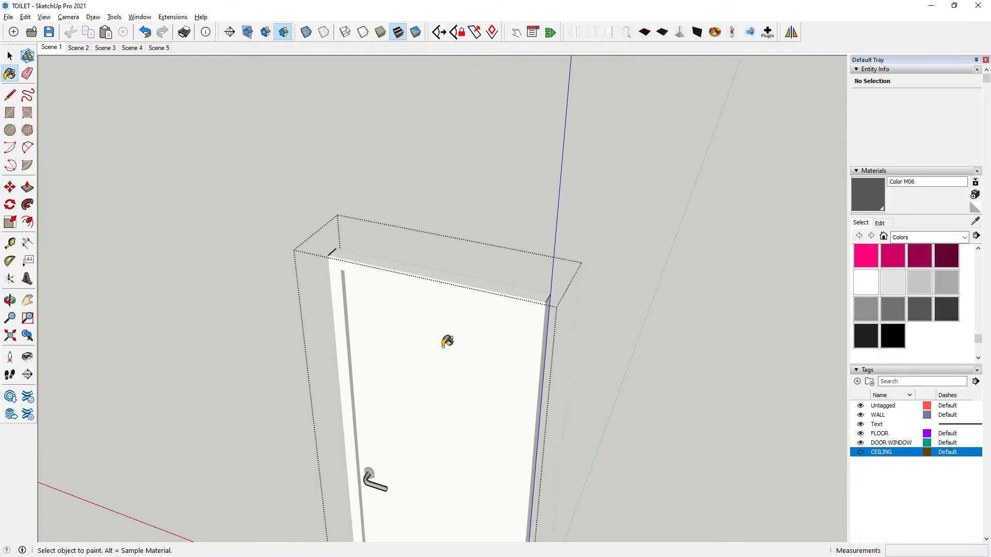
click(10, 56)
scroll(356, 299, down, 1)
click(373, 305)
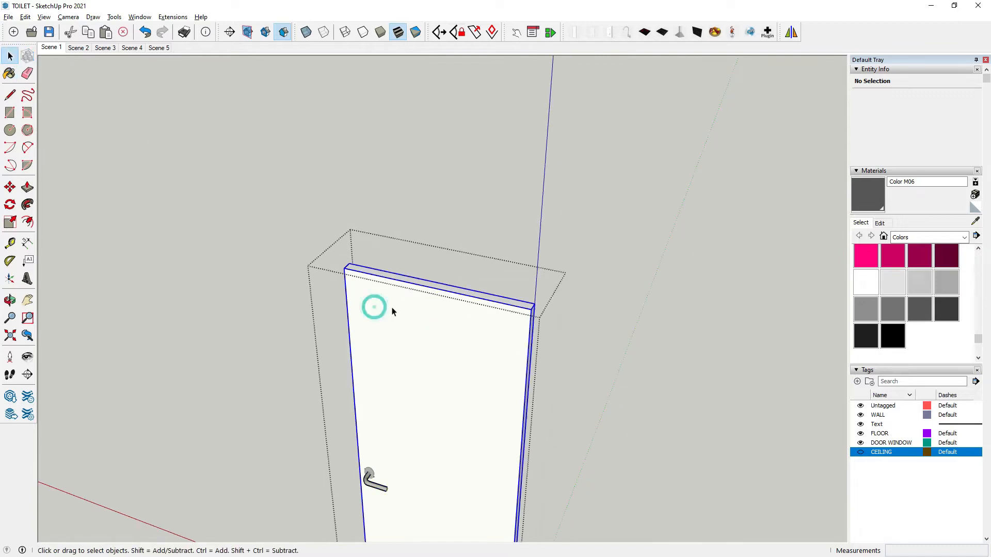
click(867, 195)
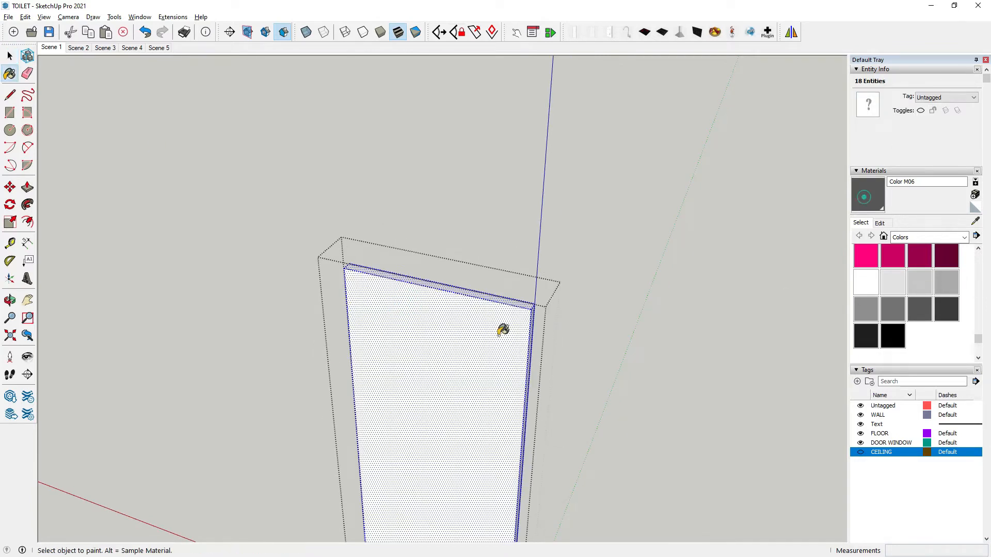
click(440, 338)
Step: Open the top piece of the door frame and paint it with Color M06
key(space)
key(Escape)
key(Escape)
double_click(410, 281)
double_click(410, 281)
click(843, 199)
click(843, 200)
double_click(463, 290)
click(868, 195)
click(392, 273)
Step: Paint the two side pieces of the door frame with Color M06 and leave the frame's nested groups
click(10, 56)
click(418, 314)
triple_click(342, 314)
click(867, 195)
click(342, 314)
click(10, 56)
click(418, 314)
triple_click(536, 330)
click(867, 194)
click(536, 330)
click(10, 56)
key(Escape)
key(Escape)
scroll(490, 330, down, 4)
mouse_move(496, 409)
middle_down()
mouse_move(332, 420)
mouse_move(220, 321)
middle_up()
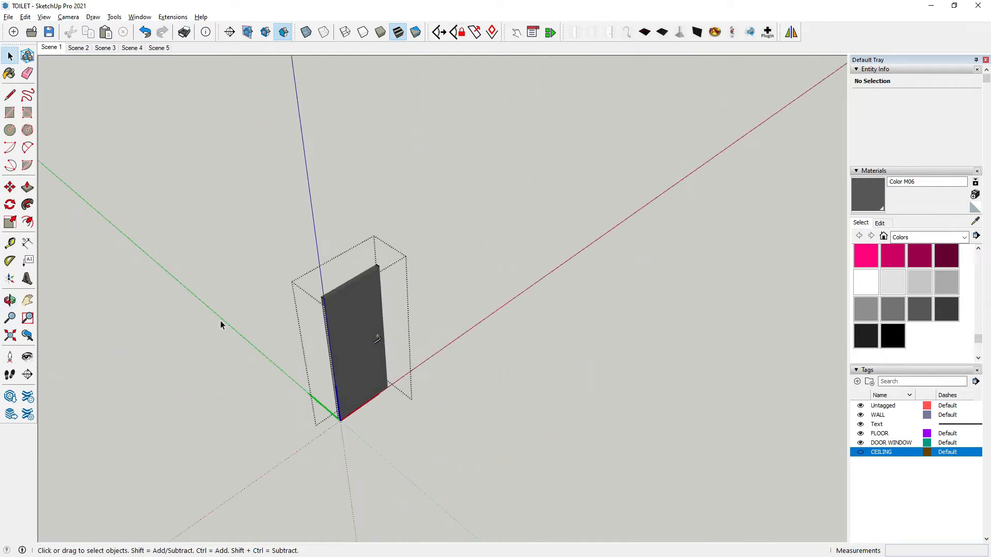
Step: Leave the door component, open the window component, and paint the first piece of its outer frame with Color M06
click(221, 320)
scroll(428, 319, up, 2)
middle_drag(428, 319, 321, 349)
scroll(320, 349, down, 3)
scroll(473, 293, up, 5)
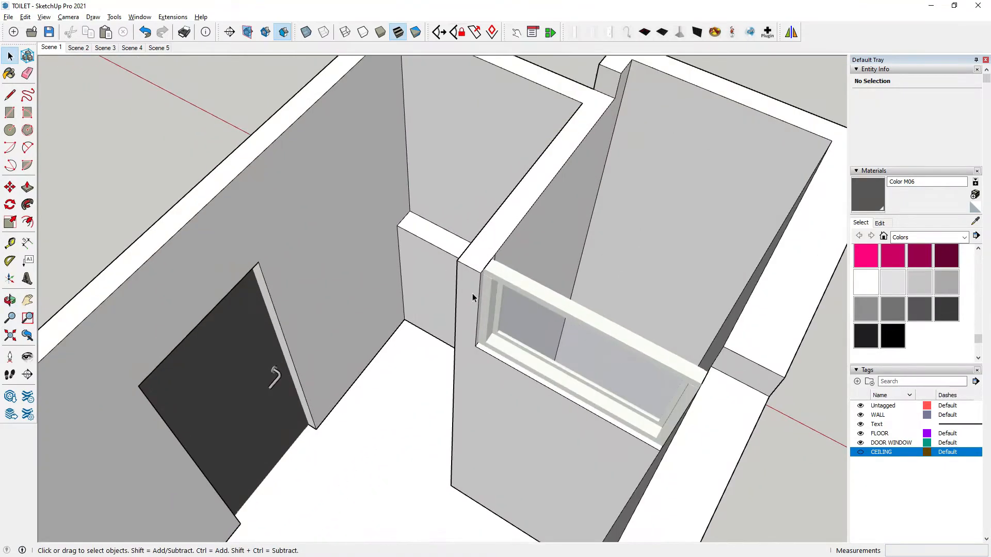
double_click(504, 265)
mouse_move(504, 265)
middle_down()
mouse_move(506, 281)
mouse_move(537, 233)
middle_up()
triple_click(562, 292)
key(b)
click(562, 292)
Step: Paint the next two pieces of the window's outer frame with Color M06
click(9, 56)
triple_click(475, 335)
key(b)
click(473, 311)
click(9, 56)
triple_click(445, 432)
click(868, 194)
click(485, 417)
click(9, 56)
click(327, 317)
Step: Paint the remaining piece of the window's outer frame with Color M06 and leave the piece
scroll(327, 318, down, 2)
triple_click(656, 384)
click(867, 196)
click(655, 384)
click(10, 56)
middle_drag(516, 361, 155, 340)
click(122, 340)
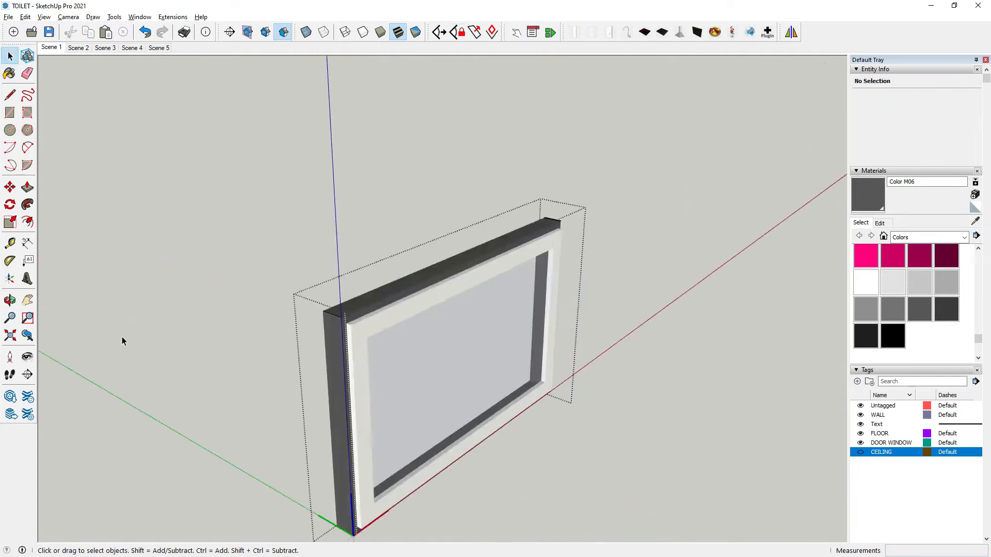
Step: Try to paint all the window's inner frame components at once with Color M06, and undo it
scroll(423, 335, up, 3)
triple_click(314, 323)
key(ctrl+a)
click(858, 204)
click(454, 242)
key(ctrl+z)
key(space)
Step: Open one side piece and the top piece of the window's inner frame in turn and paint both with Color M06
triple_click(316, 307)
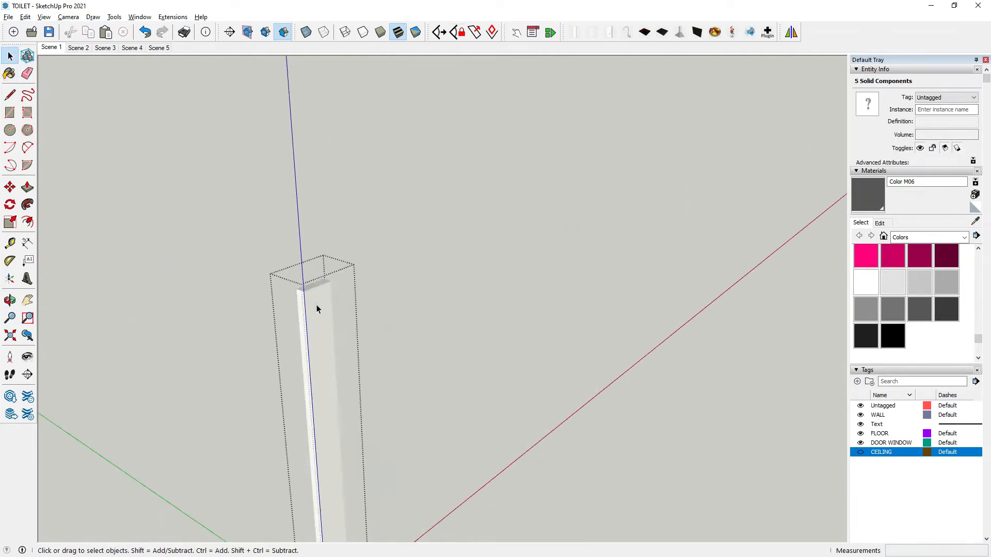
key(b)
click(317, 308)
click(9, 56)
triple_click(464, 233)
key(b)
click(467, 245)
click(9, 56)
Step: Paint the other side piece and the bottom piece of the inner window frame with Color M06 and leave the window component
triple_click(531, 233)
key(b)
click(531, 232)
click(10, 56)
triple_click(449, 416)
key(b)
click(449, 416)
key(space)
click(493, 280)
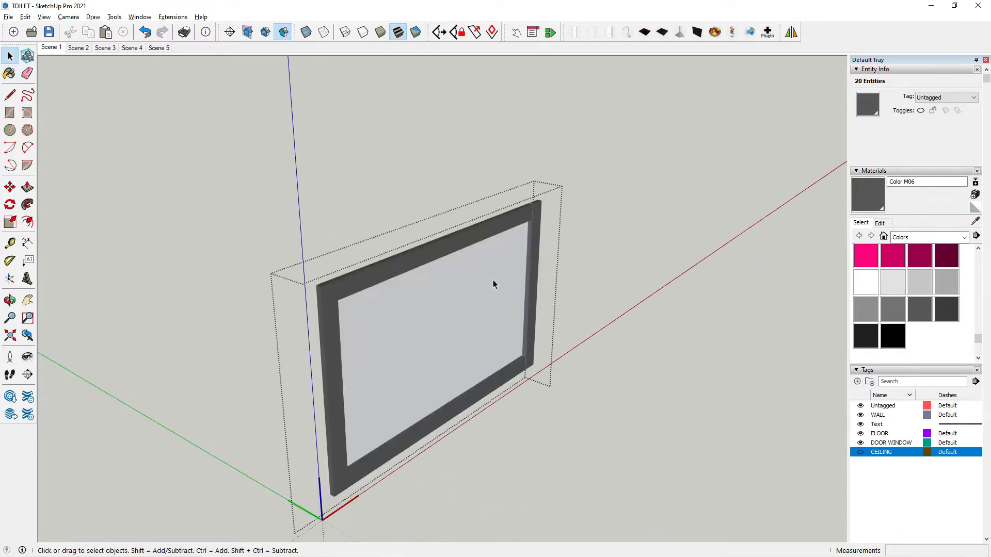
scroll(511, 309, down, 3)
click(552, 334)
click(345, 289)
Step: Examine the room shell with its coloured door and window from above and from several sides
middle_drag(345, 289, 693, 423)
middle_drag(344, 341, 487, 320)
scroll(346, 354, down, 2)
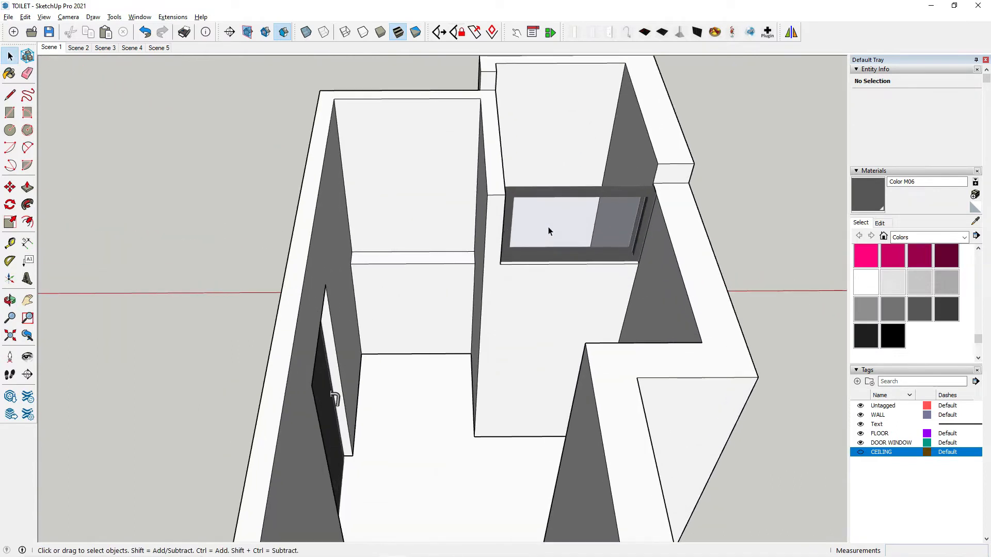
middle_drag(562, 311, 543, 336)
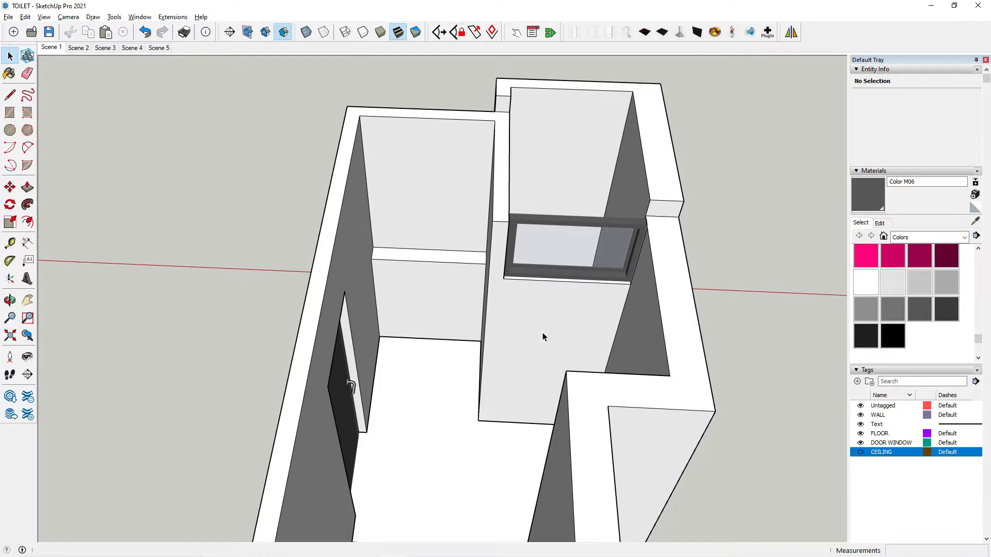
middle_drag(542, 336, 587, 360)
scroll(196, 248, down, 3)
scroll(681, 288, down, 3)
scroll(587, 360, up, 5)
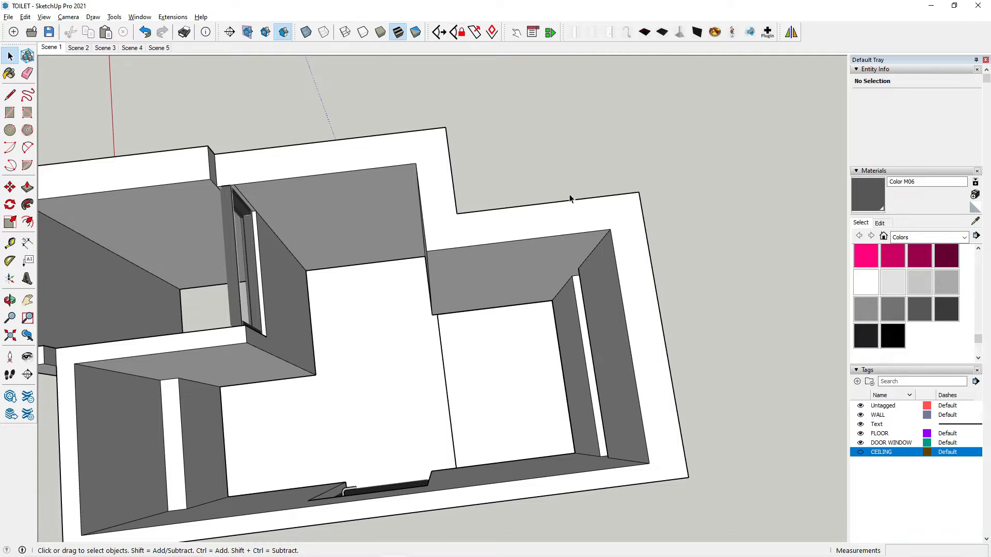
scroll(584, 390, down, 5)
middle_drag(579, 427, 574, 209)
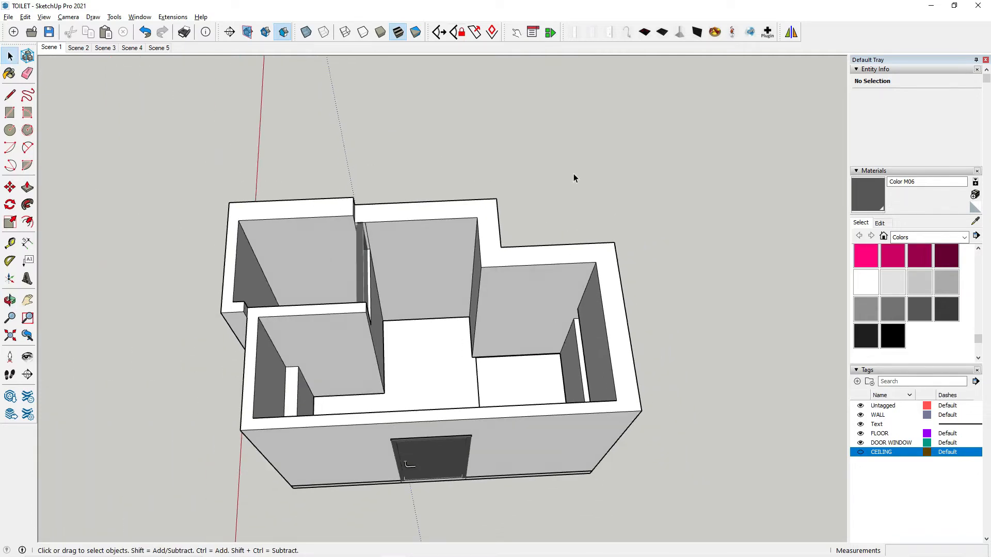
scroll(516, 341, up, 5)
mouse_move(515, 342)
middle_down()
mouse_move(515, 400)
mouse_move(483, 413)
middle_up()
scroll(522, 250, down, 5)
scroll(483, 383, up, 5)
scroll(468, 327, down, 3)
scroll(387, 376, up, 2)
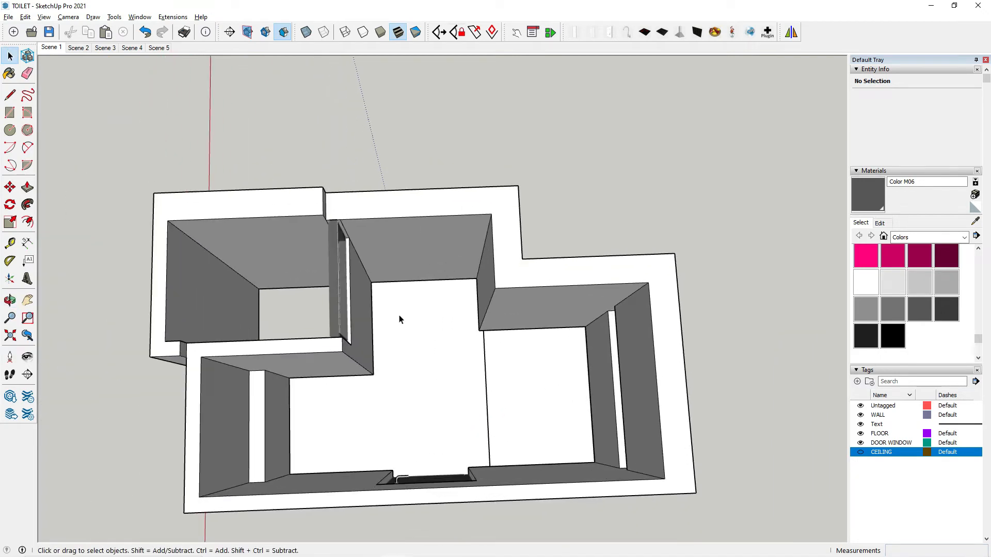
Step: Start creating a new material
middle_drag(413, 346, 400, 294)
scroll(255, 351, up, 1)
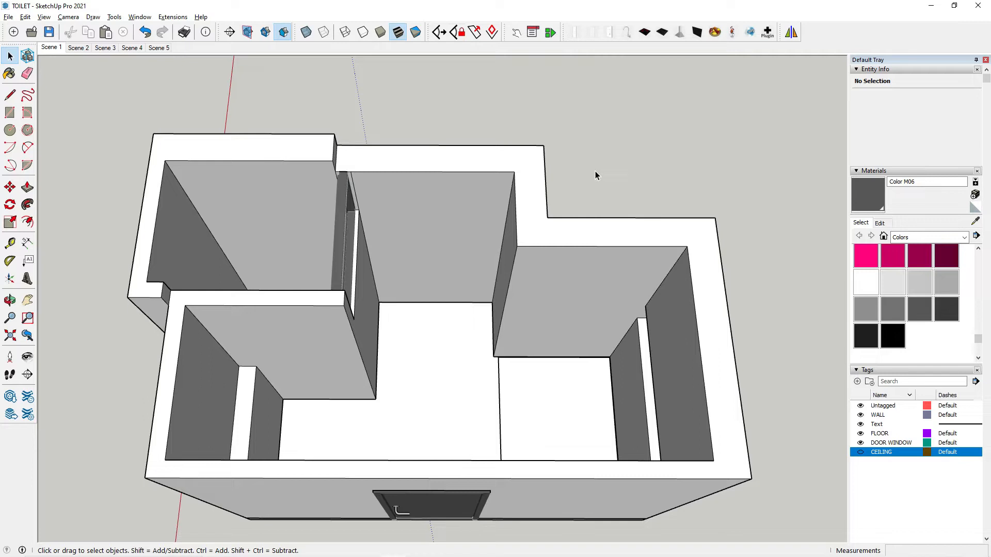
middle_drag(524, 336, 499, 367)
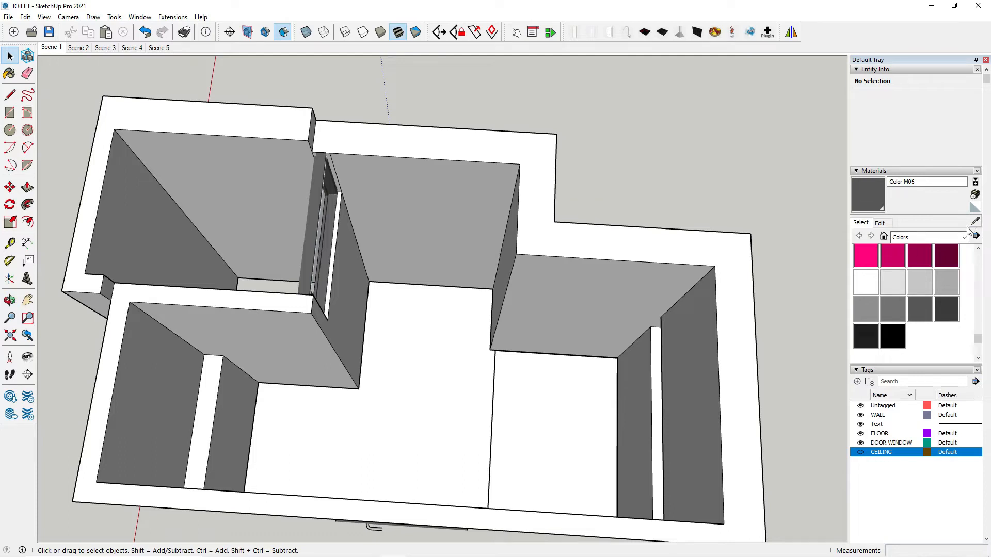
click(974, 195)
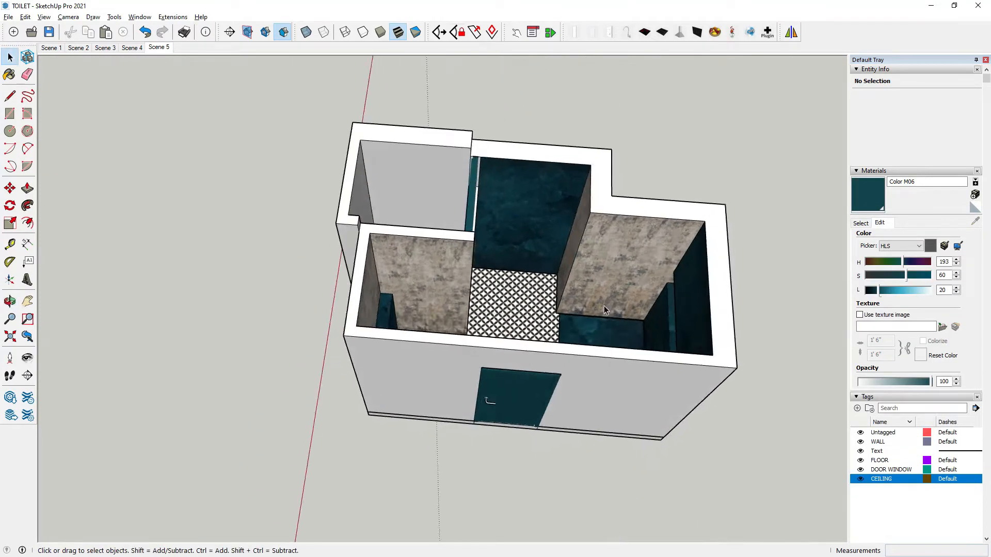
Step: Examine the textures applied to the bathroom's walls, ledges and floor
scroll(568, 309, down, 3)
scroll(449, 320, up, 5)
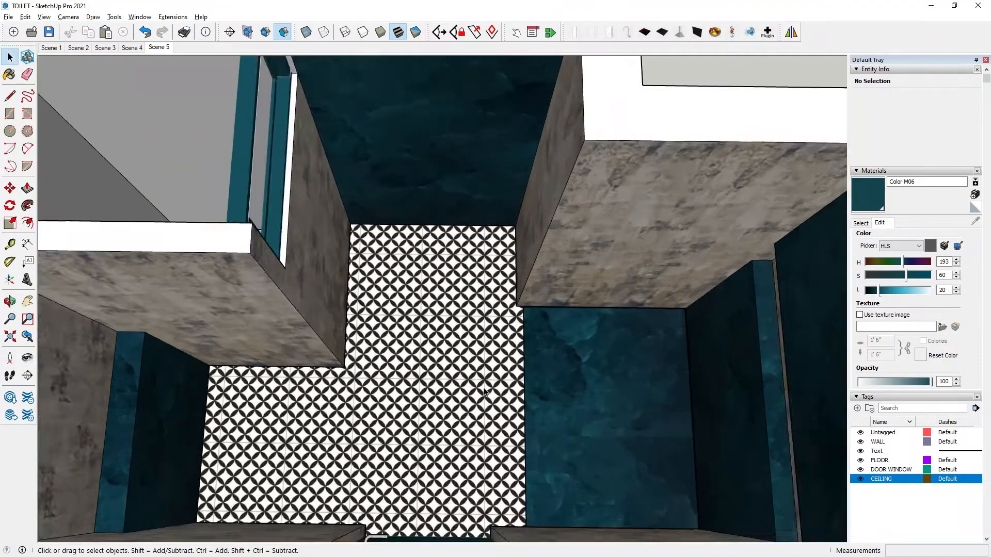
scroll(447, 320, down, 5)
middle_drag(447, 320, 391, 396)
scroll(391, 397, up, 5)
scroll(348, 203, down, 3)
middle_drag(347, 203, 317, 318)
scroll(567, 321, down, 3)
scroll(522, 361, up, 5)
scroll(666, 331, down, 4)
scroll(338, 317, up, 4)
Step: Open the wall group for editing, select the walls' top face and start the Line tool
click(358, 313)
scroll(397, 310, down, 1)
middle_drag(403, 307, 343, 272)
double_click(343, 272)
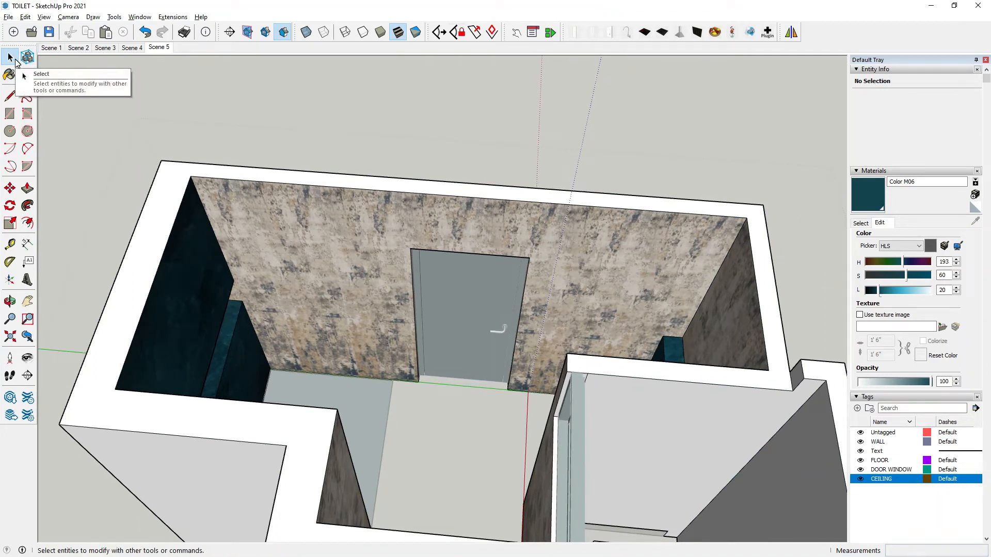
scroll(594, 199, down, 4)
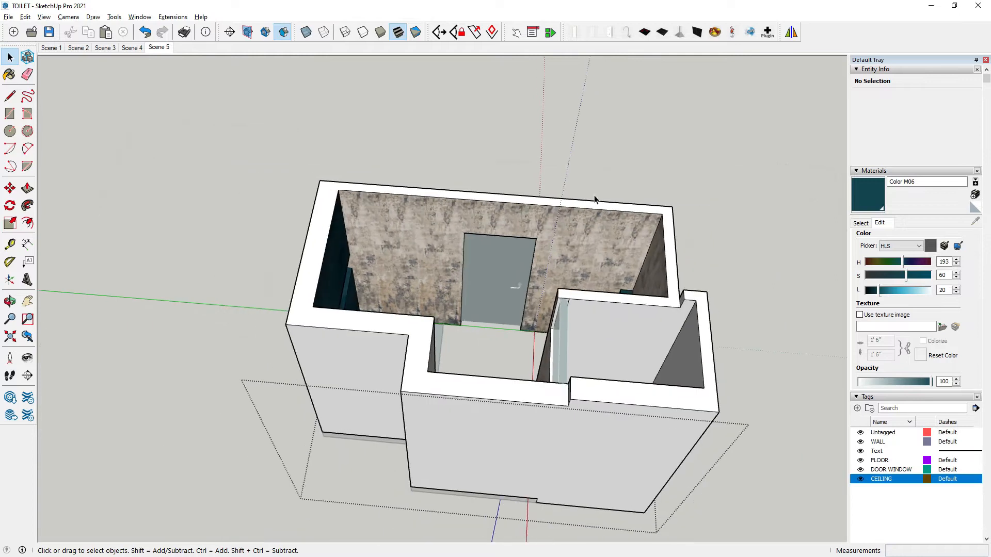
scroll(373, 244, down, 3)
middle_drag(392, 250, 451, 256)
scroll(463, 286, up, 2)
middle_drag(347, 299, 367, 300)
scroll(331, 252, up, 1)
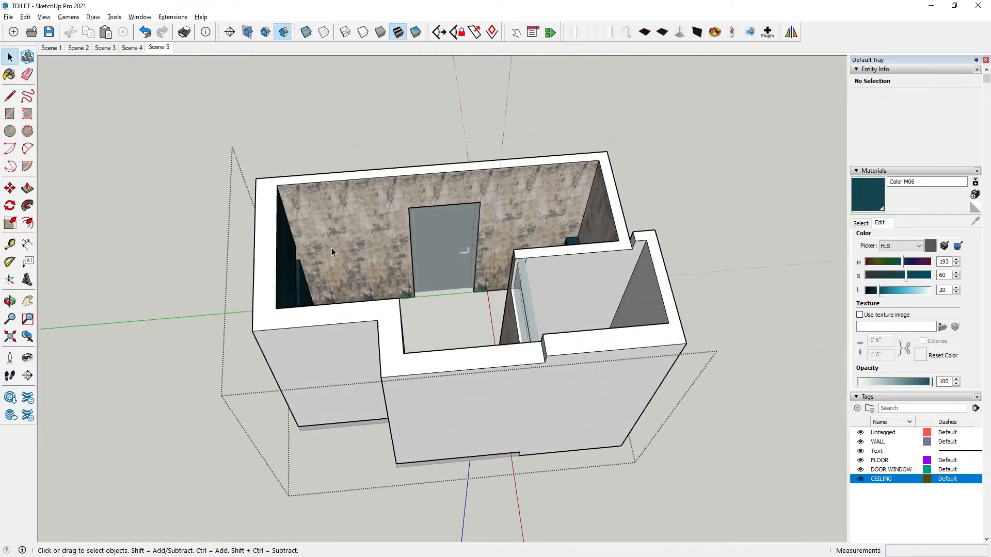
scroll(331, 251, up, 1)
click(261, 197)
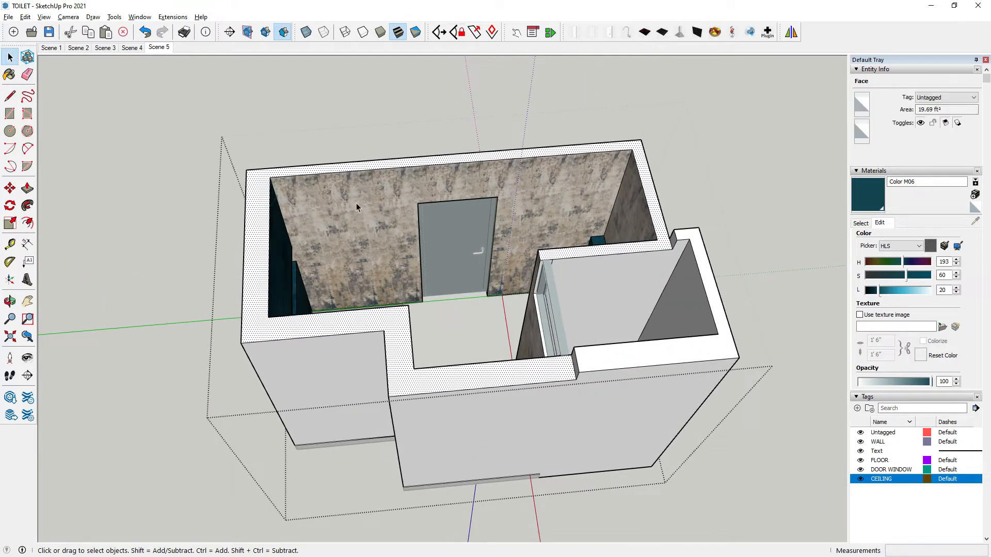
click(10, 96)
key(space)
Step: Examine the horizontal tile joints on the textured walls, along with the window, ledges and patterned floor
middle_drag(251, 161, 531, 317)
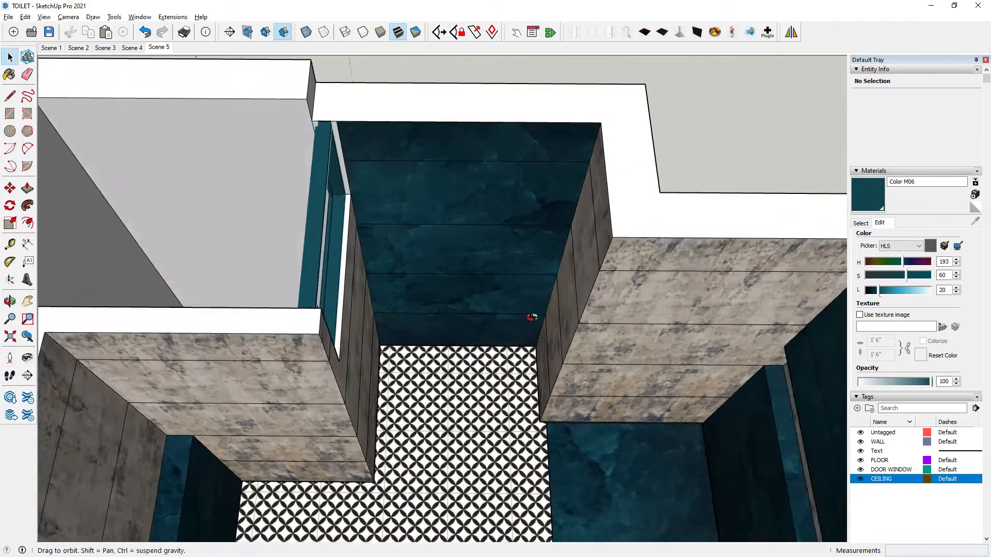
scroll(436, 278, down, 3)
scroll(562, 398, up, 3)
middle_drag(562, 398, 630, 297)
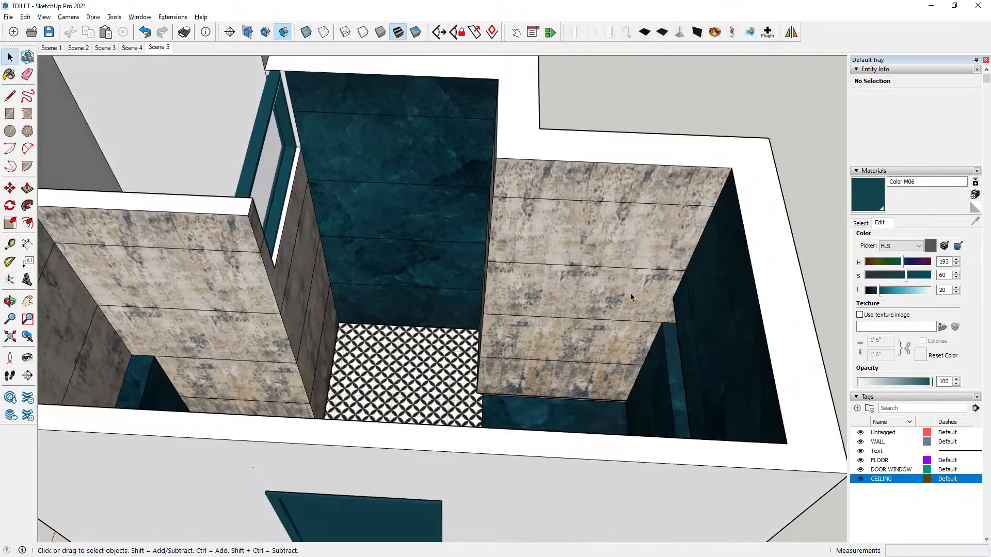
scroll(630, 297, down, 3)
scroll(539, 288, up, 6)
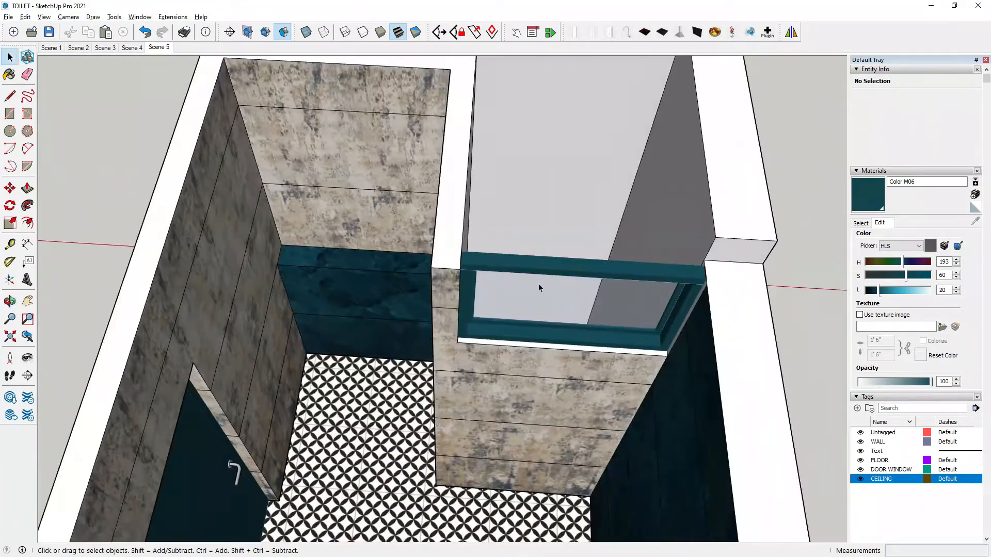
scroll(539, 288, down, 3)
scroll(516, 310, up, 5)
middle_drag(516, 309, 465, 289)
scroll(518, 251, down, 3)
scroll(370, 288, down, 2)
scroll(360, 339, up, 2)
scroll(360, 339, down, 3)
scroll(187, 209, up, 3)
middle_drag(785, 360, 387, 269)
scroll(573, 365, up, 5)
scroll(582, 367, down, 5)
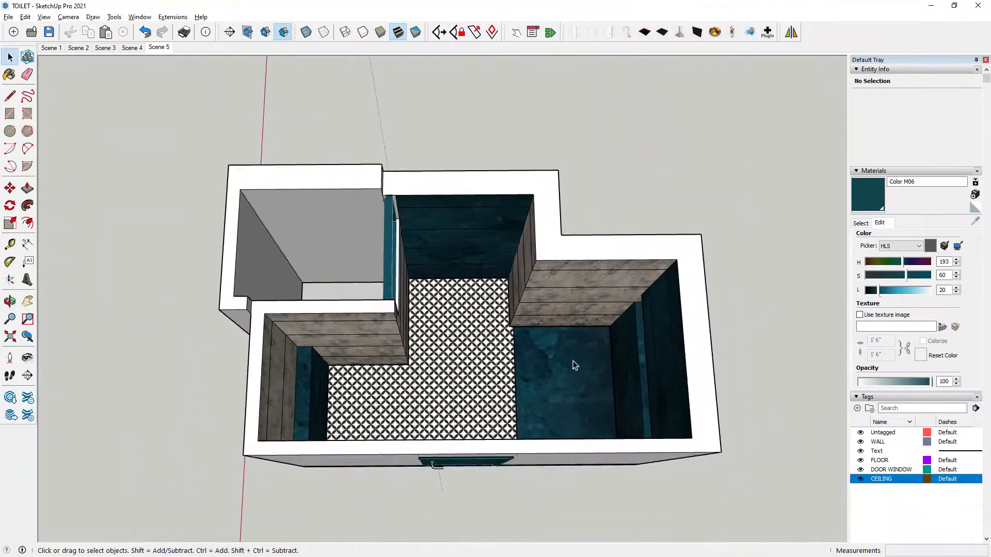
middle_drag(573, 365, 443, 296)
scroll(454, 296, up, 4)
middle_drag(564, 314, 424, 342)
scroll(424, 343, down, 4)
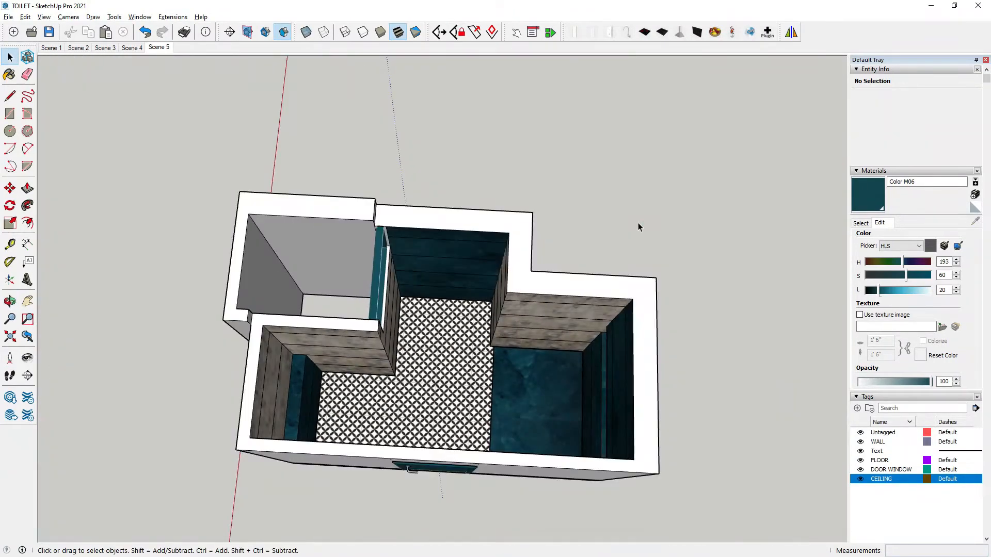
Step: Adjust Color M06 to a lightness of 18 and a saturation of 38, after trying a saturation of 0
drag(907, 275, 866, 275)
click(878, 289)
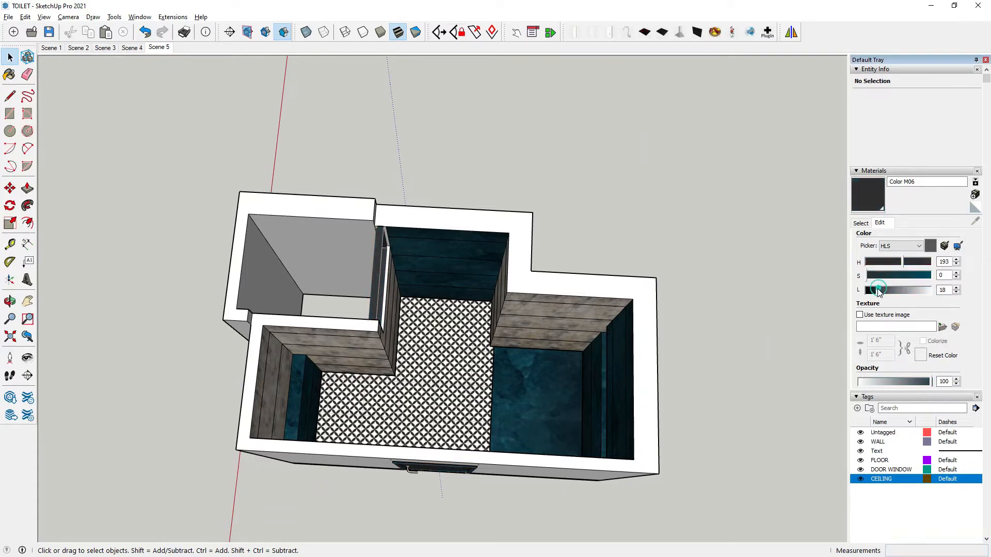
middle_drag(655, 391, 485, 240)
scroll(368, 216, up, 3)
scroll(464, 217, down, 2)
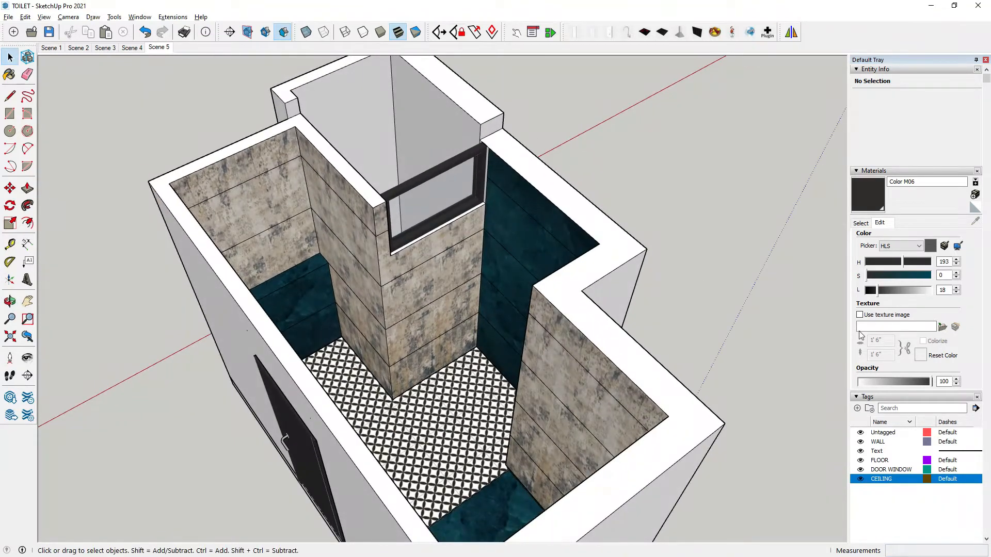
click(889, 278)
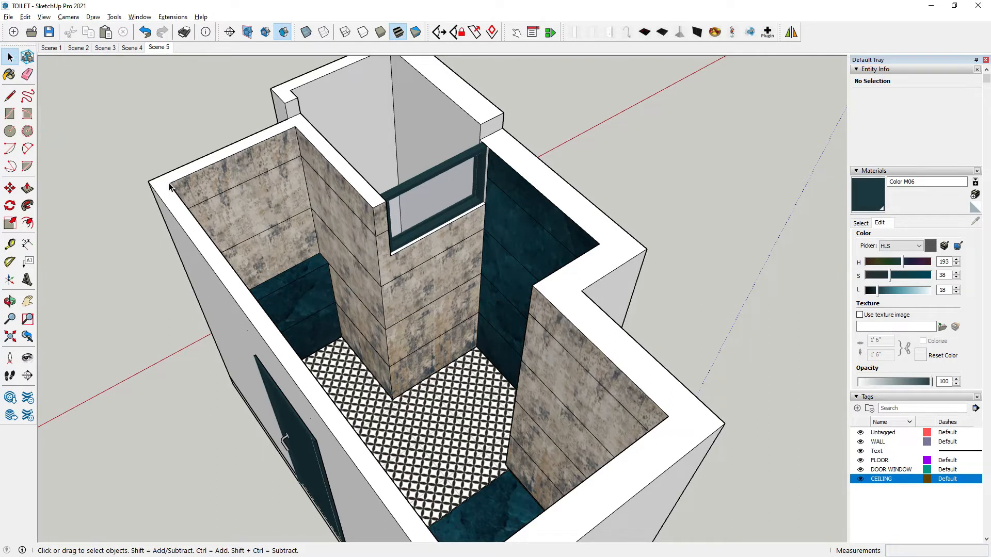
Step: Select the toilet group placed beside the room and examine the toilet and its brush holder
scroll(445, 222, up, 5)
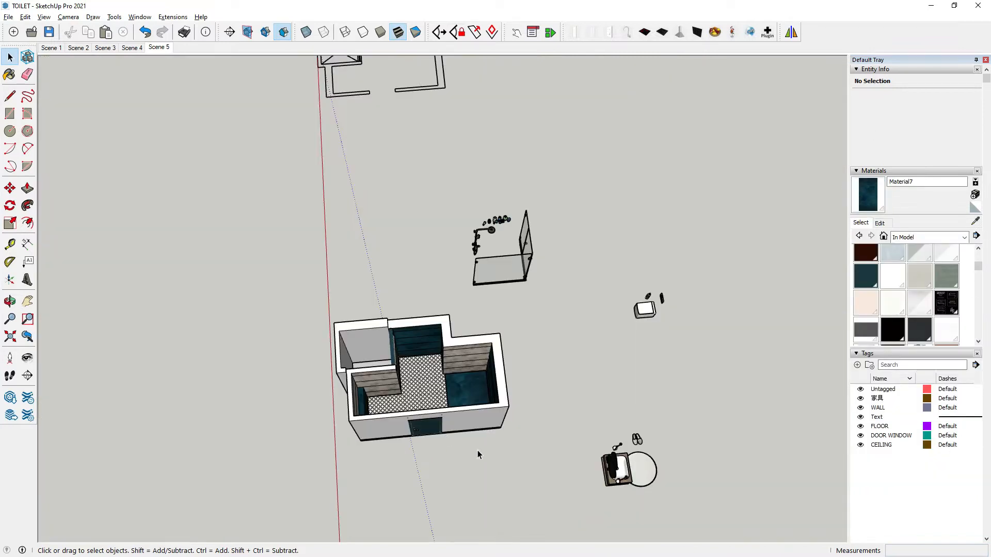
scroll(534, 398, down, 3)
middle_drag(402, 299, 615, 397)
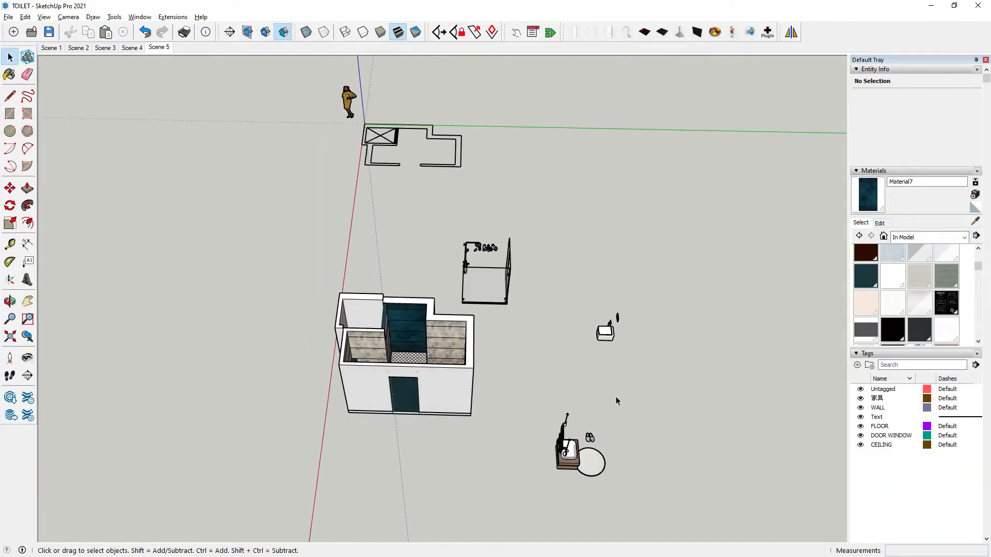
scroll(617, 302, up, 5)
scroll(595, 315, up, 2)
click(595, 315)
scroll(593, 317, down, 1)
middle_drag(593, 319, 758, 222)
scroll(566, 269, up, 2)
scroll(566, 272, up, 6)
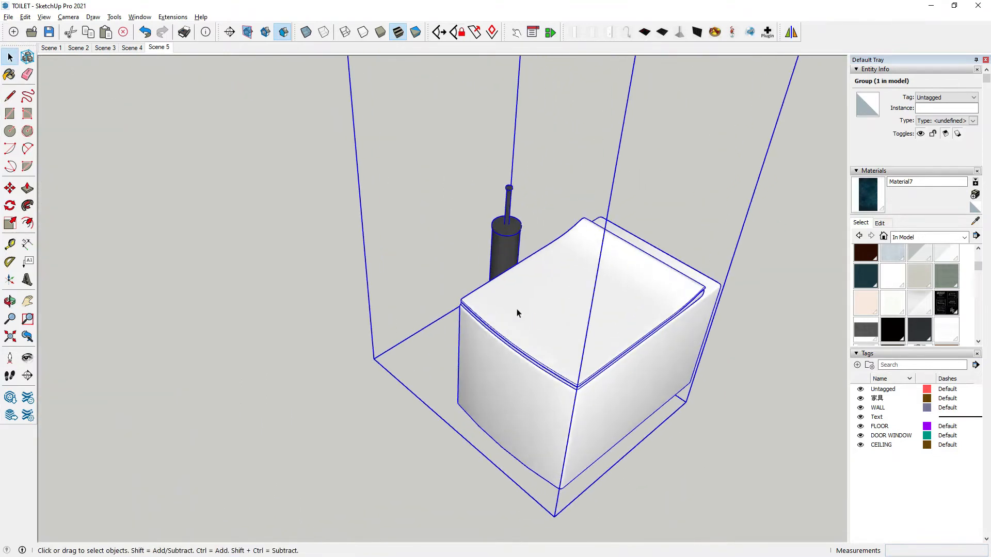
scroll(500, 269, down, 3)
scroll(499, 270, up, 3)
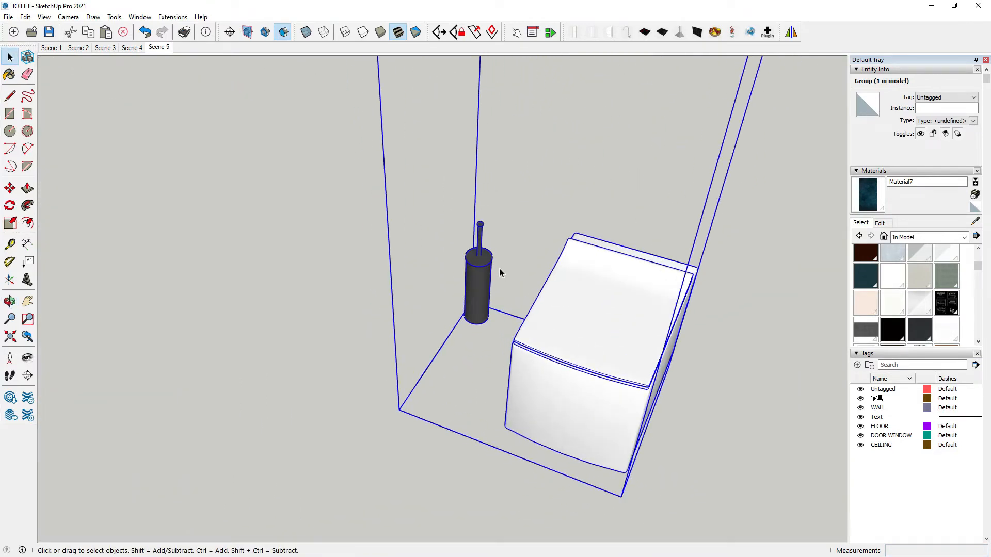
middle_drag(449, 327, 452, 253)
middle_drag(454, 287, 442, 374)
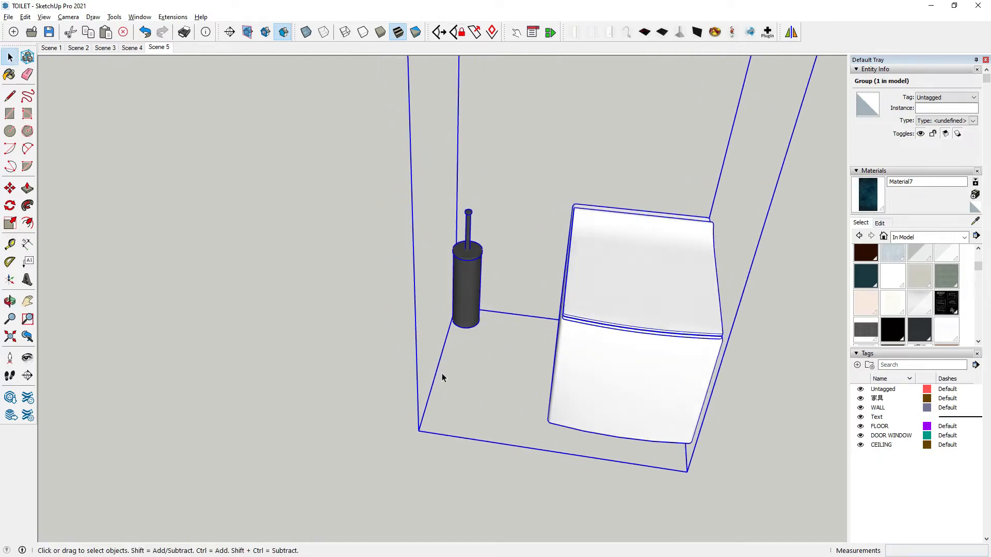
Step: Deselect the toilet group and examine the shower set with its glass enclosure, shower fittings and toiletry bottles
scroll(509, 325, down, 7)
middle_drag(531, 328, 393, 367)
click(474, 365)
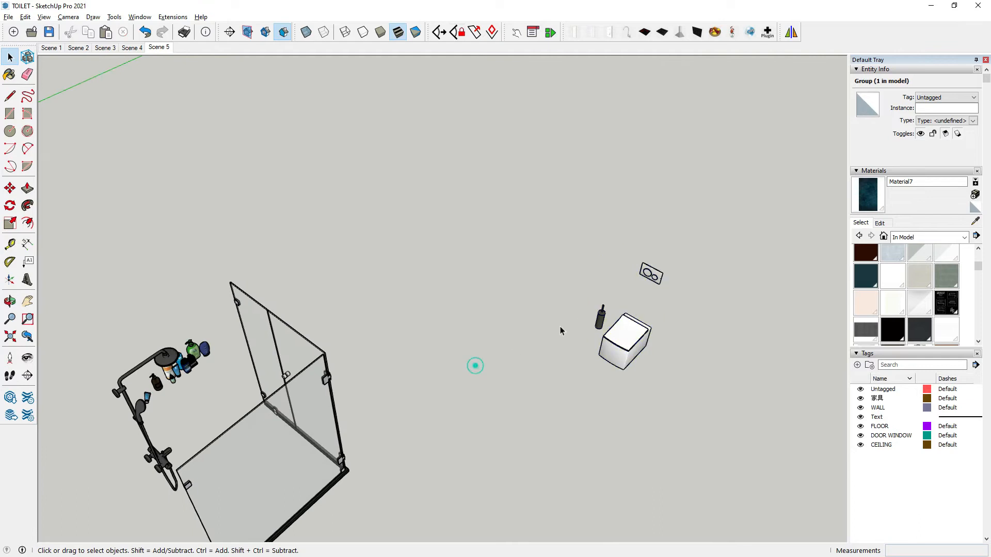
scroll(584, 320, down, 3)
scroll(463, 290, down, 2)
middle_drag(511, 300, 476, 362)
scroll(476, 362, up, 2)
scroll(413, 349, up, 3)
middle_drag(285, 302, 305, 371)
scroll(464, 369, down, 2)
middle_drag(491, 380, 286, 199)
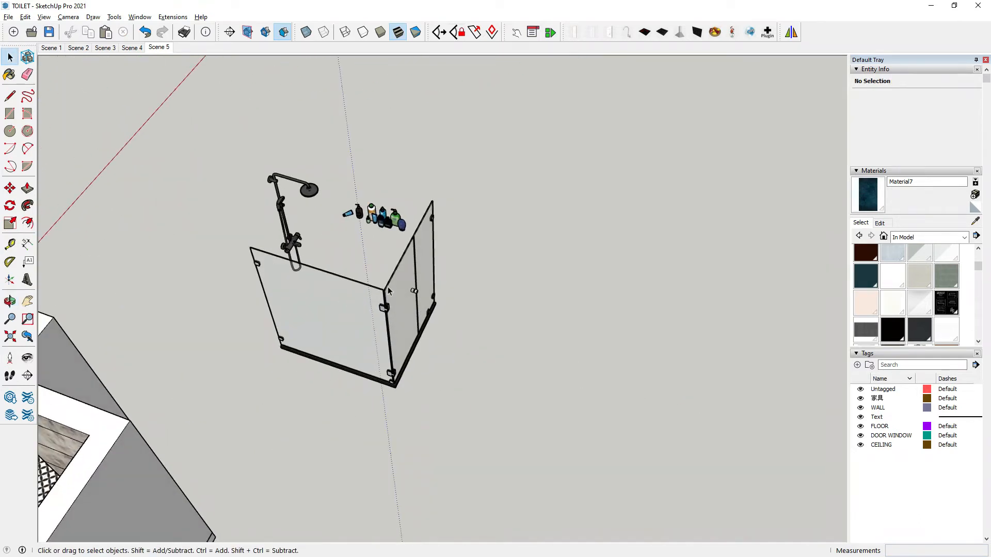
Step: Select the washbasin set component and examine its basin, mirrors, hanging lamps, round rug and slippers
scroll(477, 170, down, 5)
scroll(433, 413, up, 4)
scroll(419, 435, up, 5)
middle_drag(419, 434, 277, 376)
click(349, 371)
scroll(524, 355, down, 5)
middle_drag(524, 355, 342, 390)
scroll(343, 394, up, 2)
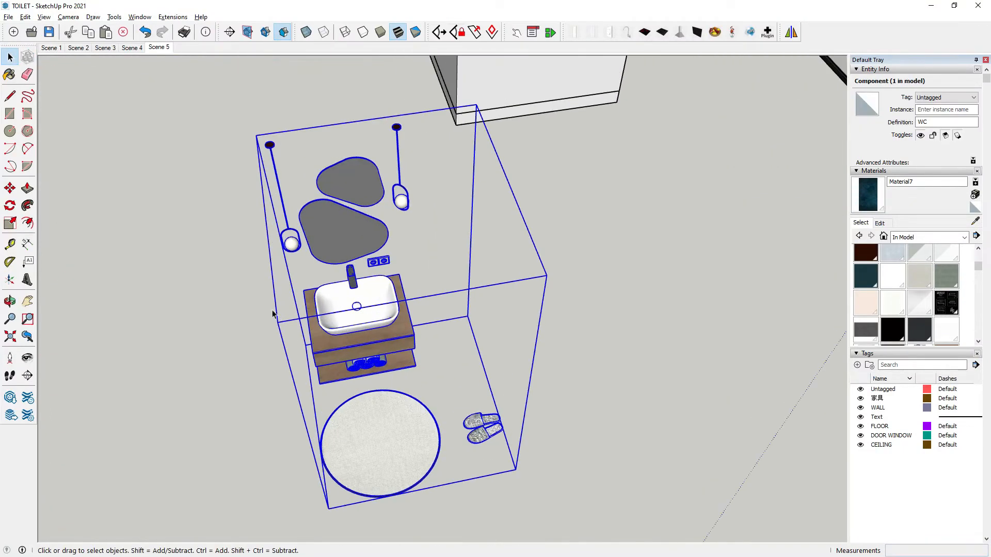
Step: Move the washbasin set component from outside the room into the wall niche, with its mirrors against the teal back wall
click(10, 188)
scroll(335, 337, up, 4)
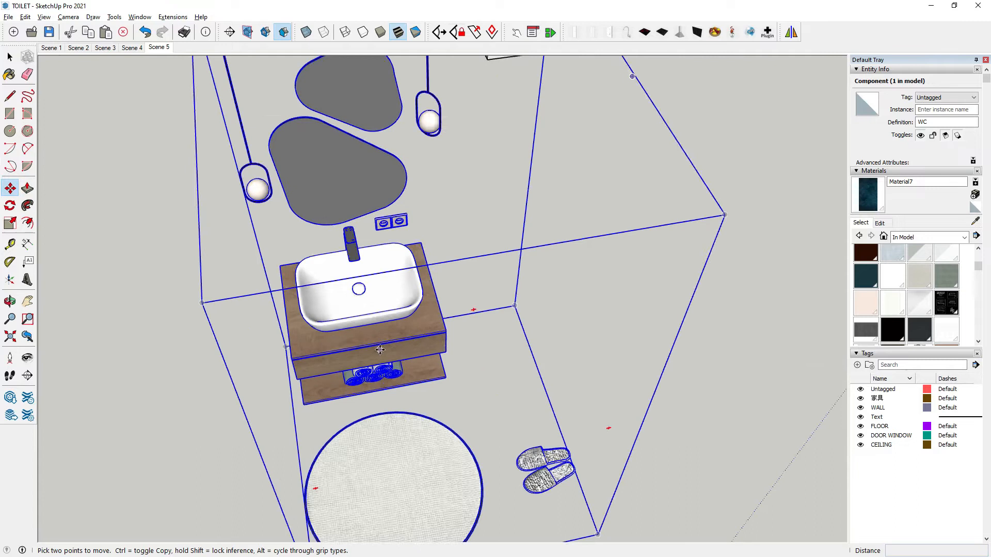
scroll(478, 301, down, 2)
middle_drag(479, 305, 496, 305)
middle_drag(325, 304, 435, 330)
scroll(391, 309, up, 2)
click(472, 285)
scroll(473, 284, down, 5)
scroll(315, 283, up, 5)
scroll(237, 291, up, 10)
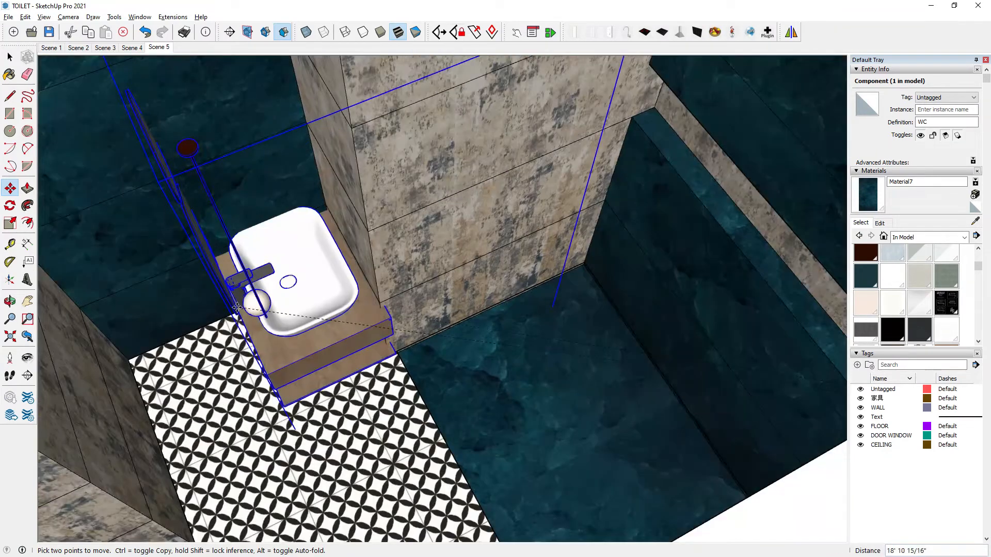
scroll(287, 338, up, 3)
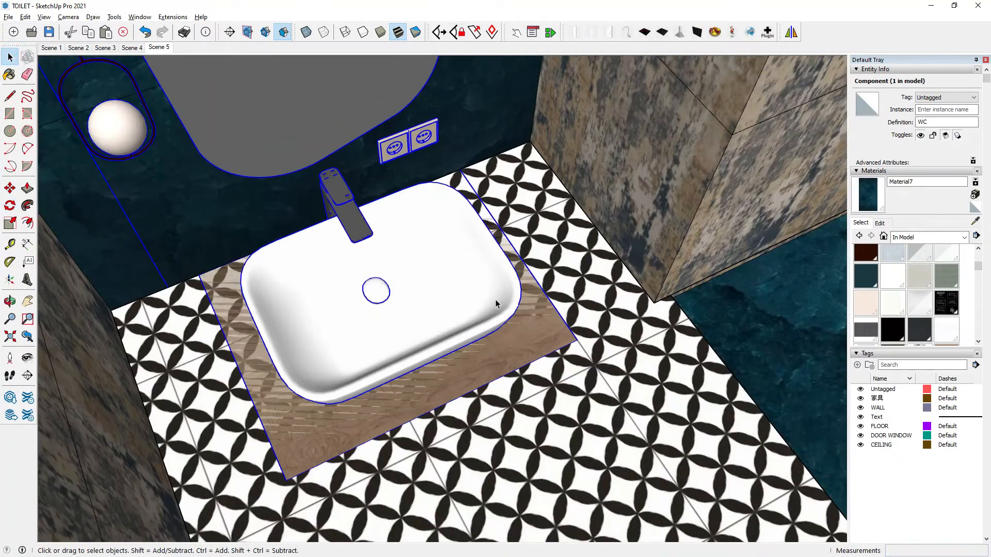
Step: Raise the washbasin set vertically by 30" so that the vanity, towel shelf and round rug come above the tiled floor
middle_drag(496, 304, 387, 273)
scroll(387, 273, down, 5)
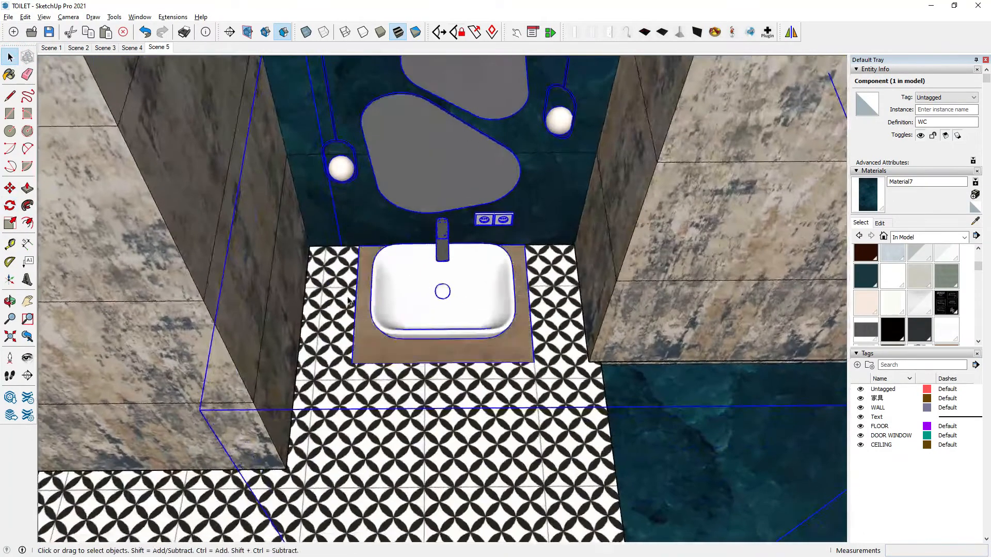
middle_drag(542, 330, 258, 331)
middle_drag(436, 231, 289, 315)
scroll(454, 323, up, 5)
middle_drag(454, 323, 370, 163)
scroll(372, 165, up, 2)
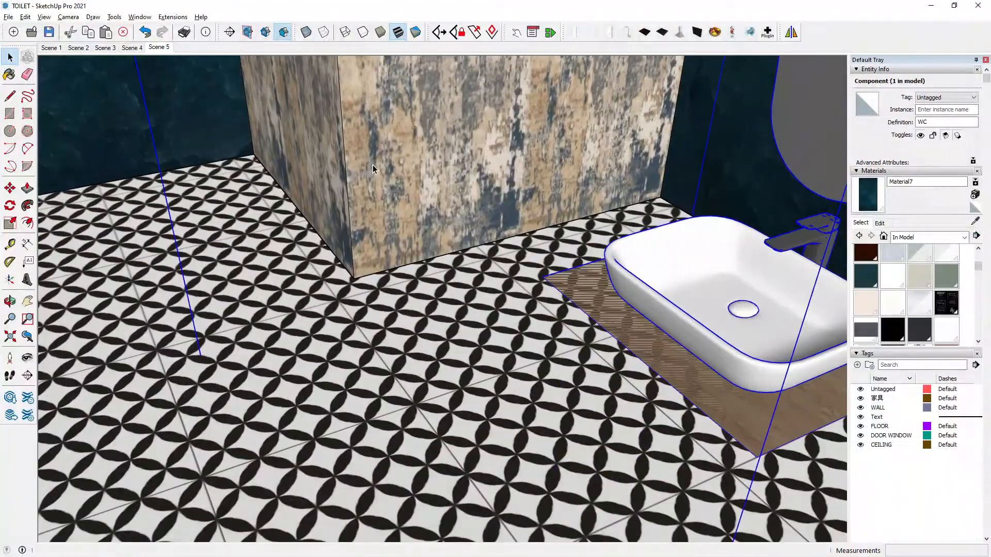
click(10, 188)
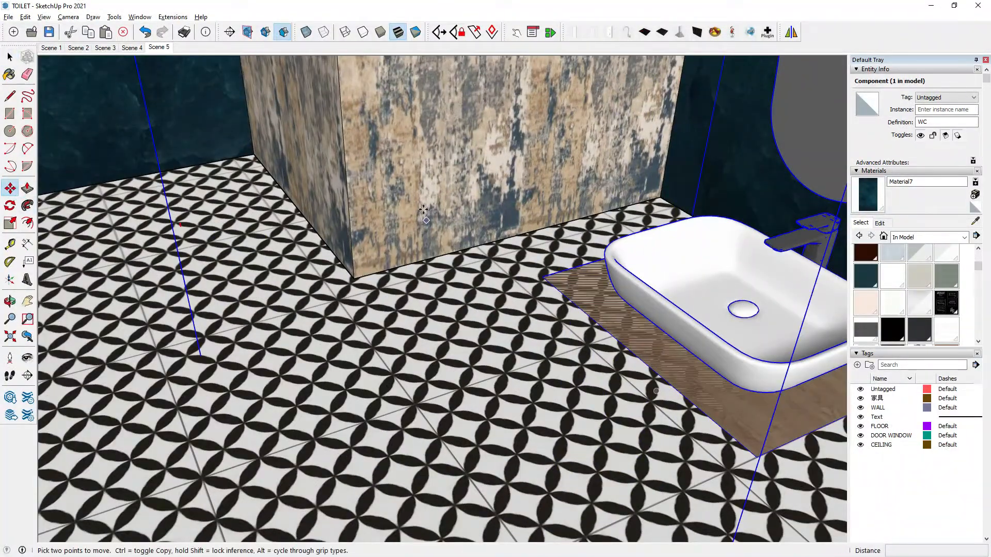
click(423, 209)
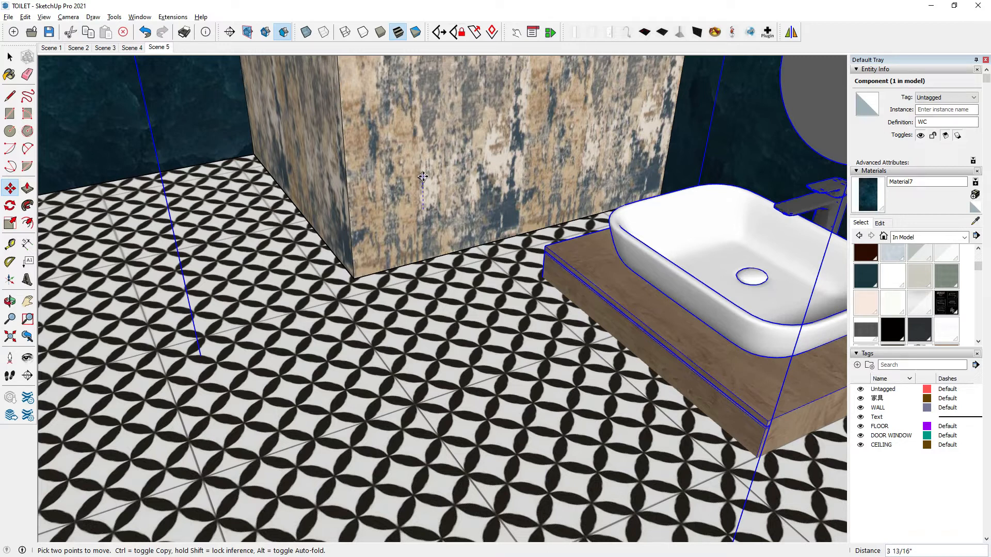
key(Escape)
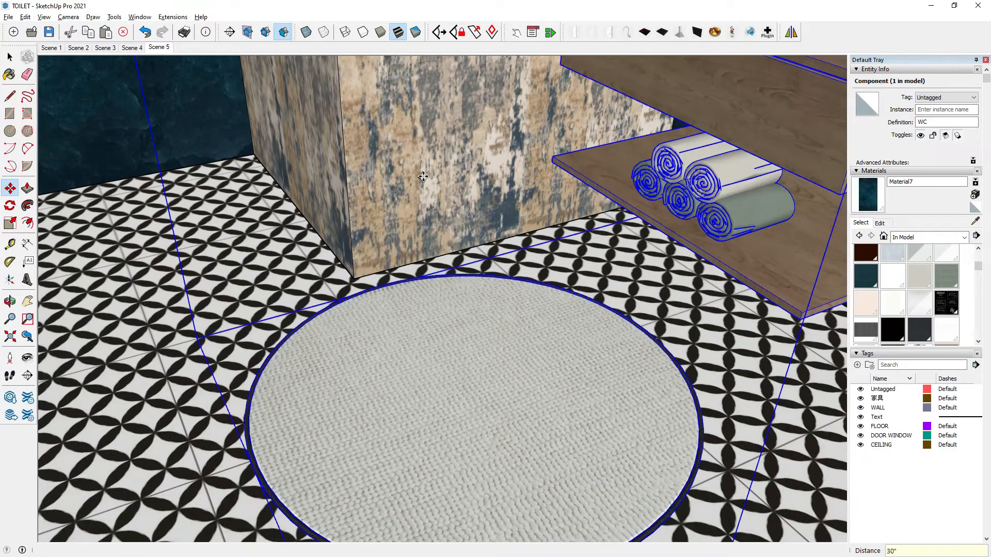
Step: Lower the washbasin set about 2" by its base corner onto the patterned floor surface
click(10, 56)
scroll(367, 299, up, 2)
middle_drag(367, 299, 420, 301)
click(10, 189)
middle_drag(340, 281, 483, 502)
scroll(483, 502, down, 4)
scroll(657, 265, up, 1)
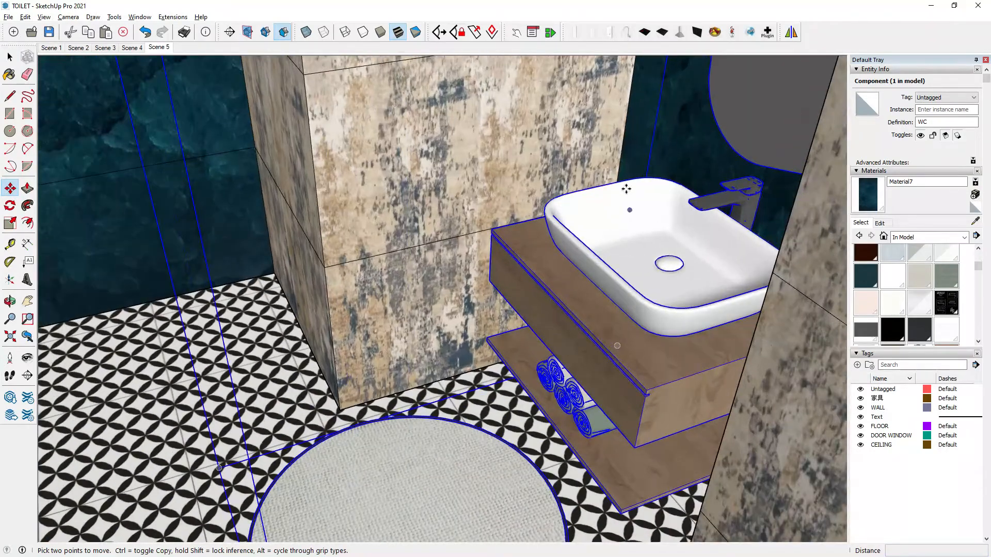
scroll(566, 298, up, 1)
middle_drag(566, 298, 621, 217)
scroll(234, 497, down, 3)
scroll(234, 497, up, 5)
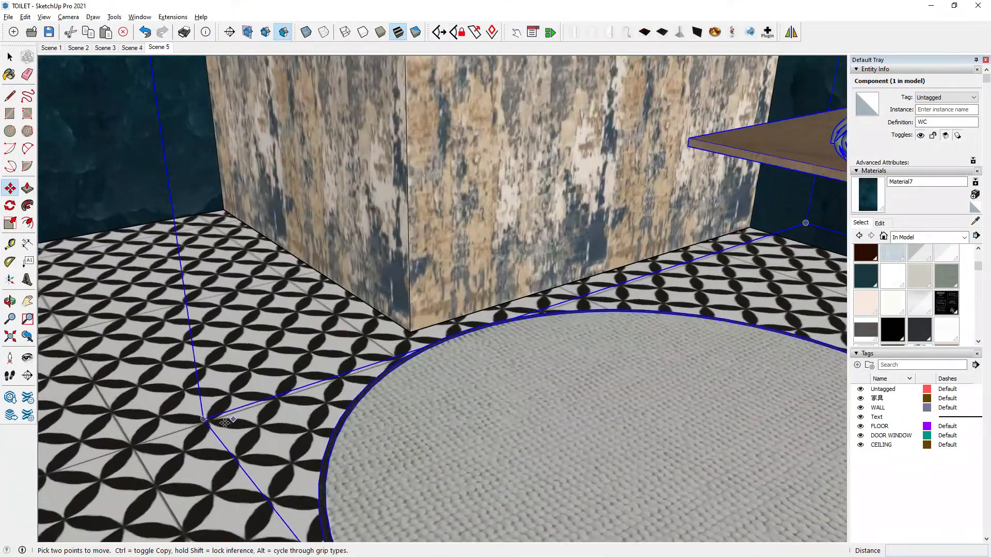
click(201, 420)
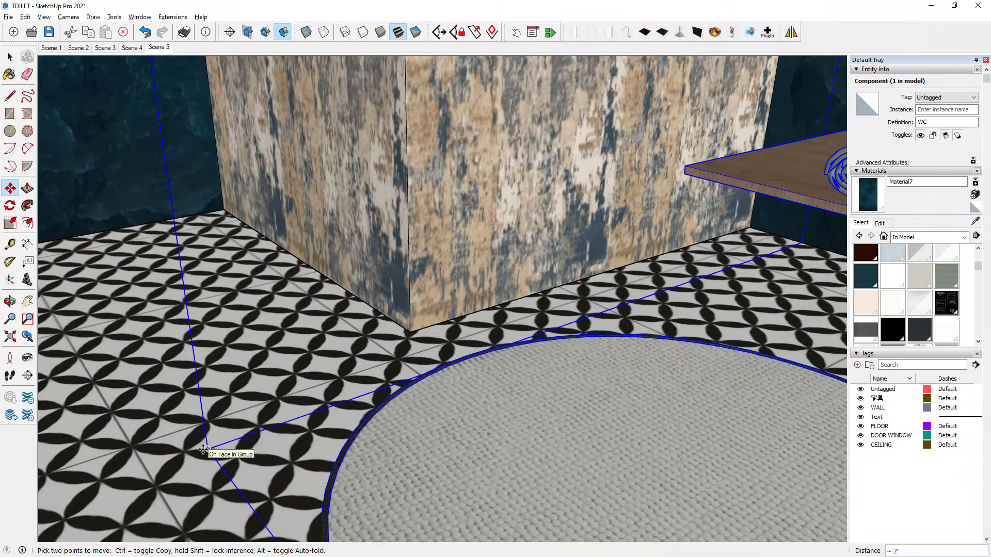
scroll(216, 414, down, 8)
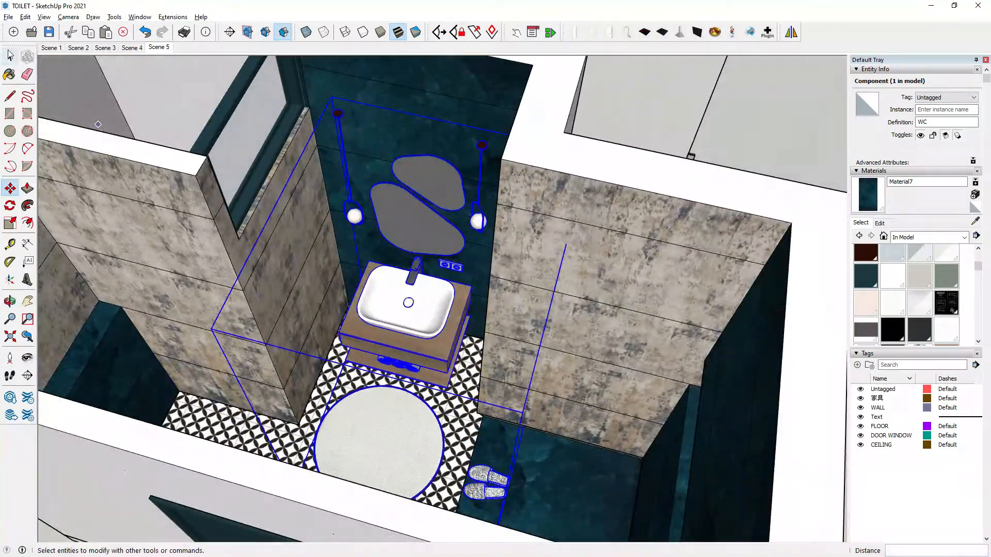
click(10, 55)
Step: Examine how the vanity, rolled towels, mirrors and hanging lamps sit within the niche and against its walls
scroll(376, 155, down, 5)
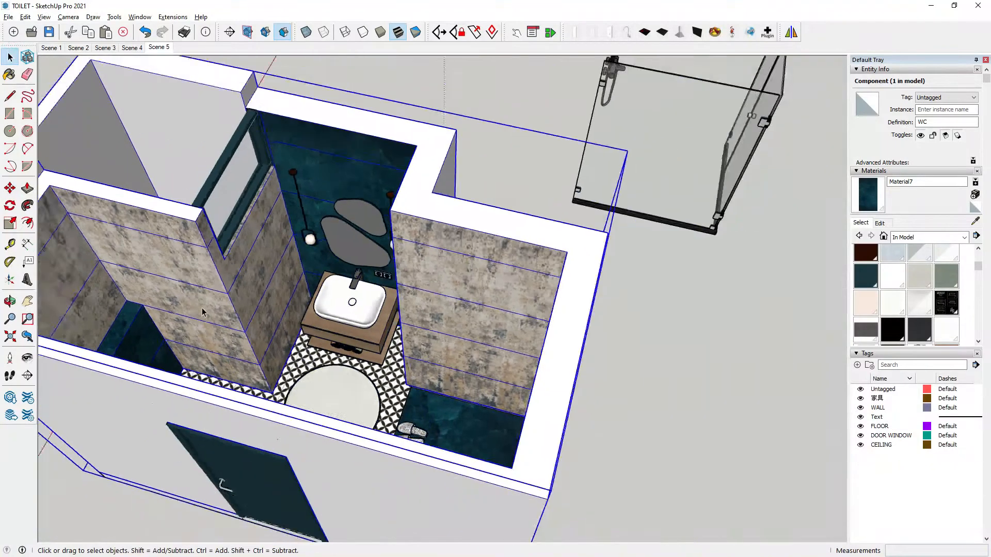
click(376, 156)
scroll(277, 289, up, 8)
middle_drag(374, 406, 370, 326)
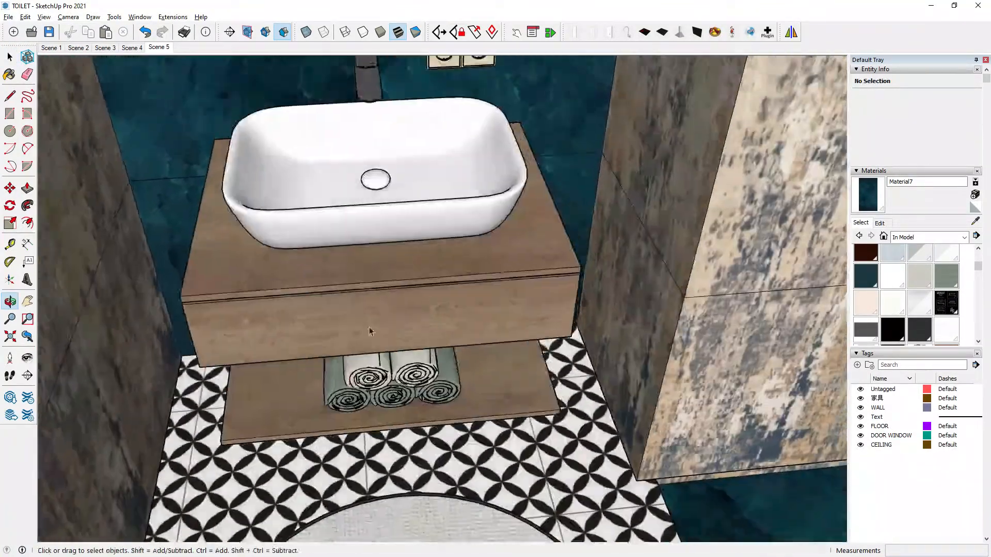
click(369, 327)
scroll(694, 275, down, 1)
middle_drag(437, 342, 435, 214)
scroll(435, 405, down, 5)
scroll(388, 407, down, 10)
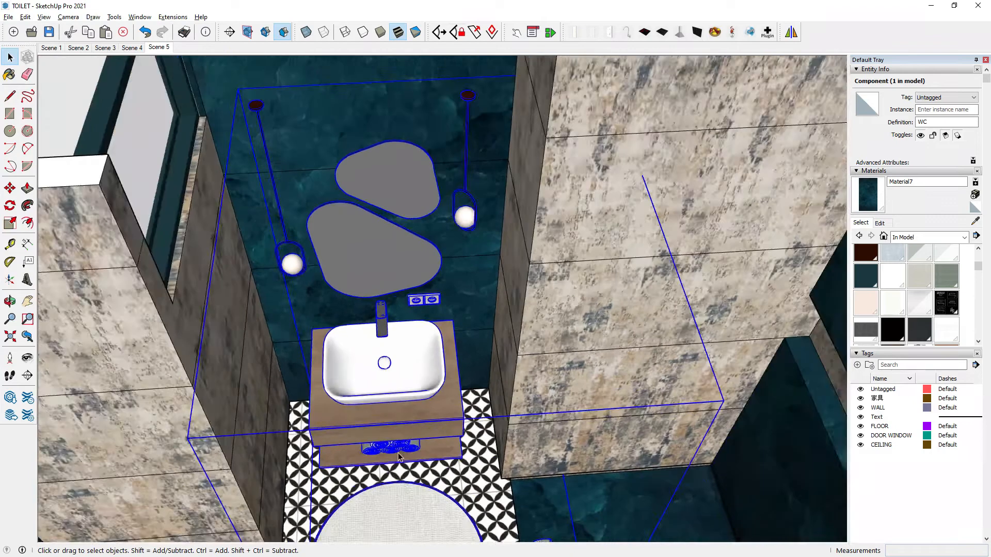
scroll(398, 453, down, 3)
middle_drag(398, 453, 465, 211)
scroll(465, 210, down, 1)
scroll(463, 209, up, 3)
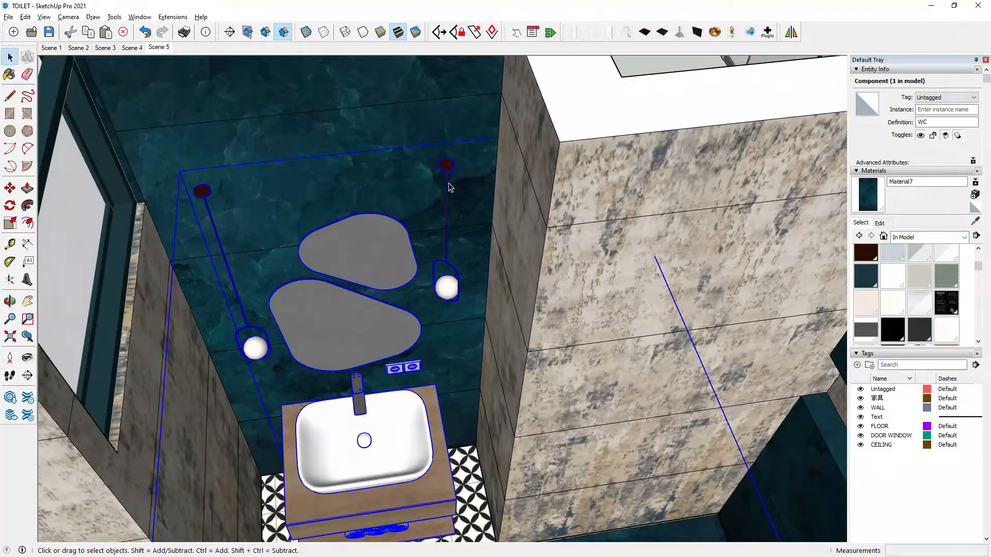
Step: Open the washbasin set for editing and display the rest of the model around it
double_click(448, 176)
scroll(422, 290, down, 4)
middle_drag(422, 290, 406, 236)
scroll(417, 230, up, 1)
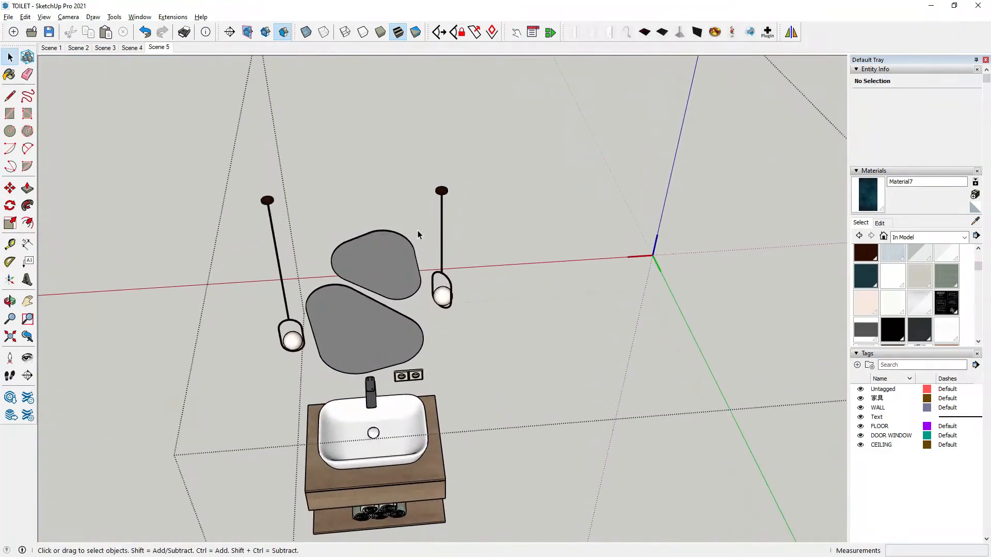
key(i)
scroll(426, 269, down, 2)
middle_drag(425, 269, 445, 233)
scroll(445, 232, up, 2)
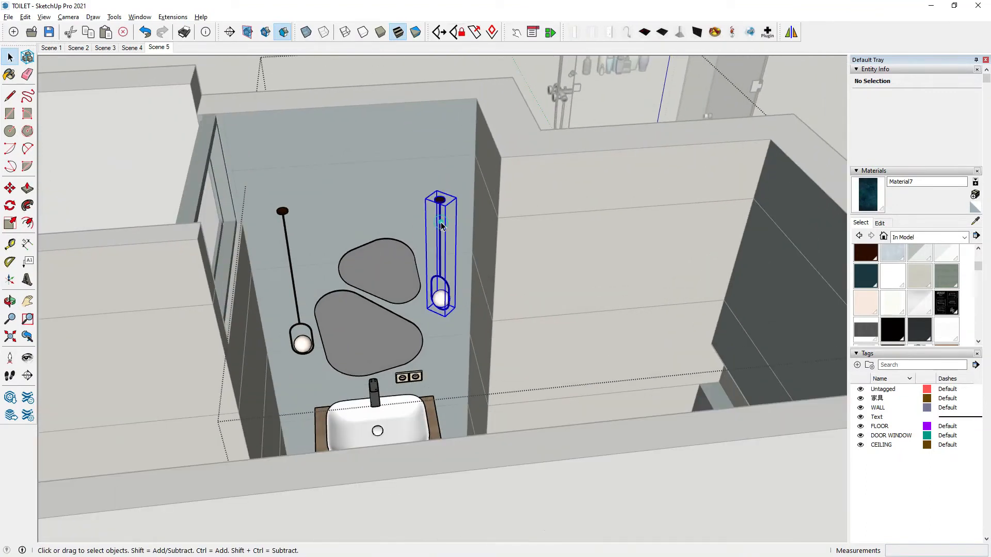
Step: Open the hanging lamp farther from the window and move its ceiling plate up off the rod
double_click(440, 225)
click(440, 224)
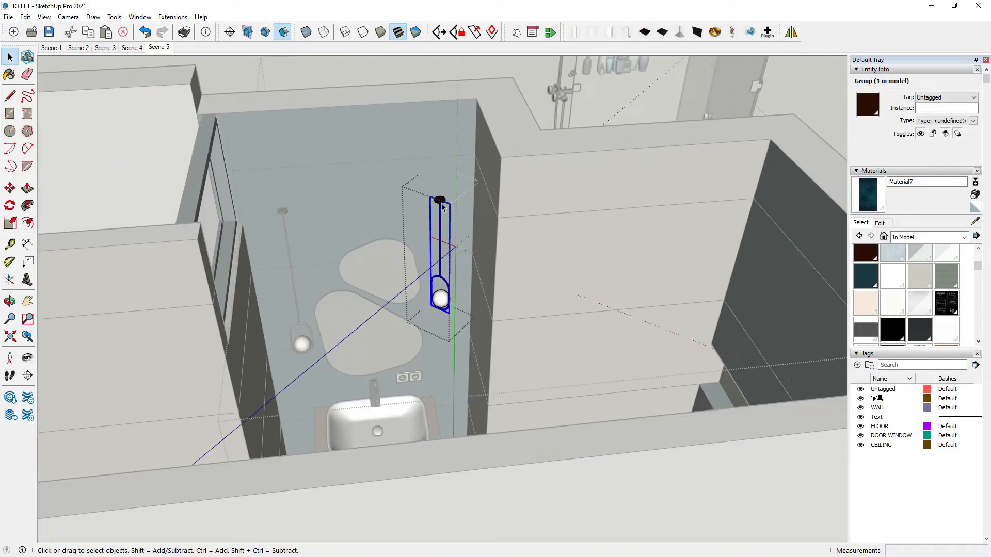
click(10, 187)
middle_drag(385, 197, 614, 149)
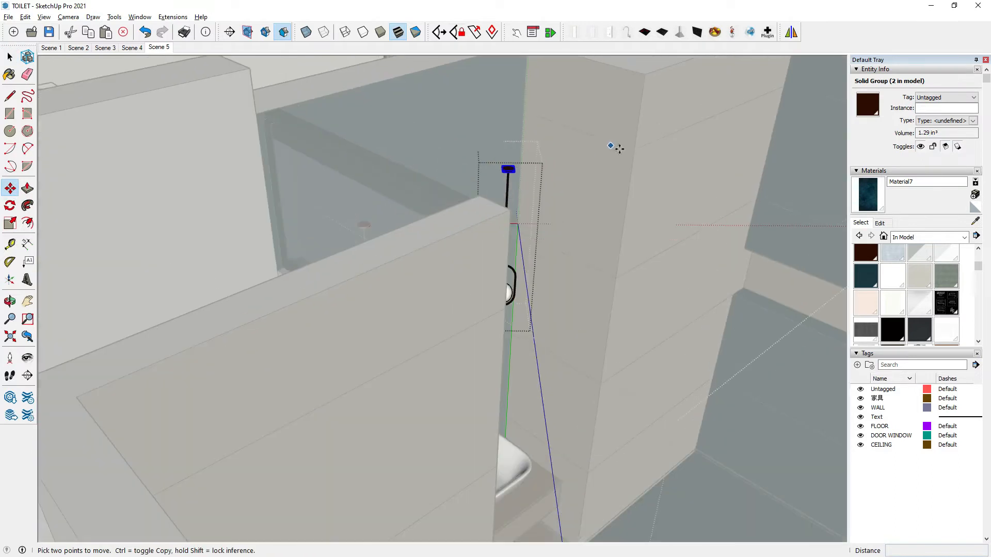
click(615, 148)
click(643, 75)
middle_drag(643, 76, 509, 151)
click(10, 57)
Step: Switch to the Scene 1 view and raise the detached lamp plate up to the ceiling
click(78, 48)
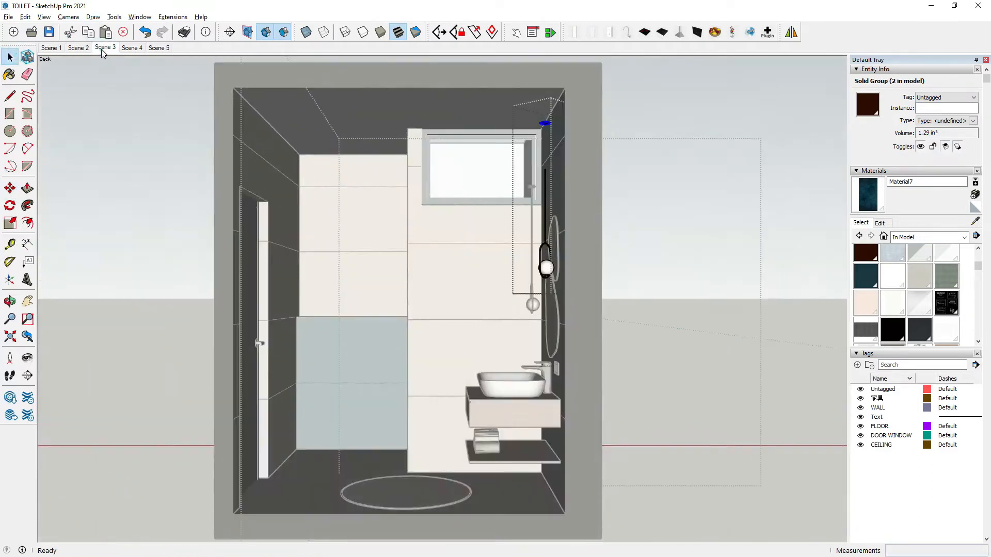
click(101, 49)
click(53, 50)
scroll(509, 148, up, 5)
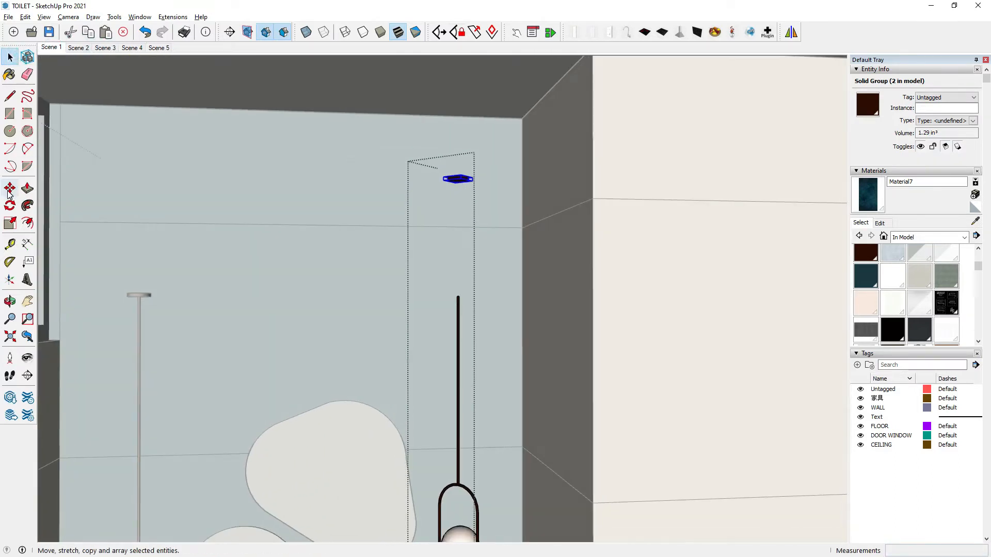
click(9, 188)
middle_drag(425, 155, 478, 175)
click(478, 174)
click(478, 63)
click(12, 55)
Step: Stretch the top end of the same lamp's rod about 1' 7" up to its ceiling plate
double_click(452, 368)
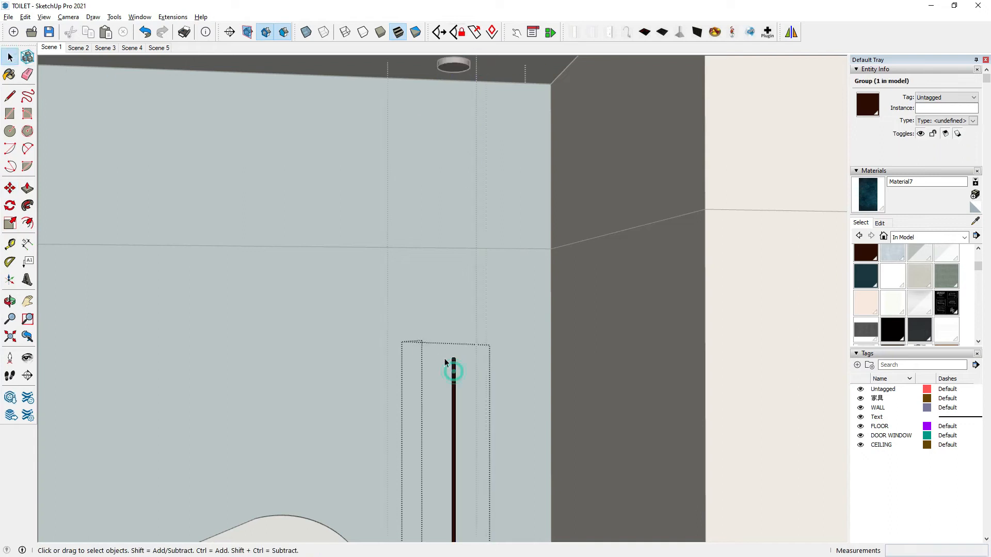
double_click(452, 366)
double_click(453, 360)
click(12, 186)
click(453, 358)
scroll(453, 254, down, 2)
scroll(453, 117, up, 5)
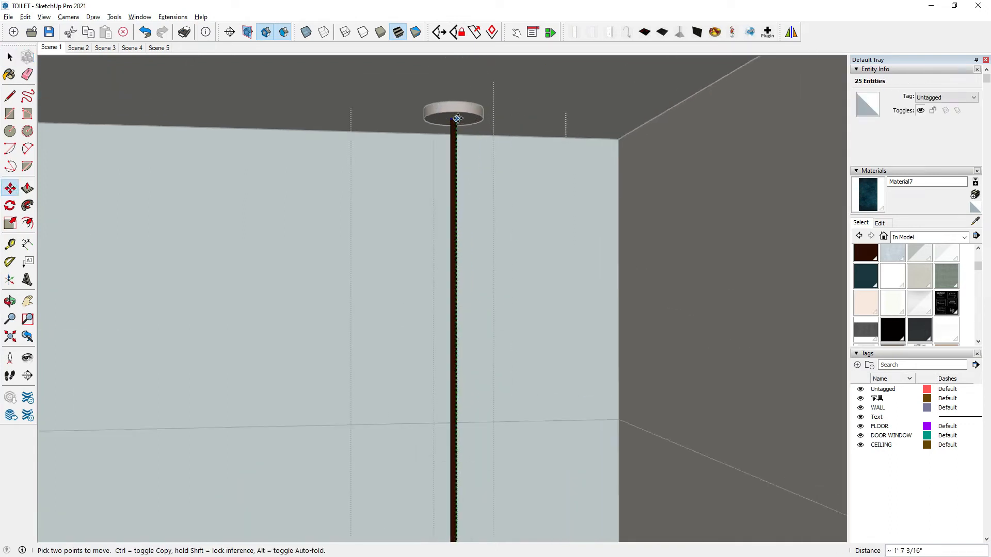
click(452, 117)
click(10, 57)
Step: Open the hanging lamp beside the window and raise its ceiling plate by 1'7"
scroll(486, 196, down, 4)
scroll(543, 252, down, 3)
double_click(544, 251)
double_click(239, 364)
click(240, 355)
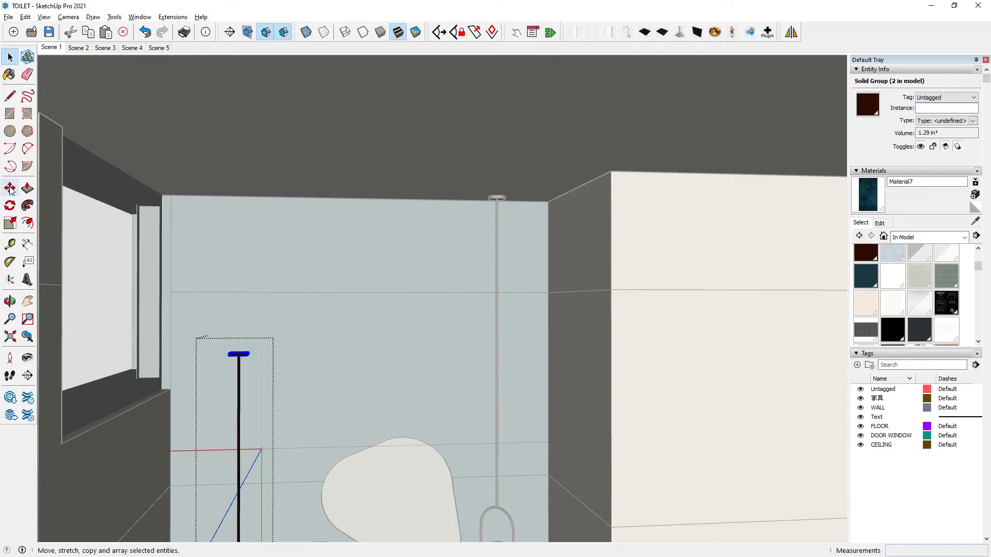
click(10, 188)
click(298, 336)
text(1'7)
key(Return)
Step: Extend the top end of the window-side lamp's rod upward by 1'7" to meet its plate, and leave the lamp group
click(9, 58)
click(73, 255)
double_click(238, 372)
double_click(239, 365)
drag(227, 331, 294, 382)
key(m)
click(300, 386)
text(1'7)
key(Return)
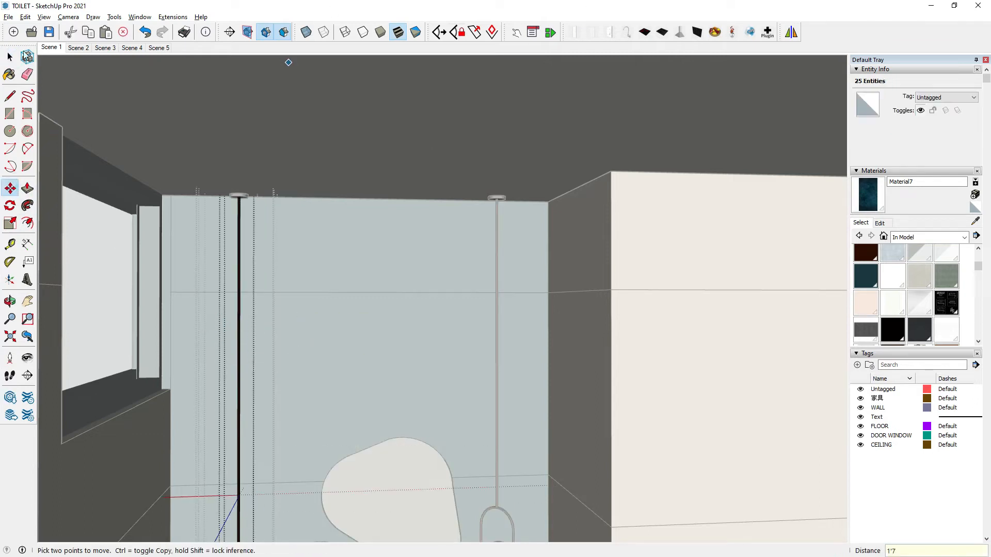
key(space)
scroll(391, 383, down, 3)
click(417, 286)
click(417, 287)
middle_drag(398, 387, 418, 374)
scroll(427, 343, down, 2)
scroll(417, 370, down, 1)
double_click(285, 407)
click(285, 407)
scroll(286, 407, up, 2)
scroll(295, 424, up, 1)
shift+click(301, 377)
double_click(301, 376)
double_click(301, 377)
click(302, 396)
click(214, 388)
scroll(305, 428, up, 3)
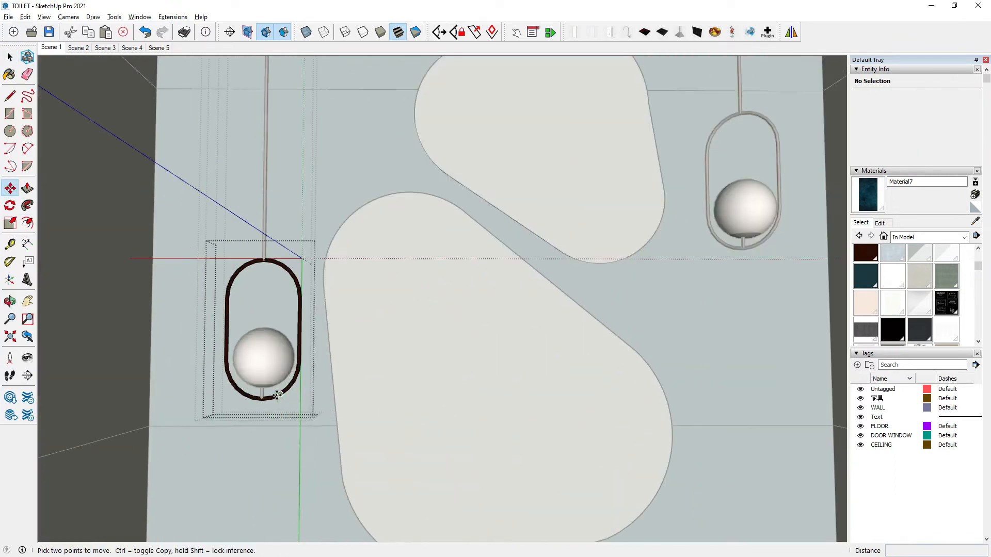
scroll(328, 327, up, 1)
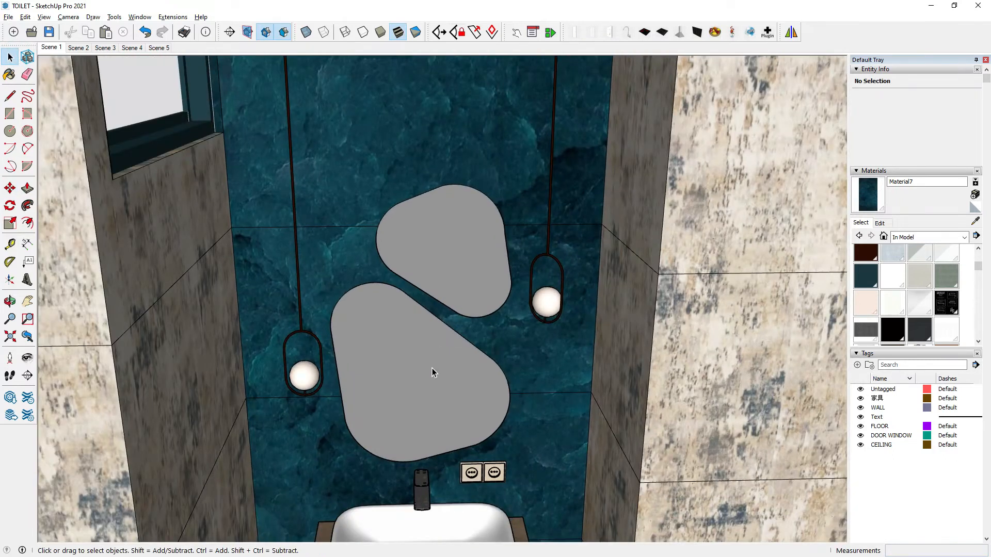
Step: Select the washbasin set component in the niche and open it for editing at the mirrors
middle_drag(432, 367, 437, 308)
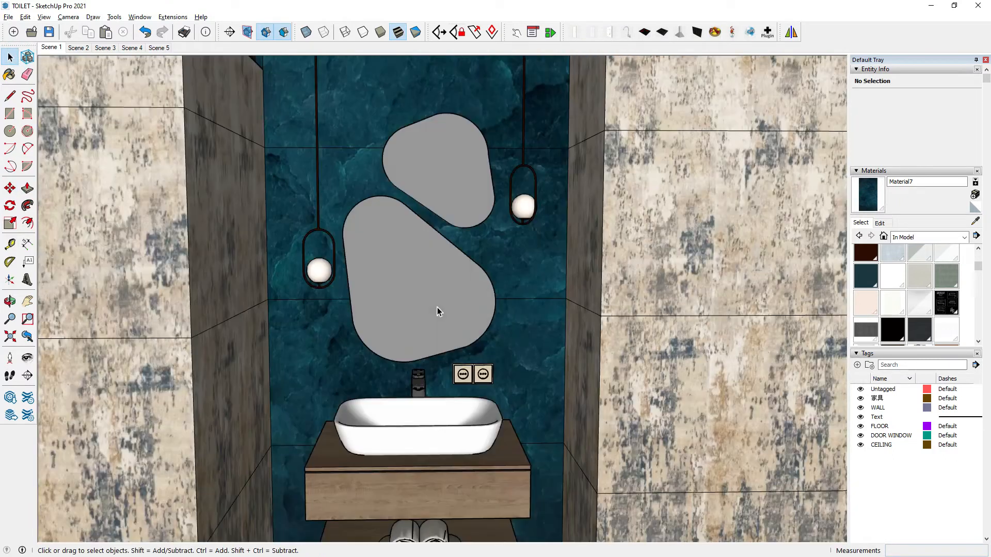
middle_drag(468, 264, 457, 294)
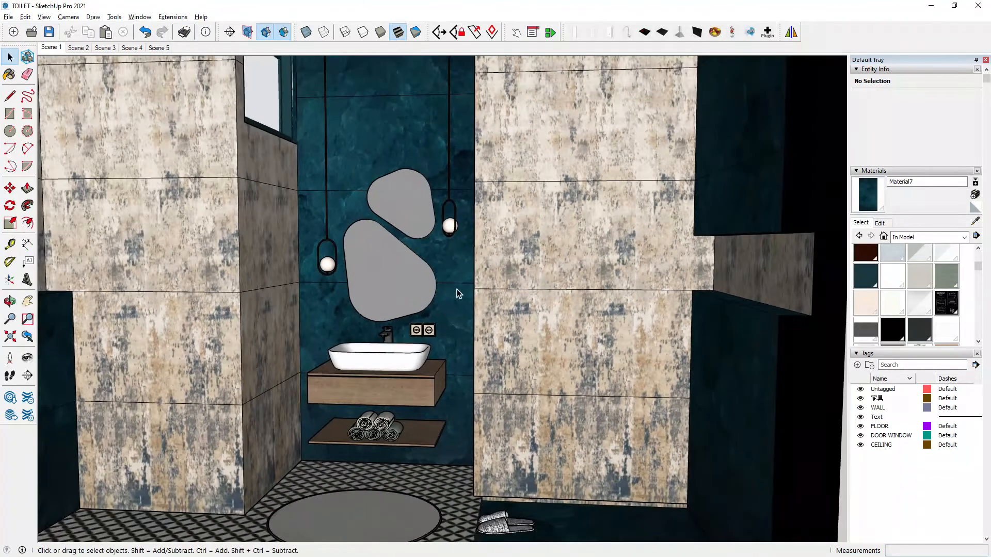
click(389, 267)
scroll(390, 271, up, 5)
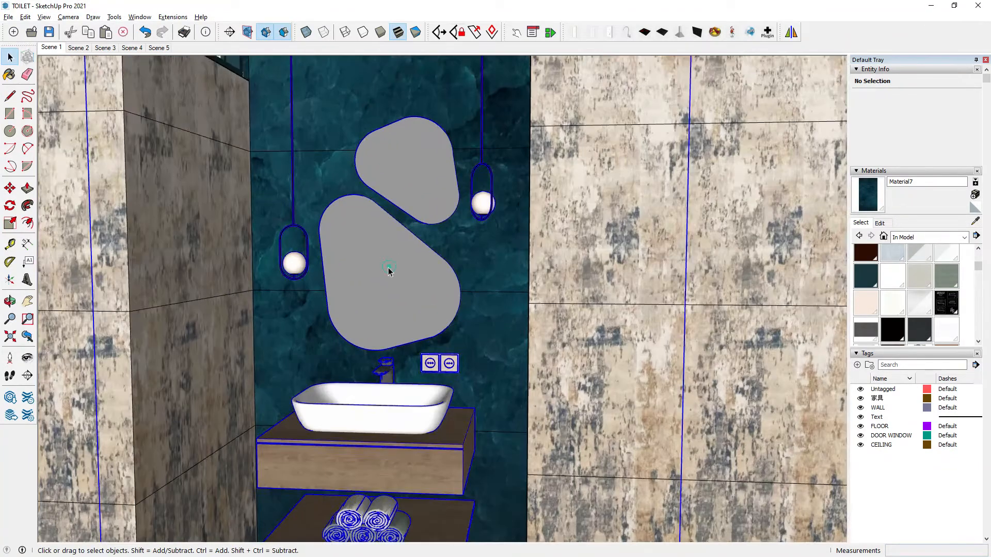
middle_drag(391, 275, 289, 395)
scroll(285, 403, up, 3)
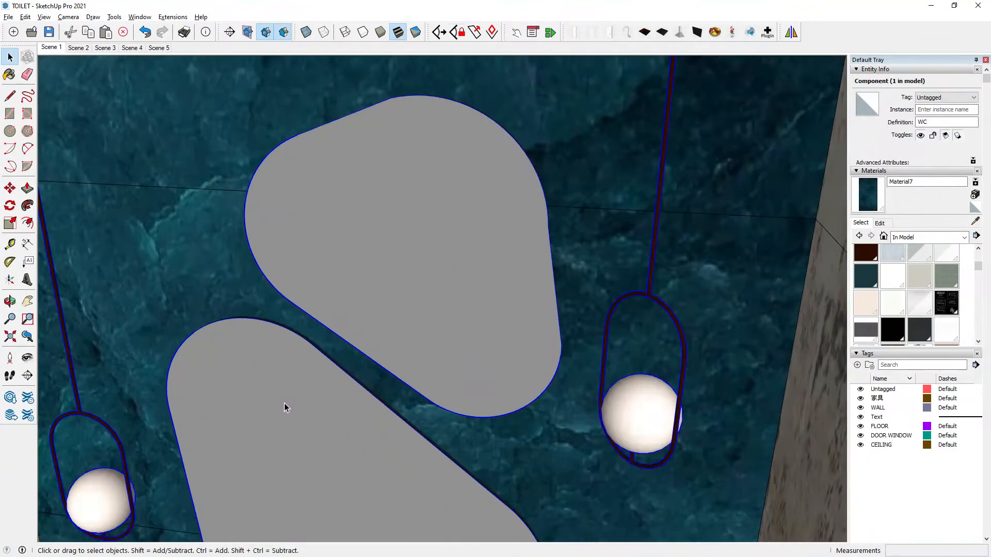
double_click(285, 403)
scroll(369, 345, down, 2)
scroll(332, 346, up, 2)
Step: Paint the front face of the lower mirror with Mirror 01 from the Glass and Mirrors collection
scroll(332, 349, down, 2)
middle_drag(327, 338, 347, 276)
scroll(405, 354, up, 2)
click(346, 274)
scroll(947, 262, up, 2)
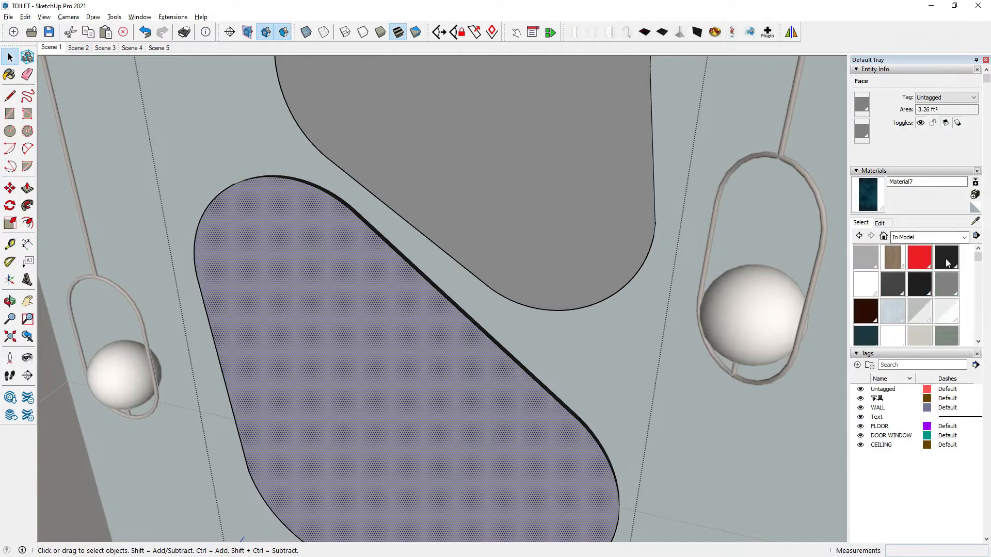
click(963, 237)
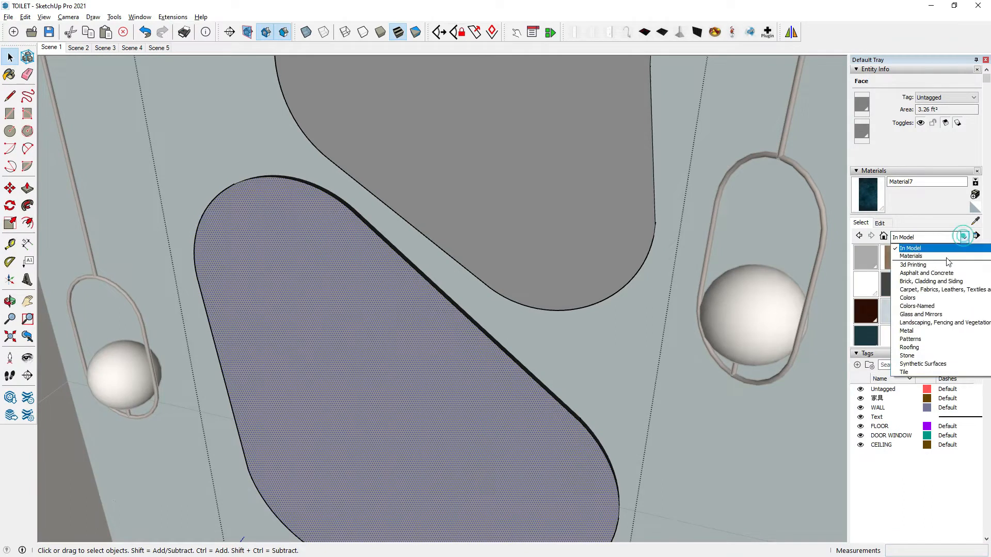
click(914, 314)
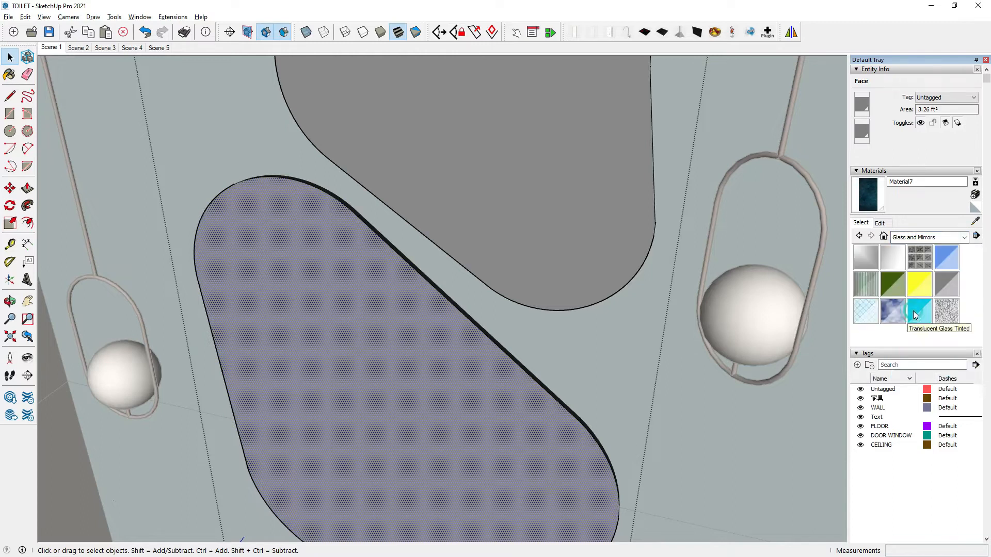
click(871, 262)
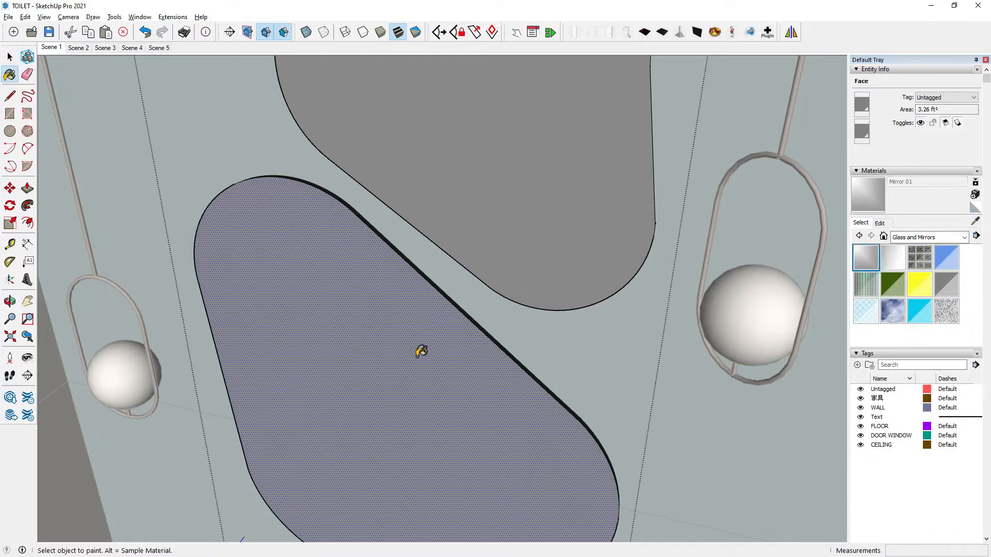
Step: Paint the upper mirror's front face with Mirror 01 and leave the washbasin set component
click(10, 56)
click(509, 258)
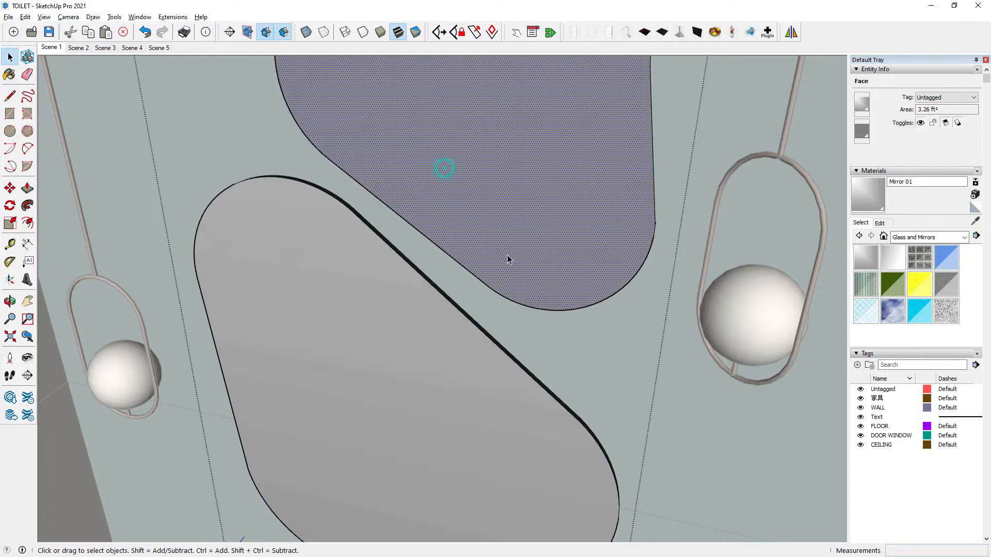
scroll(509, 259, down, 3)
scroll(773, 233, up, 2)
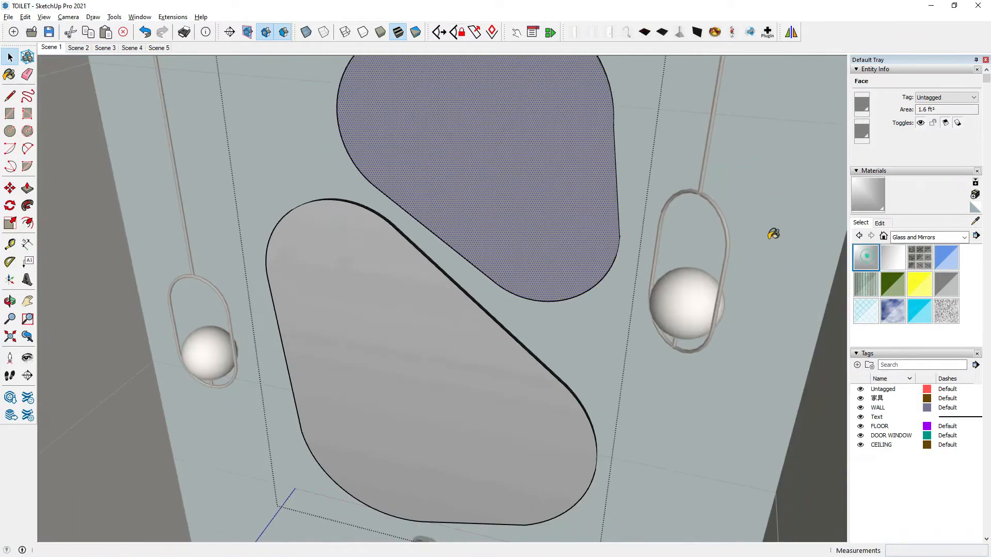
key(b)
scroll(497, 230, down, 2)
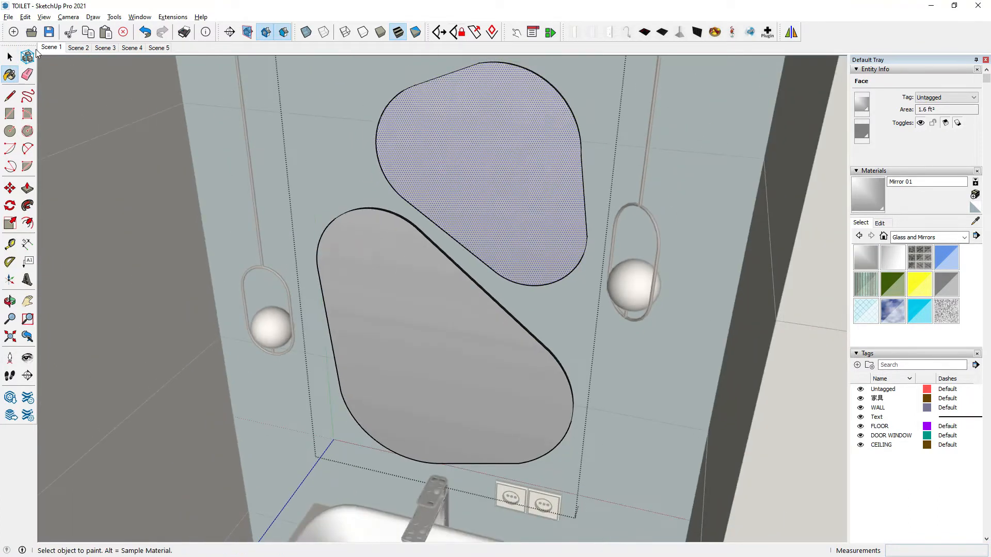
click(7, 54)
click(564, 321)
Step: Select the washbasin set component and open it for editing at the vanity cabinet
scroll(565, 320, down, 2)
middle_drag(564, 320, 632, 225)
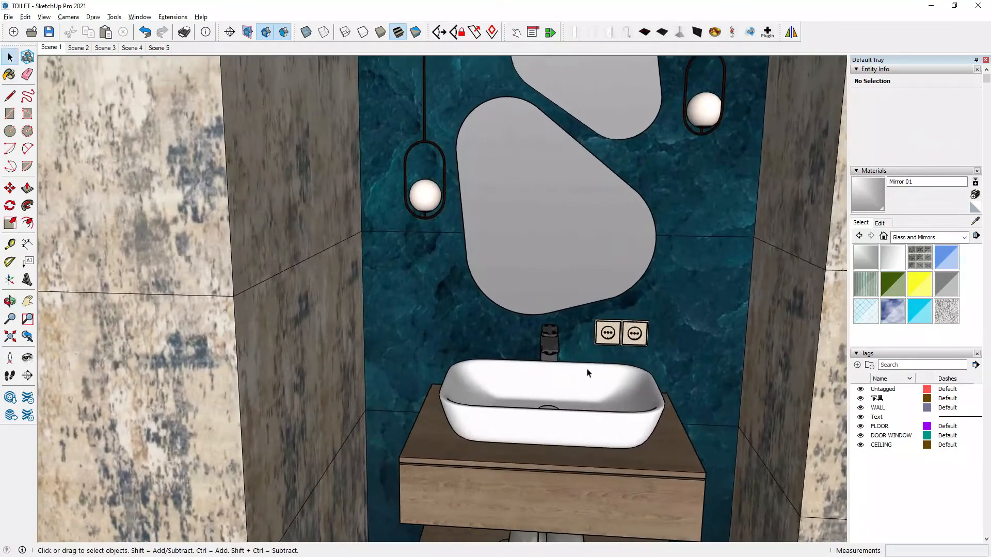
scroll(586, 374, down, 2)
scroll(583, 178, up, 1)
scroll(619, 361, down, 2)
middle_drag(618, 361, 577, 394)
scroll(626, 266, down, 2)
scroll(631, 444, up, 4)
scroll(564, 256, down, 2)
scroll(577, 393, up, 3)
click(577, 397)
scroll(575, 351, down, 4)
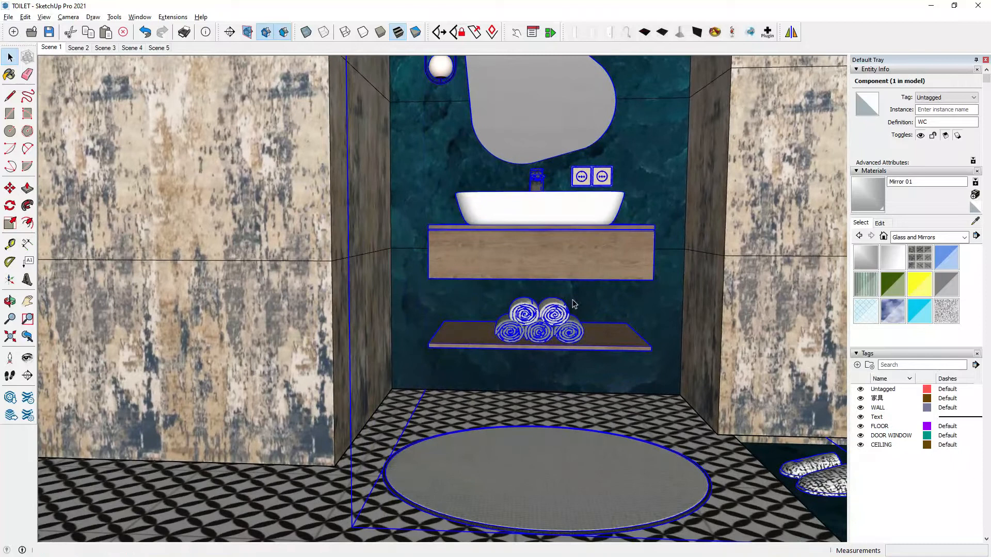
scroll(581, 278, up, 2)
middle_drag(586, 261, 457, 335)
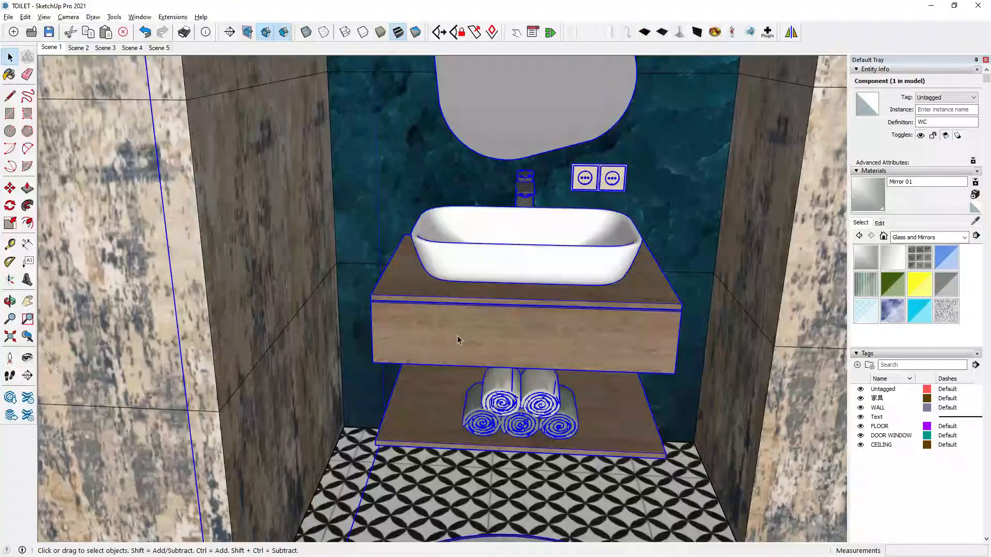
double_click(584, 336)
Step: Widen the wooden vanity cabinet under the basin to a green scale of 1.60 about its centre
scroll(652, 326, up, 1)
click(652, 327)
scroll(652, 327, up, 1)
middle_drag(652, 326, 539, 345)
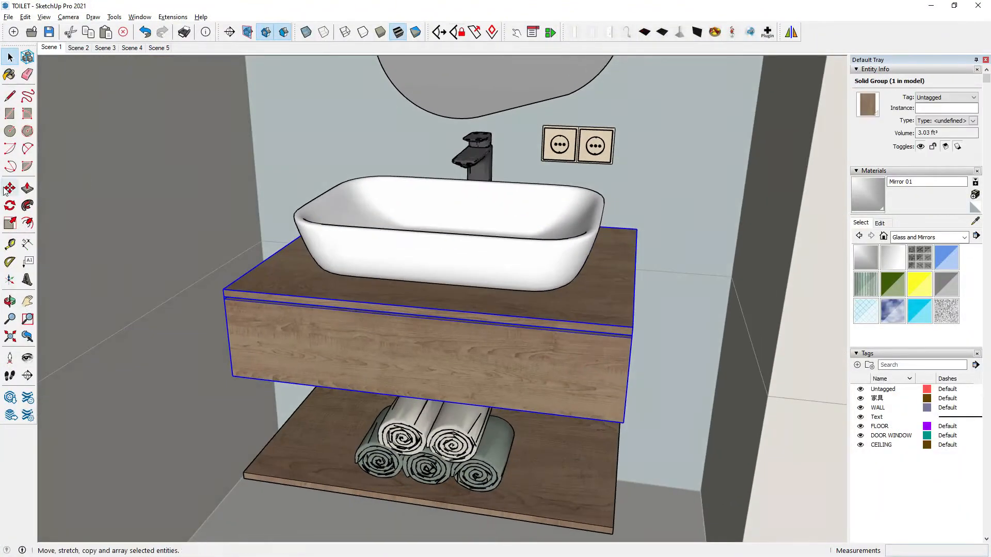
middle_drag(606, 343, 510, 351)
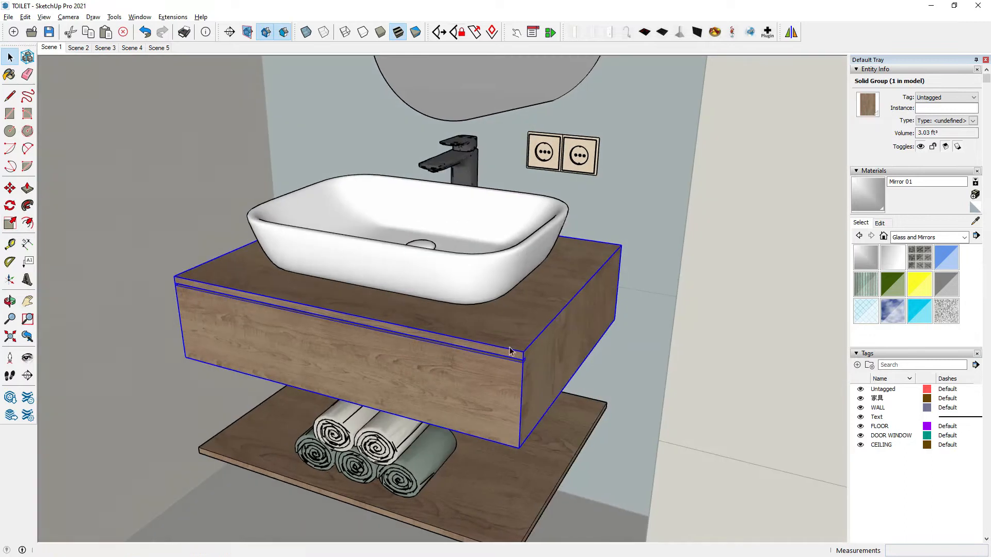
click(10, 223)
drag(577, 333, 674, 311)
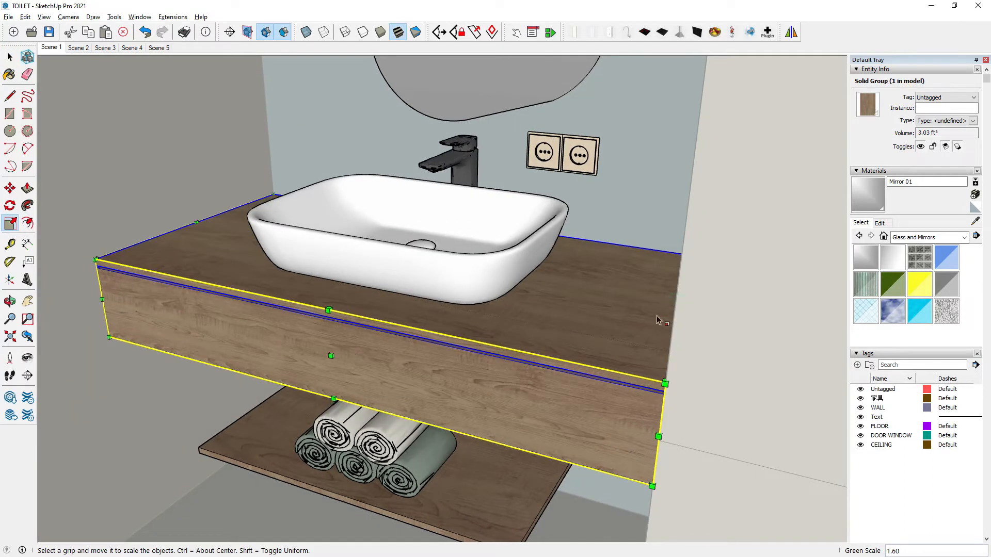
scroll(656, 316, down, 1)
middle_drag(568, 341, 653, 360)
scroll(548, 336, down, 1)
middle_drag(549, 335, 495, 280)
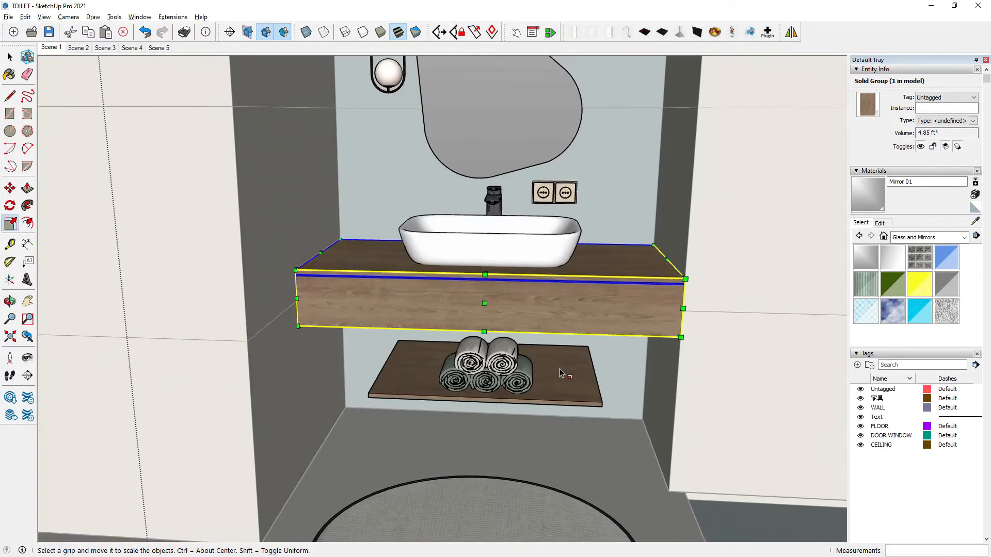
scroll(560, 373, up, 1)
Step: Widen the wooden towel shelf below the cabinet to a green scale of 1.60 about its centre
click(10, 57)
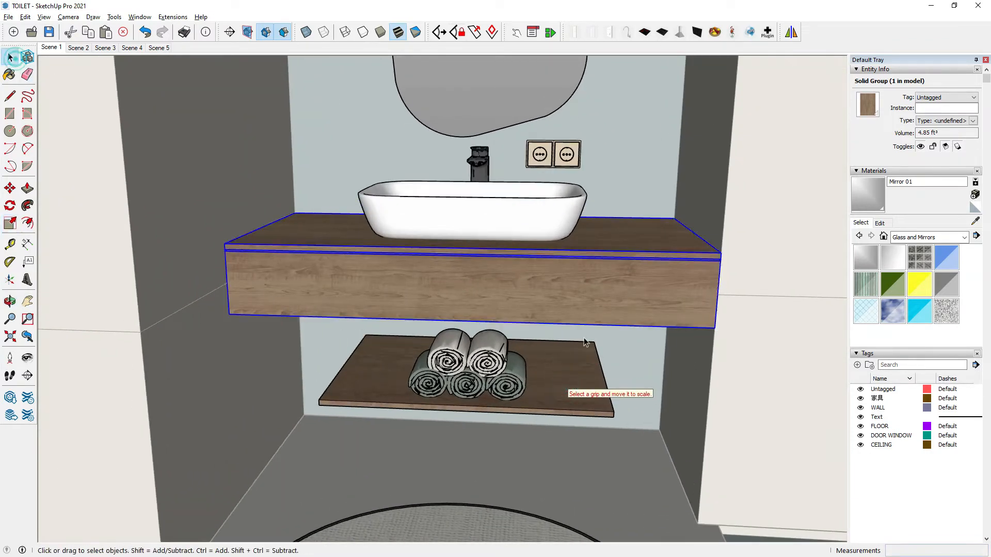
click(568, 362)
click(11, 223)
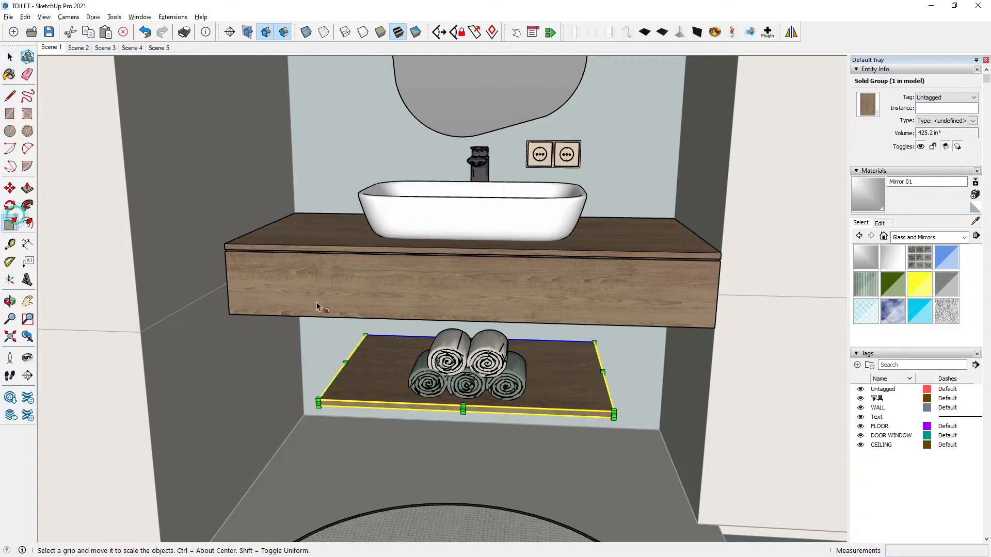
scroll(627, 410, up, 4)
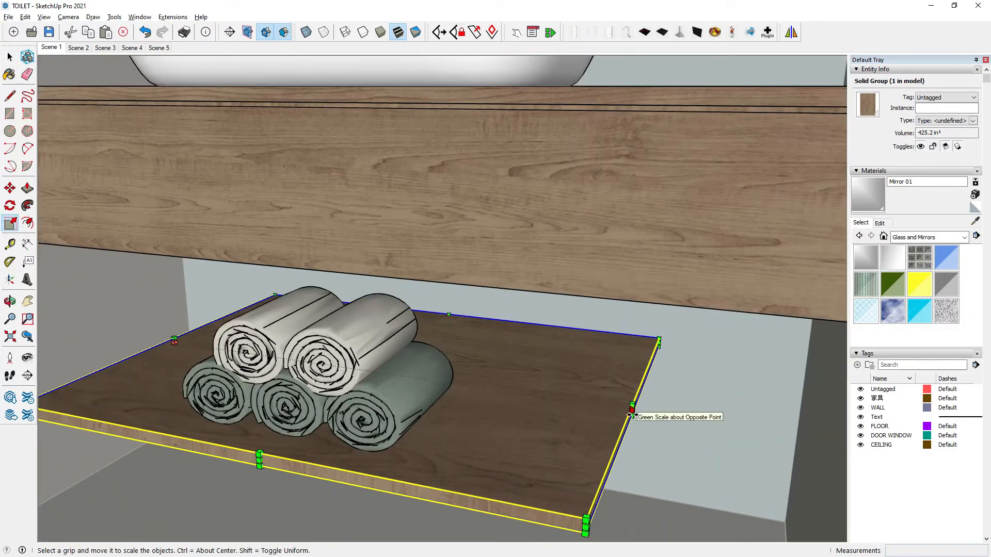
drag(631, 415, 822, 399)
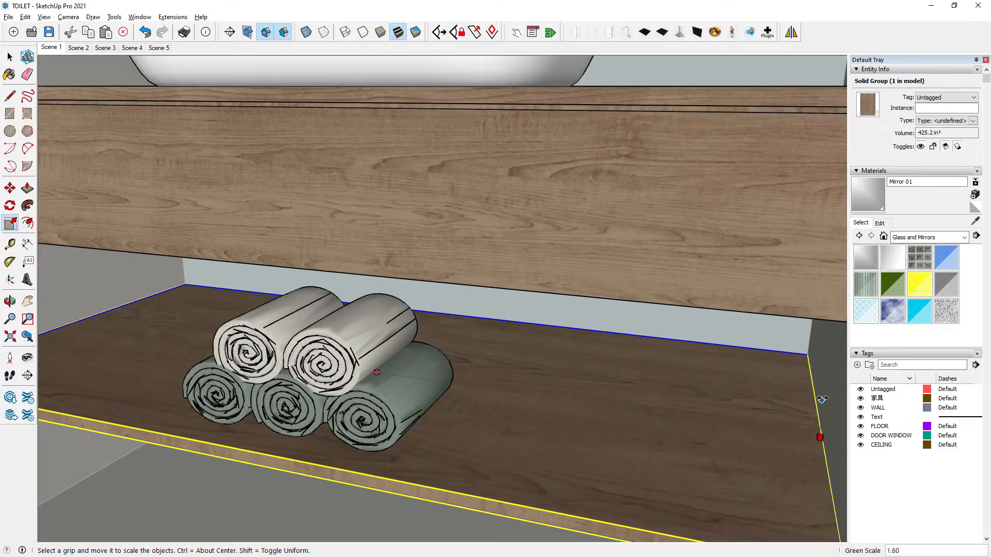
click(10, 57)
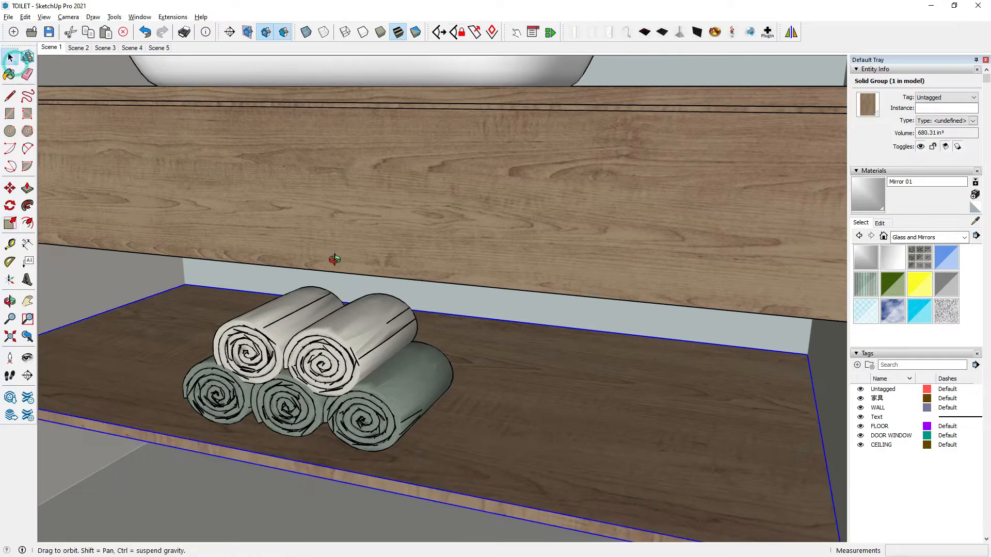
Step: Open the vanity cabinet group and draw a vertical line splitting its front face at the middle
scroll(574, 381, down, 6)
scroll(385, 261, up, 2)
click(404, 249)
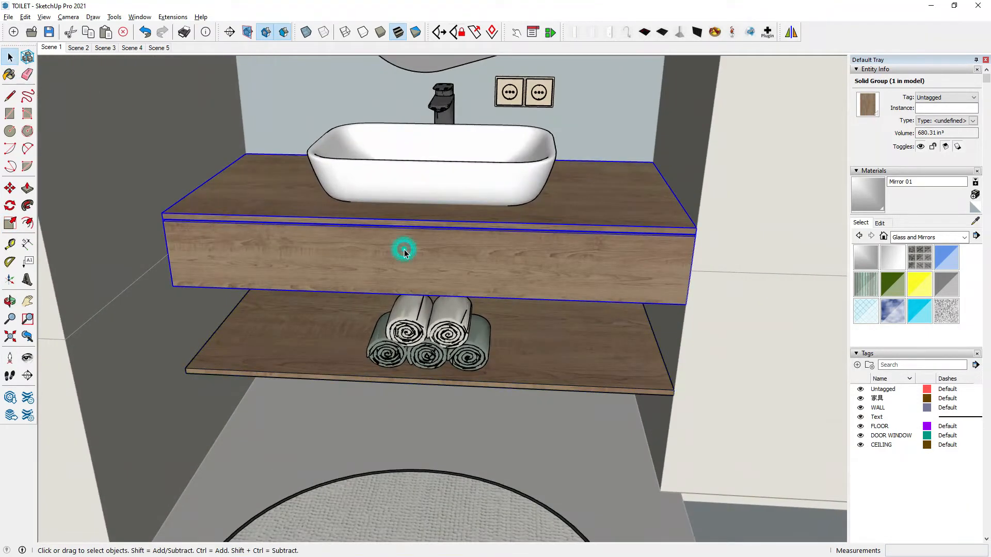
double_click(405, 247)
click(439, 247)
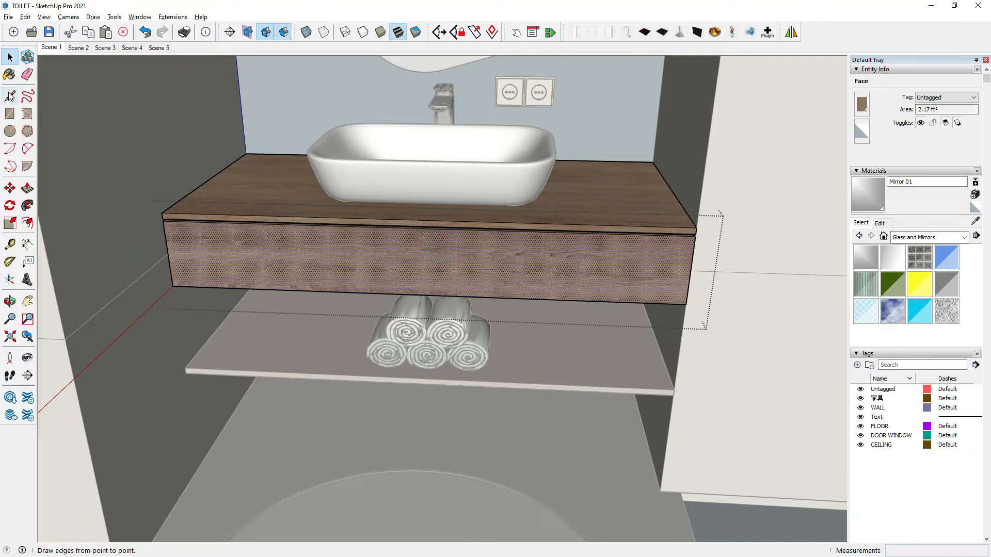
click(422, 295)
scroll(421, 227, up, 3)
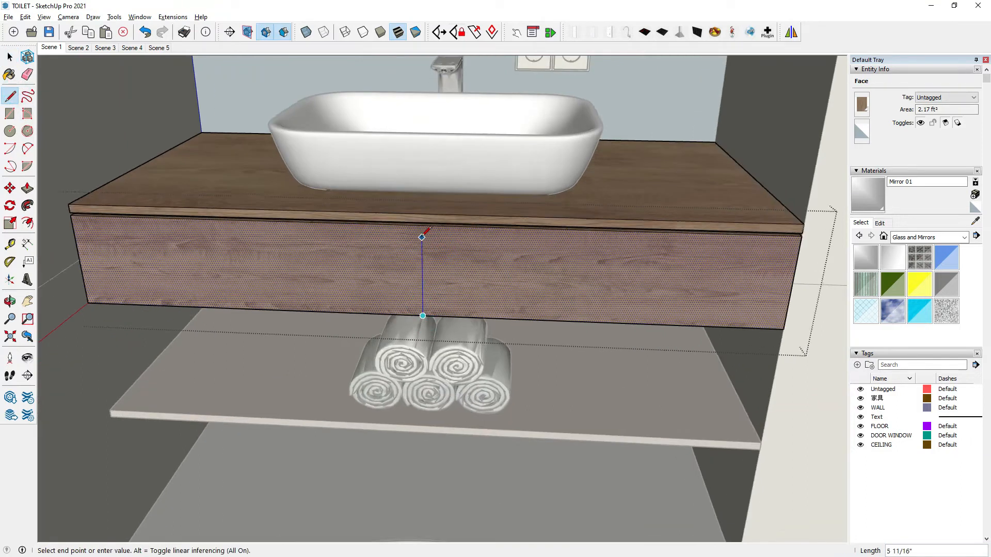
click(419, 226)
Step: Try to copy the cabinet front's dividing line a very small distance sideways
click(8, 191)
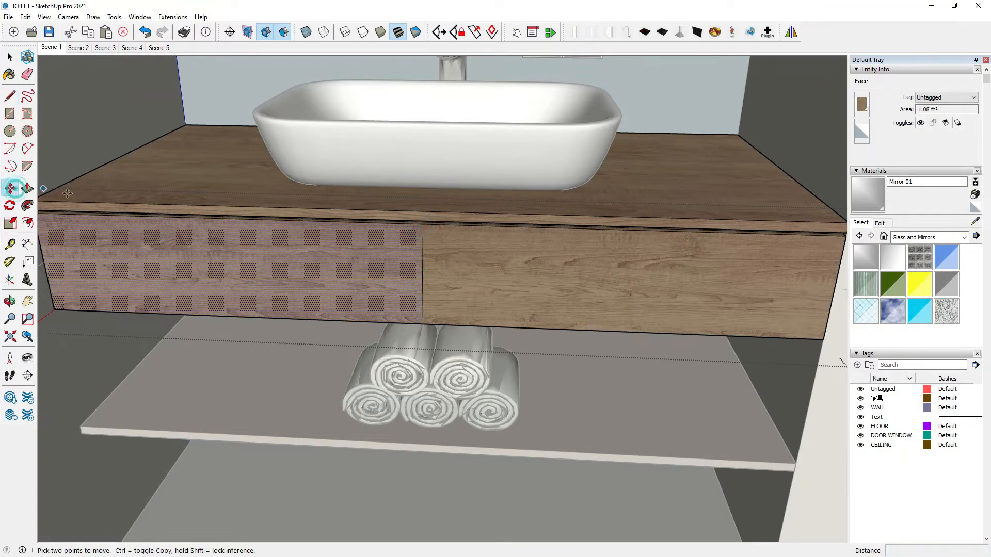
scroll(467, 300, up, 2)
key(ctrl+t)
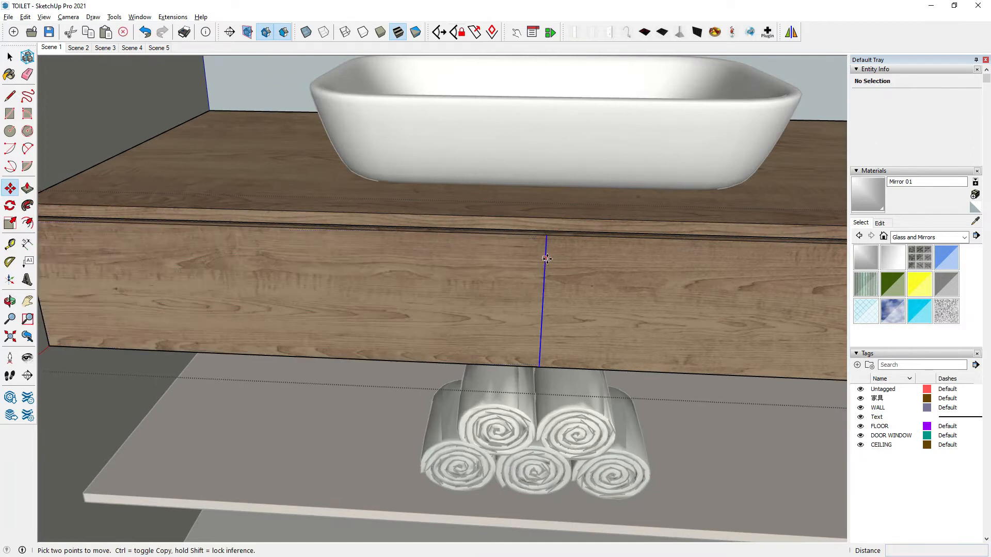
key(ctrl)
click(545, 259)
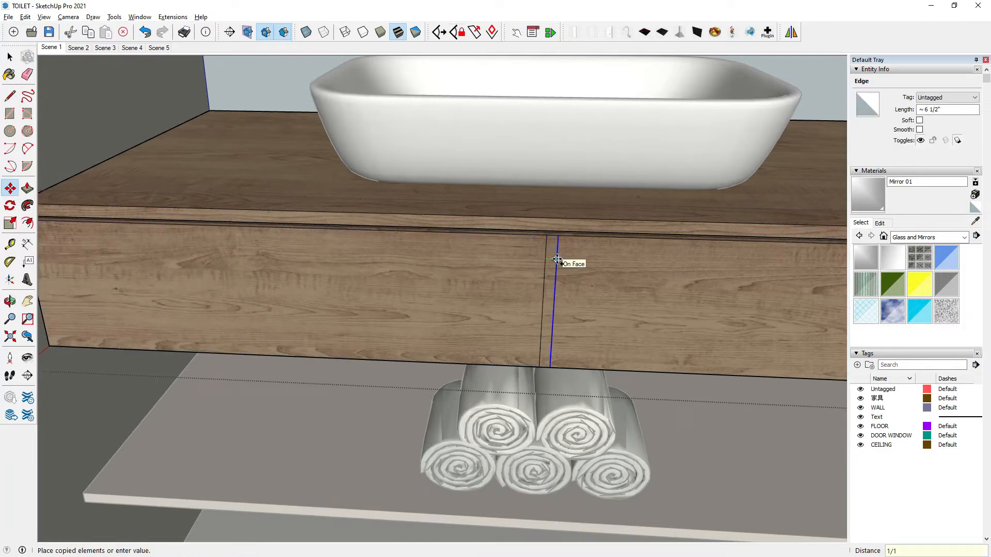
key(Escape)
scroll(578, 258, up, 5)
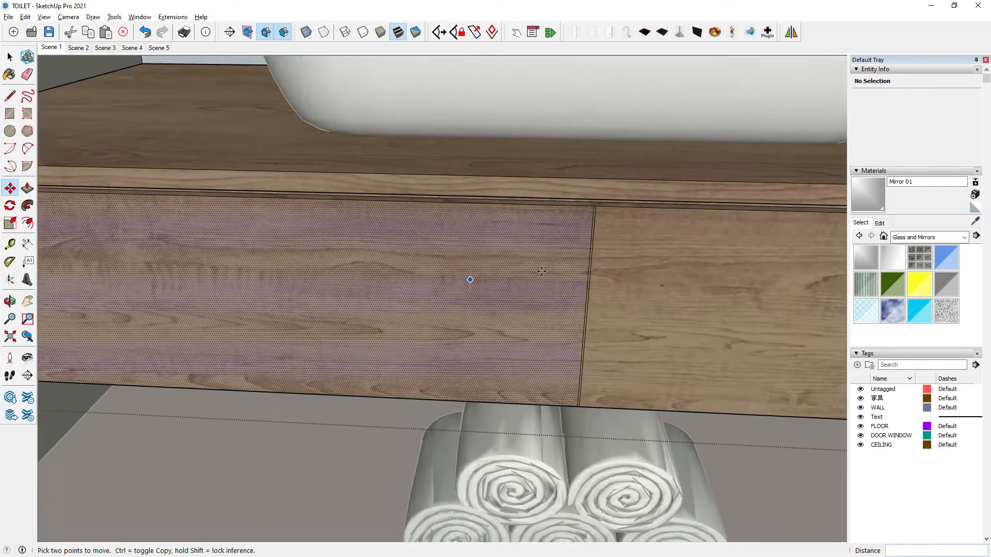
click(602, 201)
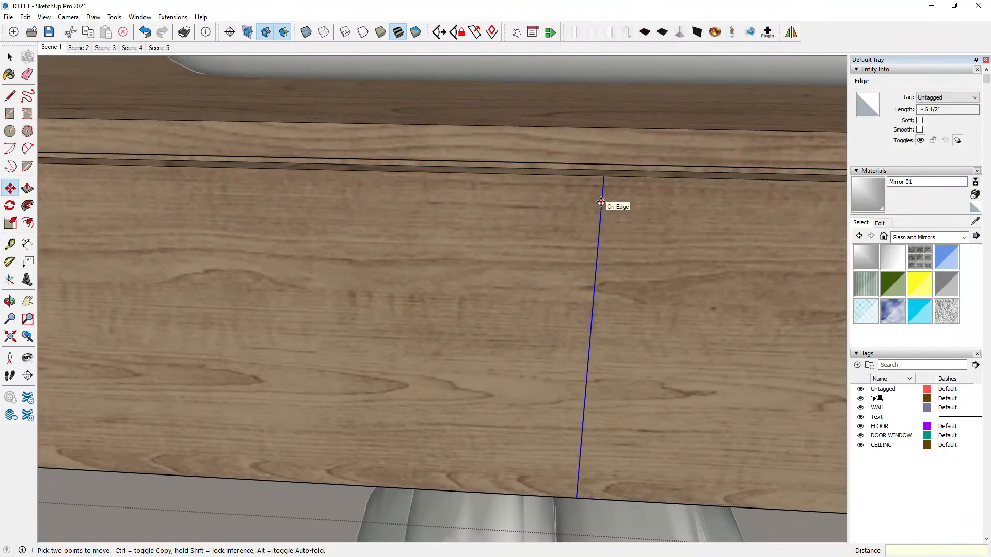
click(602, 202)
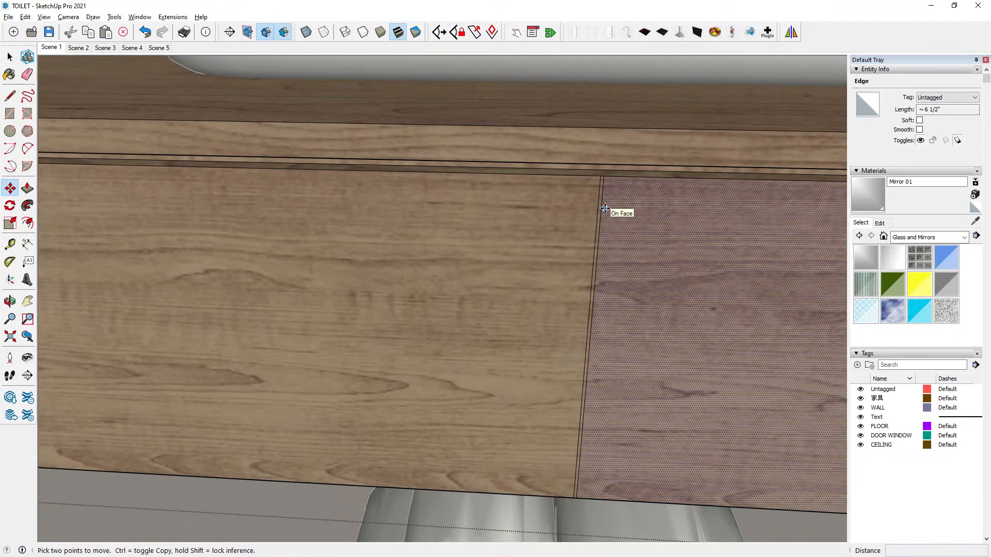
Step: Copy the dividing line 1/4" sideways on the cabinet front and erase the surplus line inside the strip
click(603, 205)
key(ctrl)
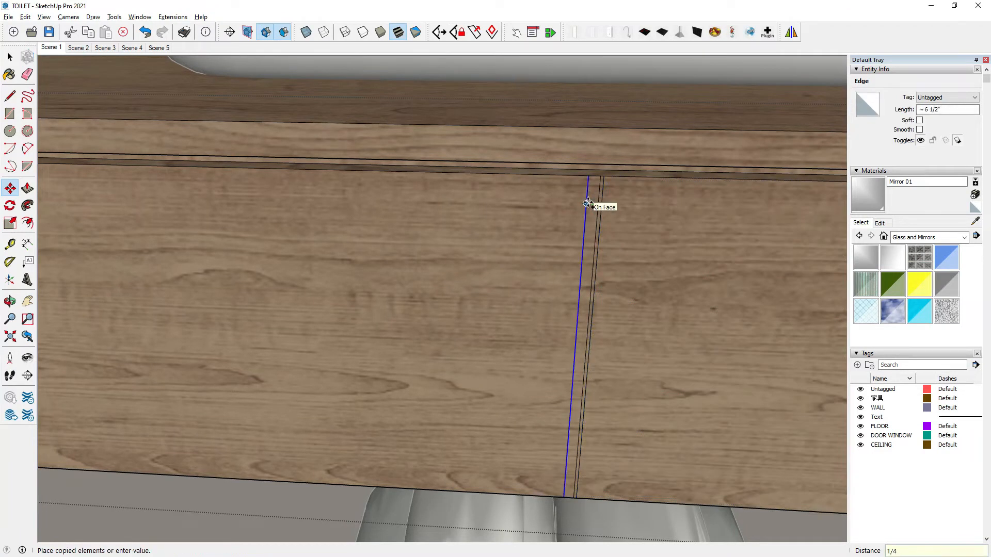
click(588, 202)
scroll(597, 218, up, 3)
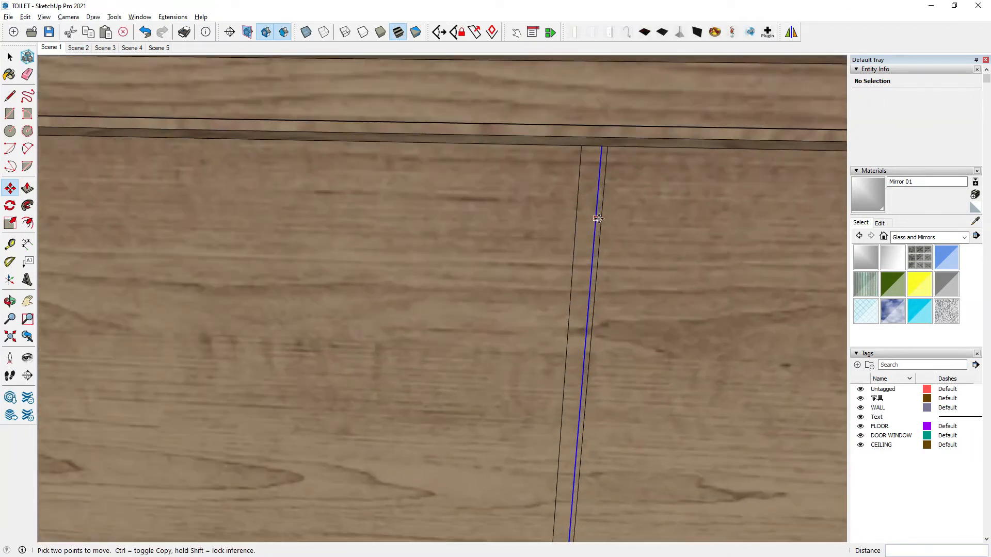
click(29, 75)
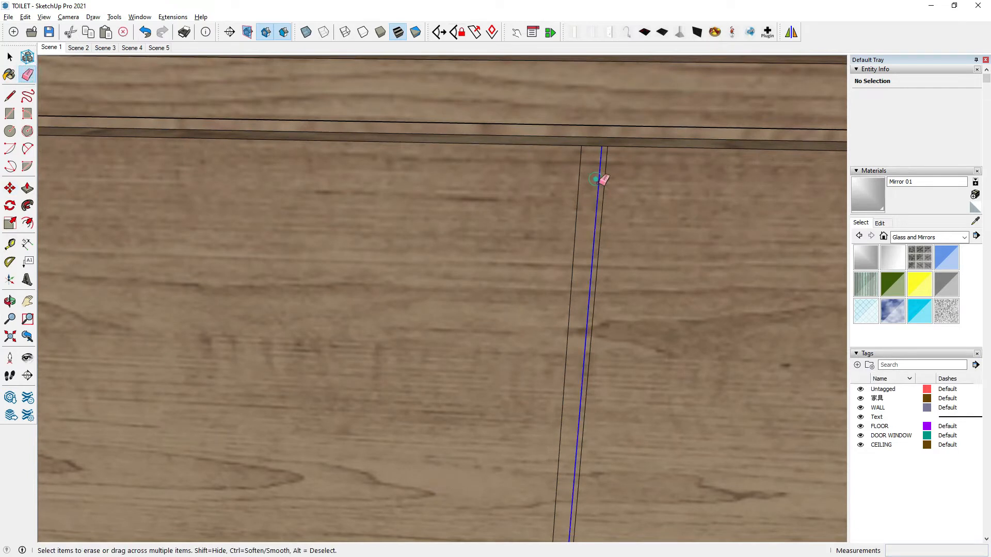
Step: Push the narrow strip into the cabinet front as a groove between two drawers, and close the cabinet group
click(10, 187)
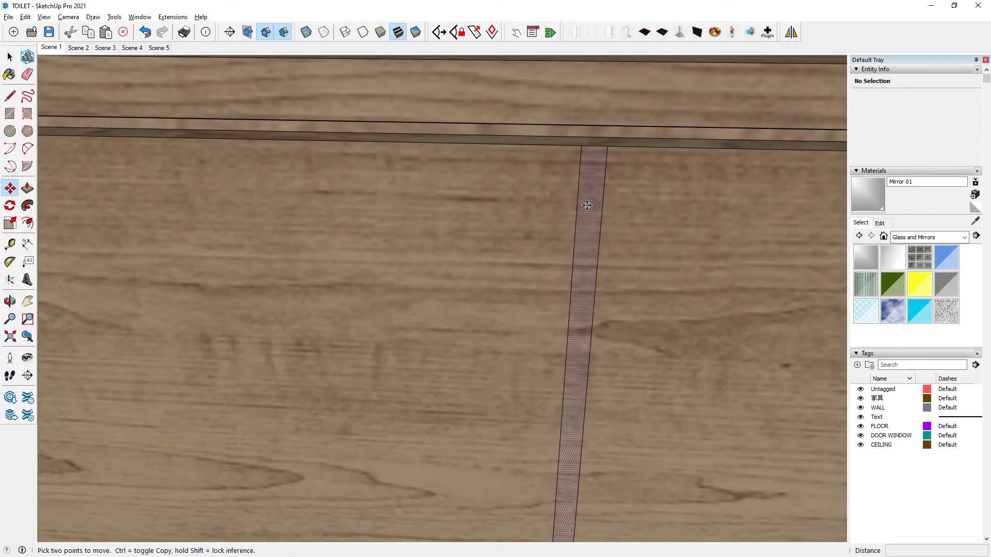
click(588, 204)
click(601, 206)
key(p)
click(612, 156)
click(605, 135)
click(11, 58)
scroll(287, 156, down, 1)
scroll(510, 199, down, 10)
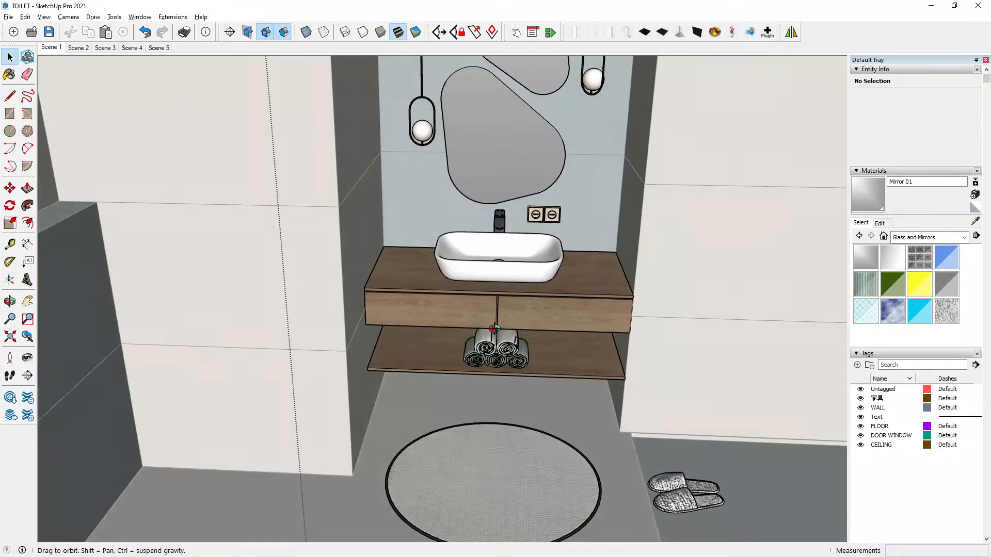
Step: Scale up the whole mirror group above the washbasin uniformly, using one of its corners
middle_drag(495, 329, 545, 287)
scroll(500, 304, up, 3)
scroll(630, 258, down, 2)
middle_drag(630, 261, 516, 268)
scroll(589, 308, down, 5)
scroll(508, 261, up, 4)
scroll(509, 261, down, 4)
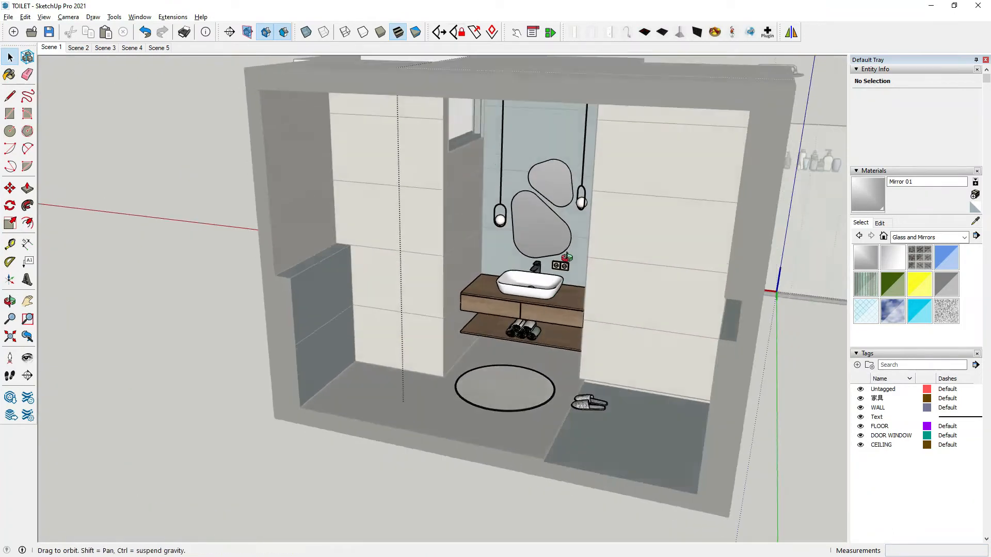
scroll(549, 221, up, 4)
click(554, 224)
scroll(573, 229, up, 3)
middle_drag(573, 228, 537, 176)
scroll(372, 217, down, 2)
click(12, 223)
scroll(599, 216, up, 6)
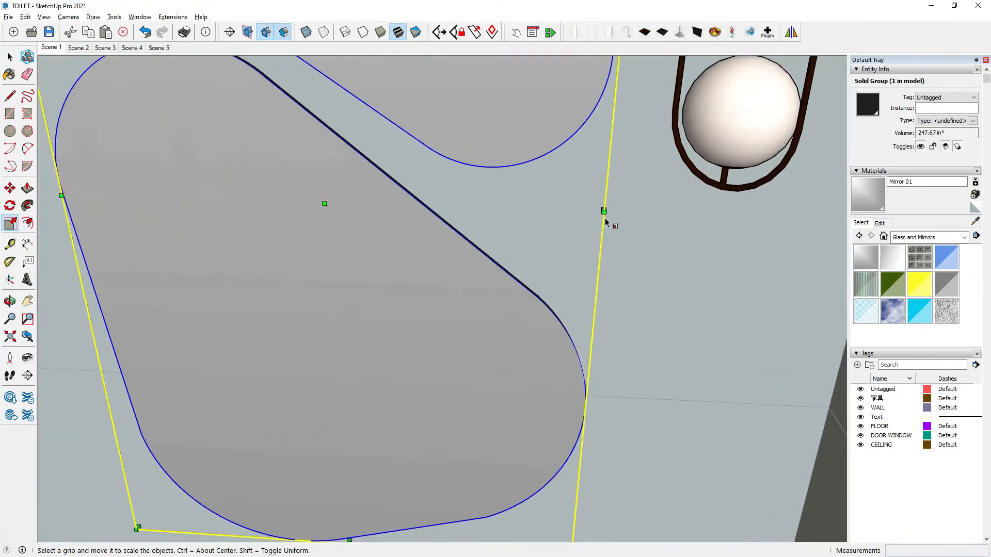
scroll(606, 221, up, 2)
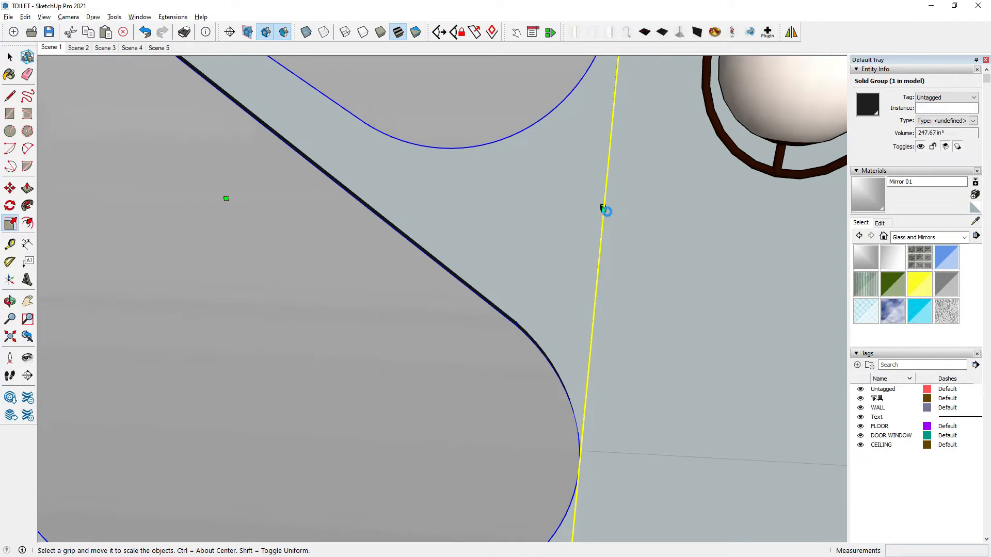
scroll(606, 211, up, 1)
scroll(599, 207, up, 2)
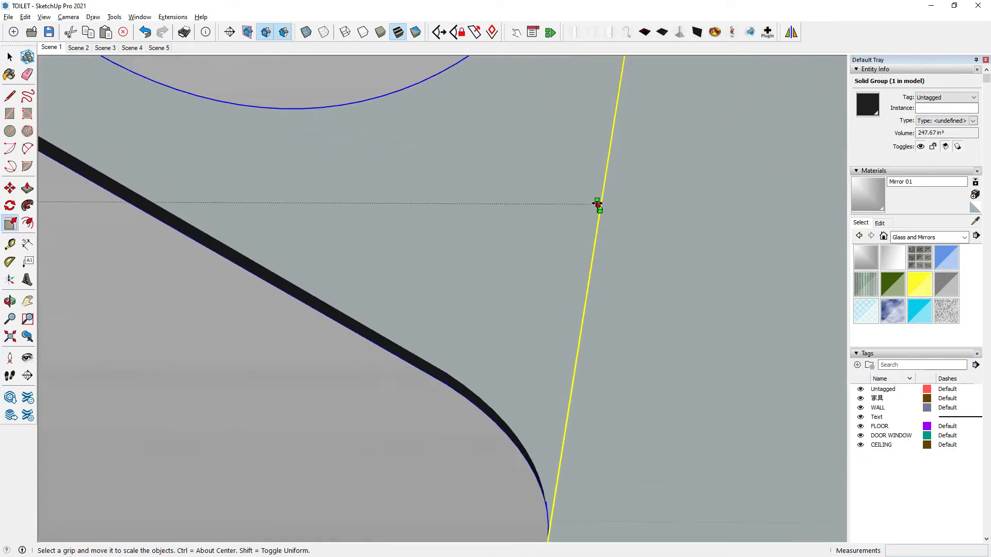
drag(597, 204, 696, 190)
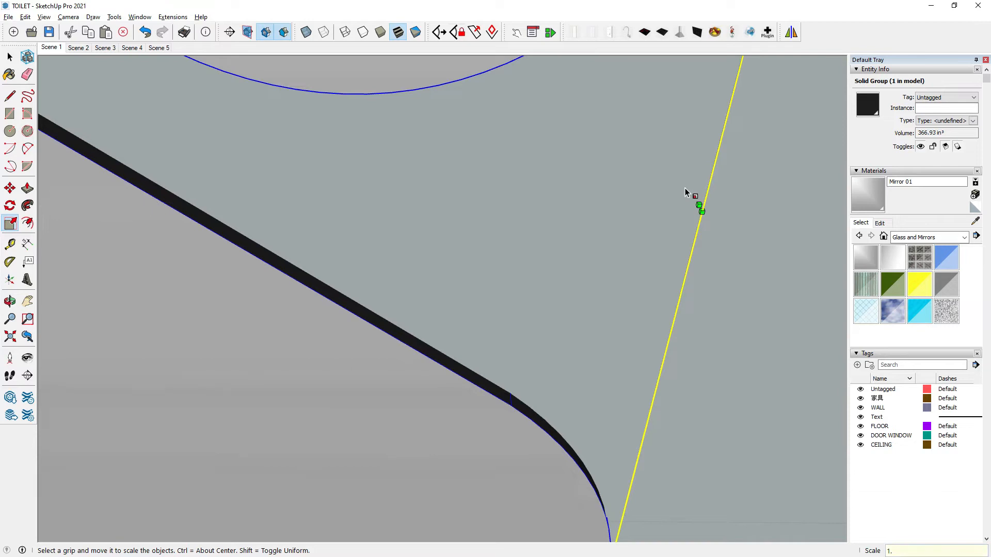
scroll(686, 189, down, 1)
scroll(621, 162, down, 4)
scroll(634, 347, down, 5)
middle_drag(505, 353, 491, 177)
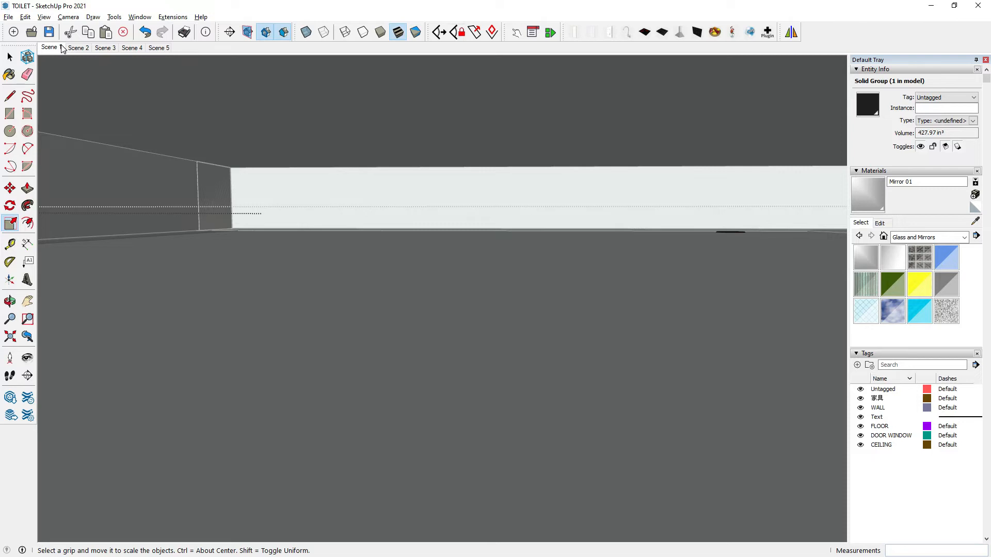
Step: Return to the Scene 1 view and move the mirror group straight up so it sits just above the faucet
click(61, 48)
click(10, 56)
key(F5)
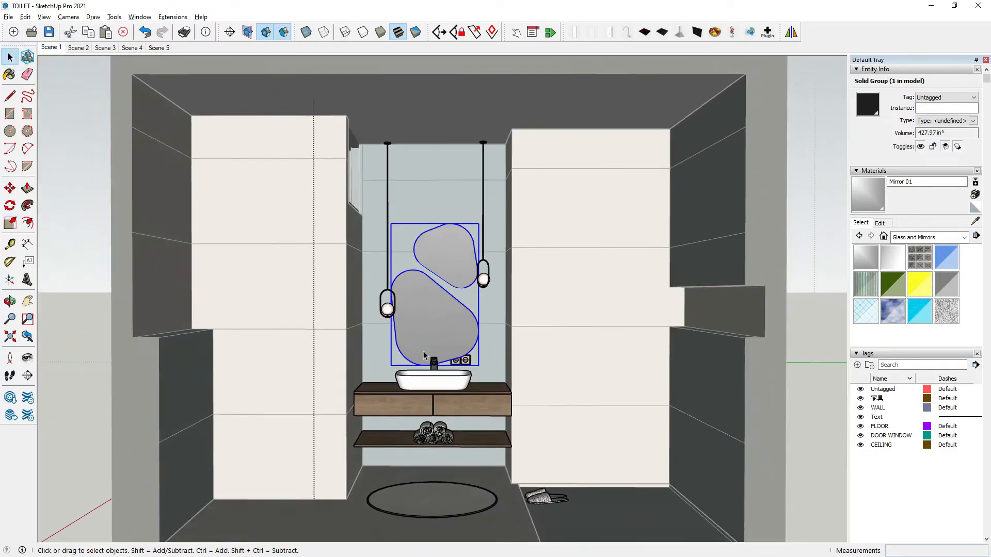
scroll(431, 360, up, 6)
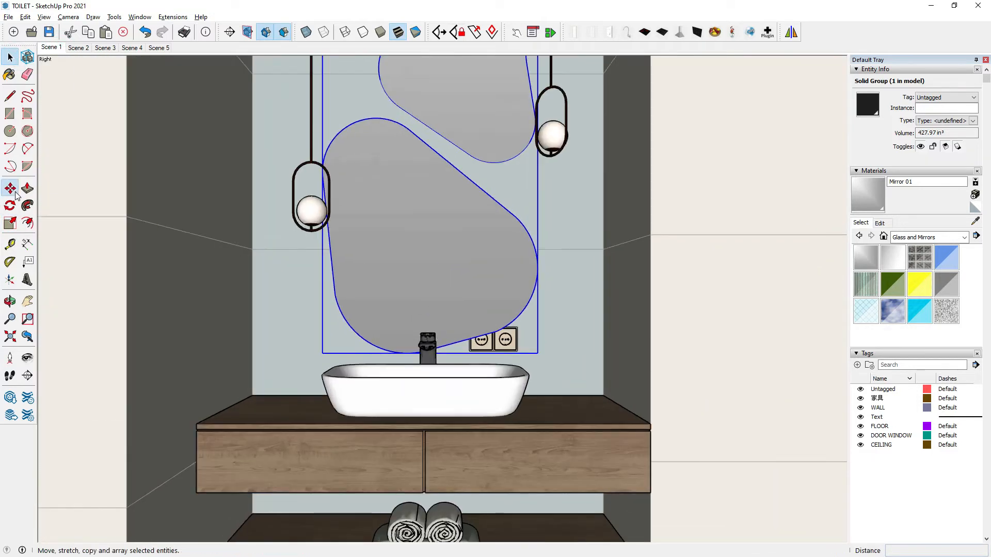
click(10, 188)
scroll(433, 335, down, 1)
click(548, 310)
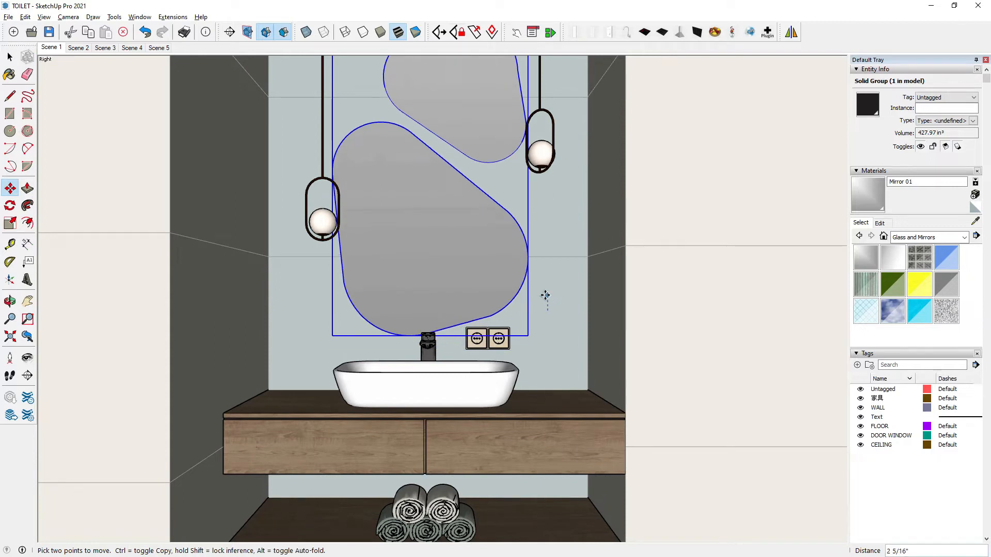
scroll(496, 411, down, 2)
scroll(461, 198, up, 1)
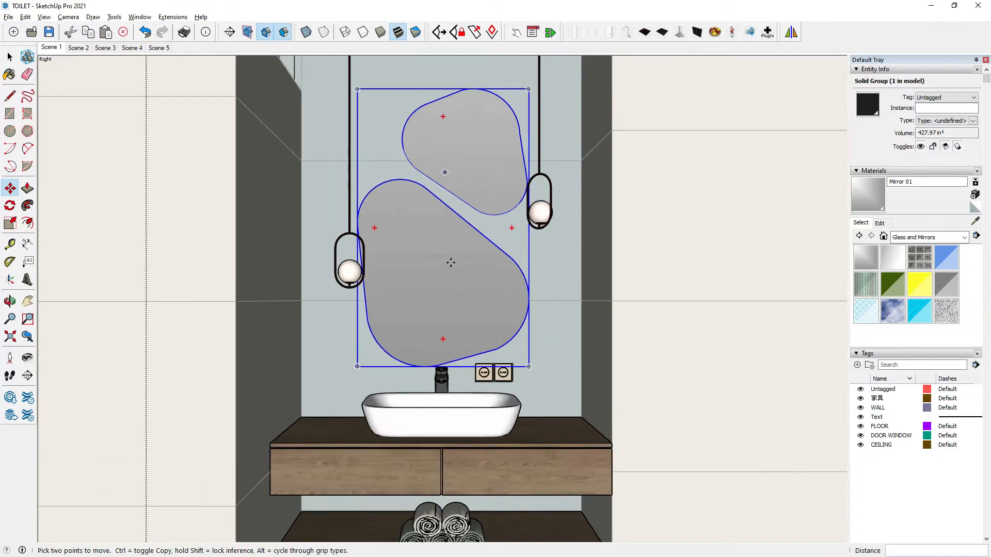
scroll(445, 428, down, 1)
scroll(477, 247, up, 2)
scroll(93, 150, down, 1)
click(10, 57)
click(275, 263)
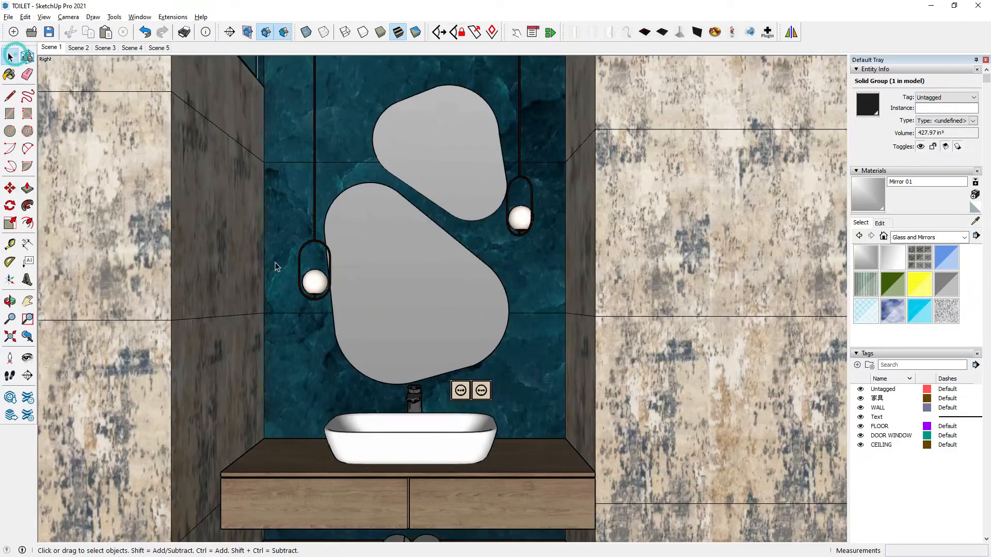
scroll(381, 266, down, 4)
middle_drag(449, 261, 414, 279)
scroll(399, 284, up, 5)
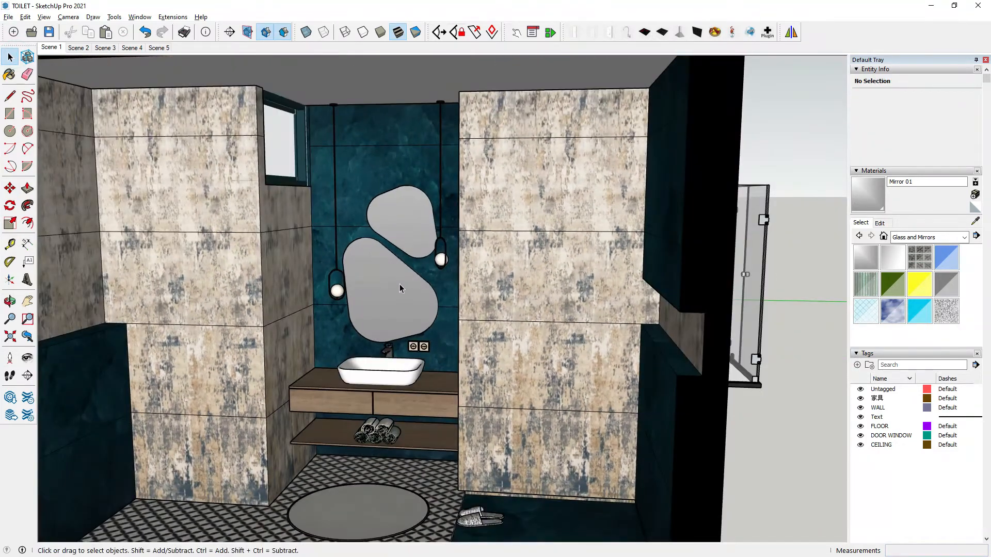
double_click(376, 281)
scroll(382, 280, down, 10)
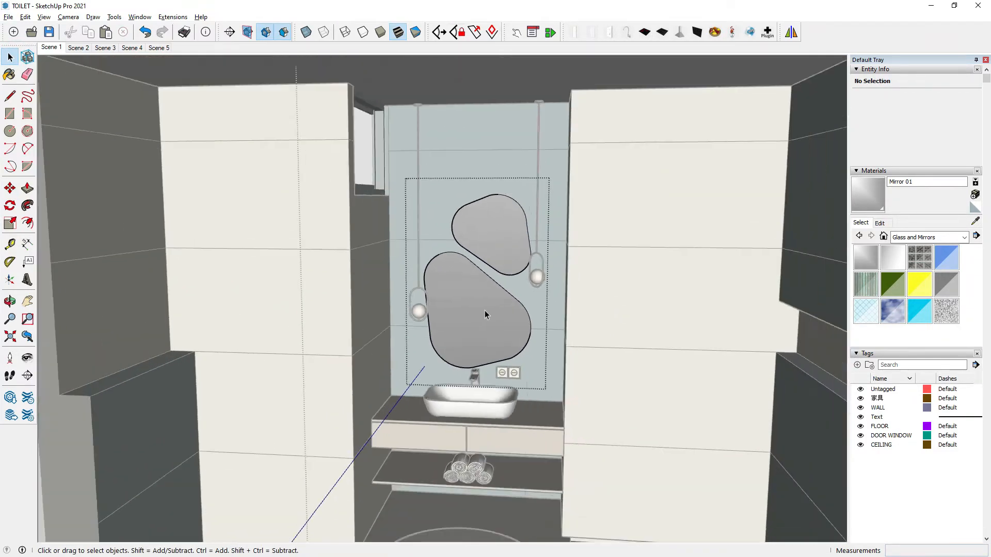
key(Escape)
Step: Select both pendant lamps inside their group and move them forward, away from the mirror wall
middle_drag(606, 293, 424, 319)
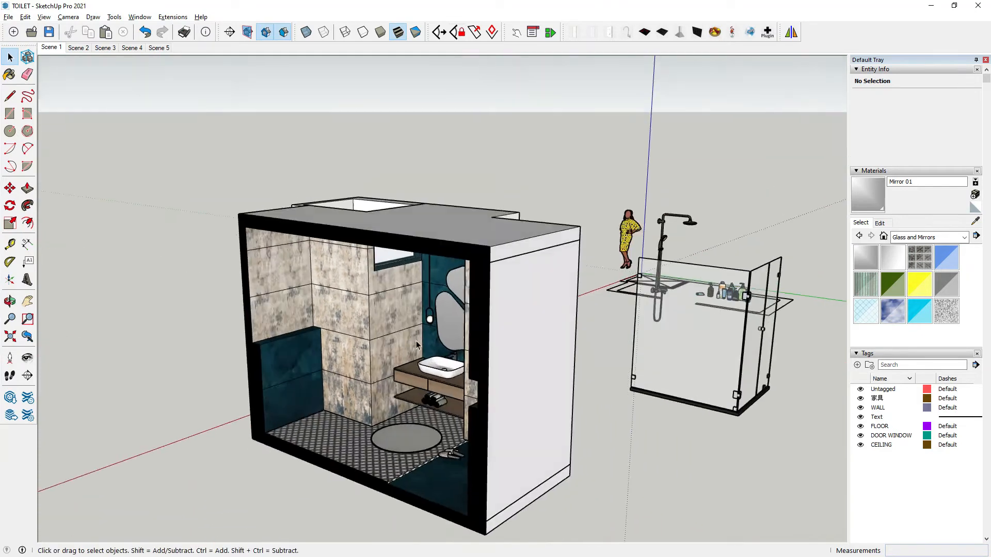
scroll(428, 318, up, 10)
double_click(441, 315)
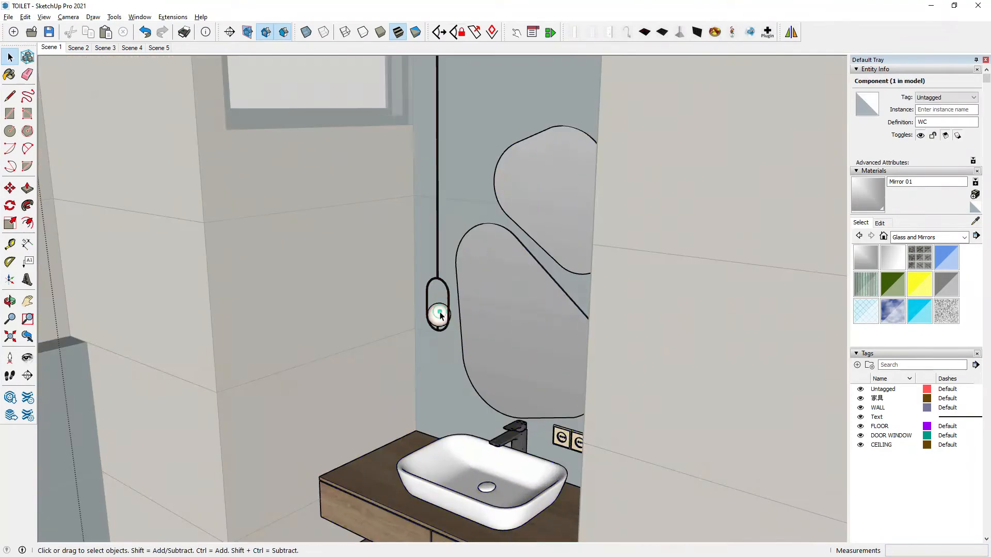
scroll(439, 314, down, 3)
middle_drag(439, 314, 764, 387)
shift+click(571, 280)
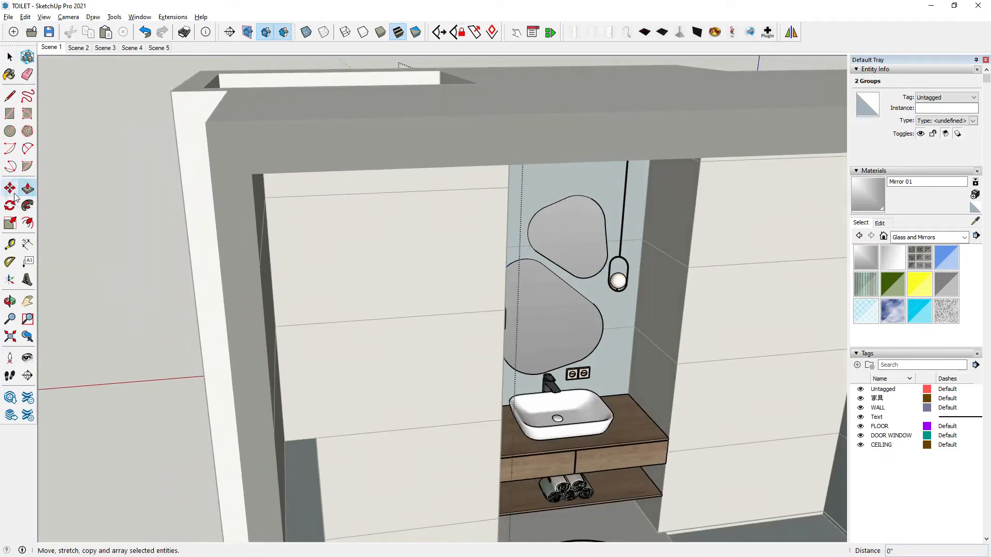
middle_drag(318, 292, 557, 403)
scroll(580, 387, up, 7)
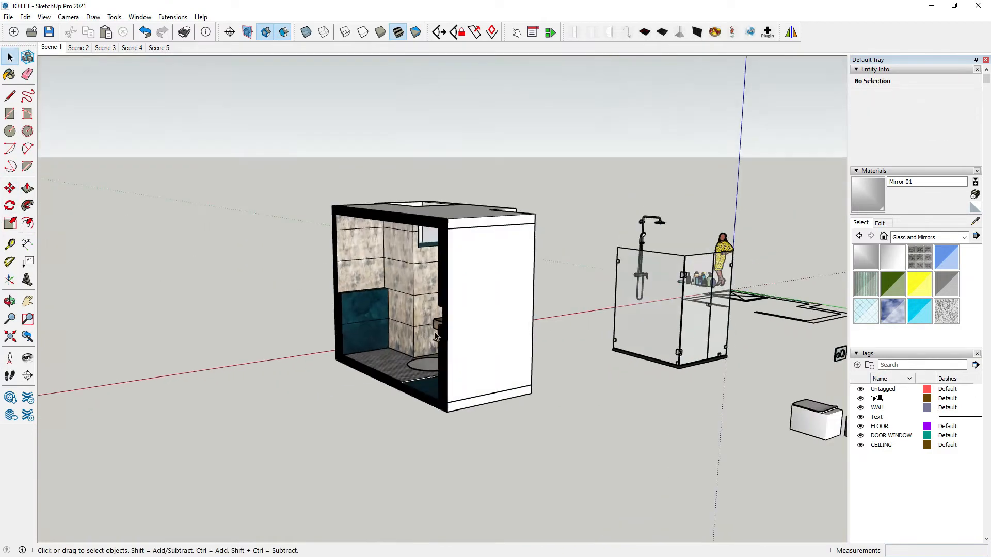
Step: Open the furniture group, rotate the slippers and place them on the patterned floor in front of the round rug
scroll(358, 346, up, 8)
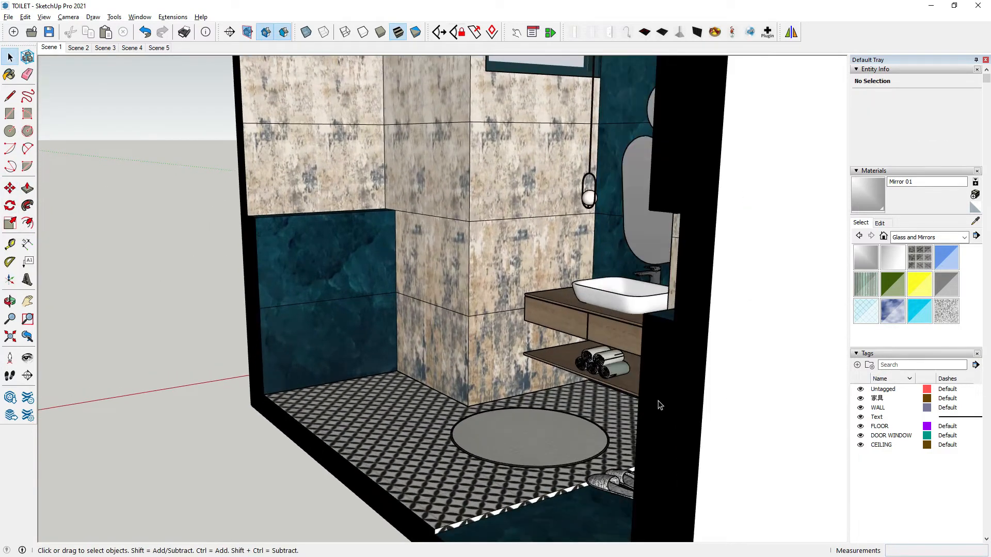
scroll(660, 405, down, 10)
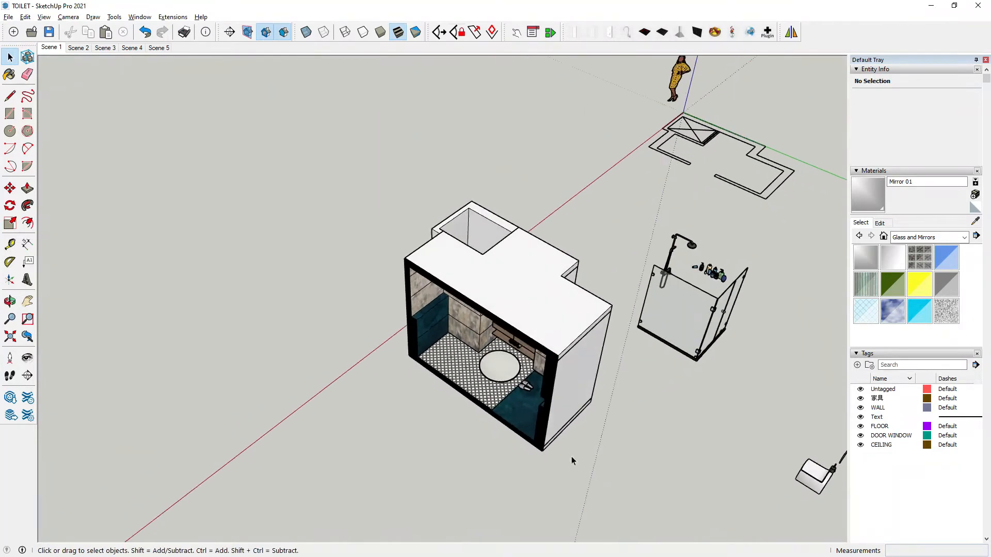
scroll(581, 369, up, 10)
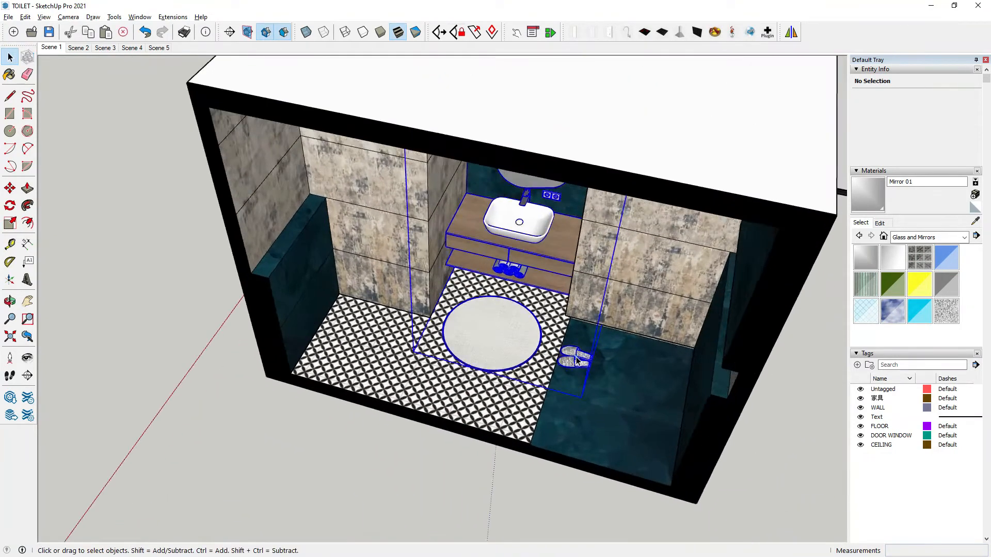
double_click(576, 358)
scroll(576, 358, up, 2)
click(576, 357)
scroll(576, 357, up, 2)
double_click(576, 357)
click(576, 357)
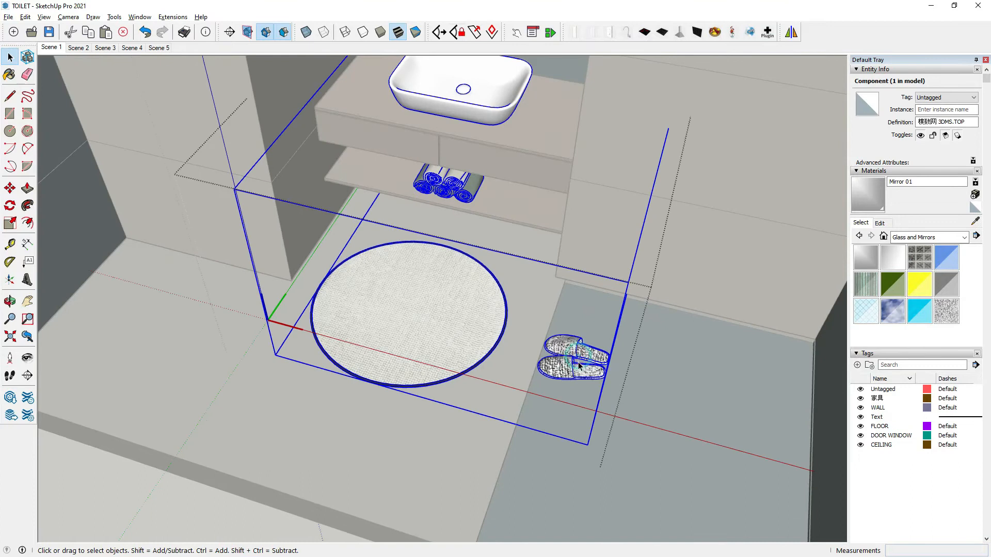
double_click(578, 366)
click(574, 368)
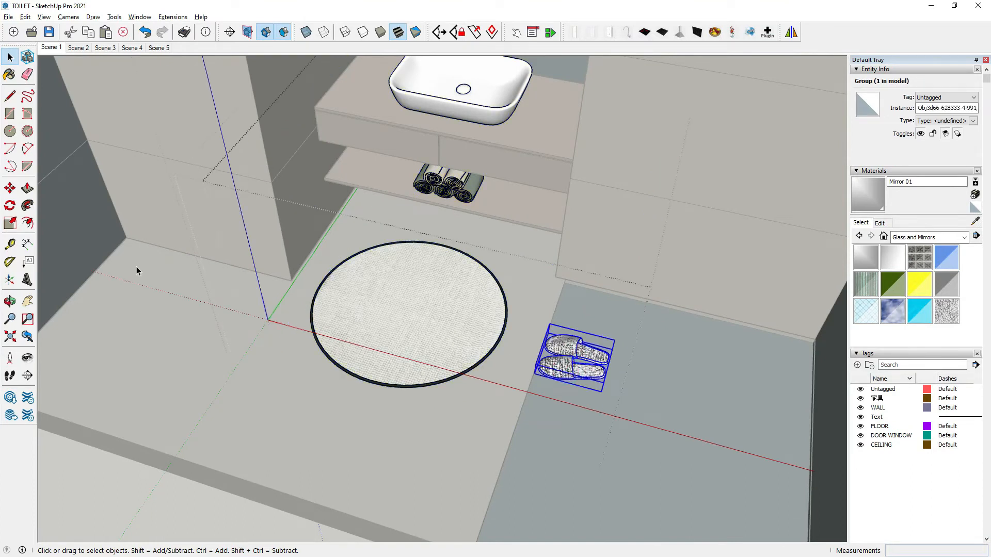
key(Escape)
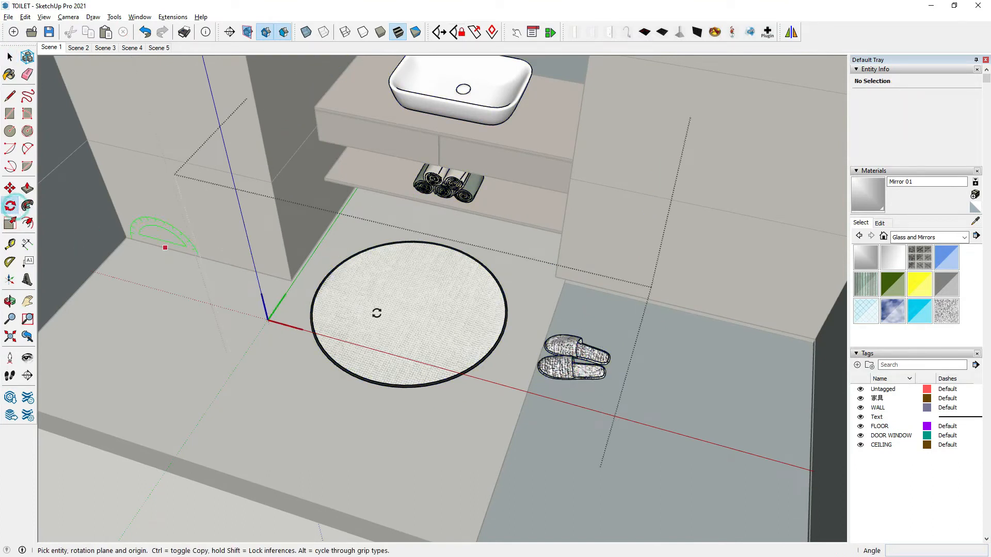
click(411, 308)
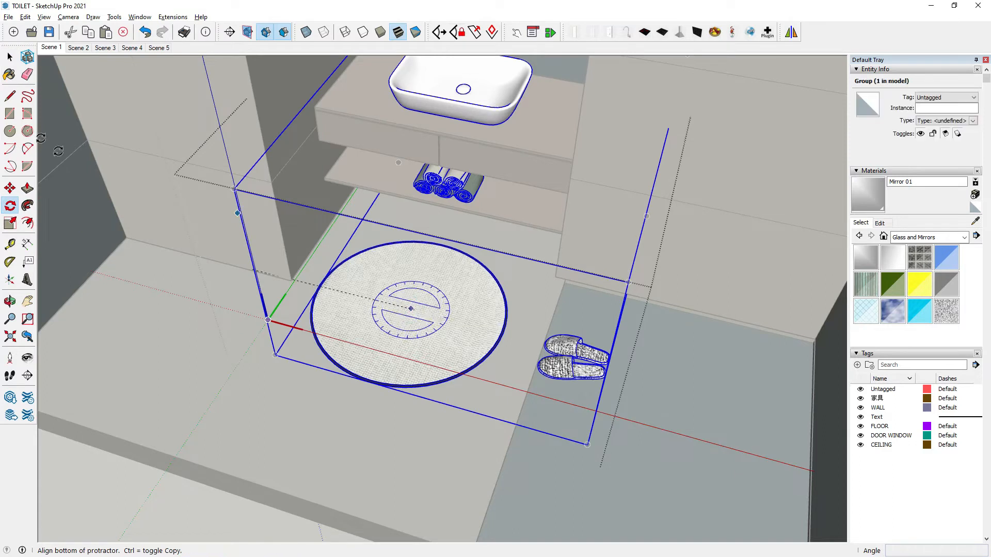
click(10, 58)
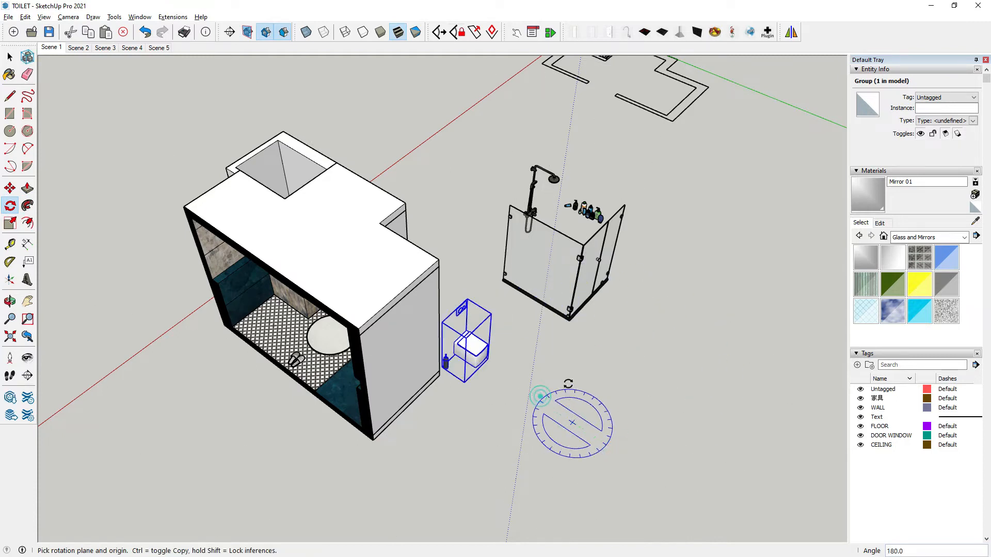
Step: Move the toilet group with its brush and flush plate into the room, against the low teal wall on the patterned floor
click(11, 188)
scroll(499, 298, down, 2)
middle_drag(415, 321, 315, 324)
scroll(457, 341, up, 8)
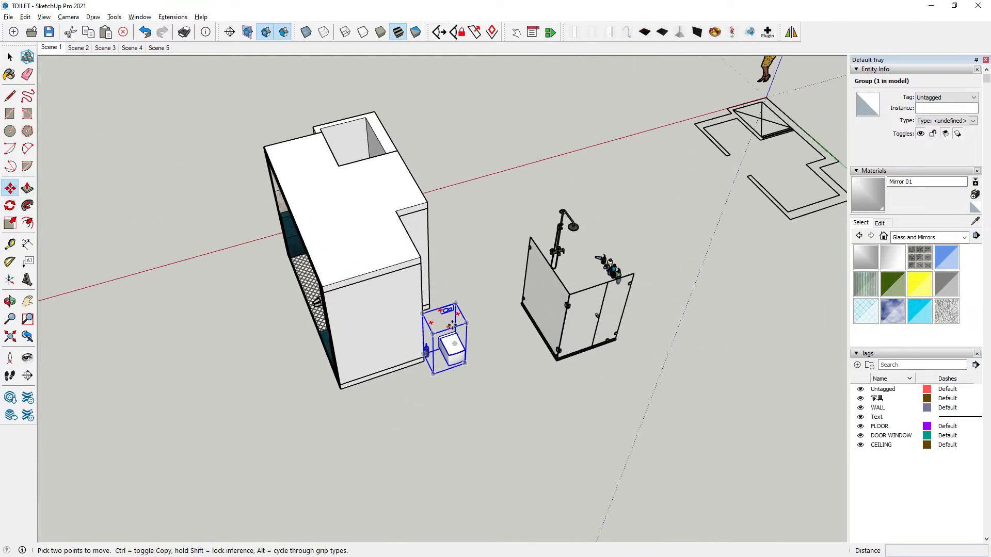
middle_drag(382, 304, 289, 289)
scroll(450, 349, up, 3)
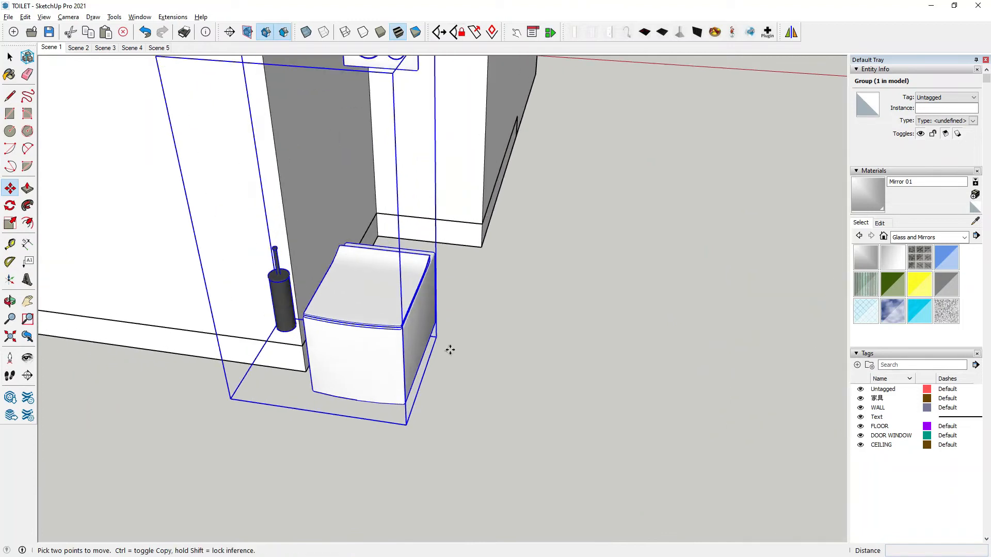
click(437, 337)
scroll(645, 386, down, 5)
middle_drag(372, 302, 511, 279)
scroll(414, 210, up, 6)
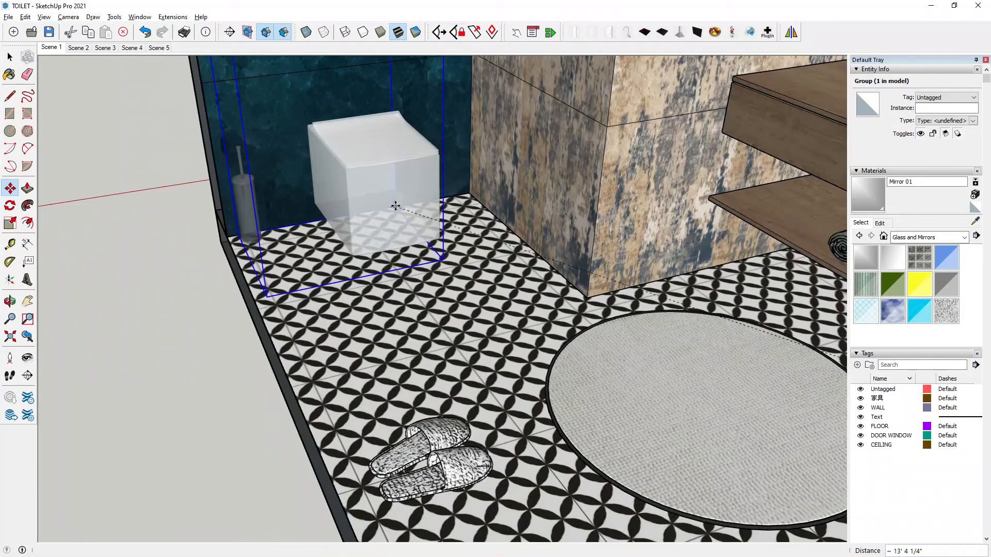
click(396, 206)
Step: Switch to Scene 2, open the toilet group and raise only the toilet about 3" above the floor
click(82, 50)
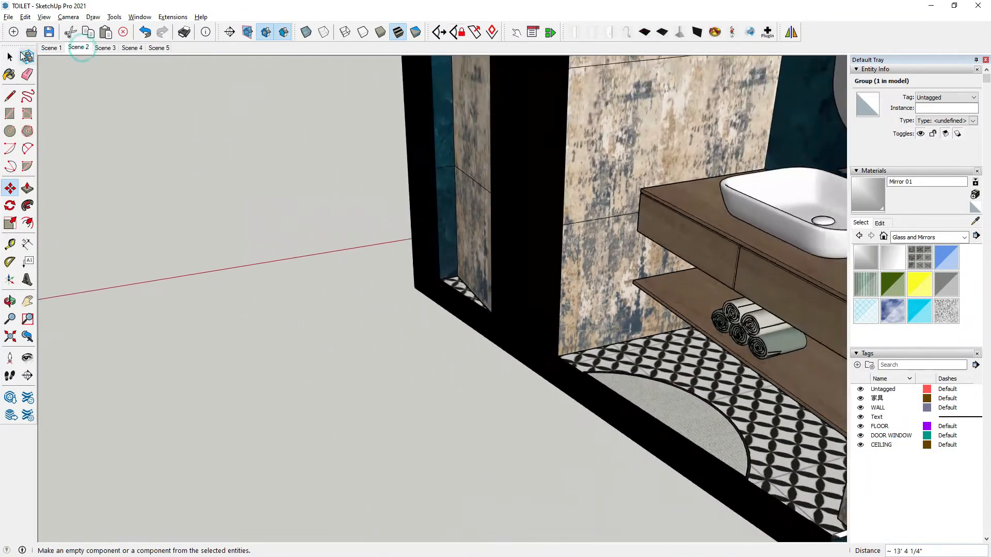
key(space)
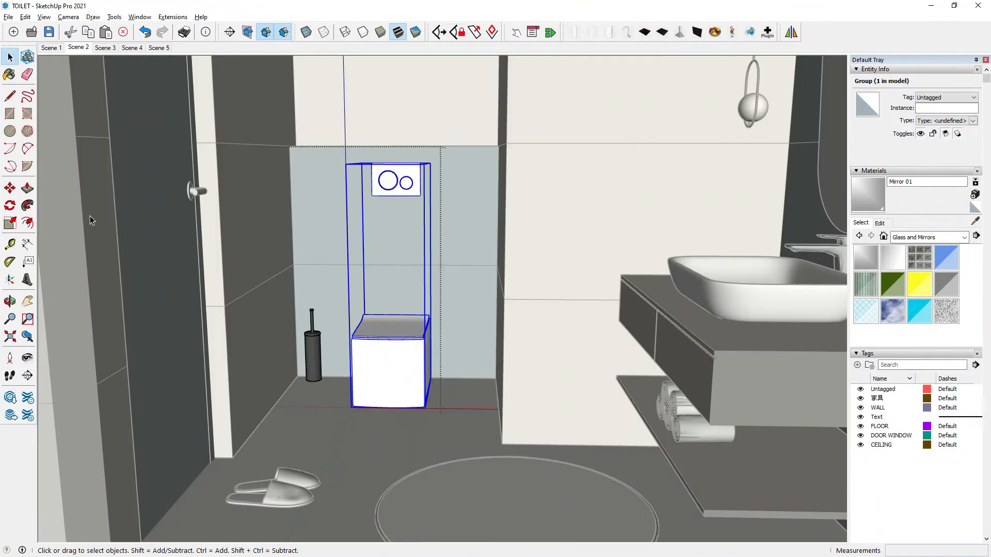
double_click(403, 368)
click(10, 188)
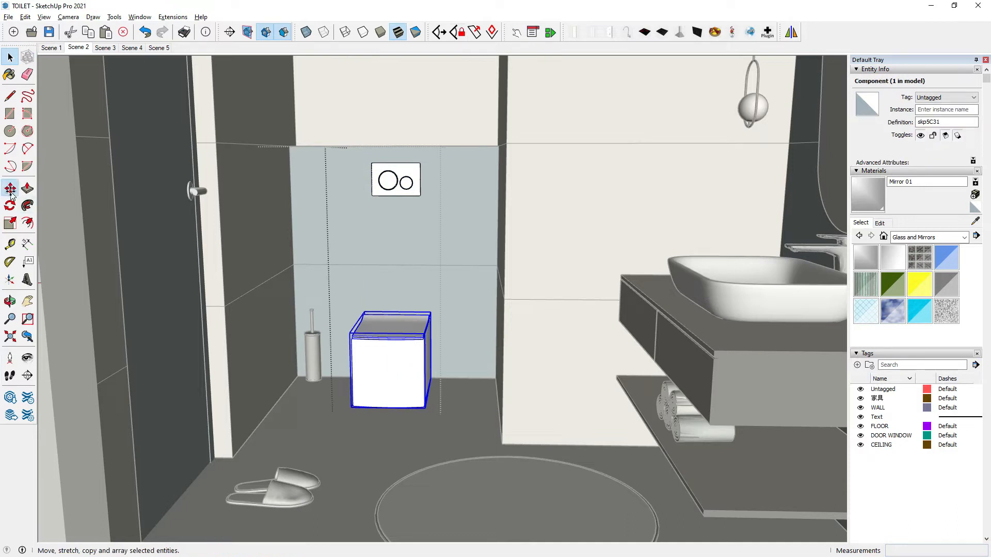
click(441, 288)
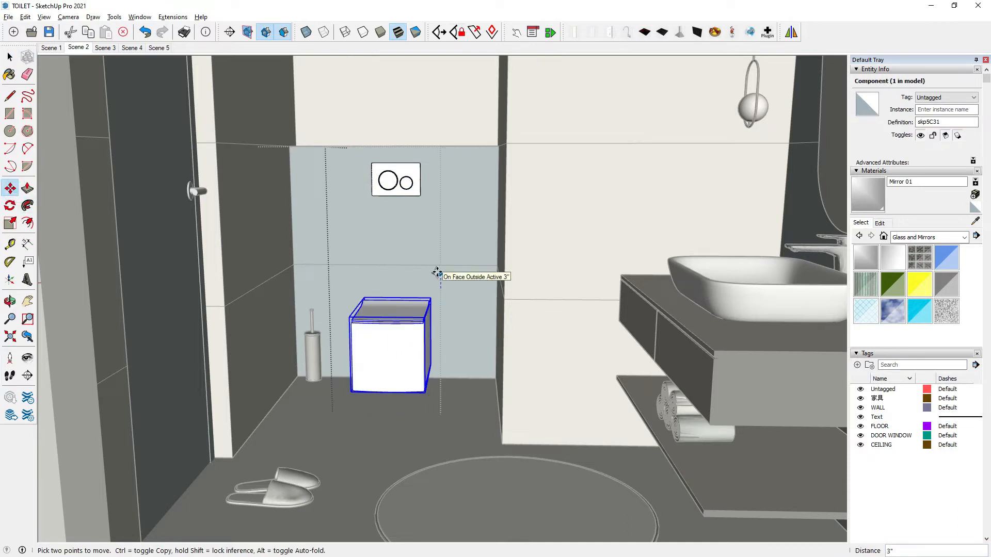
middle_drag(446, 260, 23, 43)
click(14, 59)
Step: Close the toilet group, examine the furnished room from several angles, and switch to the Scene 3 view
scroll(400, 203, down, 2)
middle_drag(403, 280, 405, 346)
scroll(404, 234, down, 3)
click(431, 229)
middle_drag(431, 230, 426, 206)
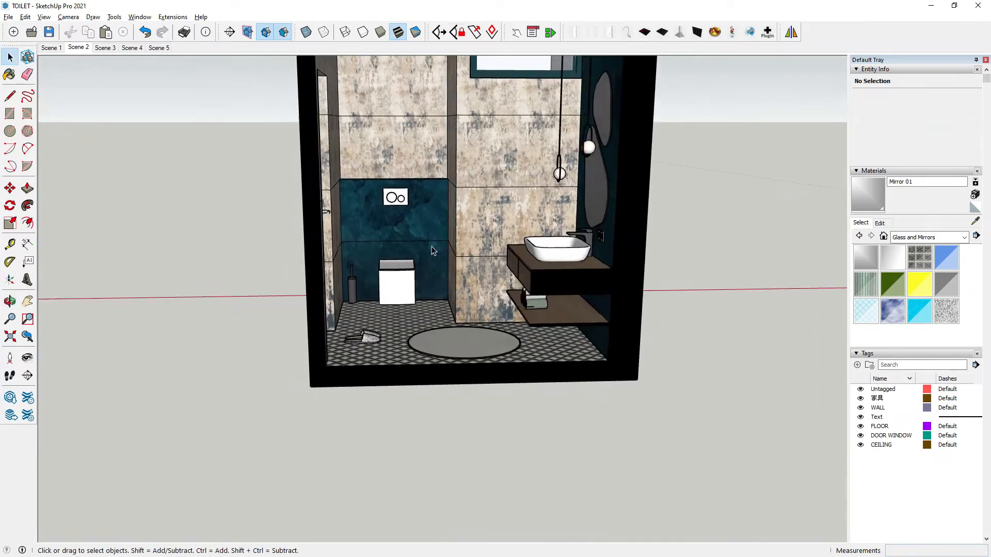
scroll(432, 250, down, 2)
scroll(393, 308, up, 3)
scroll(393, 308, down, 2)
middle_drag(393, 308, 393, 286)
scroll(409, 271, up, 3)
scroll(407, 267, up, 1)
scroll(398, 279, down, 3)
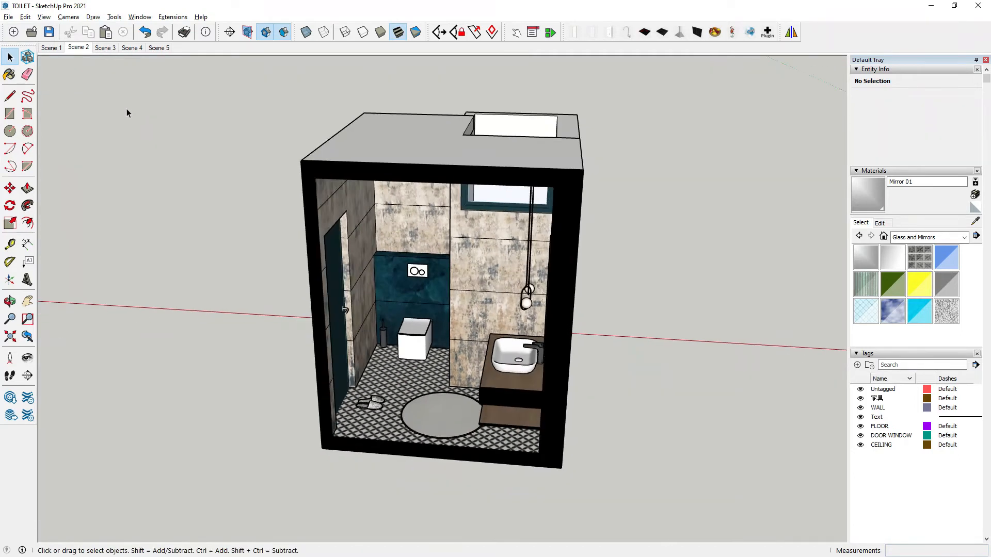
click(105, 48)
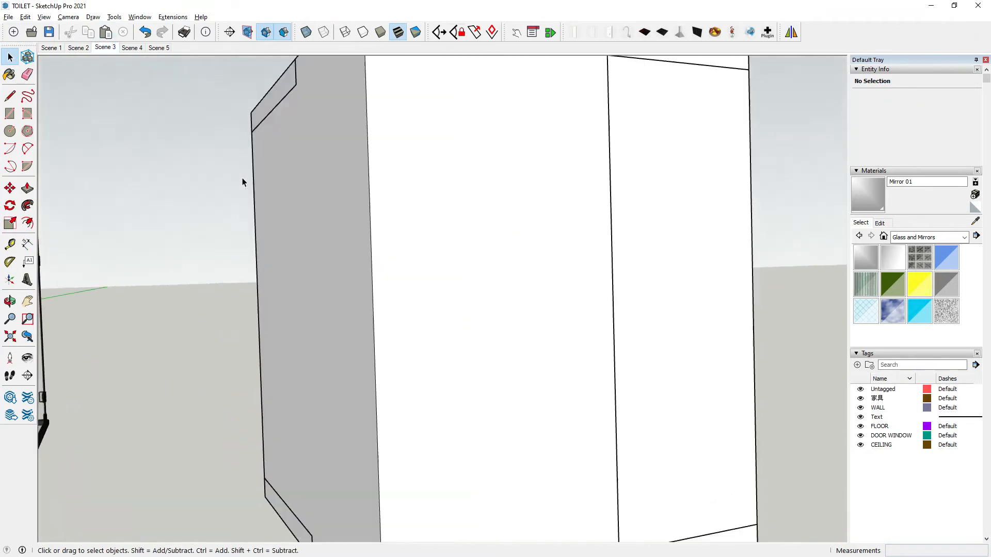
Step: Switch to Scene 5 and rotate the shower fixture set a quarter turn on the ground plane
scroll(310, 208, down, 3)
middle_drag(310, 208, 343, 278)
scroll(343, 278, down, 1)
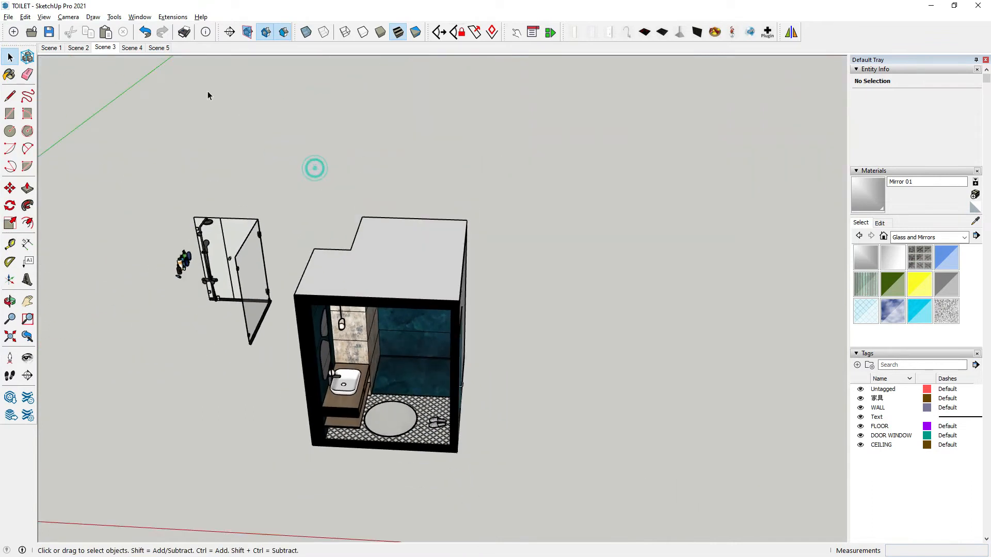
click(156, 48)
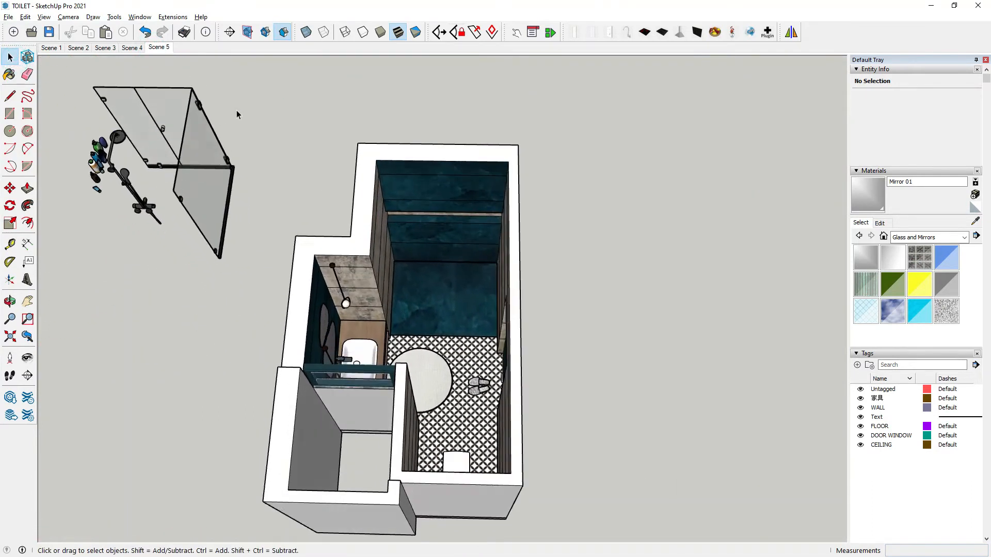
scroll(406, 298, down, 3)
scroll(277, 269, up, 2)
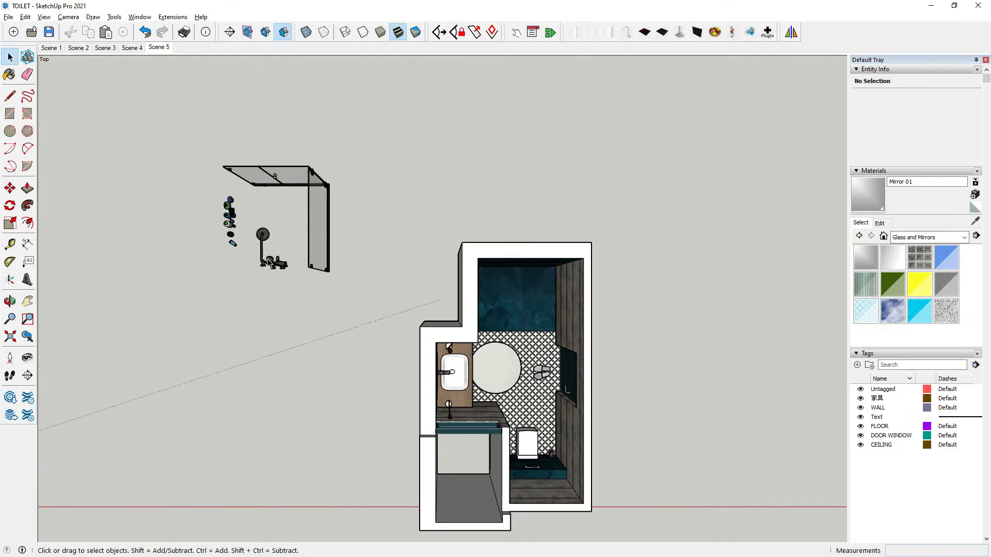
scroll(277, 269, up, 1)
click(276, 268)
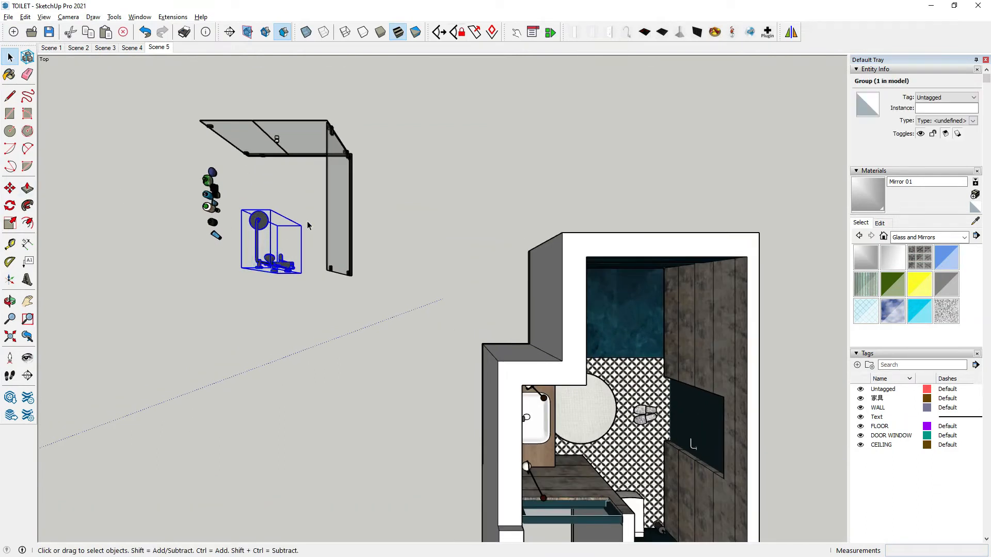
click(10, 206)
click(297, 287)
click(338, 288)
click(296, 322)
Step: Move the shower fixture set into the shower area, mounting it against the mottled beige tile wall
click(10, 188)
middle_drag(212, 278, 260, 253)
scroll(265, 253, up, 1)
click(266, 256)
middle_drag(723, 376, 575, 351)
scroll(573, 349, up, 1)
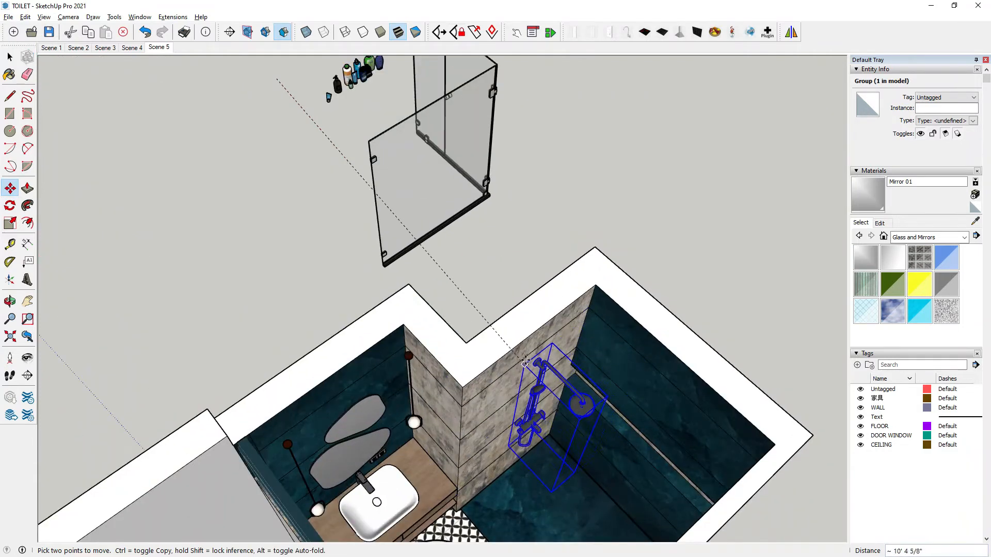
key(Left)
key(Right)
click(543, 345)
middle_drag(543, 345, 432, 385)
scroll(521, 258, up, 1)
click(484, 262)
click(467, 264)
click(428, 380)
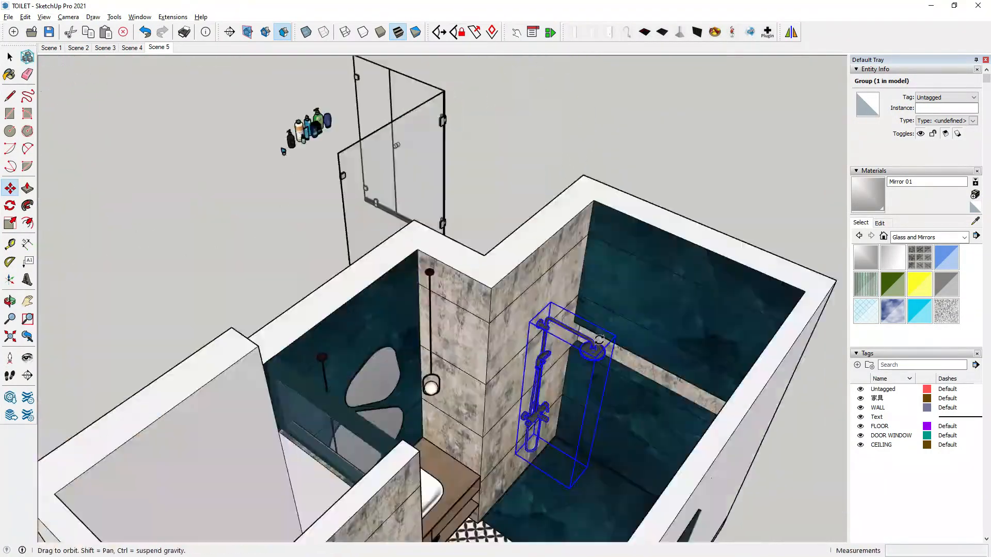
Step: Adjust the shower set's height on the tile wall by raising it and finally lowering it 3 13/16"
scroll(432, 385, up, 3)
middle_drag(431, 309, 431, 289)
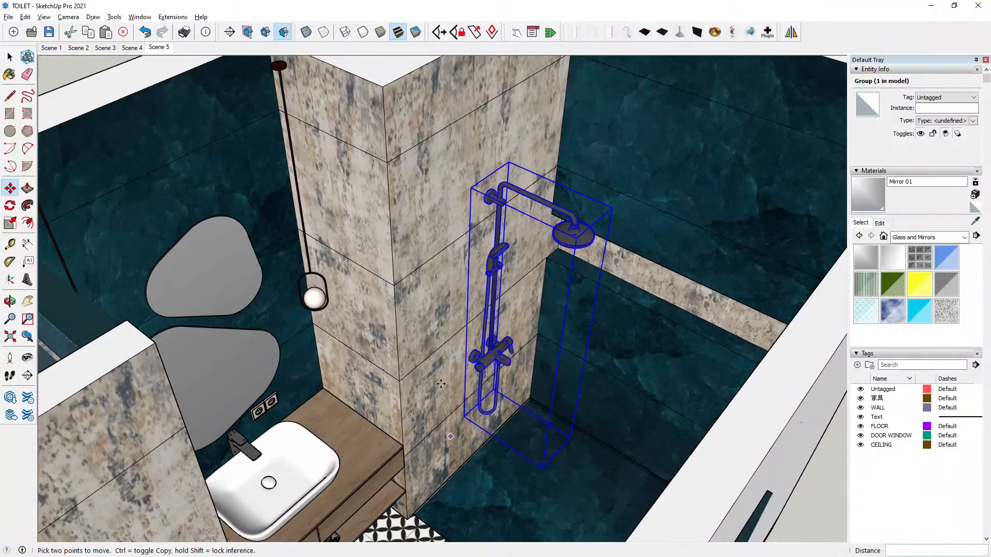
click(457, 263)
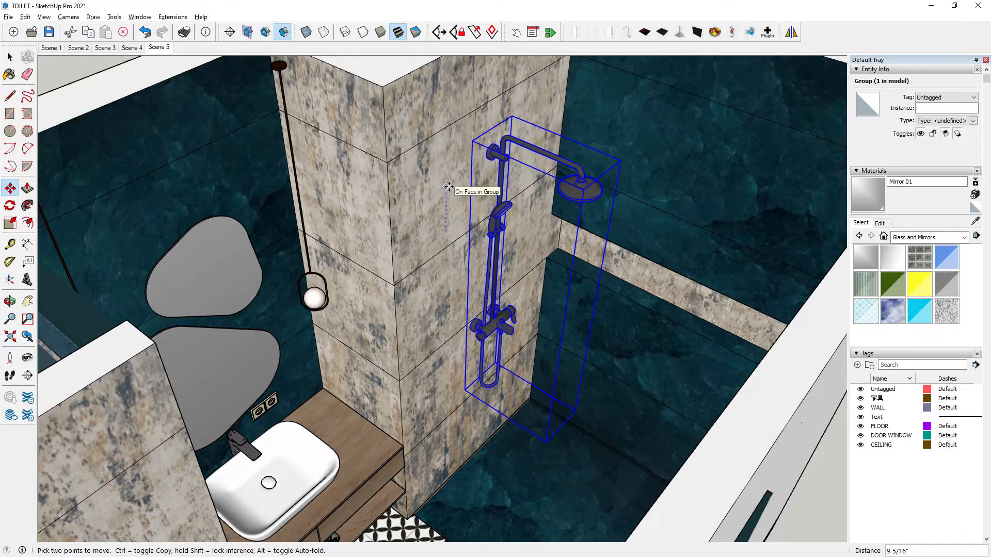
middle_drag(434, 234, 490, 235)
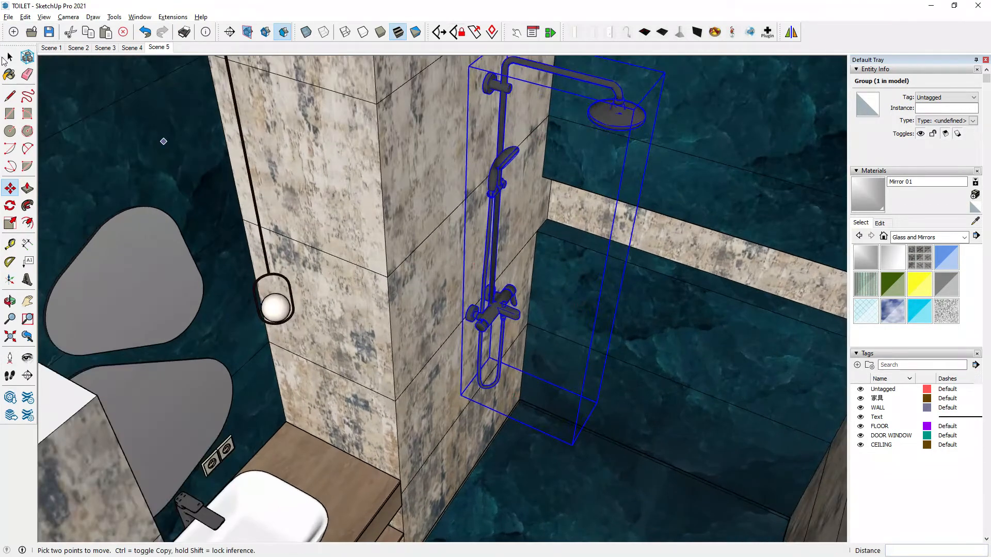
click(11, 101)
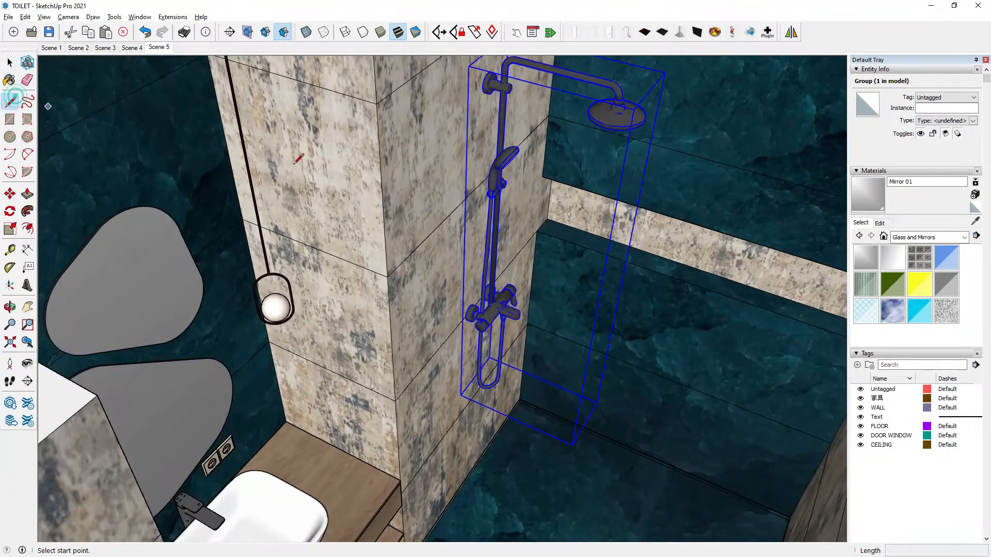
scroll(298, 159, up, 5)
scroll(366, 213, up, 2)
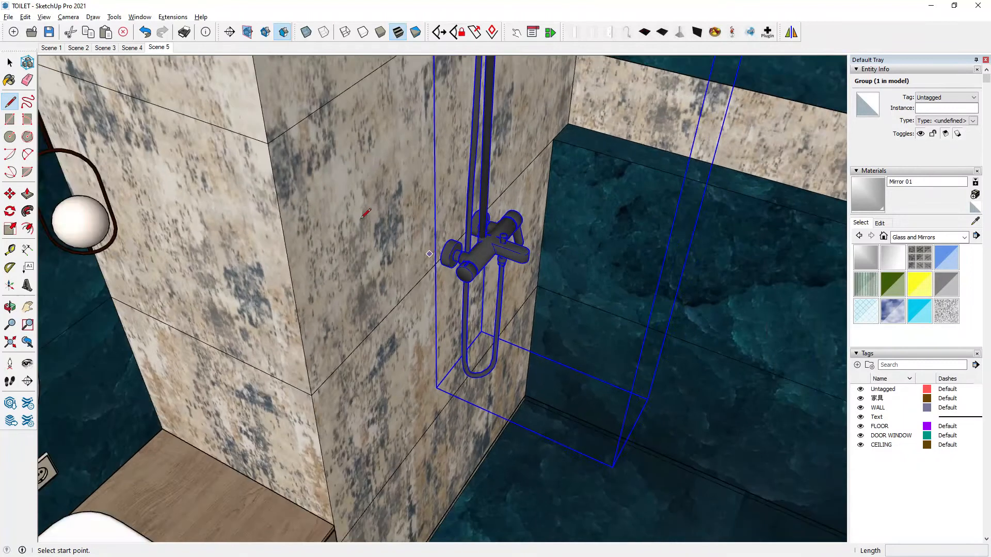
click(390, 212)
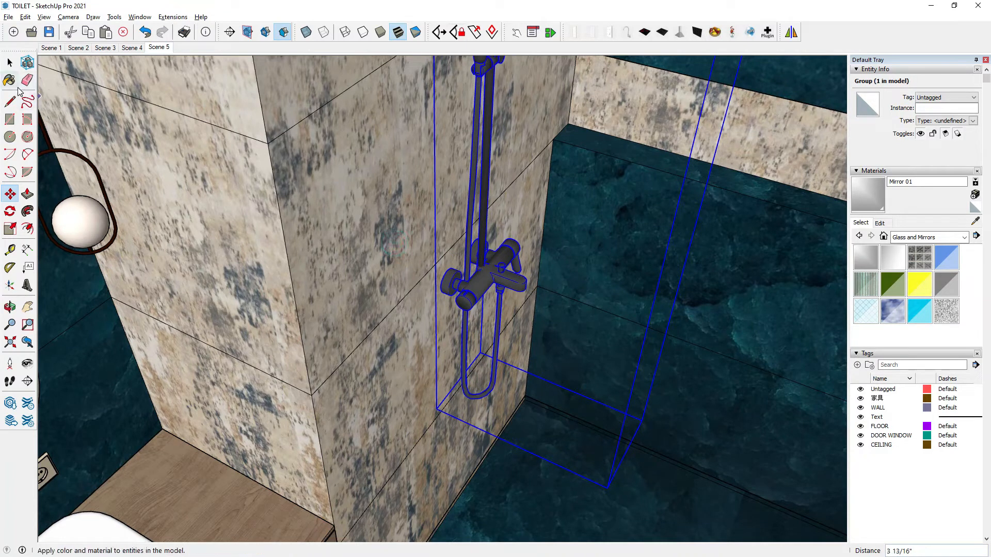
click(9, 63)
Step: Open the glass shower enclosure group and delete its side panel with the clips, leaving the panels with the knob
scroll(393, 258, down, 5)
middle_drag(392, 258, 635, 101)
click(634, 101)
scroll(498, 206, down, 3)
middle_drag(492, 211, 447, 335)
shift+middle_drag(317, 175, 356, 220)
scroll(358, 219, up, 1)
click(356, 160)
scroll(355, 153, up, 2)
double_click(367, 195)
scroll(367, 195, up, 1)
scroll(389, 264, down, 1)
middle_drag(389, 264, 393, 202)
scroll(405, 265, down, 1)
click(398, 203)
scroll(330, 256, up, 1)
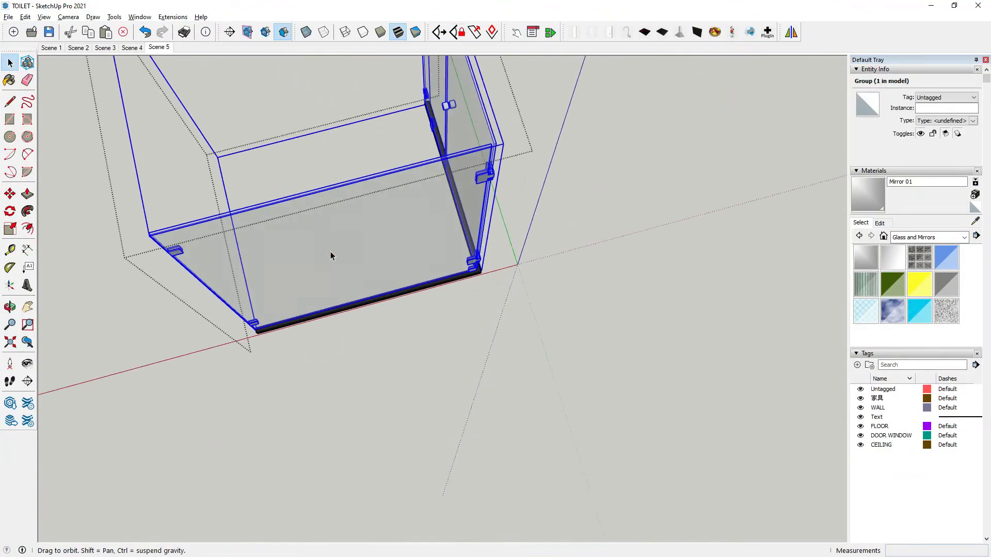
middle_drag(331, 256, 427, 156)
scroll(427, 156, up, 2)
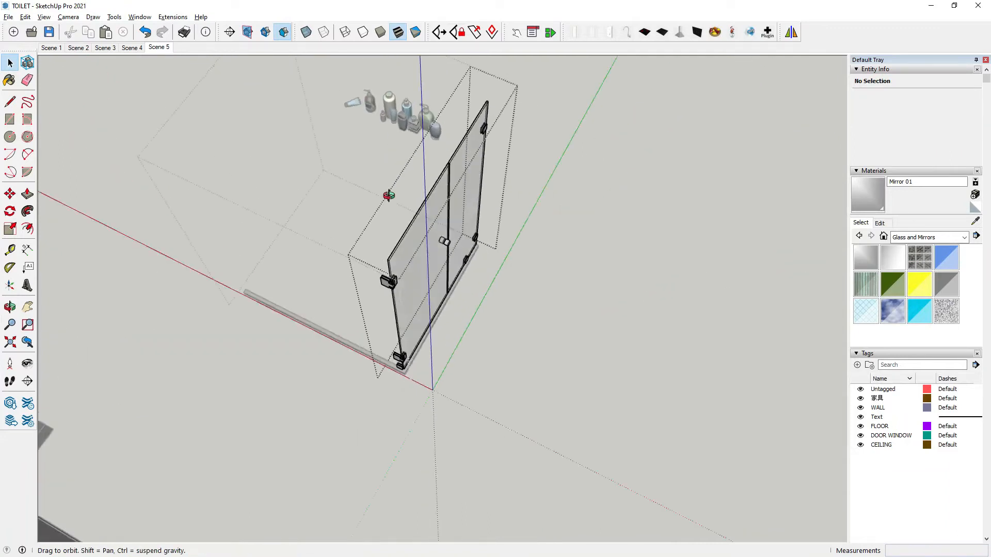
Step: Delete the black floor rails of the glass shower enclosure
middle_drag(387, 194, 495, 233)
click(546, 265)
click(504, 284)
scroll(345, 356, up, 1)
middle_drag(345, 356, 520, 336)
scroll(383, 393, up, 1)
scroll(600, 302, up, 2)
scroll(507, 394, up, 3)
scroll(498, 413, down, 3)
scroll(490, 430, up, 3)
double_click(490, 429)
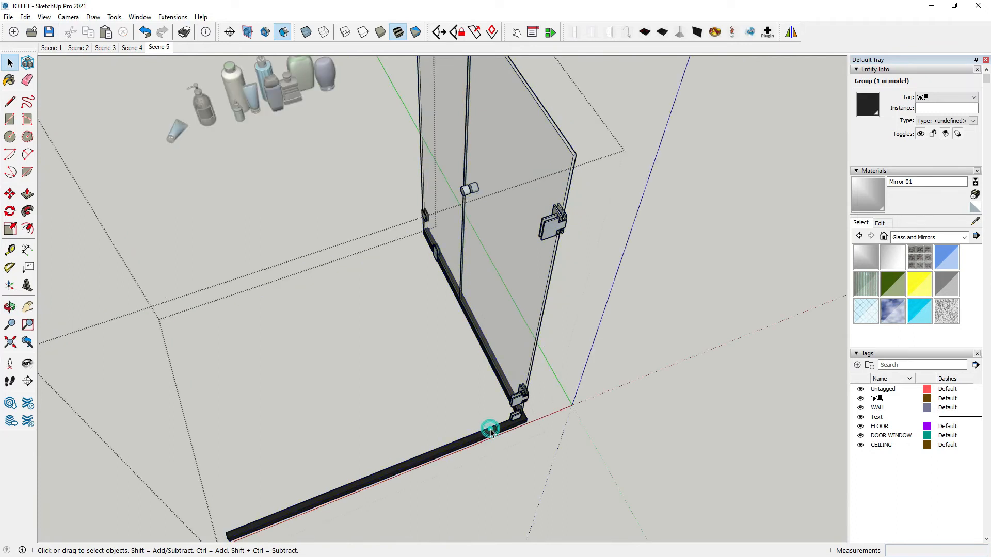
Step: Move the glass enclosure into the room, aligning its base with the shower floor edge and the beige tile wall
scroll(490, 432, down, 3)
middle_drag(490, 433, 266, 357)
click(502, 368)
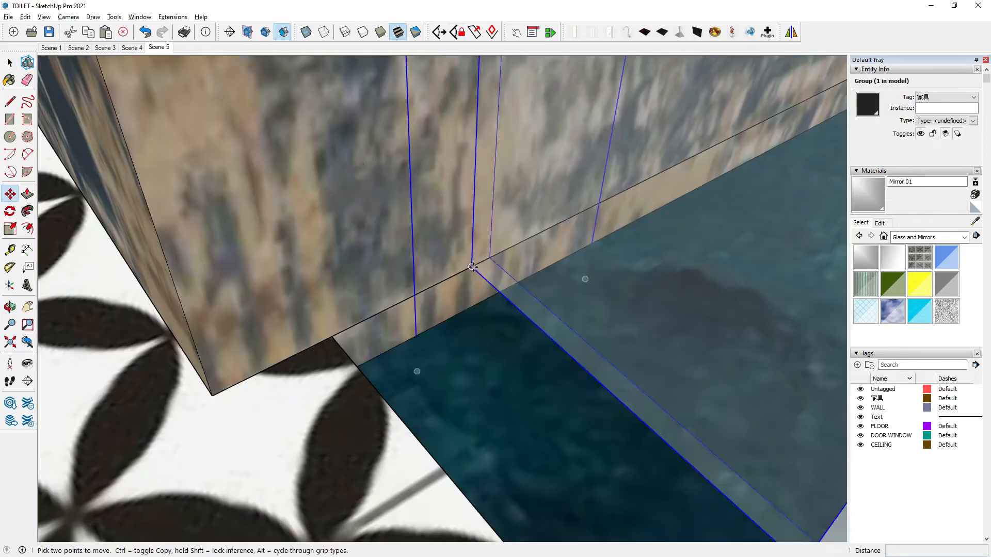
click(471, 268)
middle_drag(393, 352, 93, 304)
scroll(347, 259, down, 2)
scroll(342, 259, up, 3)
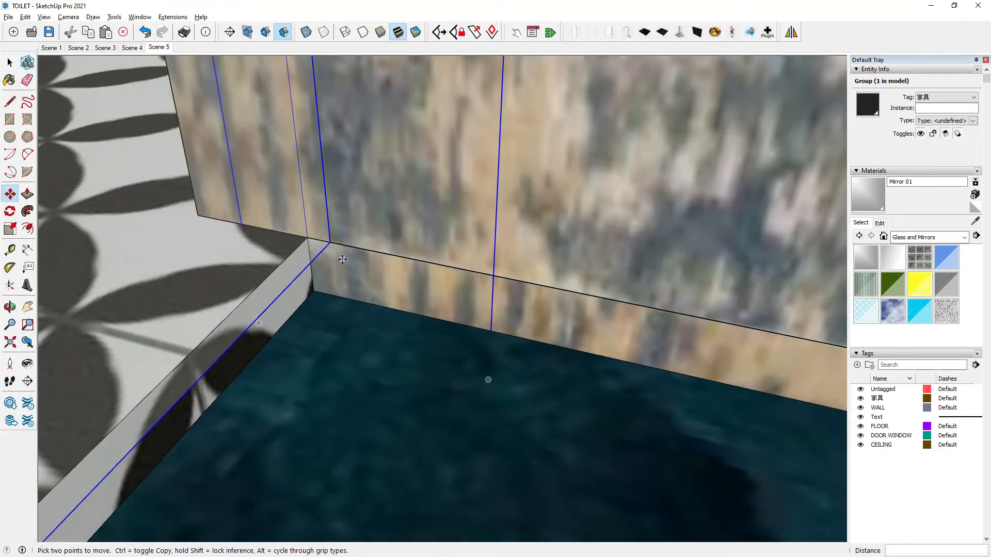
middle_drag(317, 240, 333, 265)
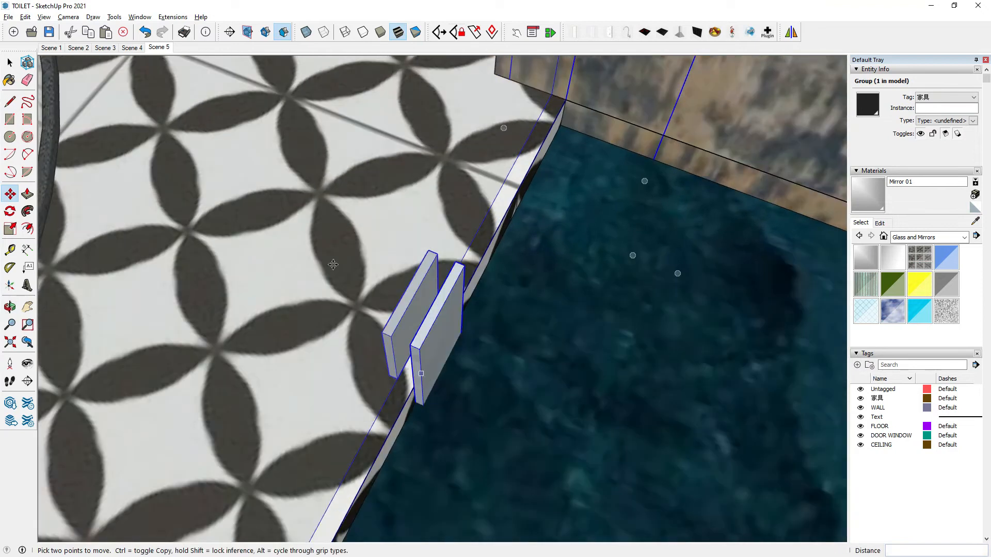
middle_drag(461, 366, 99, 154)
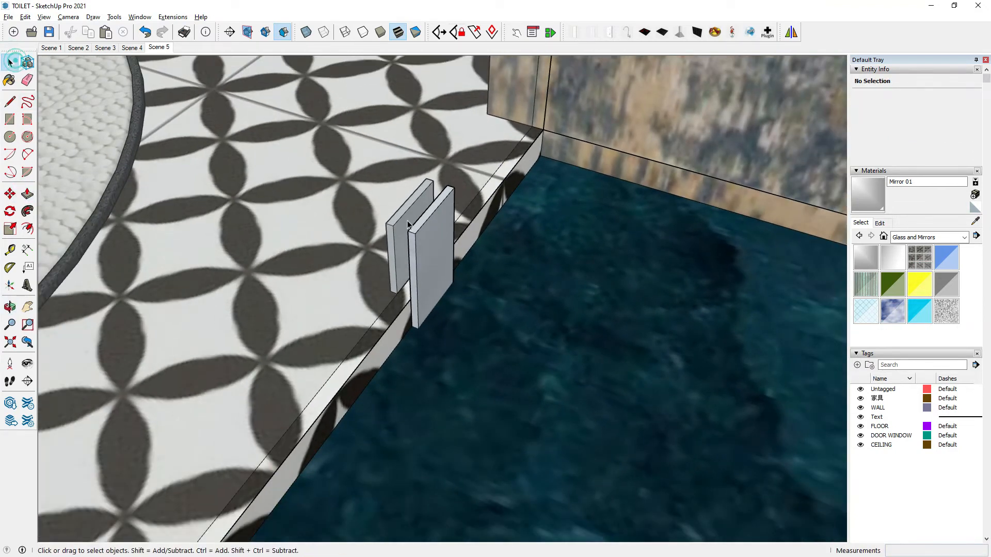
middle_drag(407, 225, 508, 296)
scroll(508, 296, down, 8)
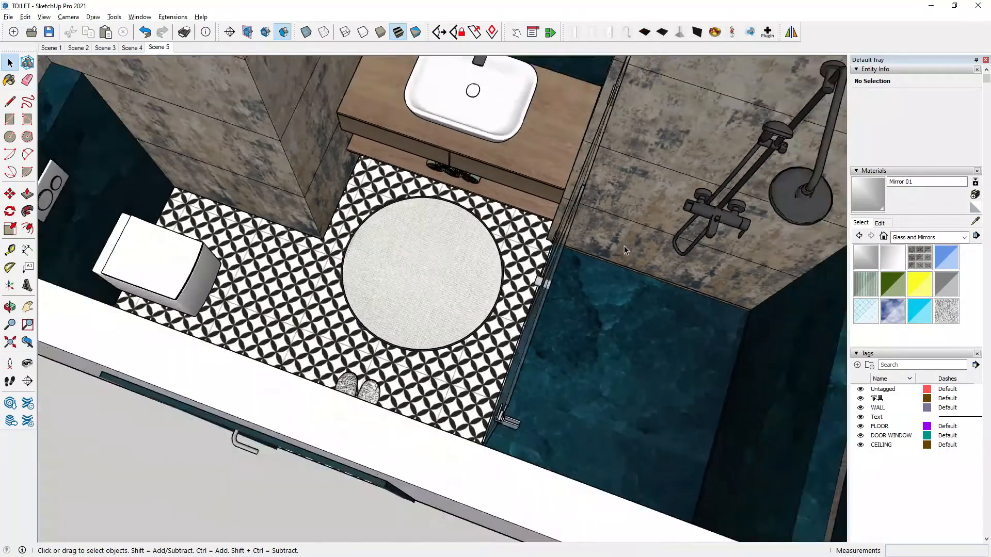
Step: Open the placed enclosure and move the glass door panel with its two hinges sideways to the wall opposite the shower set
middle_drag(624, 246, 423, 258)
scroll(423, 258, down, 4)
middle_drag(423, 310, 351, 314)
scroll(499, 370, up, 6)
click(496, 340)
scroll(445, 333, up, 1)
double_click(429, 321)
click(428, 321)
scroll(397, 314, up, 1)
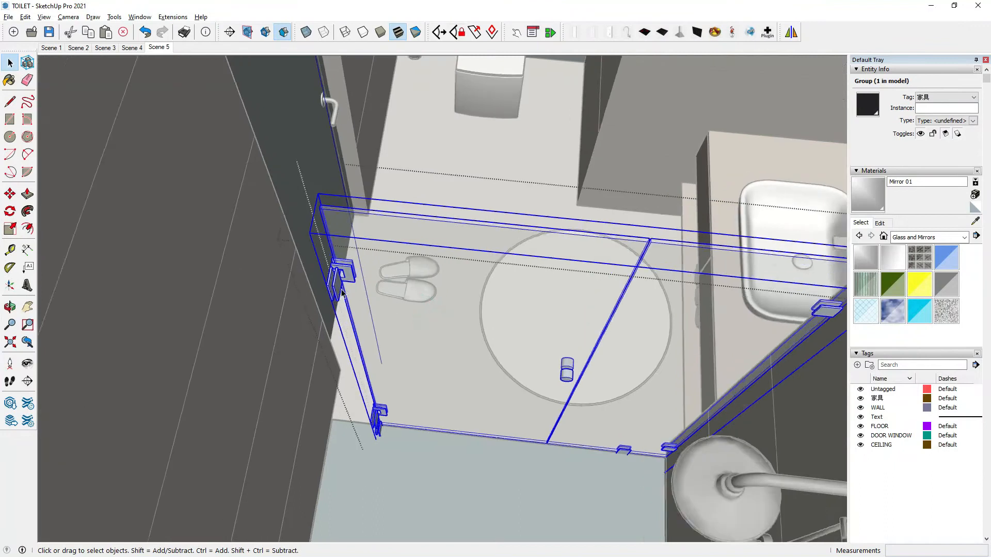
scroll(341, 289, up, 1)
double_click(371, 282)
shift+click(385, 308)
scroll(386, 308, up, 3)
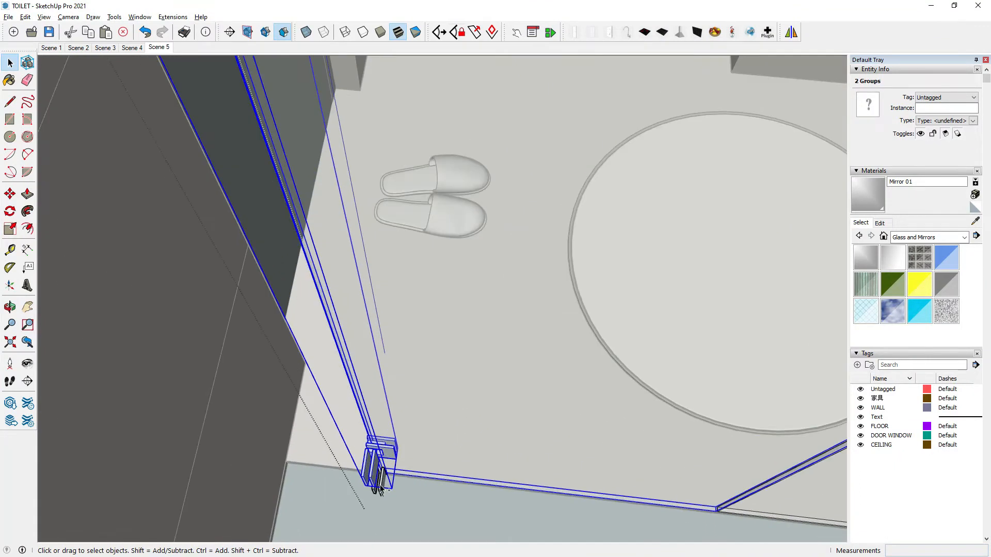
shift+click(381, 486)
scroll(384, 464, down, 5)
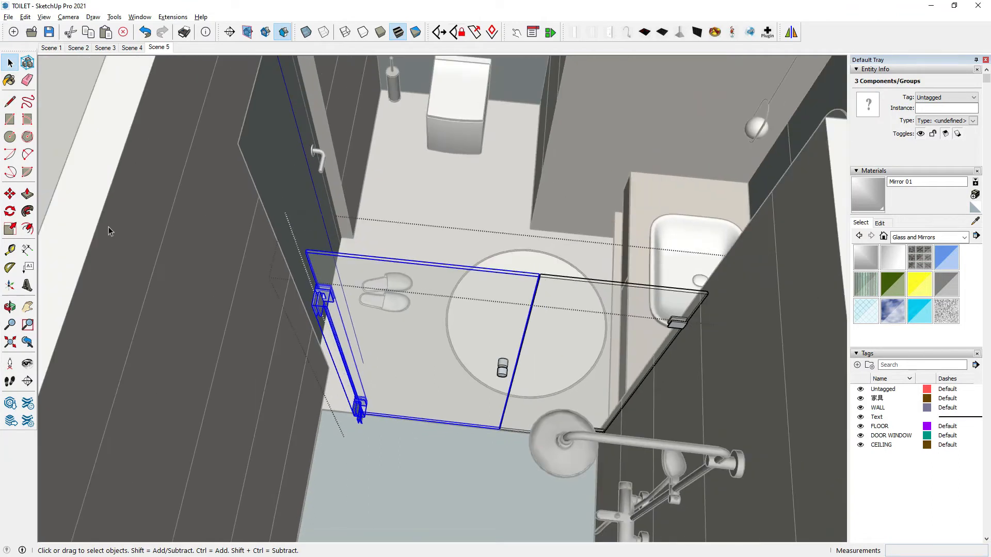
click(10, 193)
middle_drag(288, 310, 302, 272)
scroll(307, 270, up, 2)
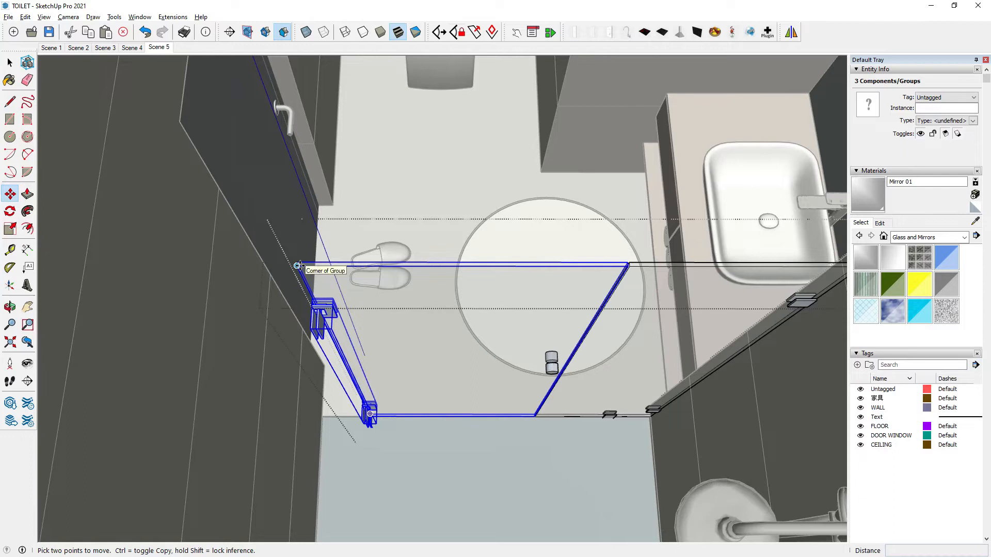
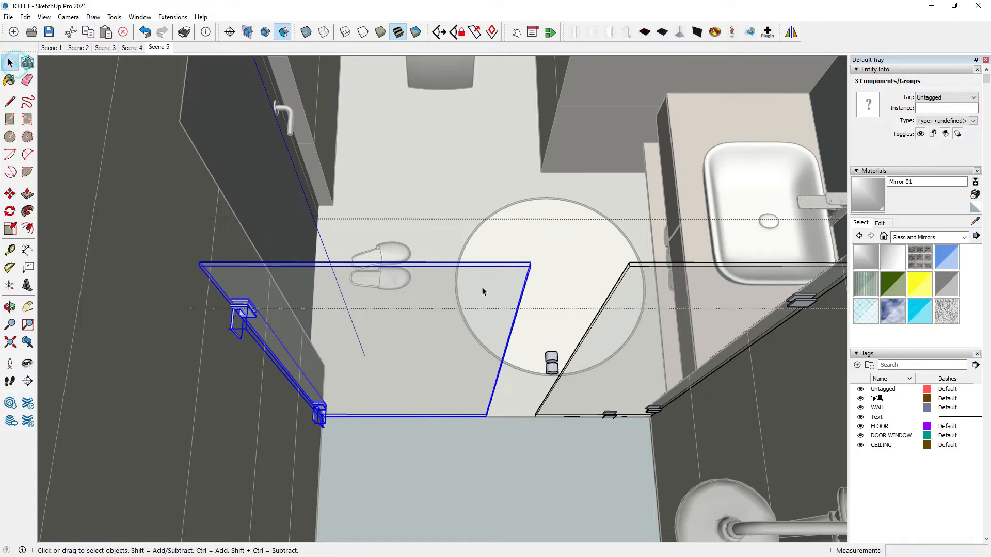
Step: Move the door knob 8 15/16" sideways to the free edge of the shifted glass door
click(604, 333)
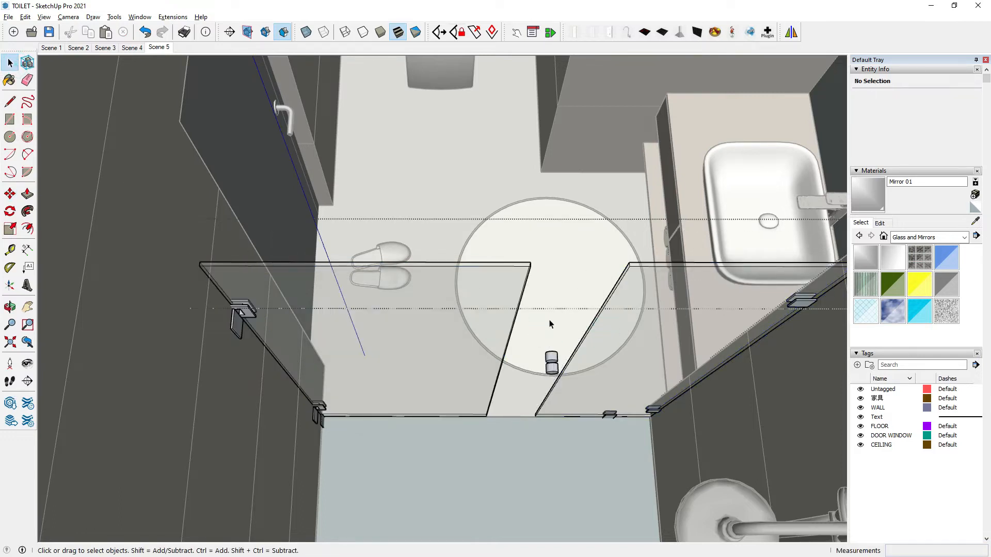
click(12, 195)
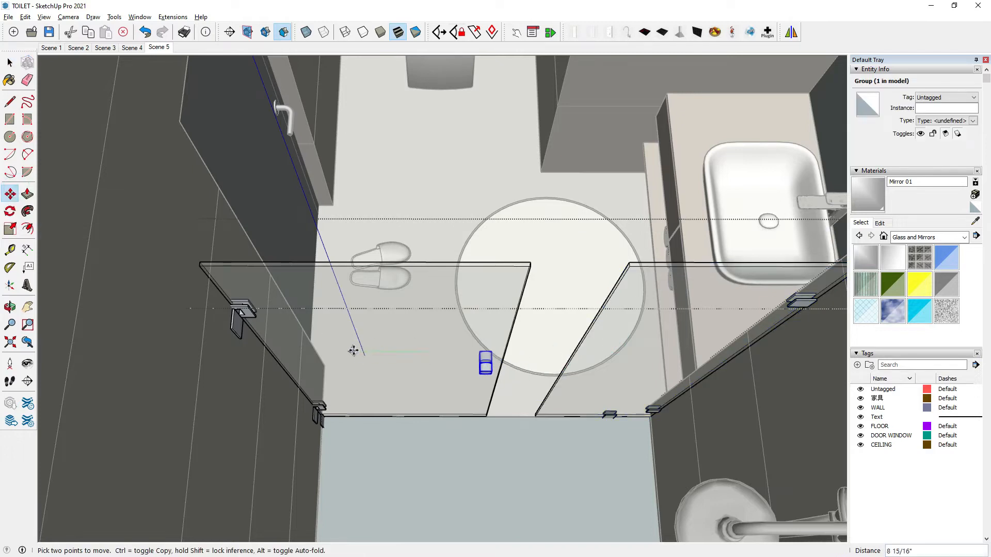
click(17, 64)
Step: Open the fixed glass panel and Push/Pull its free edge 8 3/4" toward the door panel
double_click(633, 357)
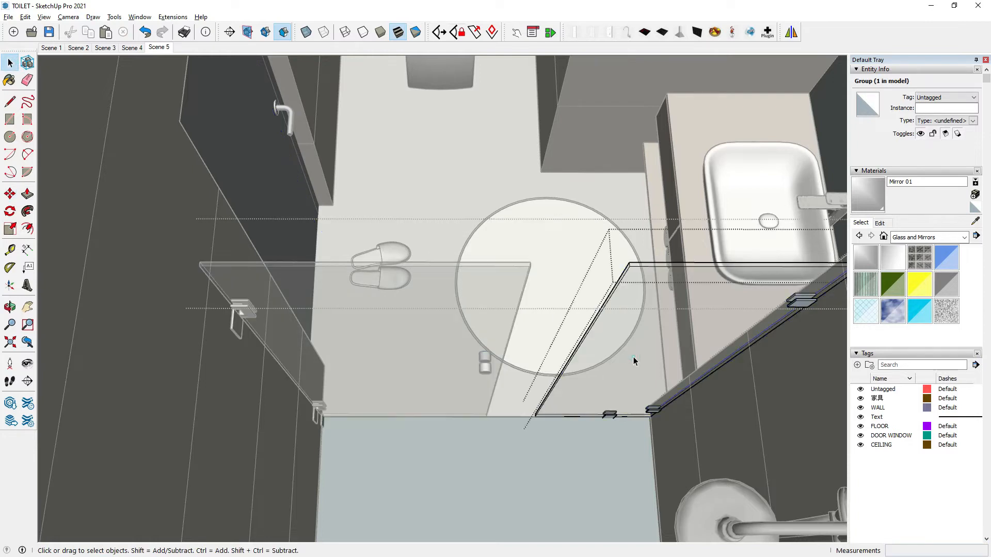
scroll(591, 353, up, 3)
click(27, 196)
scroll(483, 441, up, 3)
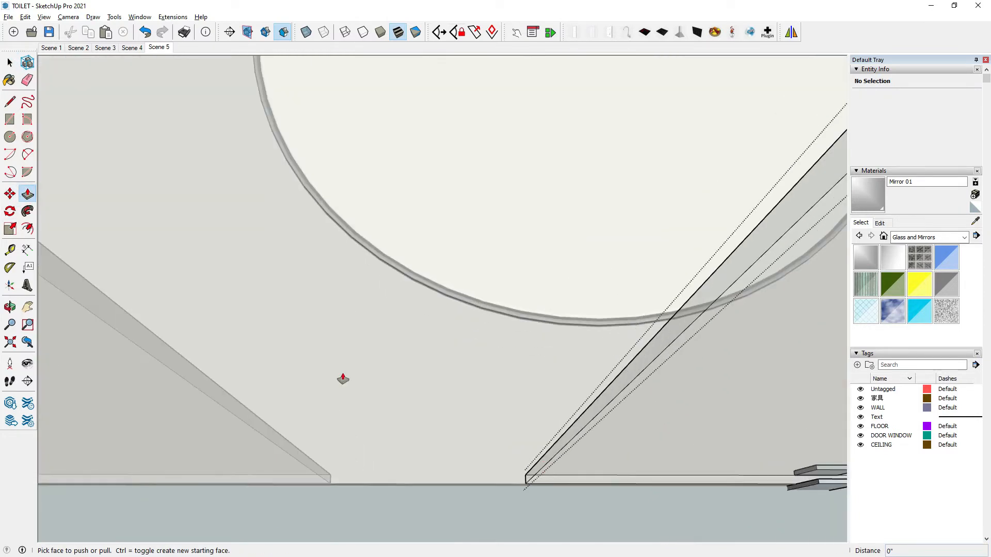
click(650, 426)
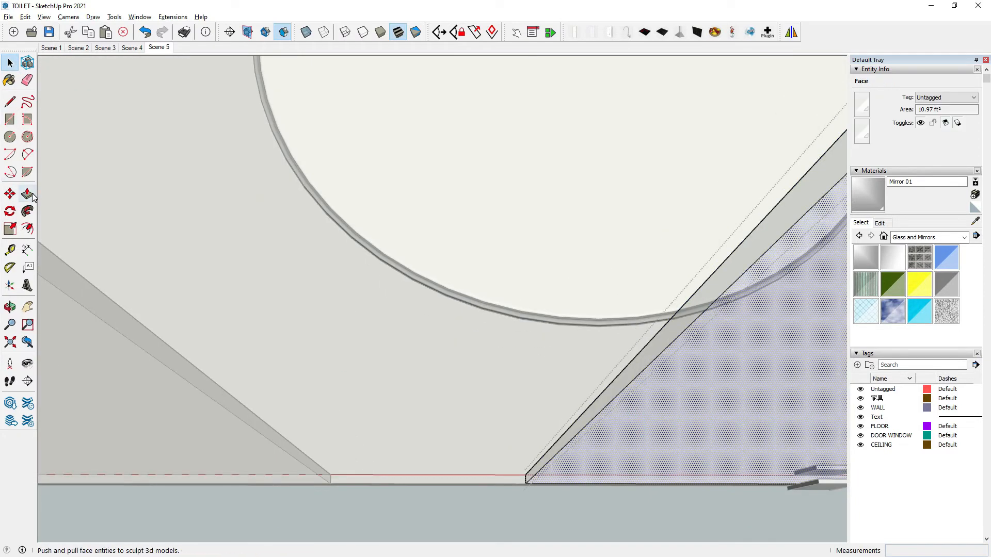
click(593, 410)
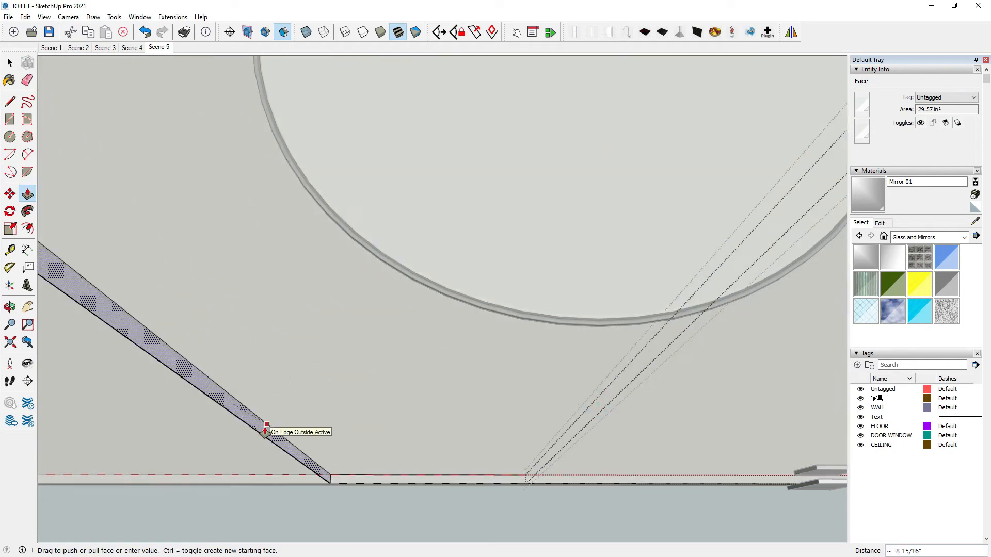
middle_drag(266, 431, 417, 317)
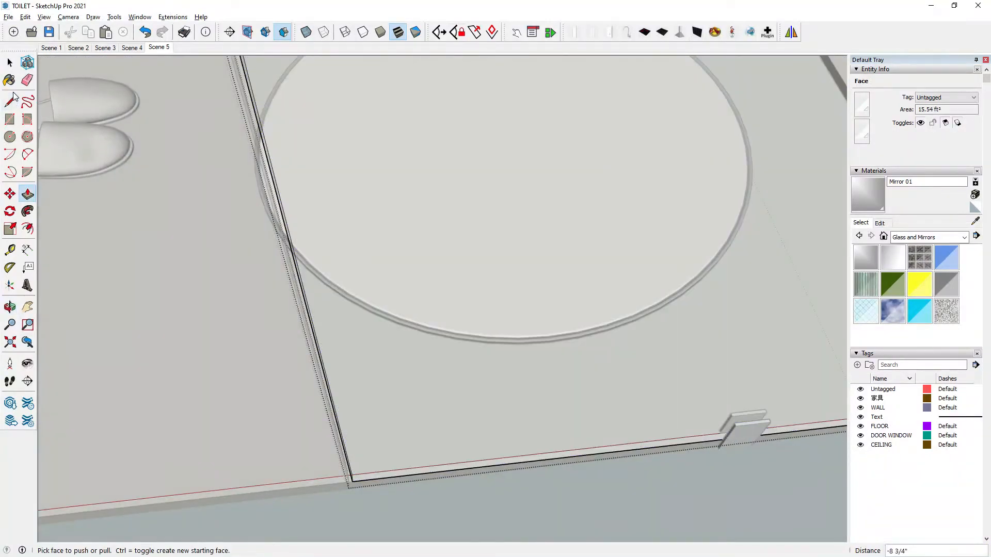
click(10, 62)
click(255, 289)
Step: Move the glass-to-floor bracket 1' 4 5/8" along the fixed panel toward the door
scroll(405, 339, down, 4)
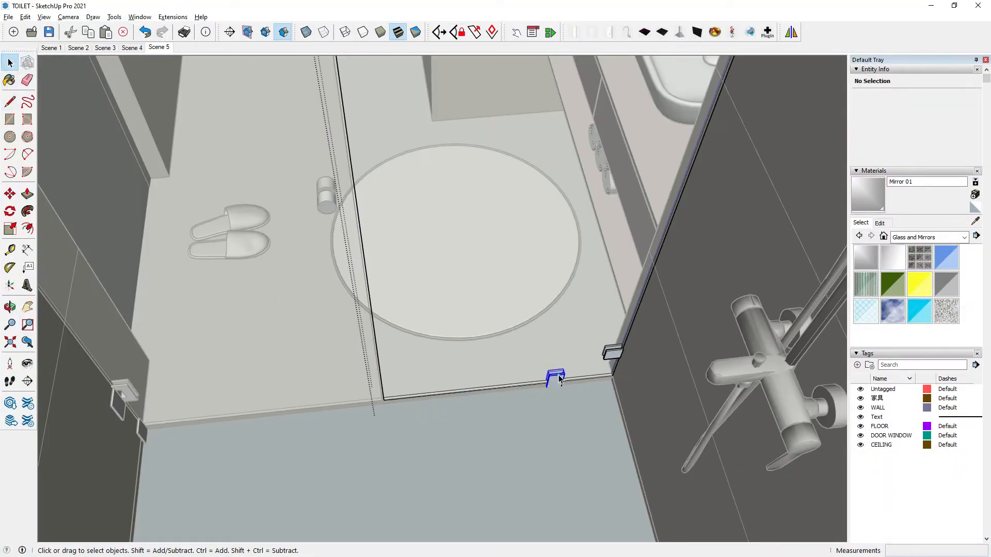
click(559, 379)
click(10, 194)
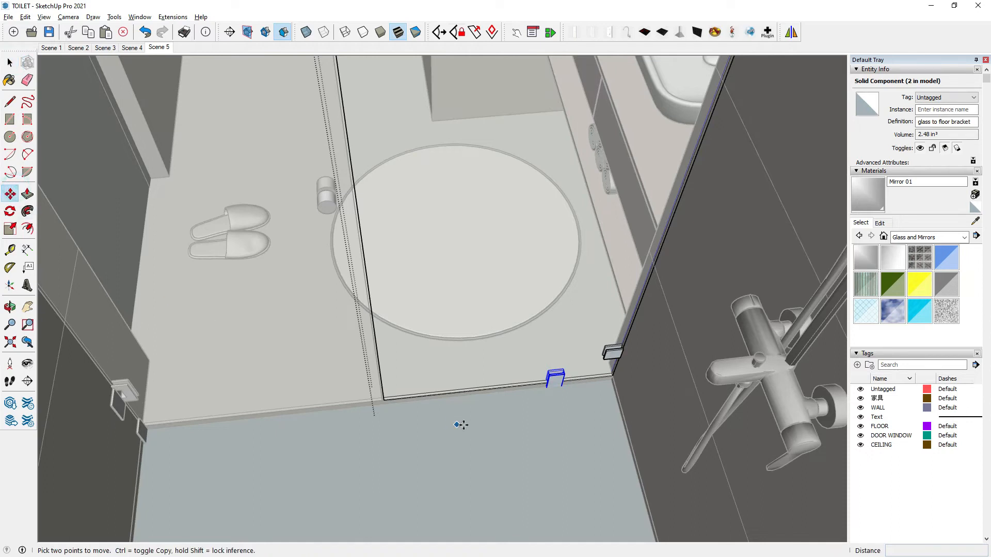
click(494, 422)
click(363, 437)
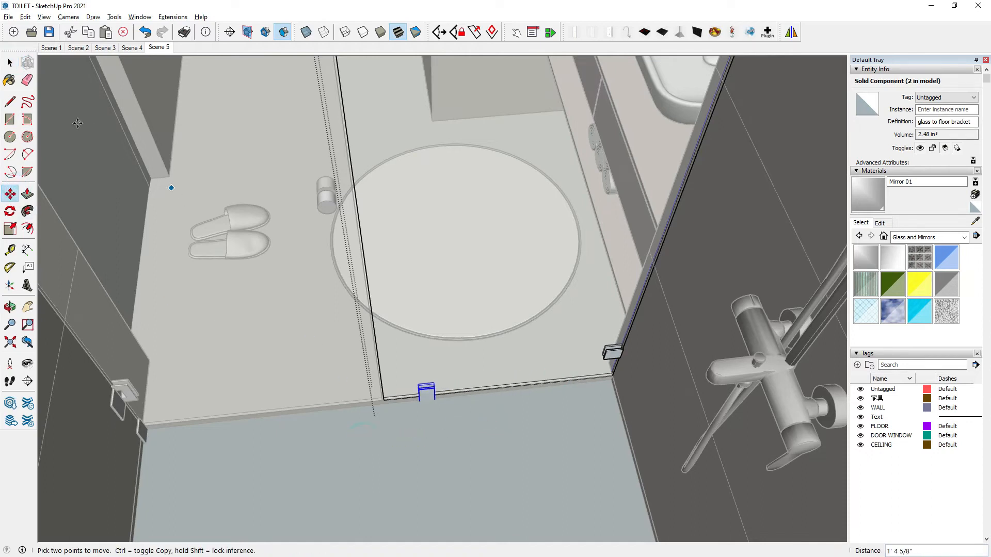
Step: Close the enclosure for editing and examine how its glass panels and hinges meet the shower walls and floor
click(10, 62)
scroll(386, 304, down, 3)
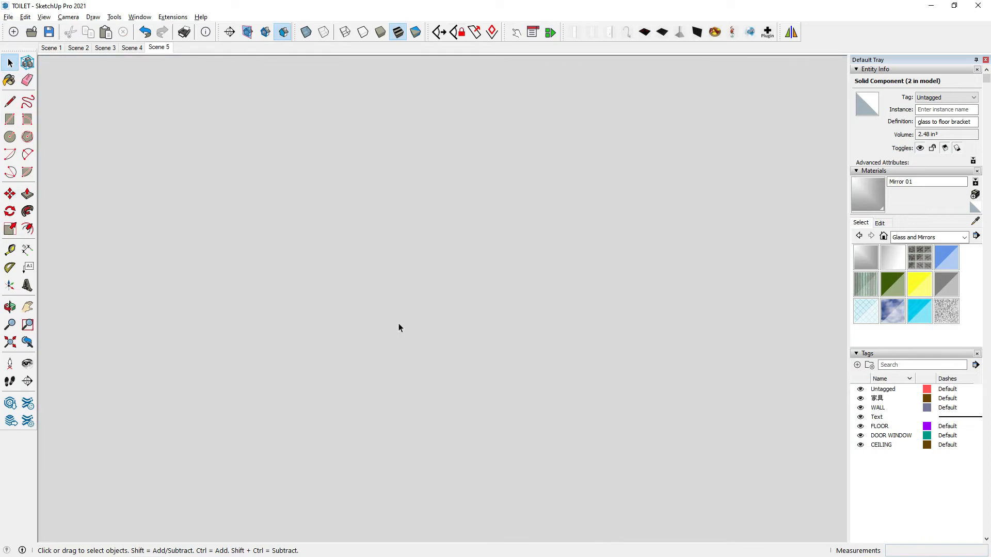
click(423, 325)
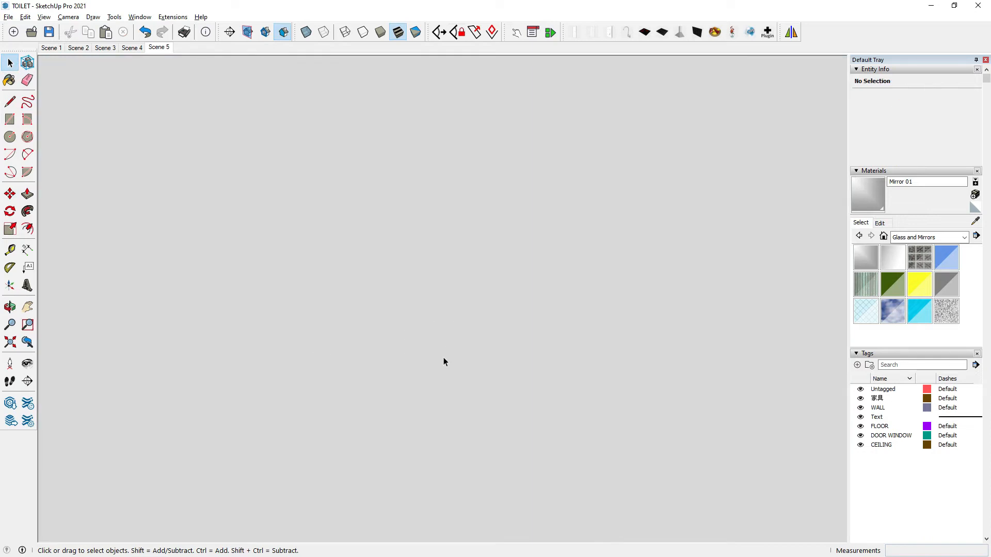
middle_drag(444, 358, 733, 180)
scroll(404, 342, down, 1)
middle_drag(405, 343, 774, 279)
scroll(339, 336, up, 2)
scroll(339, 336, up, 2)
click(339, 336)
scroll(382, 474, up, 3)
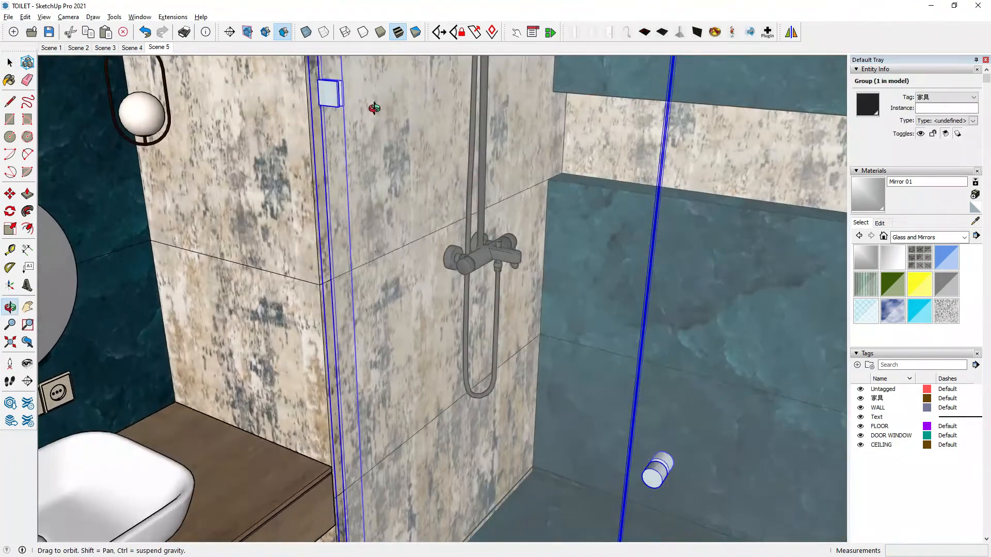
scroll(382, 475, down, 2)
scroll(324, 198, up, 4)
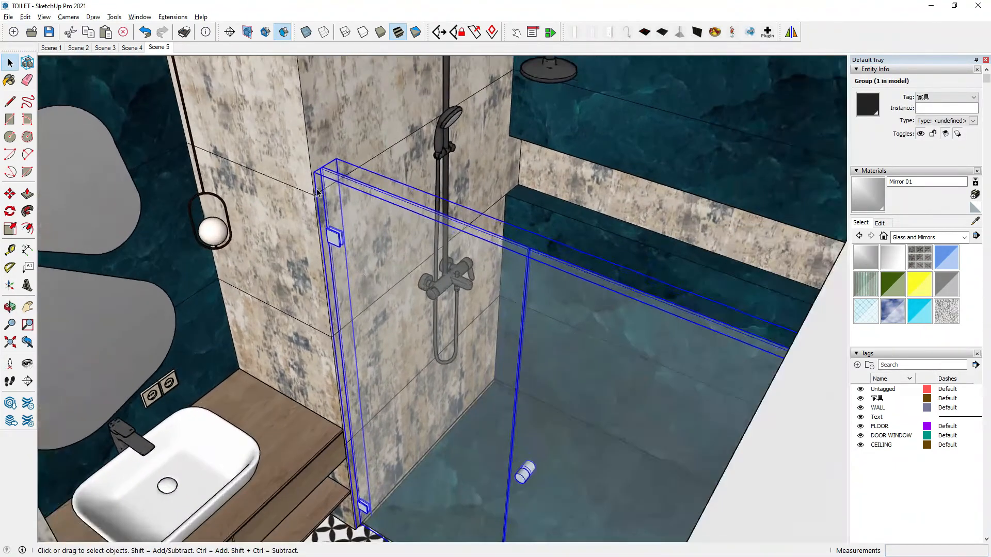
middle_drag(323, 198, 323, 221)
middle_drag(384, 276, 397, 449)
scroll(383, 276, up, 2)
middle_drag(382, 276, 330, 243)
scroll(418, 141, down, 3)
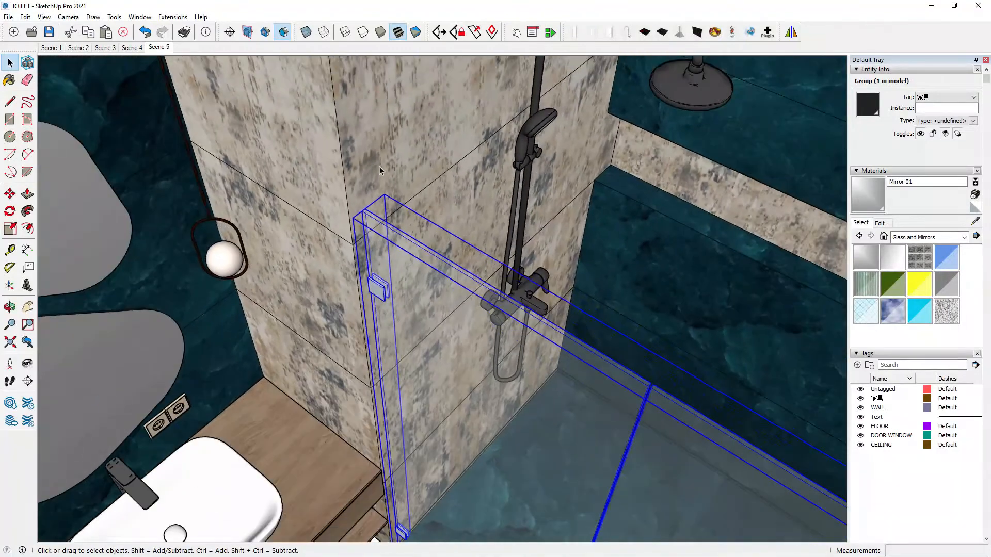
scroll(378, 167, down, 3)
middle_drag(438, 278, 428, 305)
scroll(562, 296, down, 2)
click(745, 358)
scroll(564, 398, up, 1)
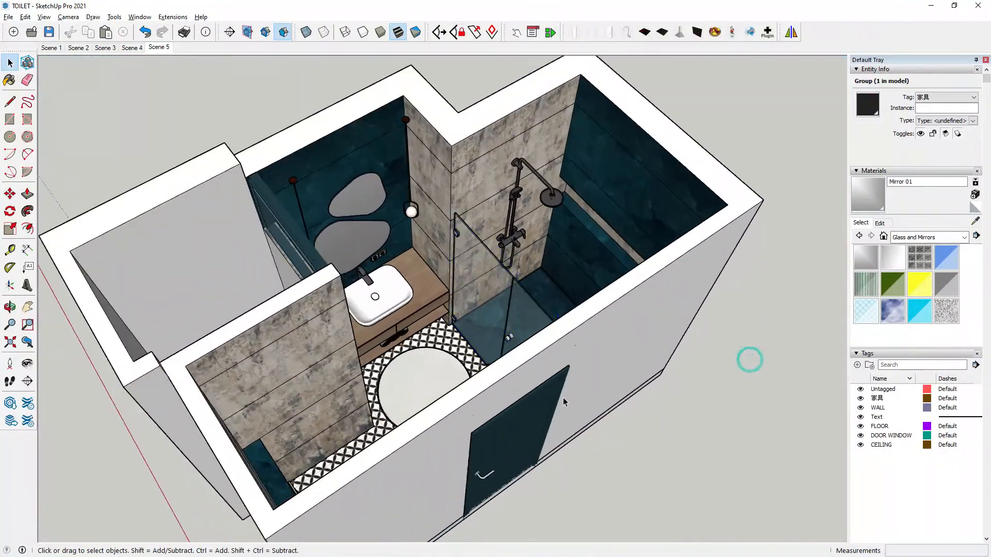
middle_drag(516, 361, 547, 289)
middle_drag(408, 207, 611, 309)
Step: Move the whole glass enclosure 1/4" inward toward the shower, checking it at the base of the tiled wall
click(611, 308)
scroll(593, 255, up, 2)
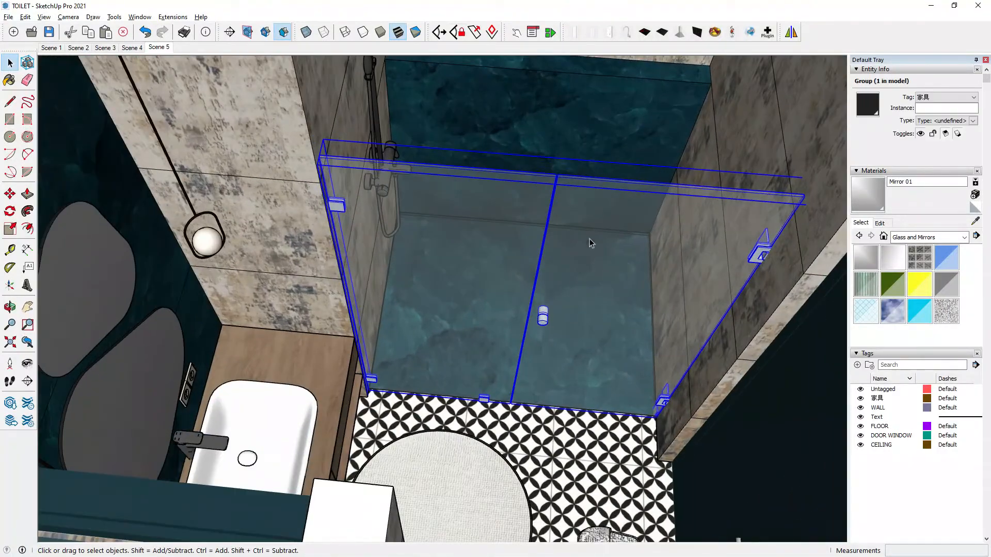
scroll(594, 262, down, 2)
scroll(575, 338, up, 3)
scroll(397, 374, up, 3)
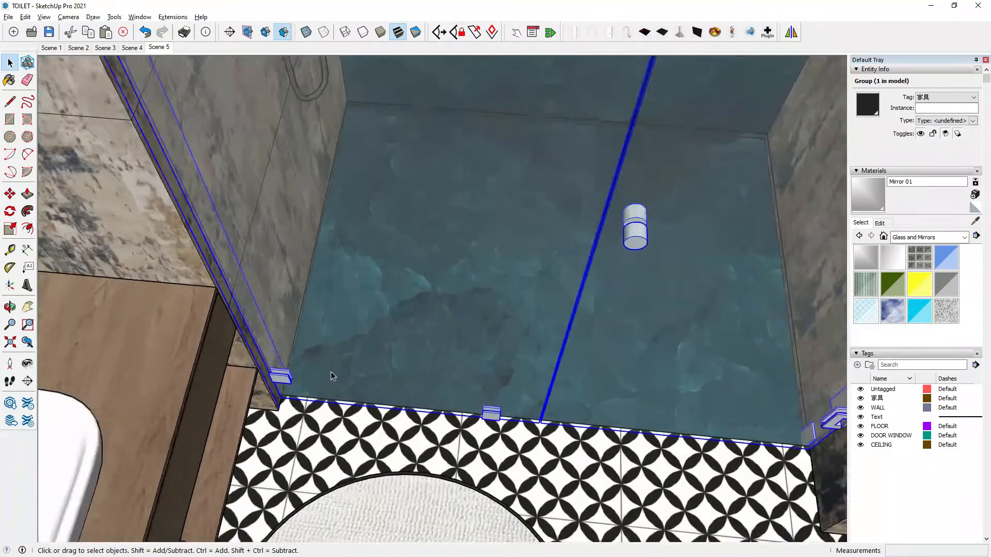
middle_drag(330, 372, 250, 340)
scroll(249, 343, up, 3)
click(10, 194)
scroll(194, 294, up, 3)
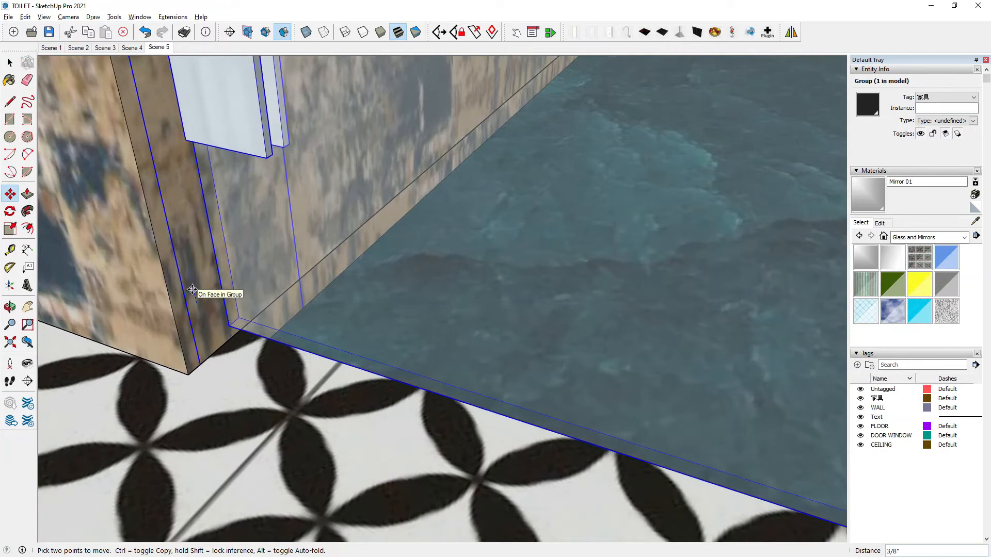
key(Return)
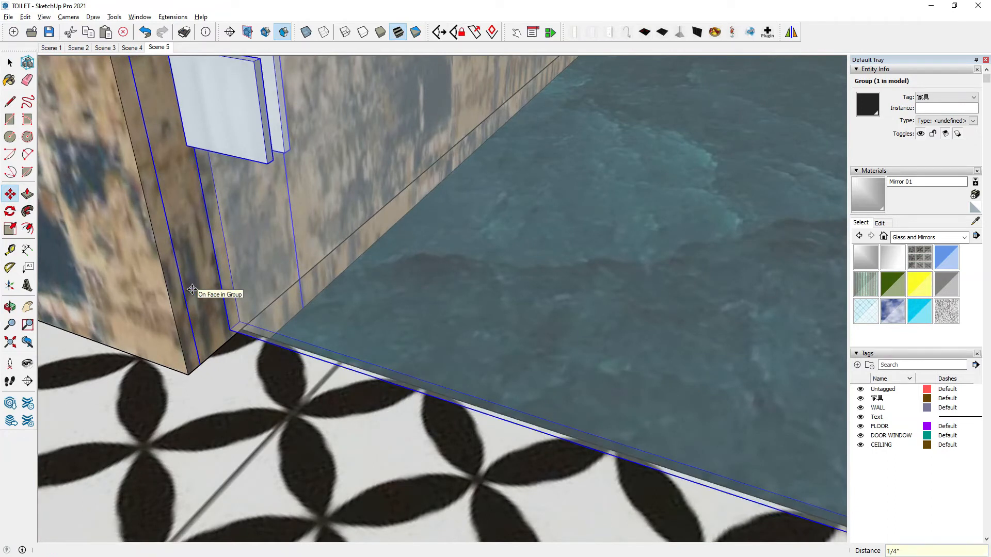
click(12, 66)
Step: Rotate the toiletry bottle set into the shower wall niche and shift five of its items along the shelf
scroll(286, 160, down, 10)
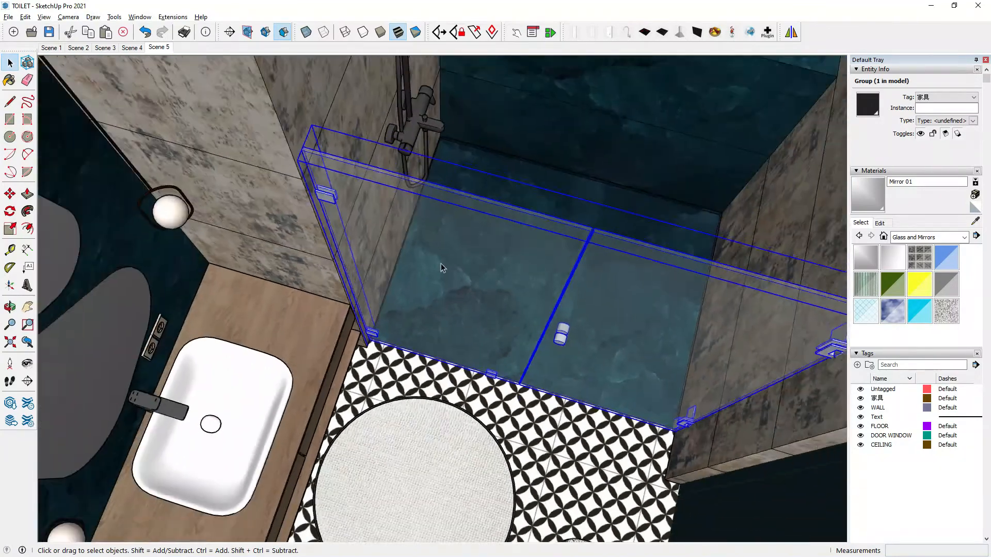
scroll(454, 271, down, 3)
middle_drag(547, 320, 500, 366)
scroll(472, 355, down, 4)
scroll(375, 282, down, 2)
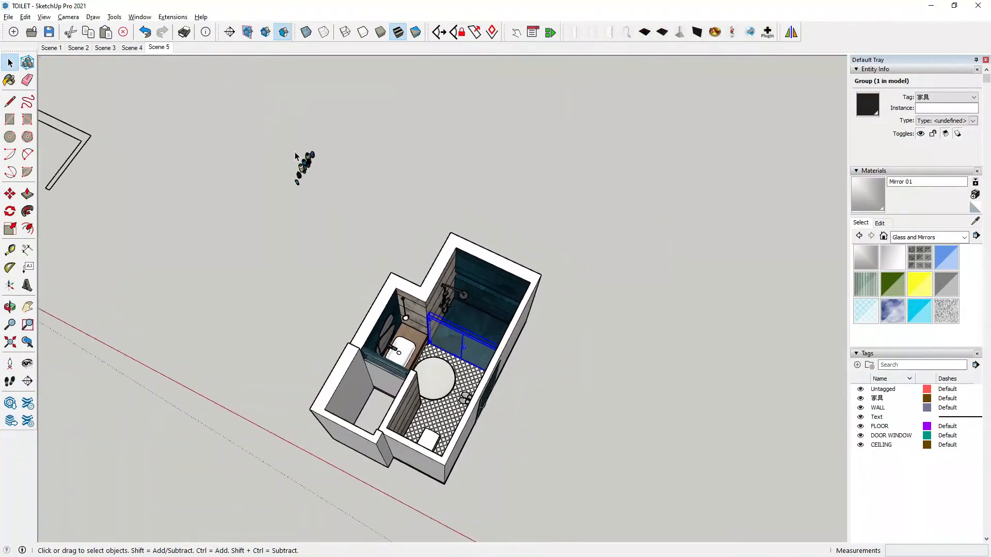
scroll(305, 170, up, 2)
click(305, 170)
scroll(304, 170, up, 2)
click(10, 211)
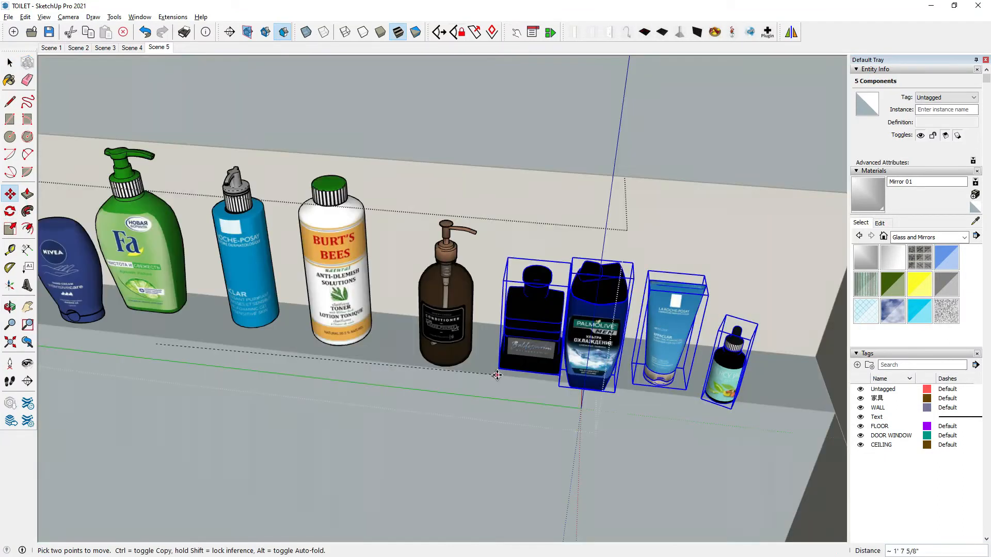
scroll(203, 228, down, 3)
click(10, 63)
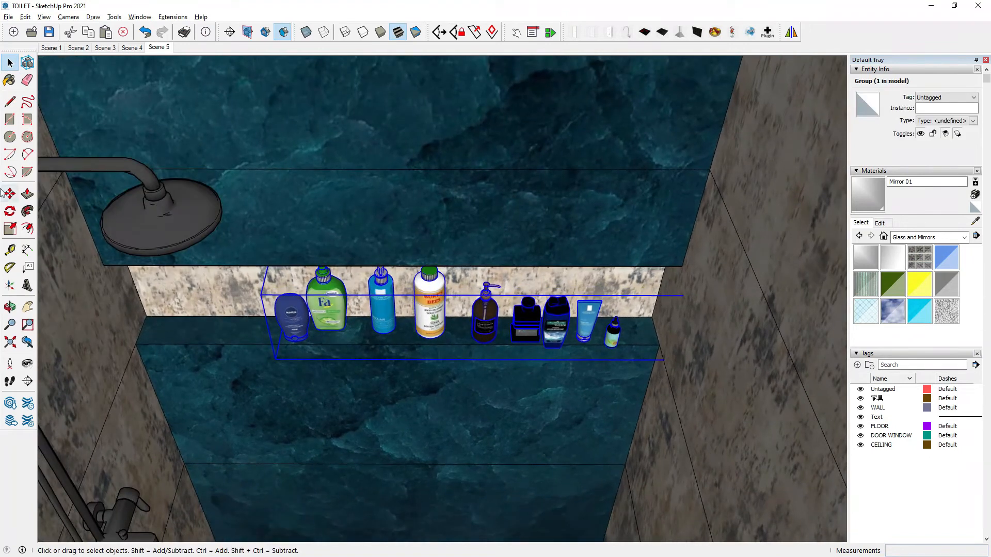
Step: Move the bottle group 11 5/8" along the niche shelf toward the shower head side
click(9, 194)
click(443, 370)
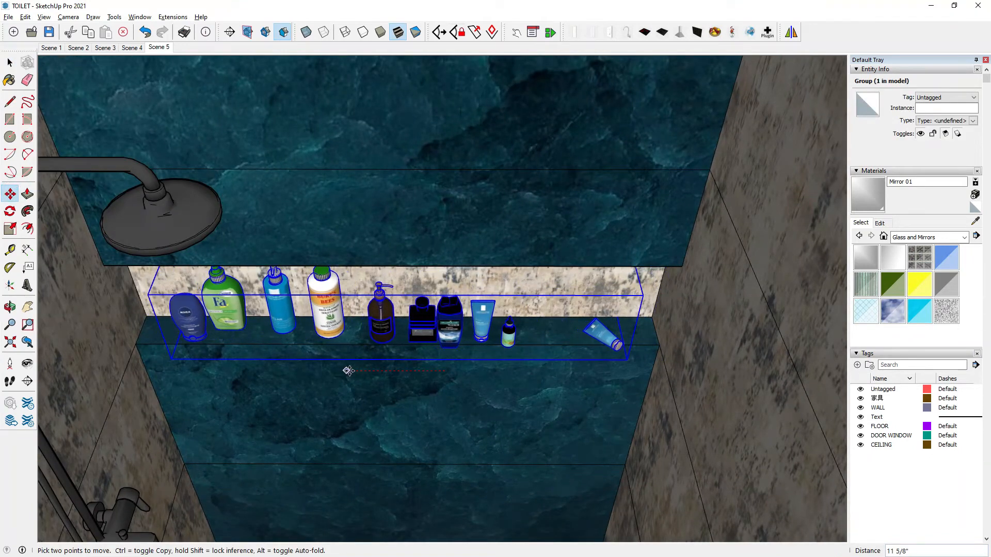
click(349, 371)
click(10, 62)
middle_drag(464, 310, 630, 231)
scroll(619, 320, down, 3)
scroll(630, 231, down, 2)
middle_drag(616, 310, 568, 316)
click(707, 334)
Step: Draw a wide rectangle on the light tiled wall above the toilet's flush plate
middle_drag(464, 423, 413, 428)
scroll(203, 388, up, 3)
scroll(203, 388, down, 1)
middle_drag(238, 357, 306, 212)
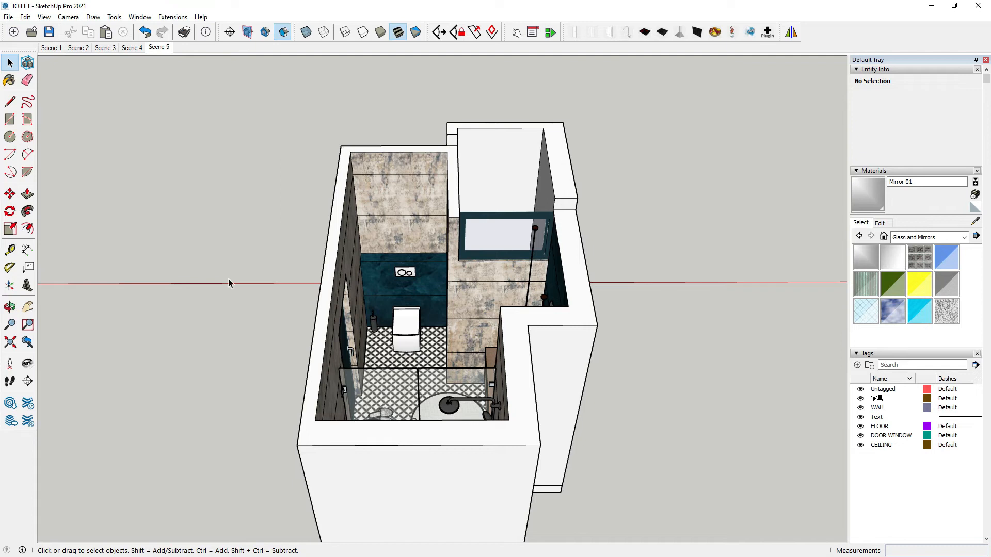
scroll(386, 183, up, 5)
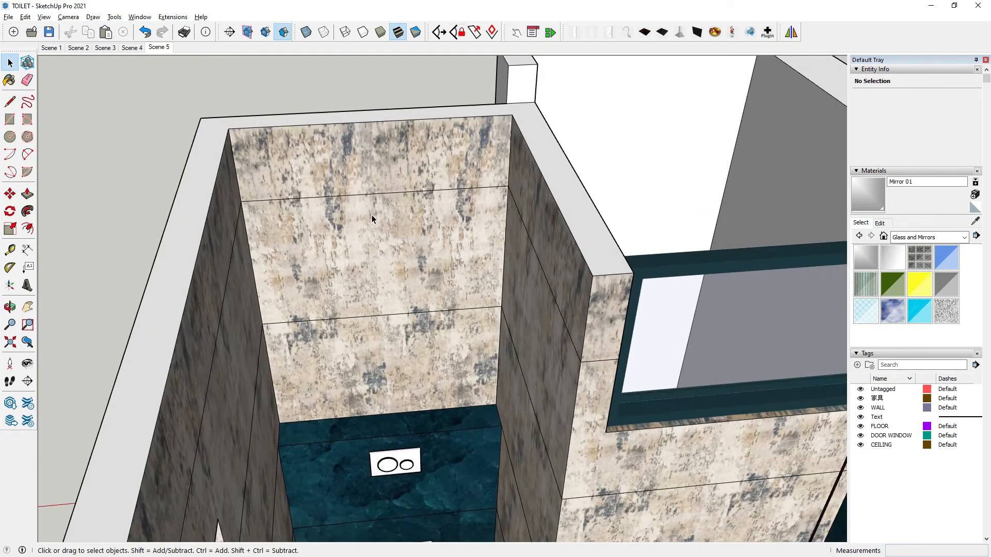
middle_drag(371, 215, 287, 267)
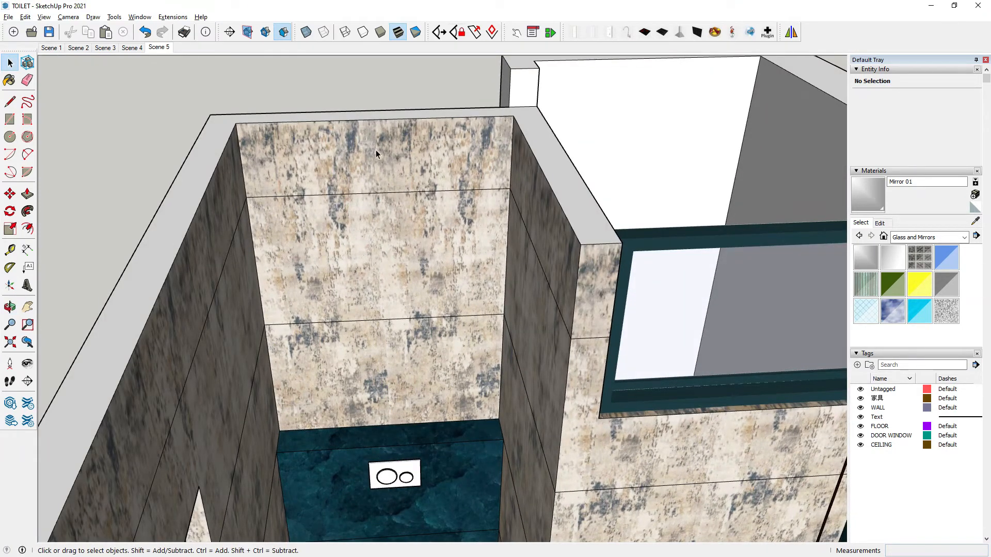
click(9, 102)
middle_drag(372, 232, 343, 281)
scroll(342, 289, up, 5)
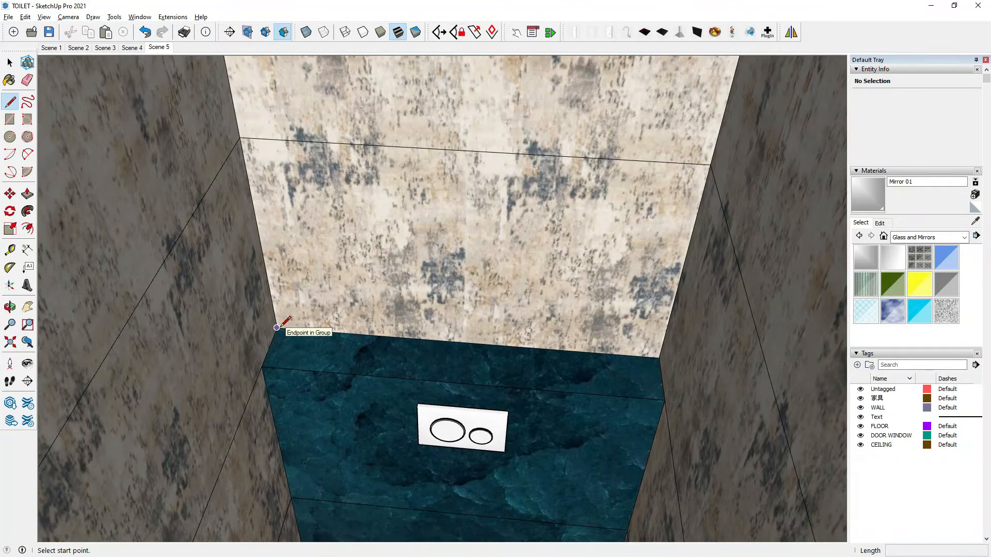
click(10, 119)
click(357, 174)
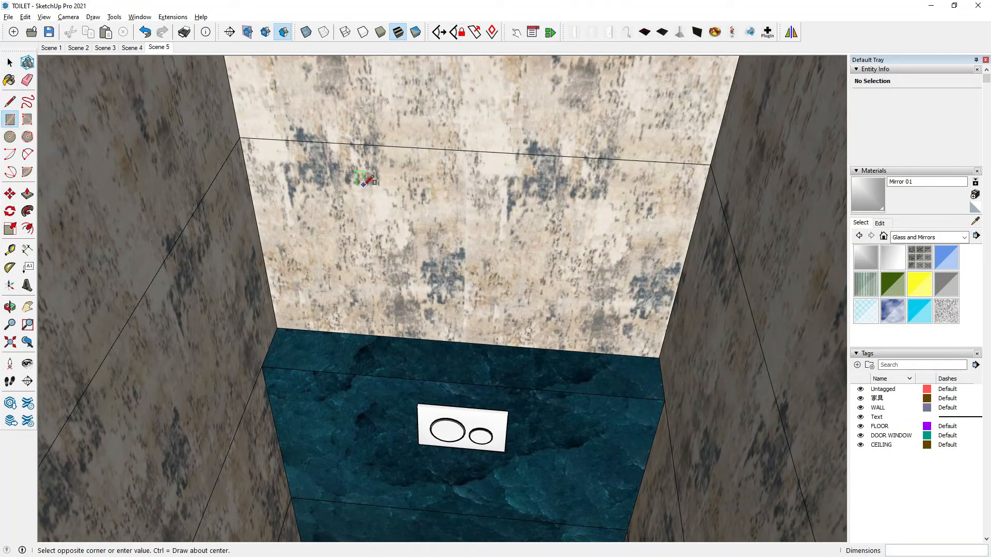
click(563, 283)
key(space)
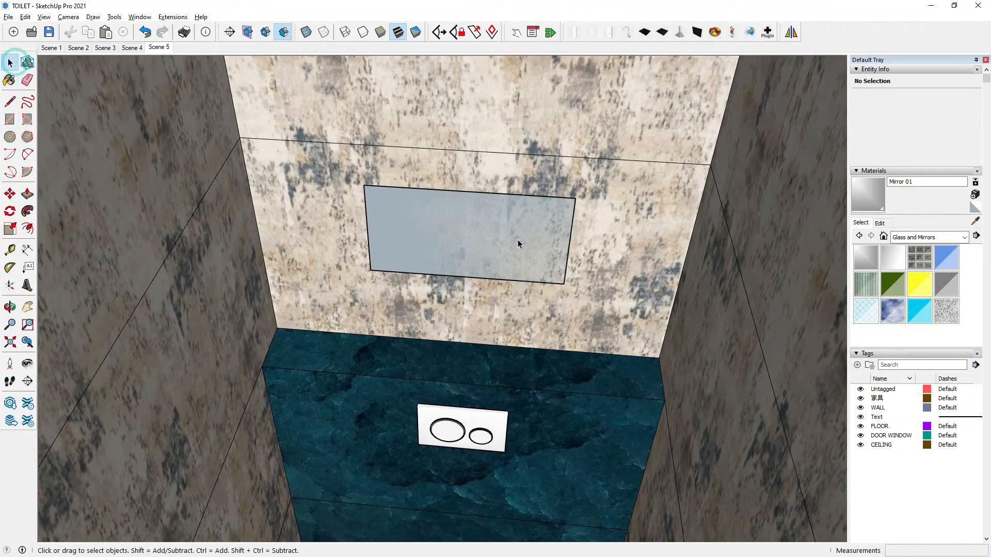
Step: Make the rectangle a group, open it and Push/Pull its face 1' out from the wall
right_click(518, 239)
click(552, 329)
double_click(393, 230)
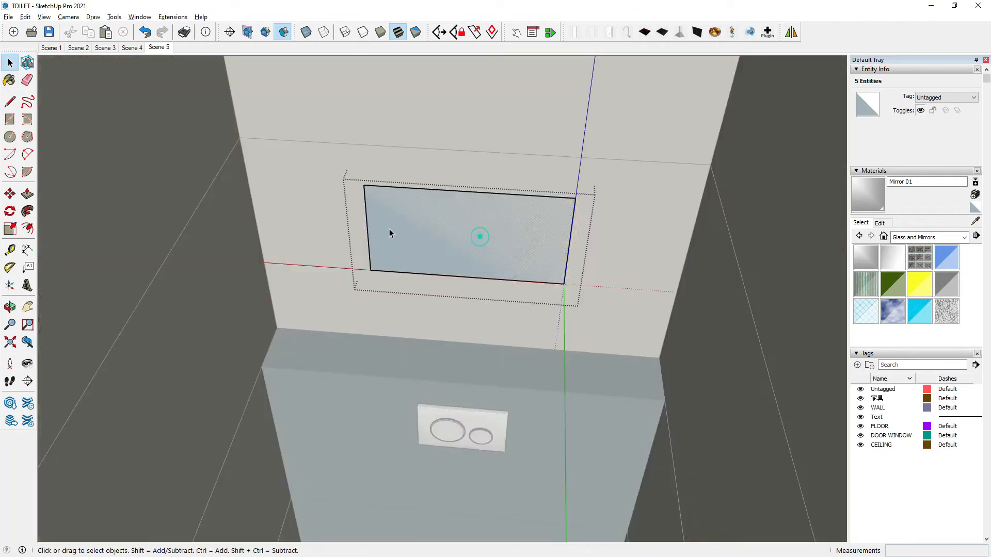
click(28, 193)
drag(460, 254, 625, 402)
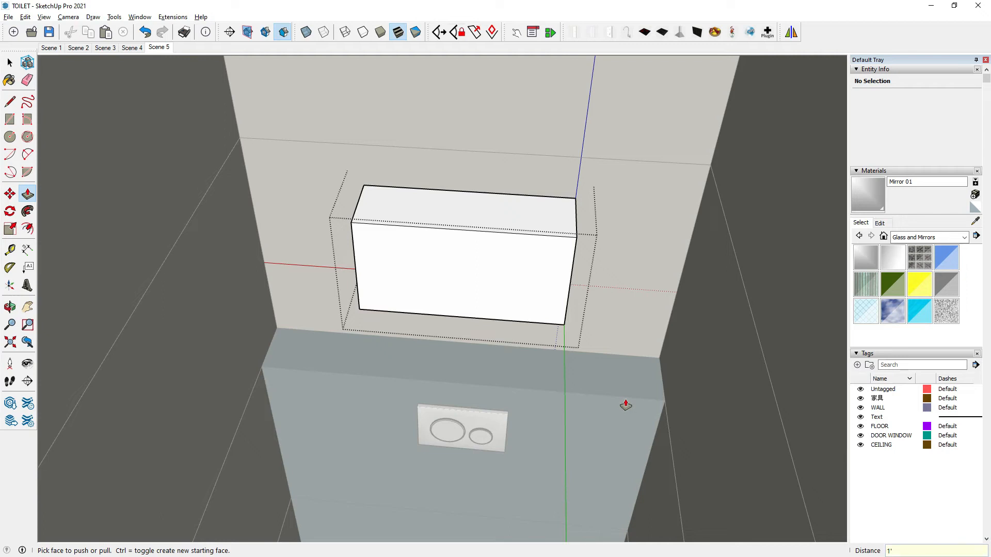
key(Return)
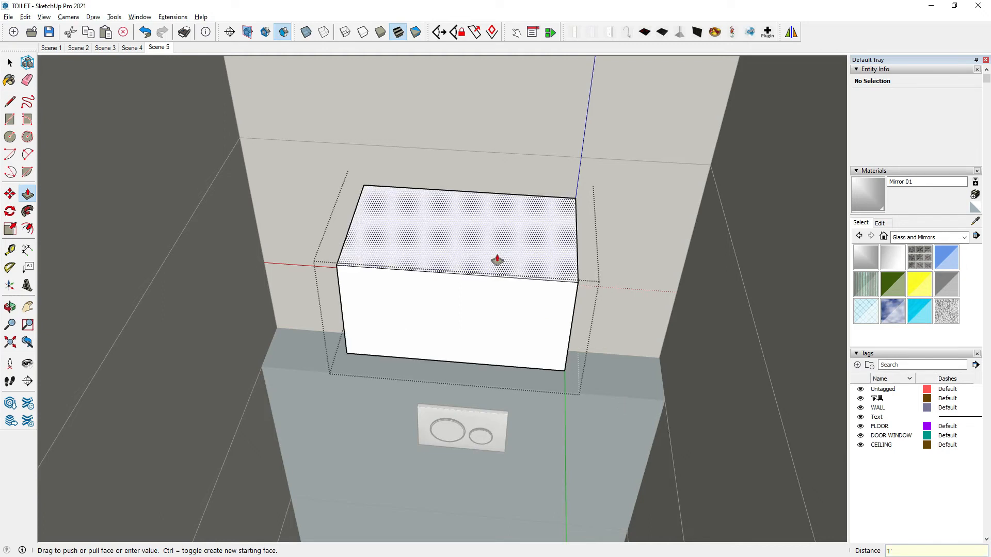
Step: Push/Pull the box's top face up to the wall top and its two sides out to the adjoining walls
scroll(498, 261, down, 2)
middle_drag(510, 258, 509, 274)
click(521, 255)
click(732, 141)
scroll(463, 248, down, 2)
middle_drag(462, 247, 431, 257)
scroll(356, 137, up, 2)
click(413, 158)
click(334, 159)
click(534, 205)
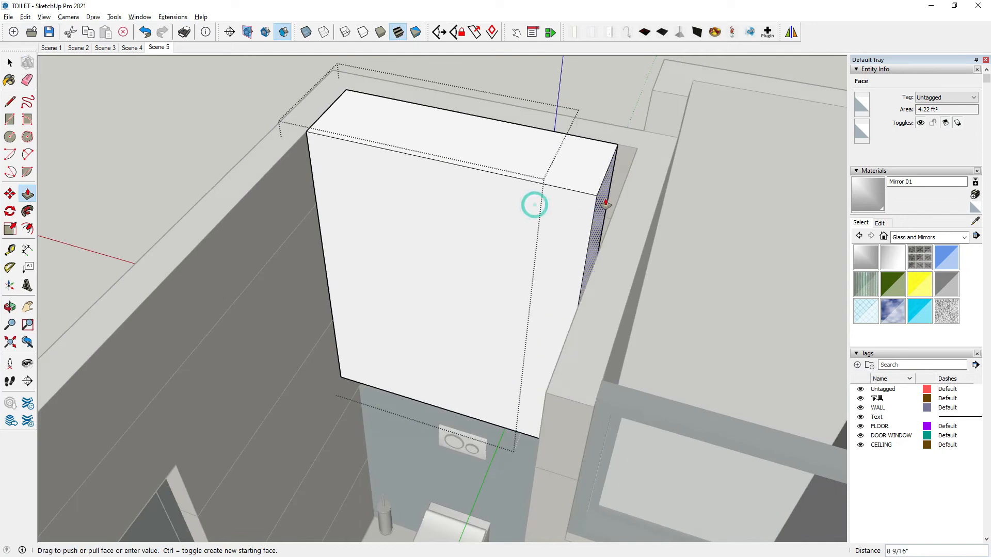
click(622, 192)
Step: Push/Pull the box's bottom face down to the ledge behind the toilet
scroll(462, 295, down, 1)
middle_drag(463, 294, 357, 309)
scroll(420, 362, up, 3)
scroll(356, 308, up, 2)
click(343, 327)
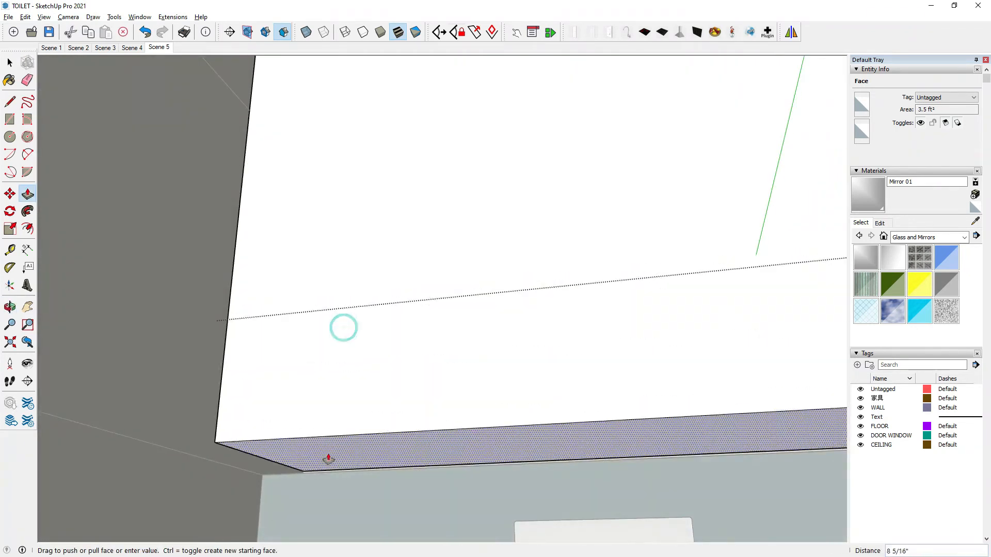
click(263, 475)
Step: Push/Pull the box's bottom face 18" up from the toilet ledge
click(270, 462)
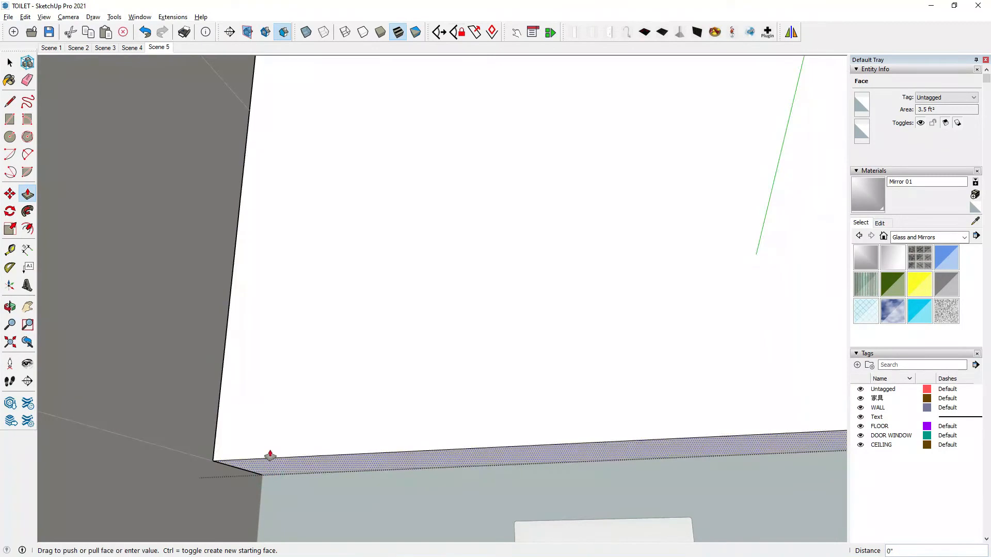
click(335, 241)
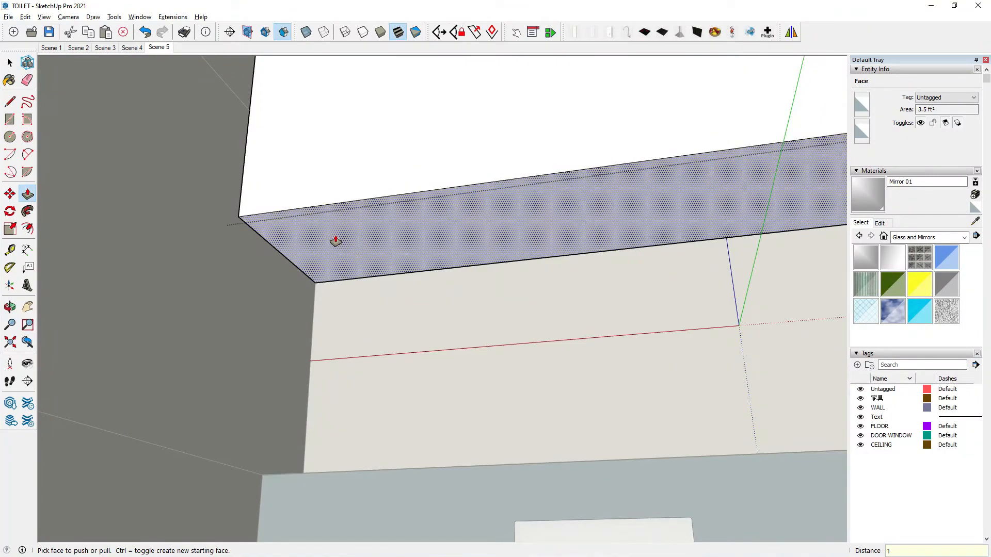
text(18)
key(Return)
middle_drag(336, 241, 310, 491)
scroll(451, 416, down, 4)
middle_drag(402, 330, 380, 400)
scroll(468, 274, up, 2)
middle_drag(468, 275, 453, 275)
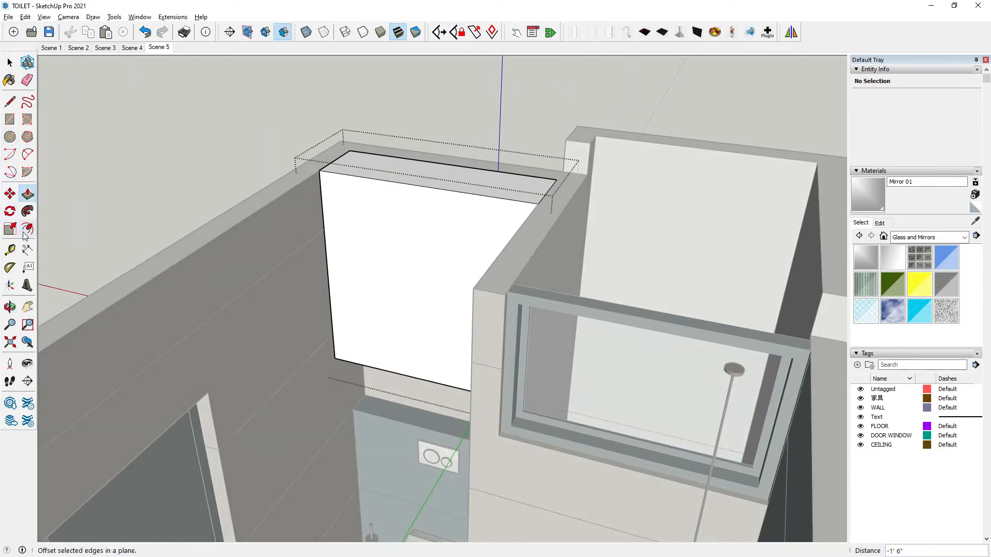
Step: Dimension the height of the box's front face from its bottom corner to its top corner
click(27, 249)
click(335, 359)
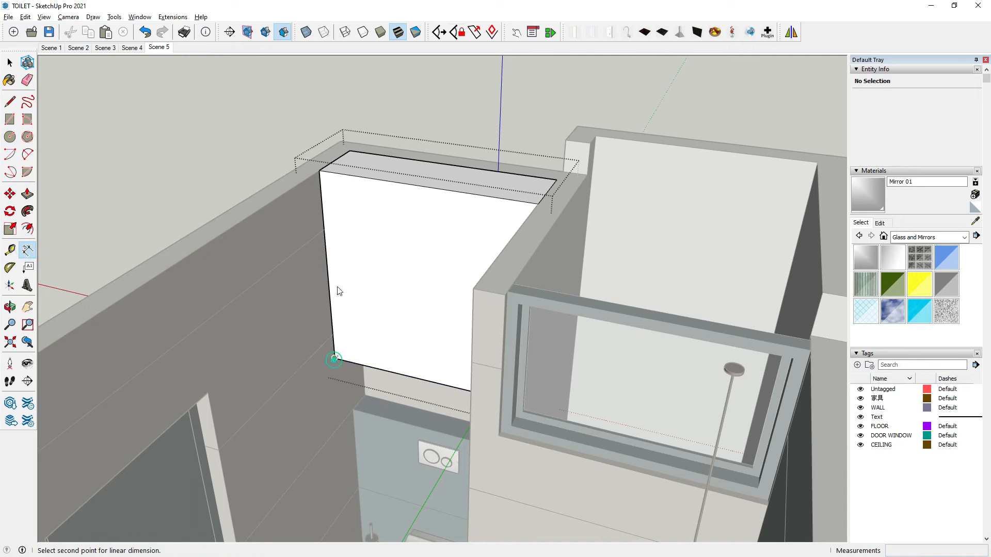
click(320, 172)
click(370, 178)
Step: Push/Pull the box's bottom face up another 3"
click(27, 193)
scroll(420, 347, up, 10)
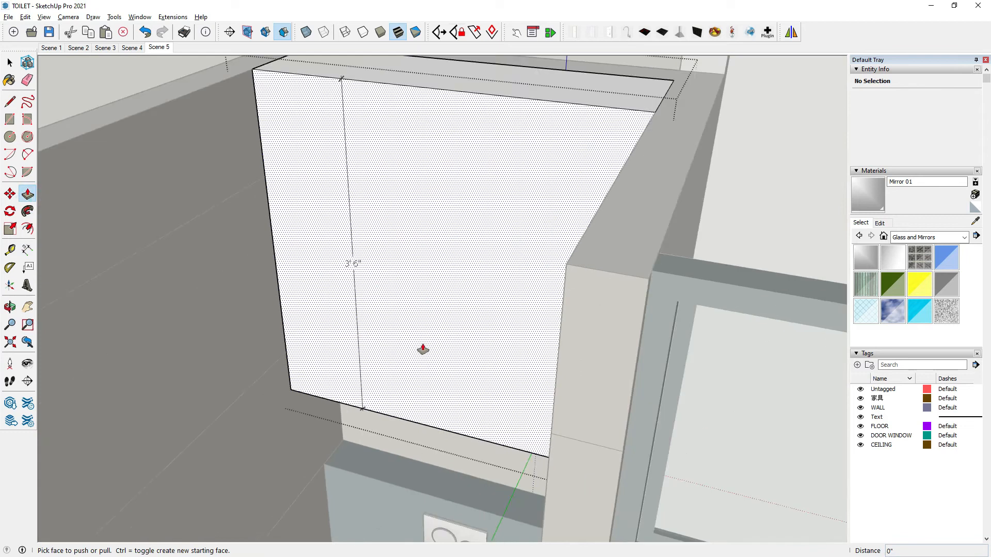
drag(345, 381, 347, 366)
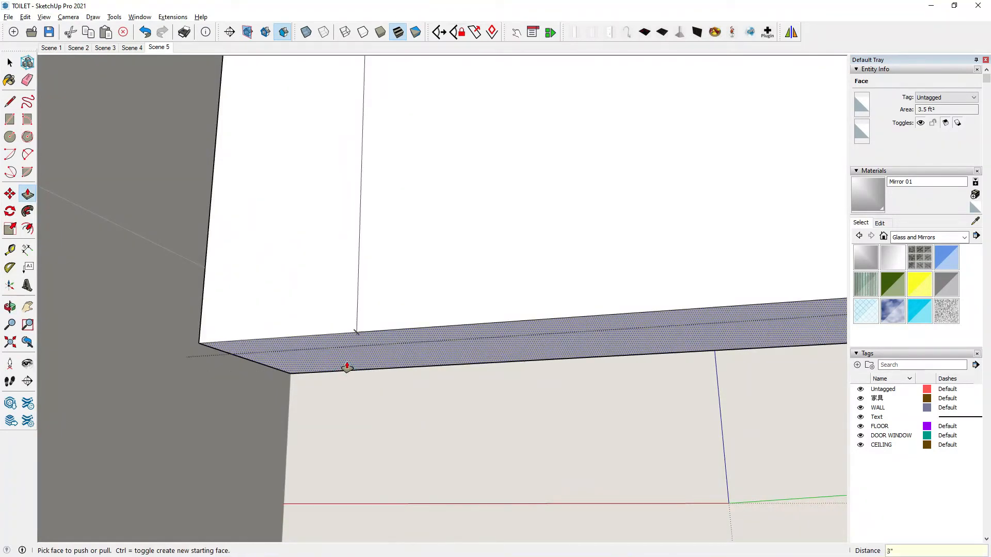
key(Return)
scroll(398, 330, down, 1)
middle_drag(398, 330, 498, 383)
scroll(498, 382, down, 7)
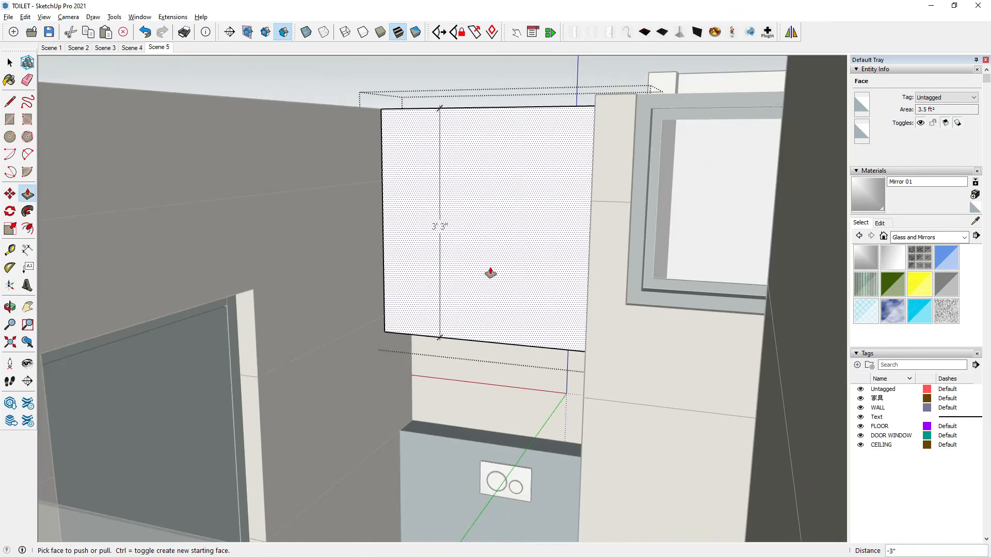
Step: Erase the height dimension from the front of the box above the toilet
middle_drag(491, 273, 416, 407)
scroll(416, 407, down, 3)
scroll(442, 221, up, 2)
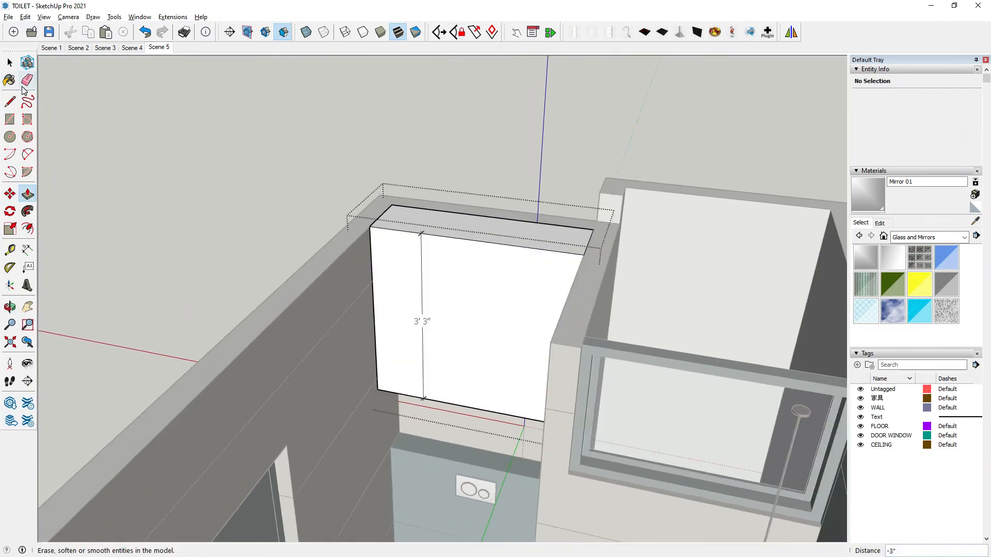
click(27, 80)
click(422, 304)
mouse_move(427, 303)
middle_down()
mouse_move(443, 243)
mouse_move(433, 227)
middle_up()
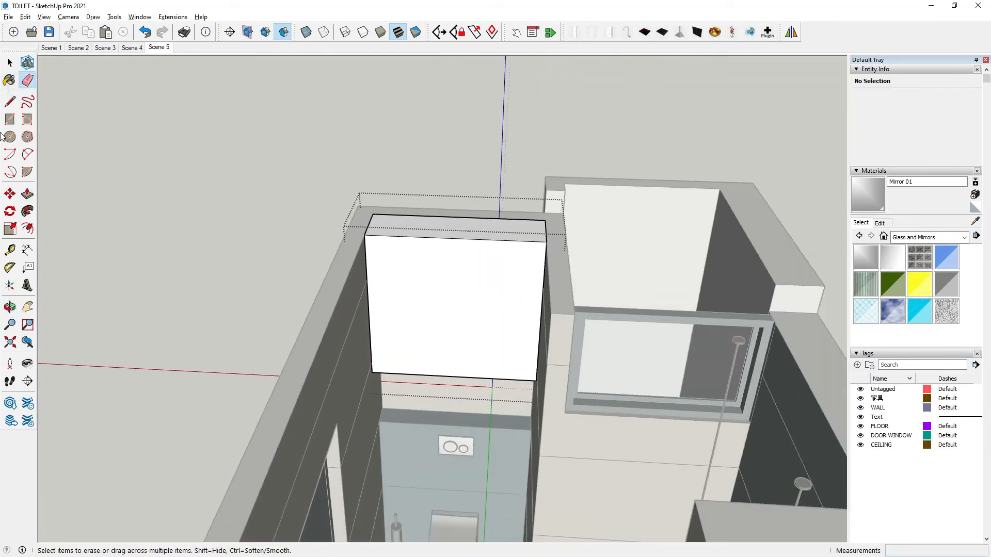
Step: Push/Pull the front face of the box above the toilet back toward the wall
click(10, 102)
scroll(444, 233, up, 4)
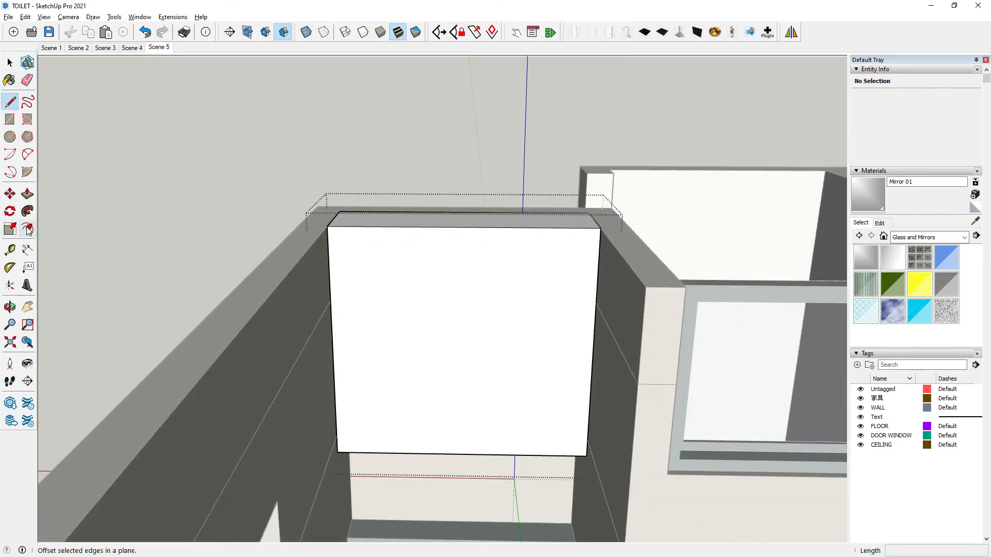
middle_drag(434, 304, 354, 342)
click(26, 195)
click(426, 316)
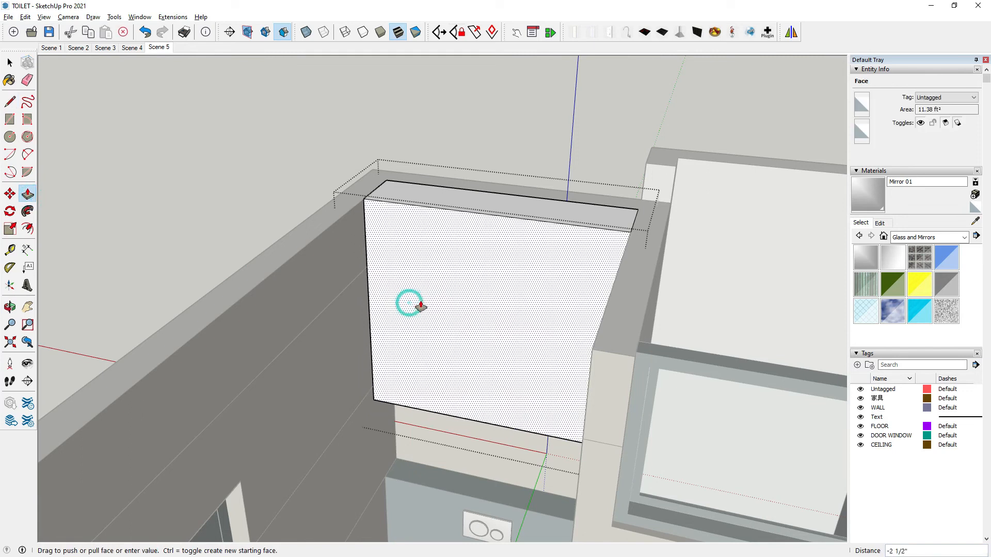
click(482, 285)
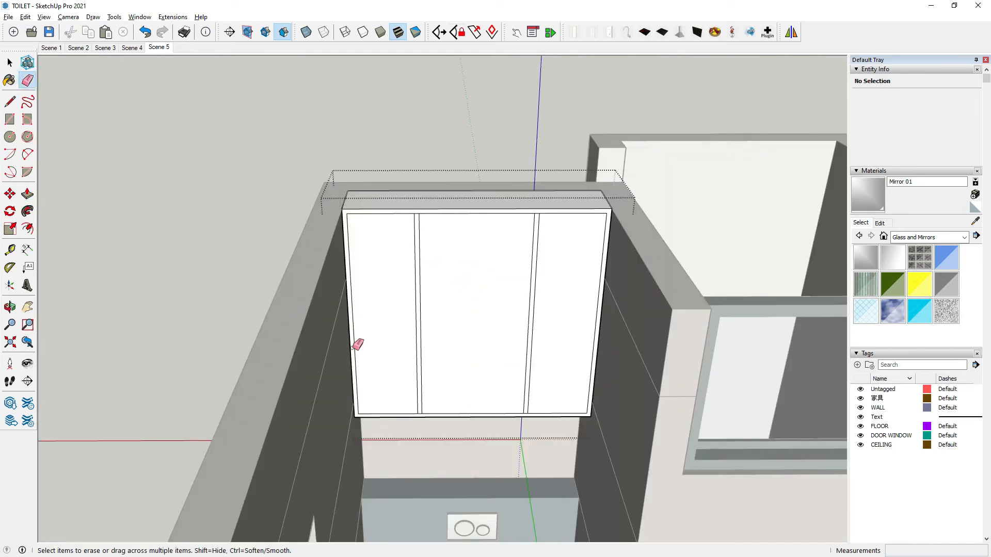
Step: Push/Pull the middle panel of the cabinet front 8.75" inward to hollow out the central compartment
key(p)
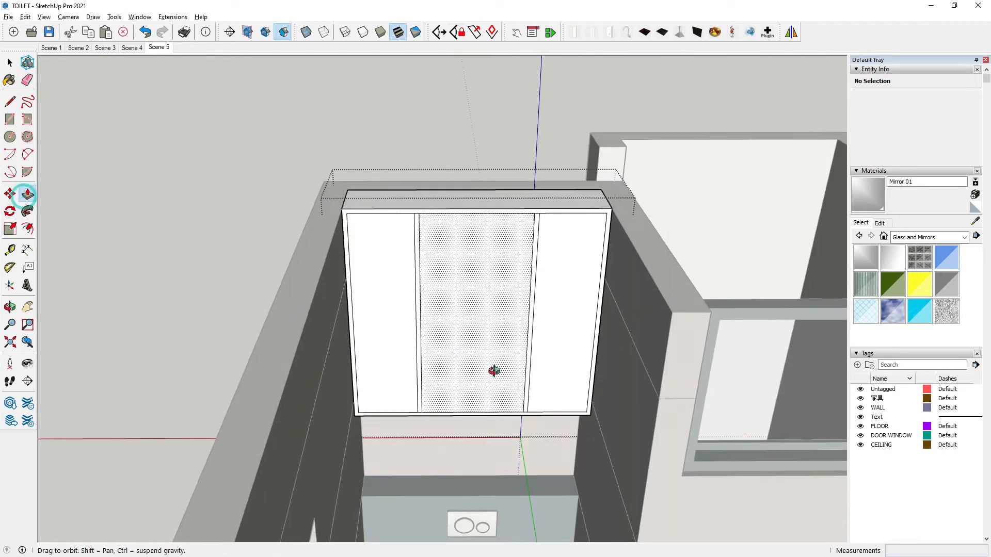
middle_drag(491, 372, 467, 377)
click(468, 371)
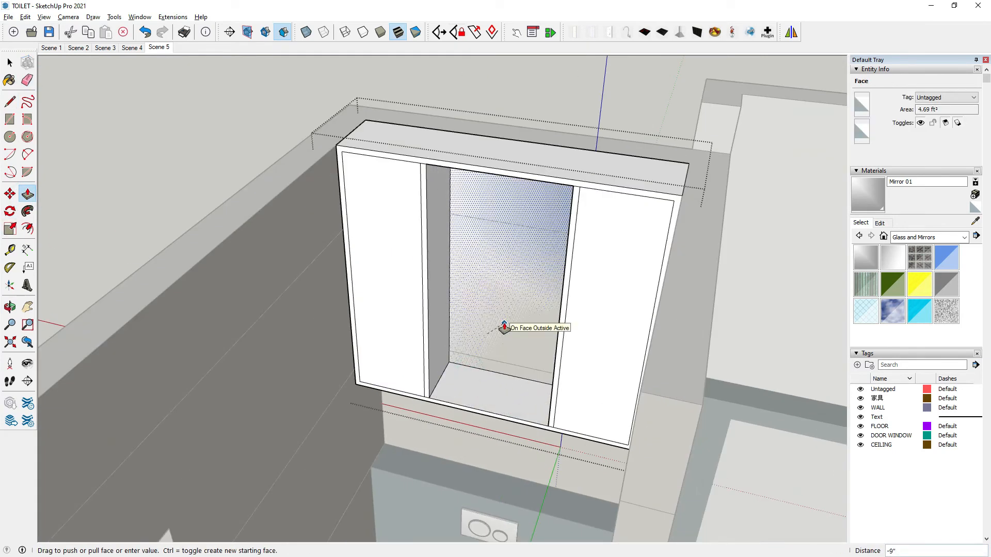
click(504, 328)
text(8.75)
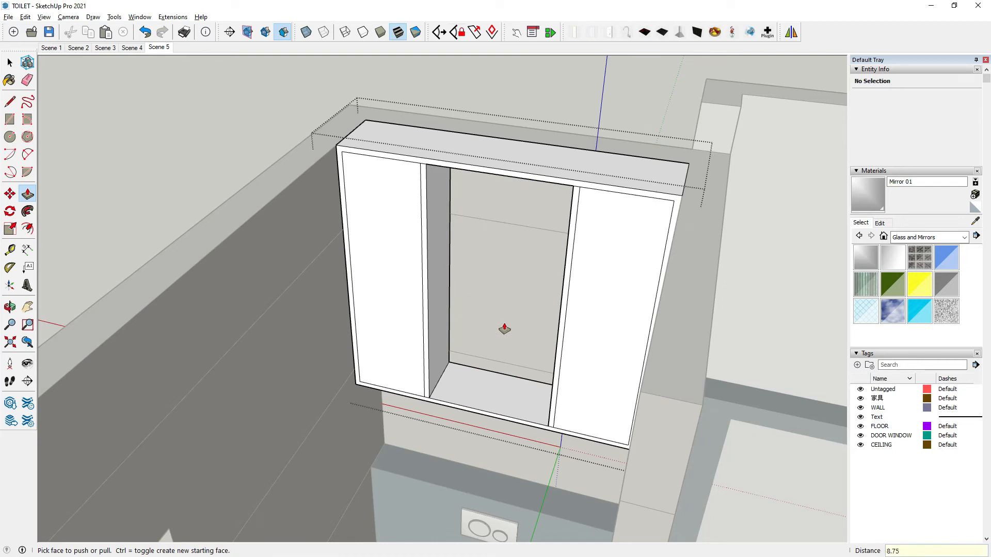
key(Return)
click(9, 62)
mouse_move(480, 315)
middle_down()
mouse_move(467, 318)
mouse_move(478, 333)
middle_up()
middle_drag(488, 230, 371, 269)
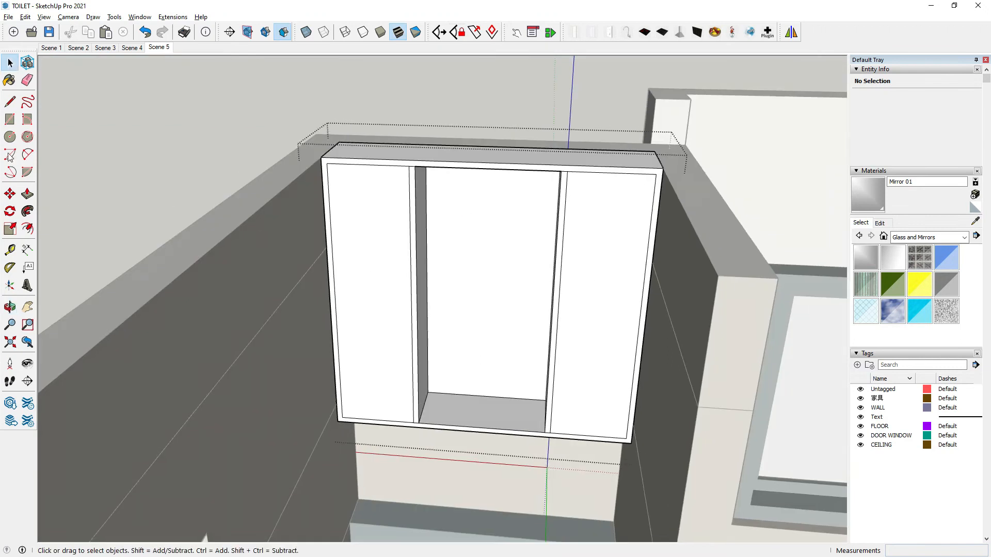
Step: Divide the outer vertical edge of the cabinet's left panel into 3 equal segments
click(14, 66)
right_click(334, 276)
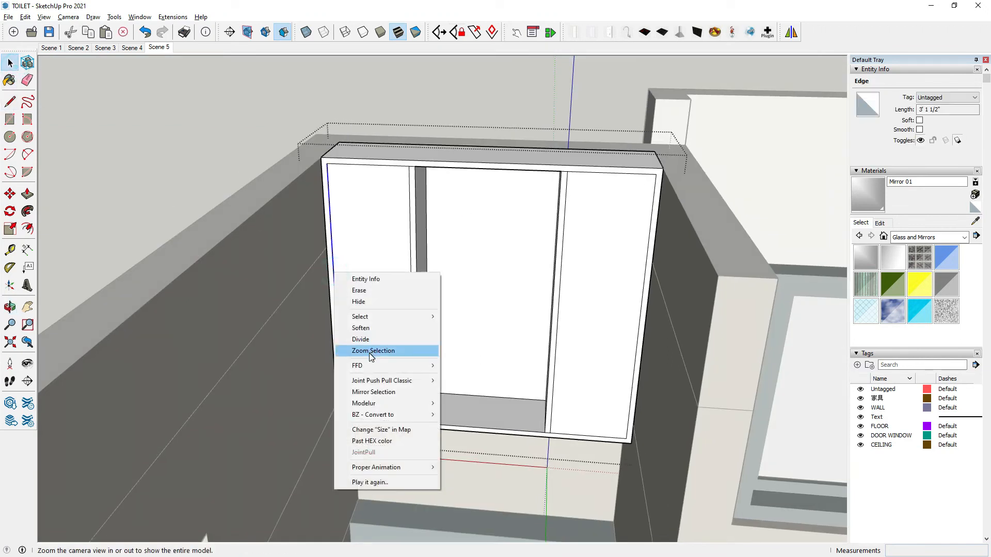
click(361, 337)
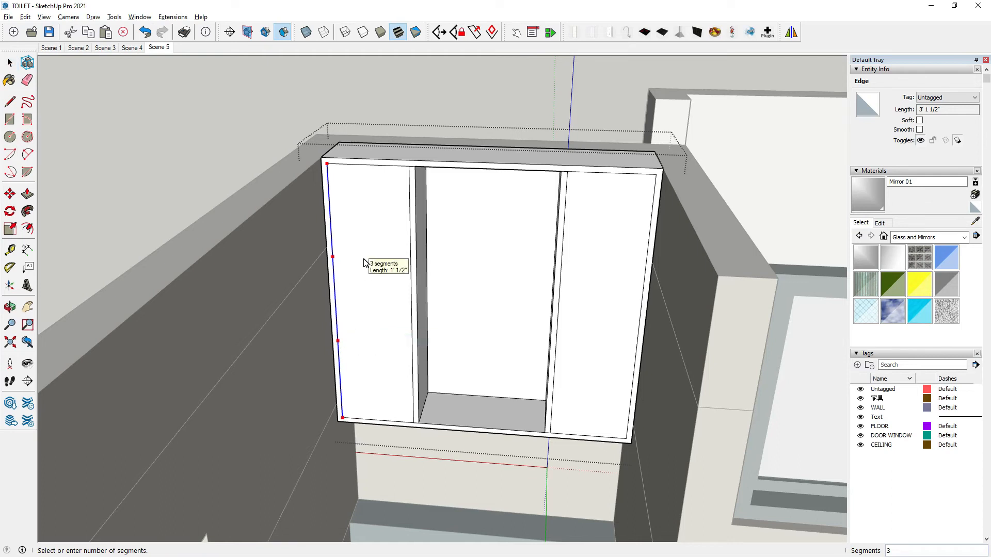
click(364, 263)
Step: Draw two horizontal shelf lines across the cabinet's left panel from the edge's division points
click(10, 101)
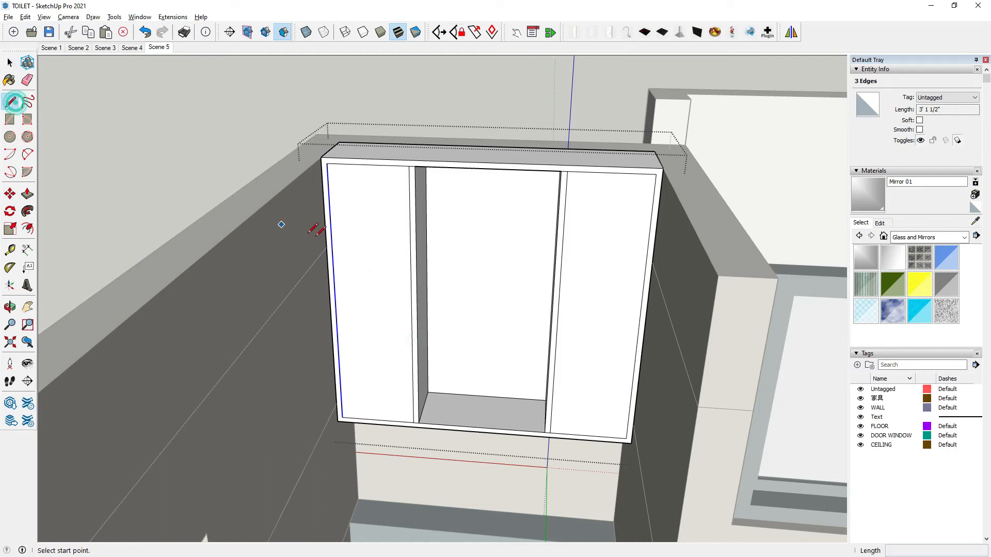
click(333, 256)
click(411, 259)
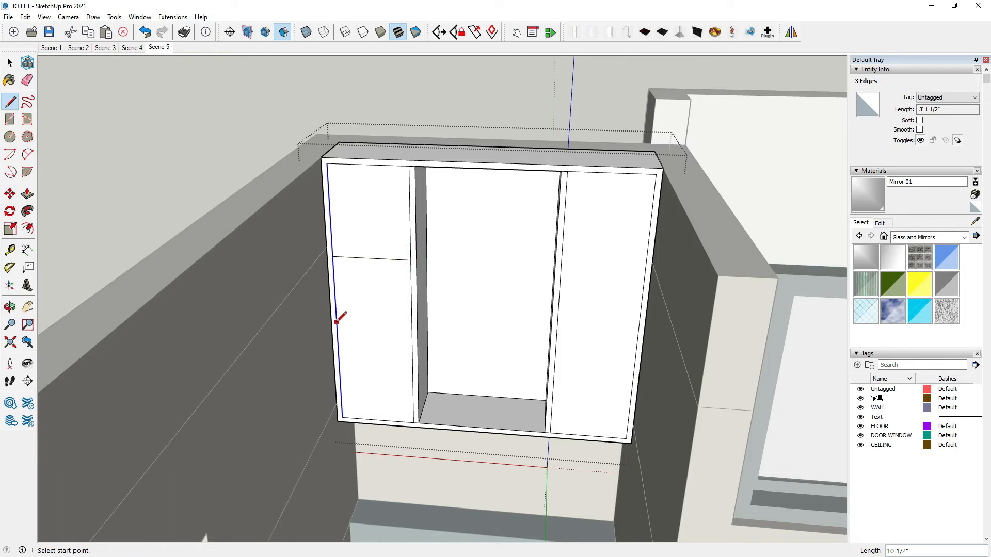
click(338, 341)
click(412, 343)
Step: Copy the two horizontal shelf lines within the left panel to mark the shelf thickness
click(10, 63)
click(390, 259)
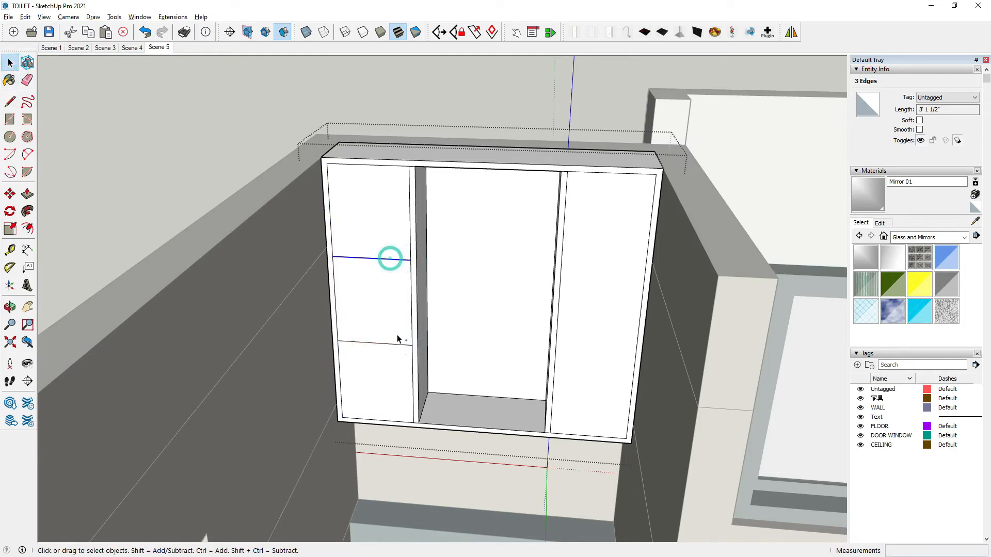
click(10, 193)
scroll(403, 320, up, 6)
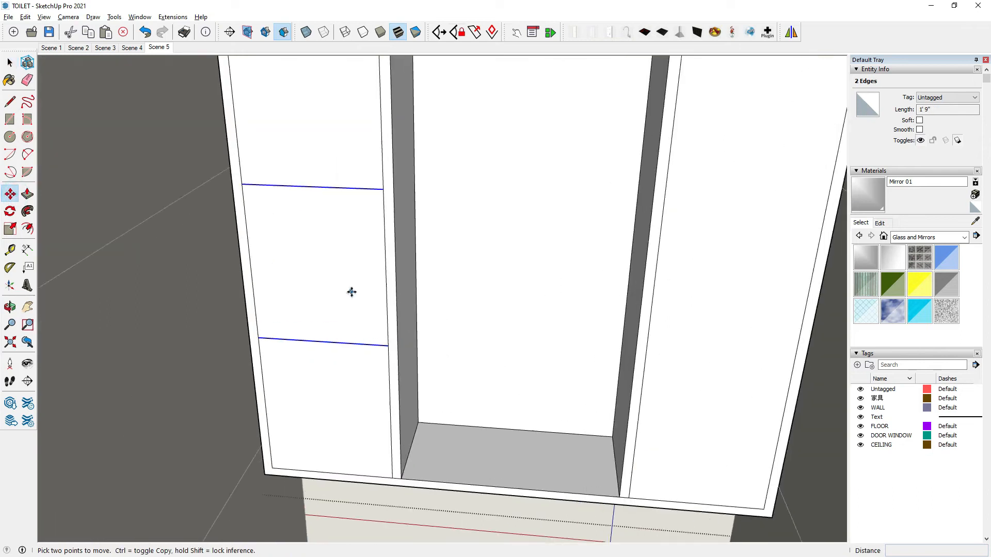
key(ctrl)
click(342, 261)
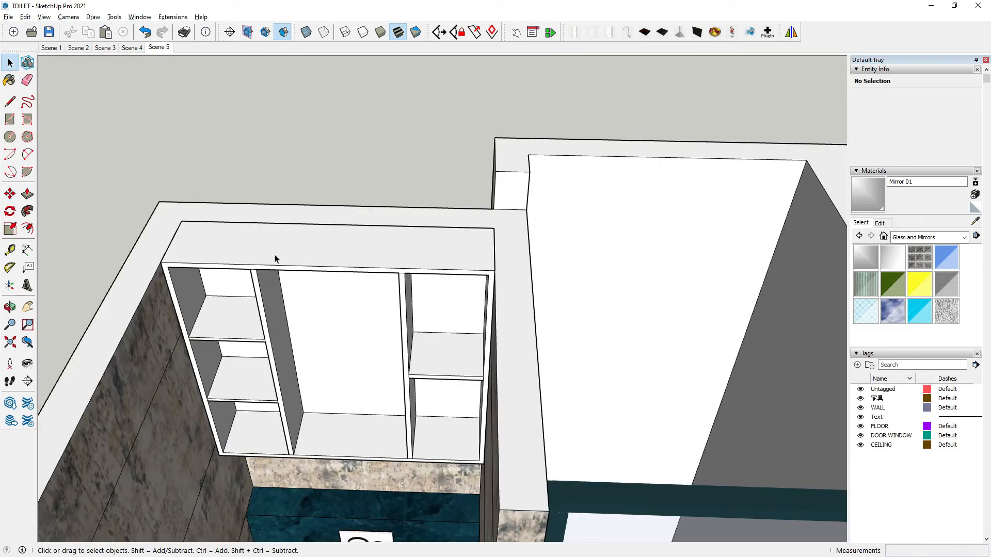
Step: Draw two side-by-side door rectangles over the cabinet front, the left one 1' 9" by 3' 3"
click(275, 259)
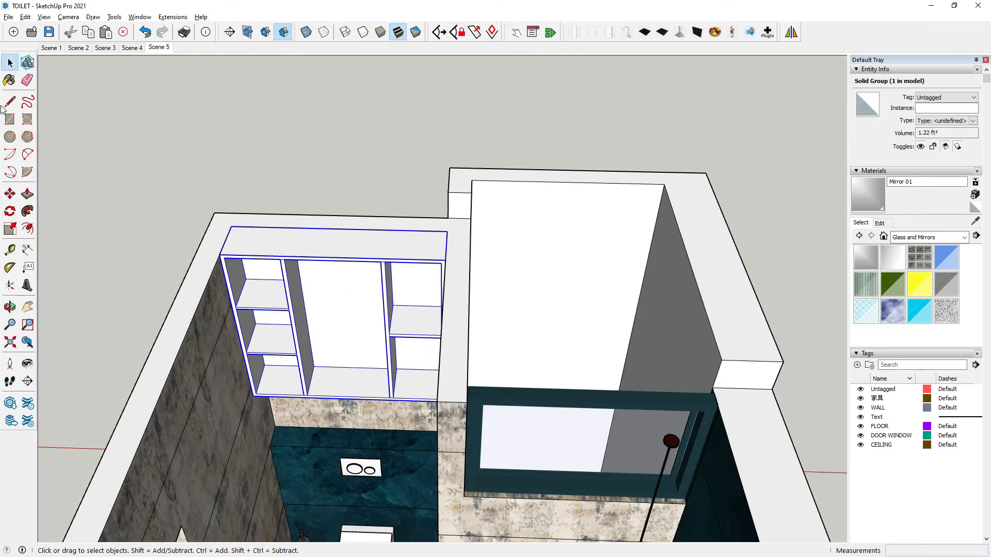
click(10, 119)
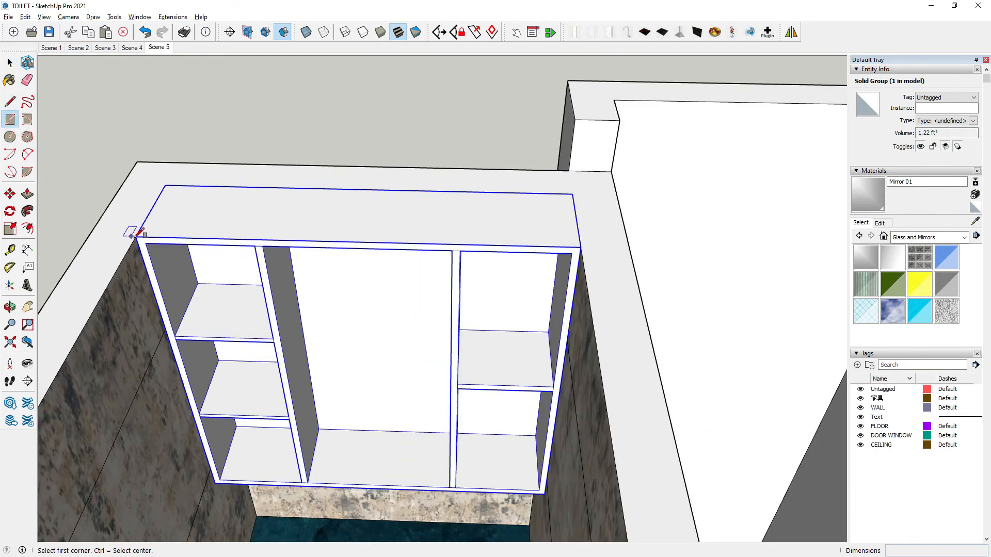
click(136, 237)
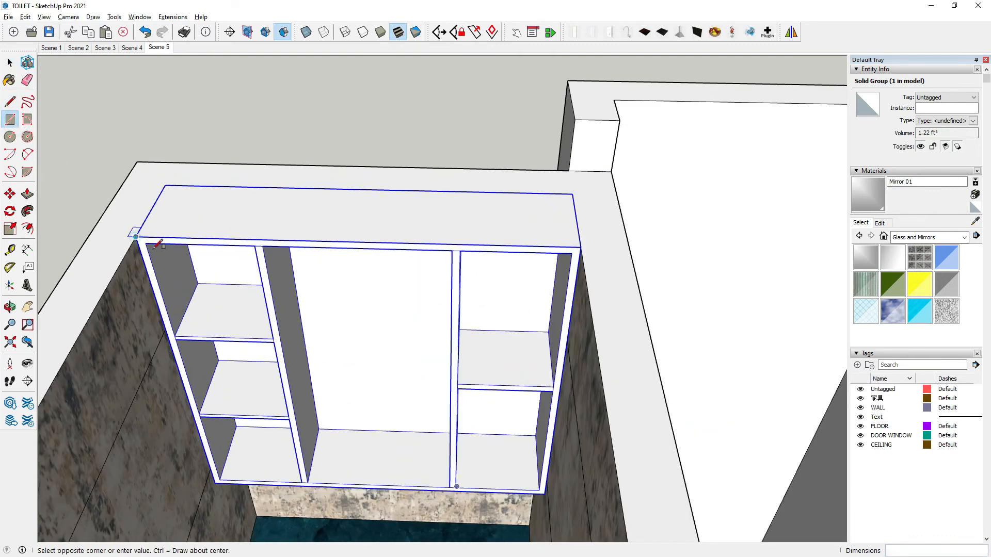
click(378, 488)
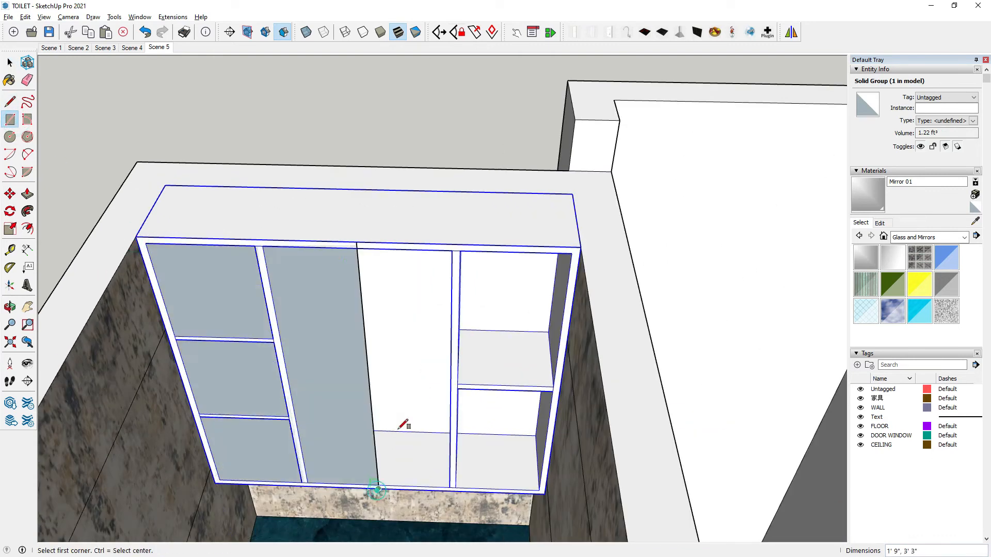
click(357, 242)
click(537, 478)
Step: Push/Pull the left door rectangle to a thickness of 1" and delete the face covering the cabinet's right half
click(27, 193)
click(352, 325)
click(351, 328)
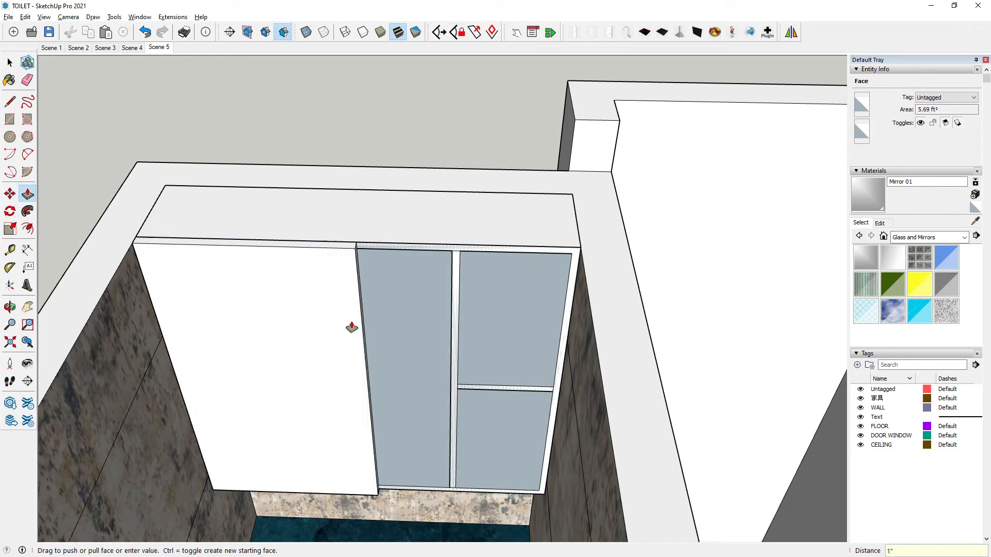
key(space)
click(416, 307)
key(Delete)
Step: Make the left cabinet door a group and open it for editing
triple_click(350, 312)
right_click(350, 312)
click(384, 339)
double_click(303, 325)
Step: Push/Pull the side face of the left door at the cabinet's centre inward by 1/16"
click(9, 102)
scroll(361, 238, up, 3)
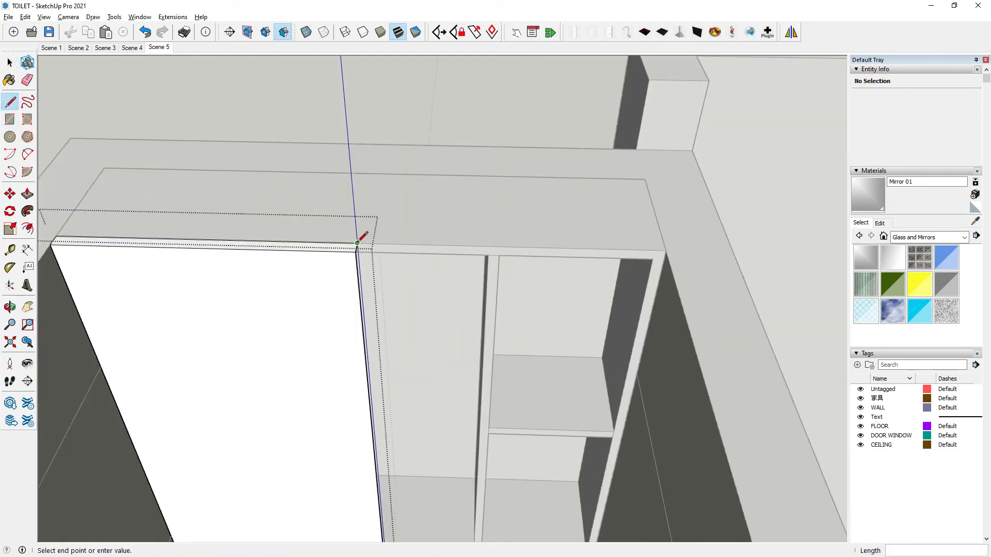
scroll(410, 416, up, 5)
click(27, 193)
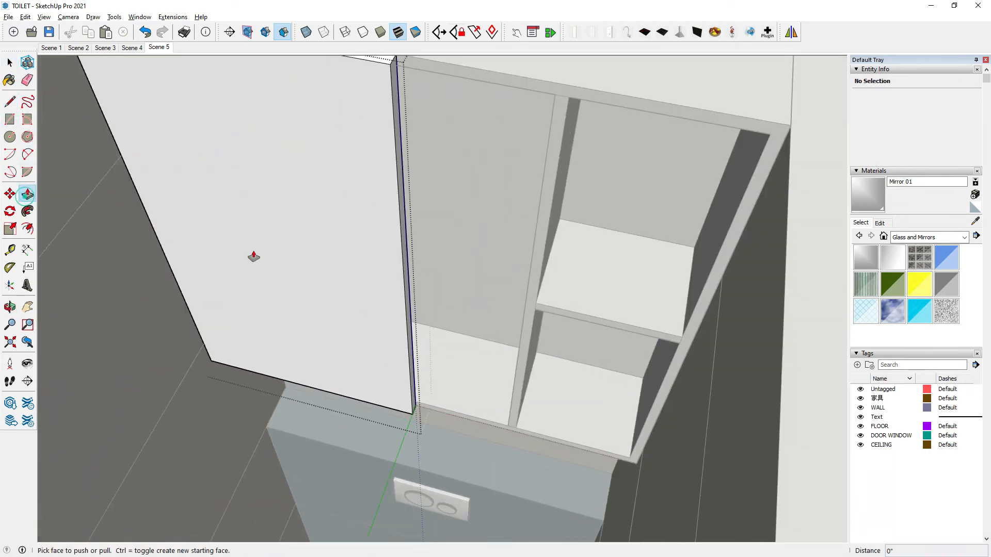
scroll(405, 312, up, 2)
double_click(398, 317)
Step: Push/Pull the left door's bottom face down 3/4" to extend it below the cabinet
scroll(312, 389, down, 6)
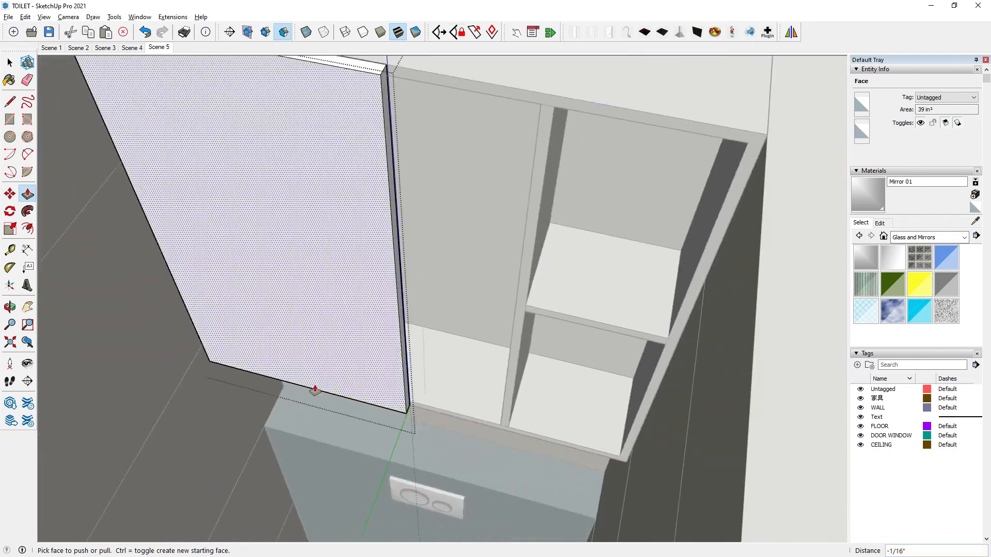
scroll(363, 418, up, 6)
middle_drag(360, 413, 416, 294)
double_click(413, 312)
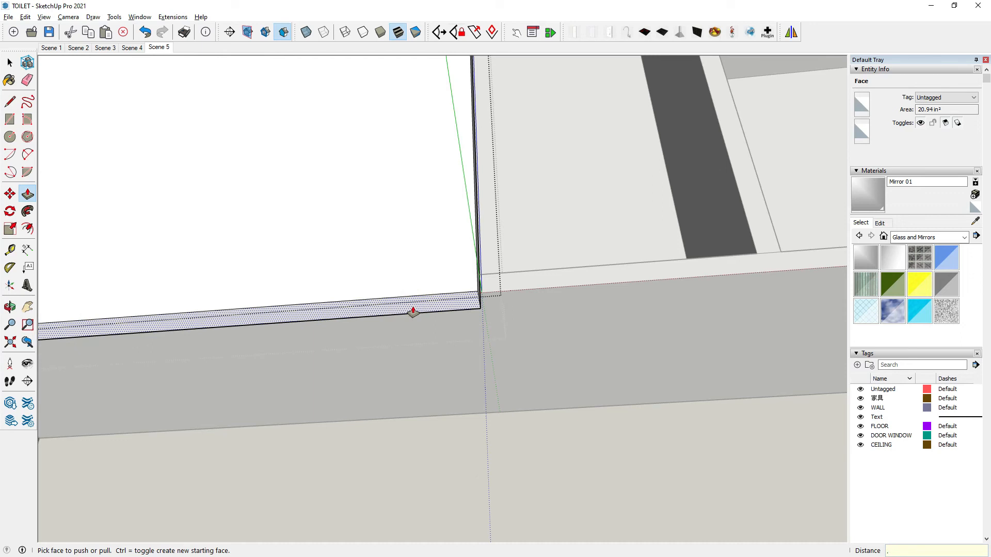
Step: Push/Pull the left door's top face down 0.5" and close the door group
scroll(510, 442, down, 2)
middle_drag(510, 443, 326, 369)
scroll(438, 162, up, 5)
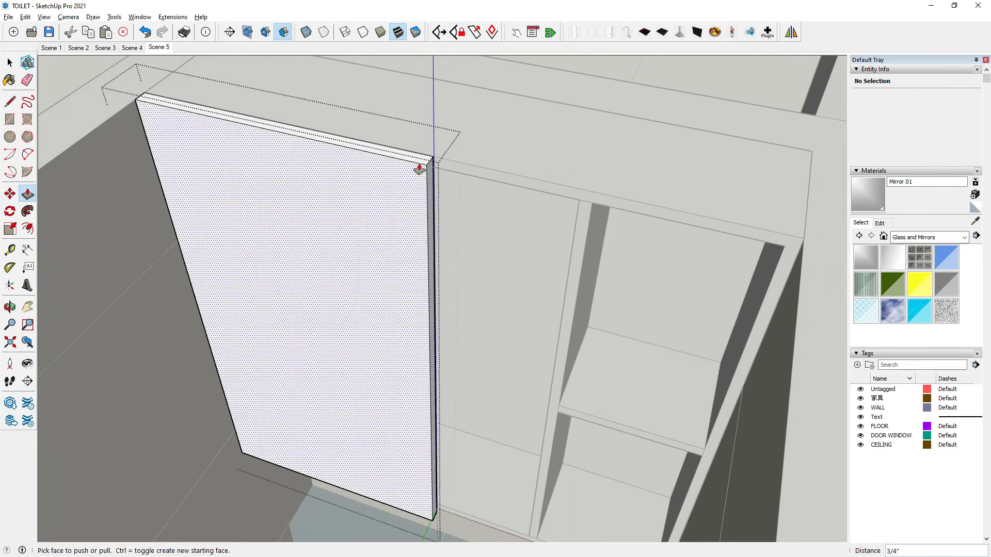
double_click(421, 167)
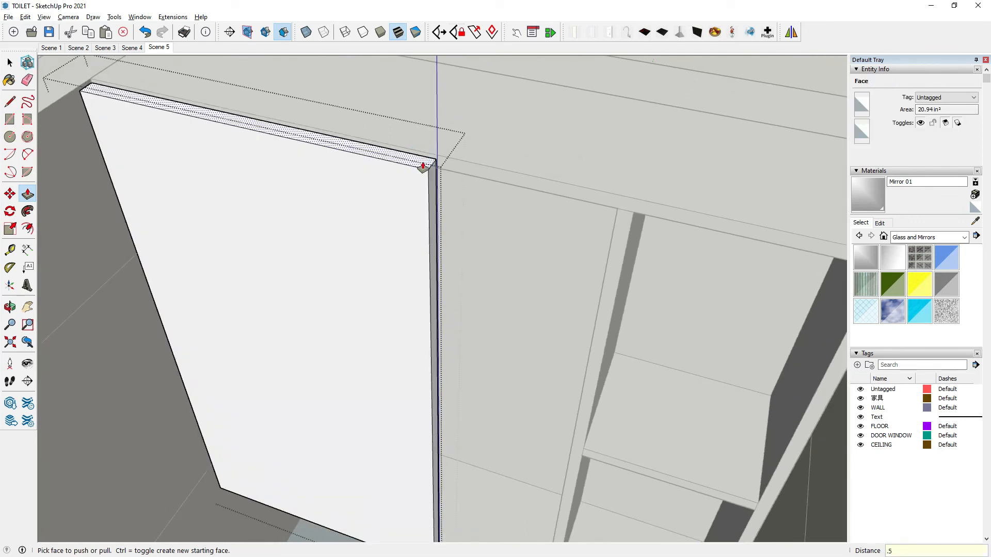
key(Return)
click(10, 62)
click(61, 154)
Step: Copy the left door group onto the cabinet's right half, aligned with the cabinet's right edge
click(235, 232)
scroll(330, 245, down, 2)
middle_drag(413, 268, 459, 325)
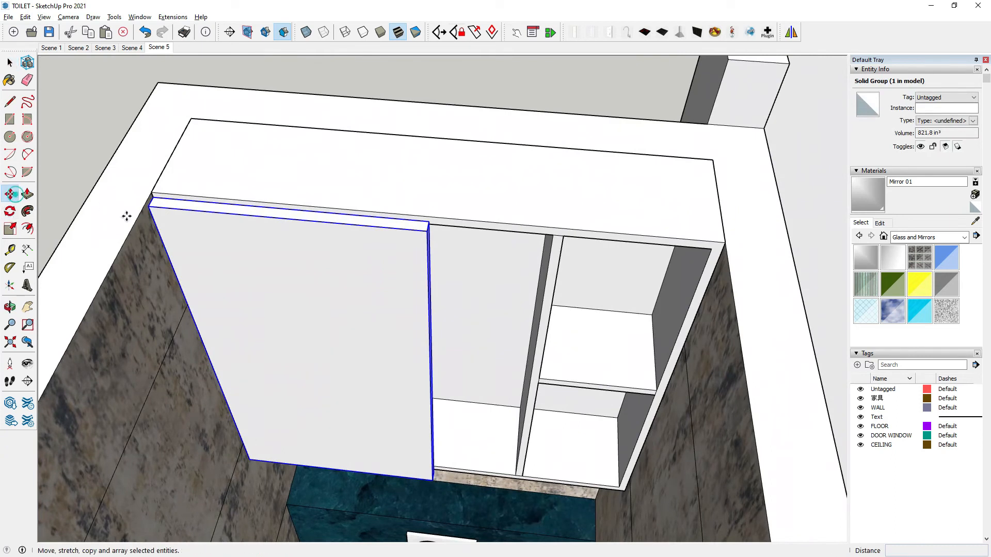
scroll(531, 236, up, 4)
click(365, 208)
key(ctrl)
scroll(457, 315, down, 4)
scroll(759, 297, up, 3)
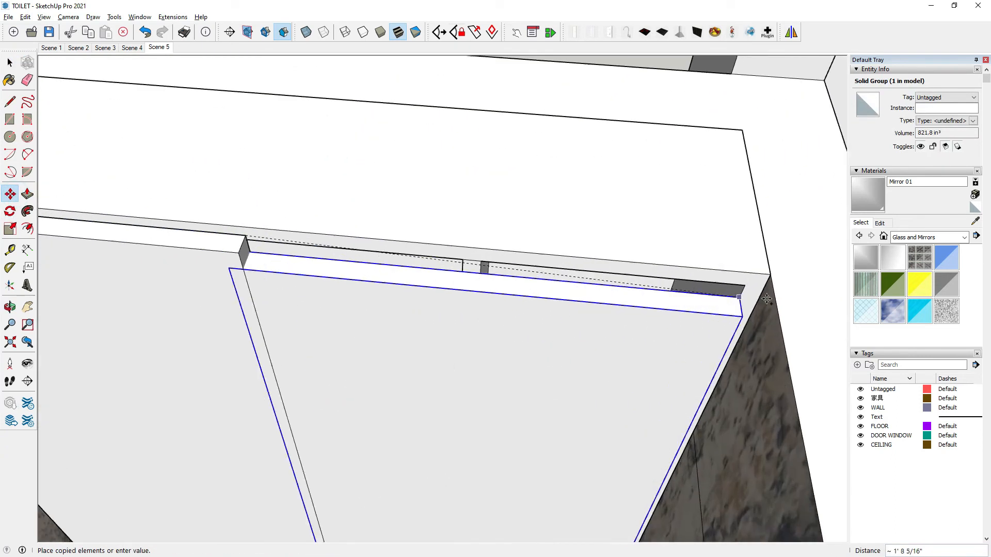
click(765, 284)
scroll(763, 281, down, 5)
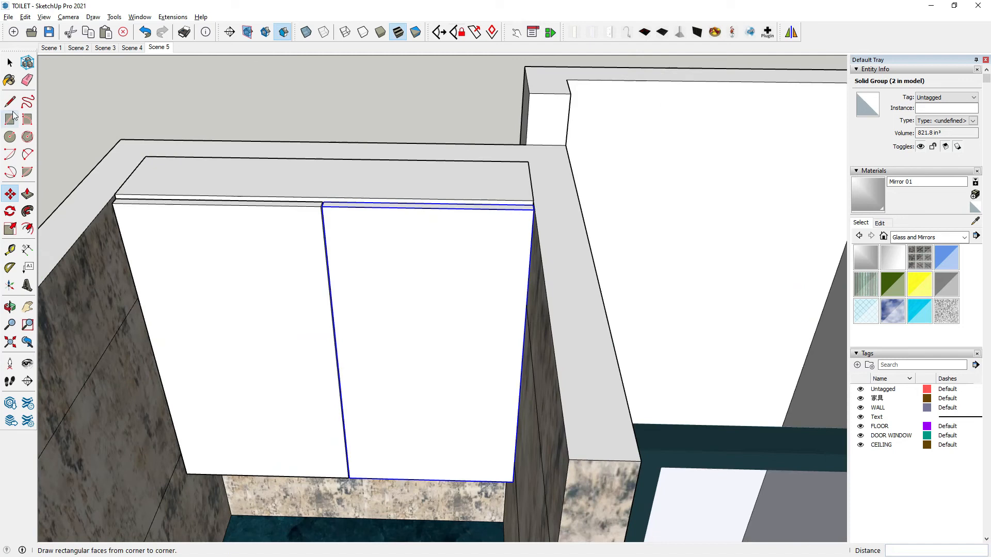
Step: Examine the two-door cabinet above the toilet and its fit within the whole bathroom
scroll(408, 289, down, 3)
middle_drag(439, 295, 447, 207)
scroll(376, 408, up, 4)
middle_drag(378, 411, 372, 181)
scroll(413, 428, down, 2)
middle_drag(354, 279, 451, 192)
scroll(500, 217, up, 3)
scroll(465, 323, down, 10)
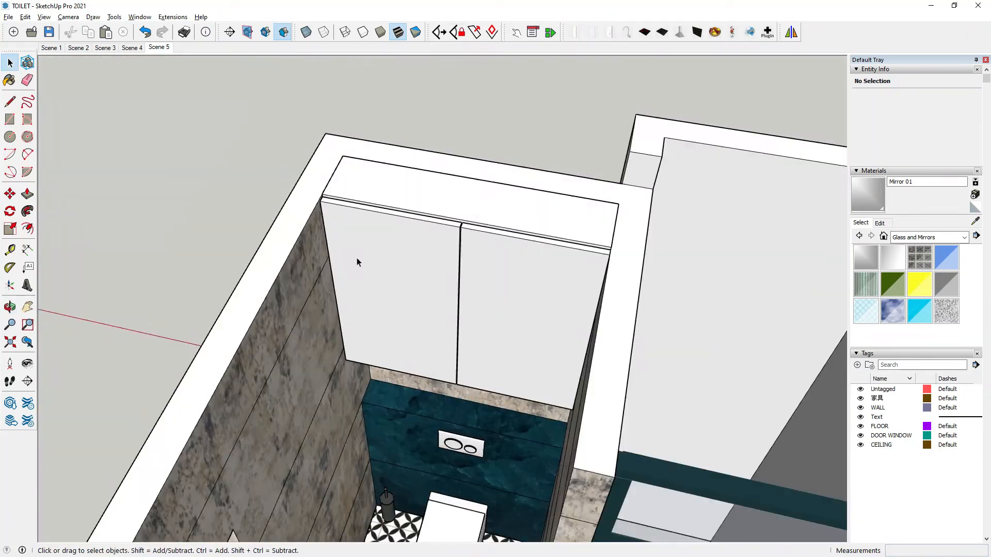
scroll(495, 326, up, 10)
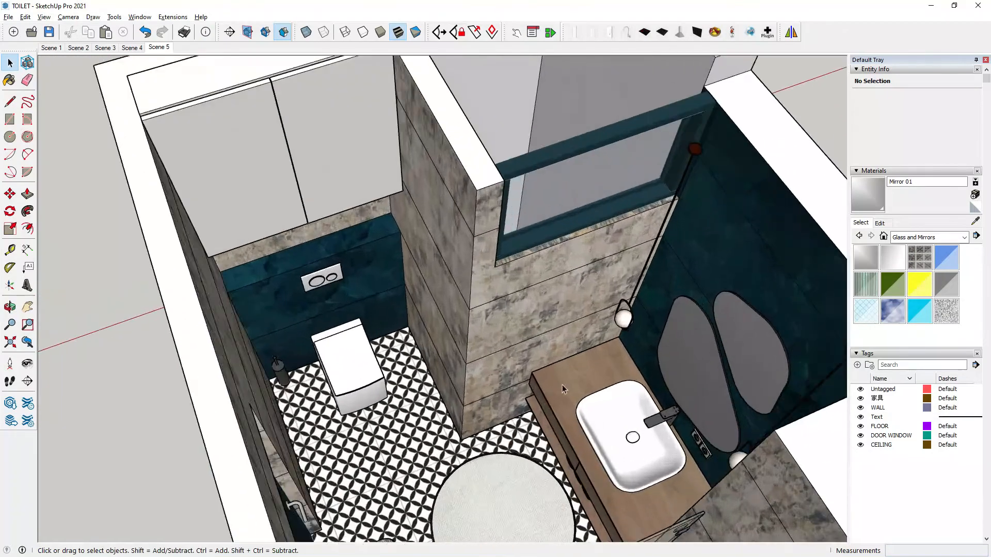
middle_drag(559, 394, 558, 298)
scroll(573, 320, down, 3)
scroll(558, 298, down, 10)
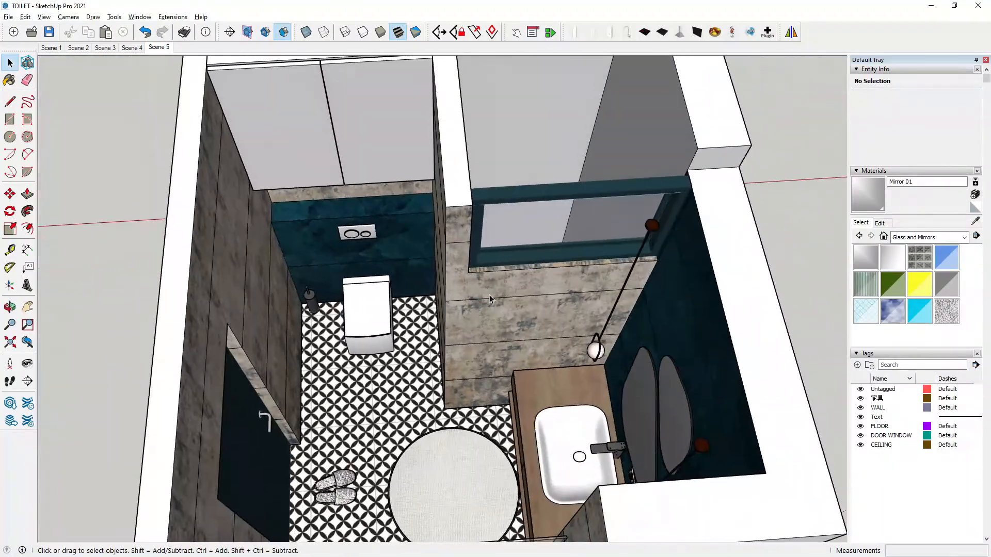
Step: Examine the toilet ledge, flush plate and exposed wall strip beneath the cabinet up close
scroll(370, 234, up, 6)
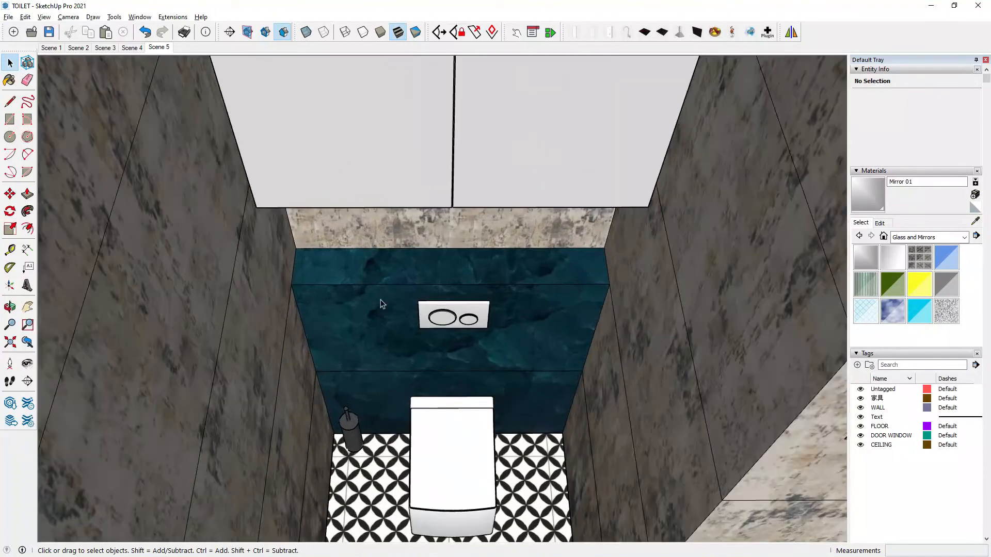
scroll(380, 304, down, 3)
middle_drag(380, 304, 341, 234)
scroll(344, 240, up, 4)
scroll(406, 380, up, 5)
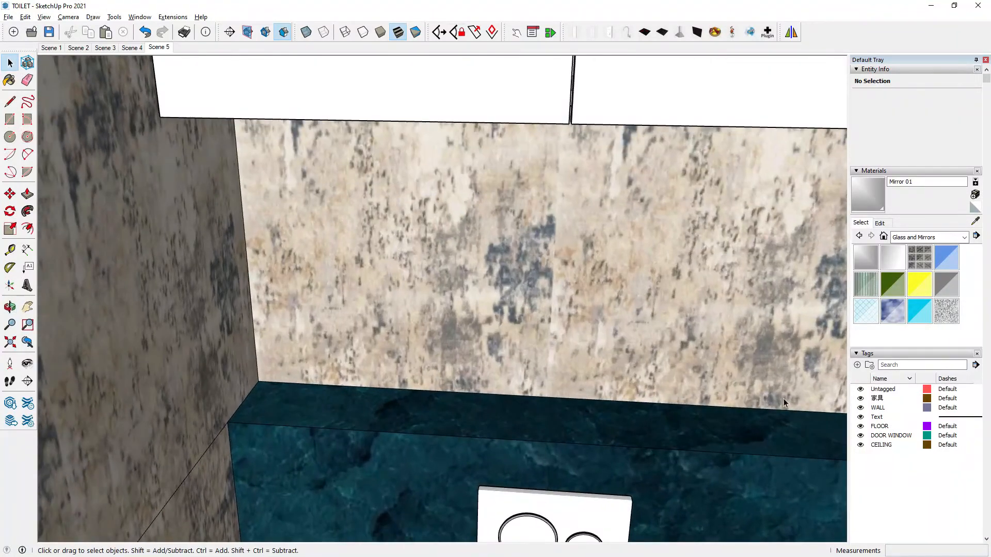
scroll(576, 287, down, 4)
scroll(576, 287, up, 2)
scroll(444, 310, down, 3)
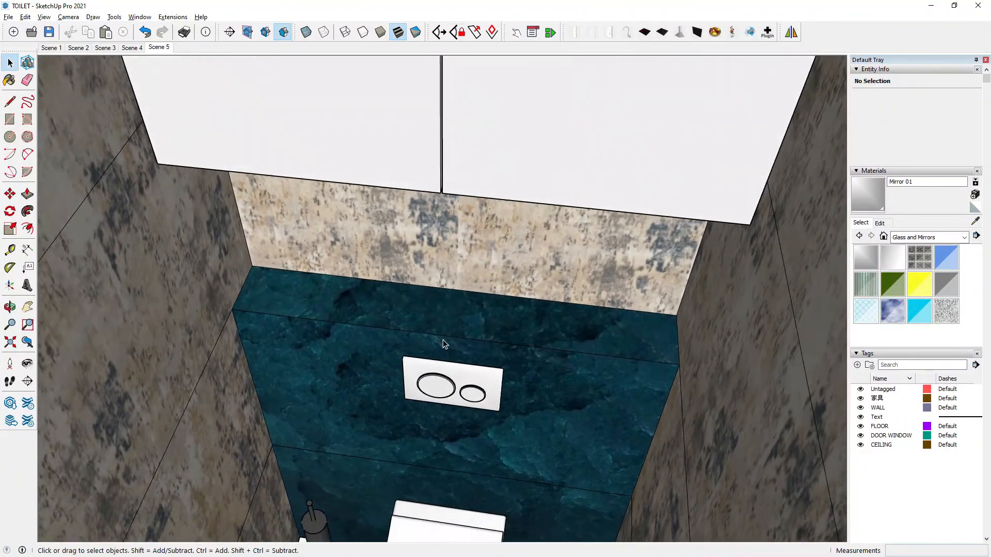
scroll(442, 294, up, 3)
middle_drag(442, 294, 467, 411)
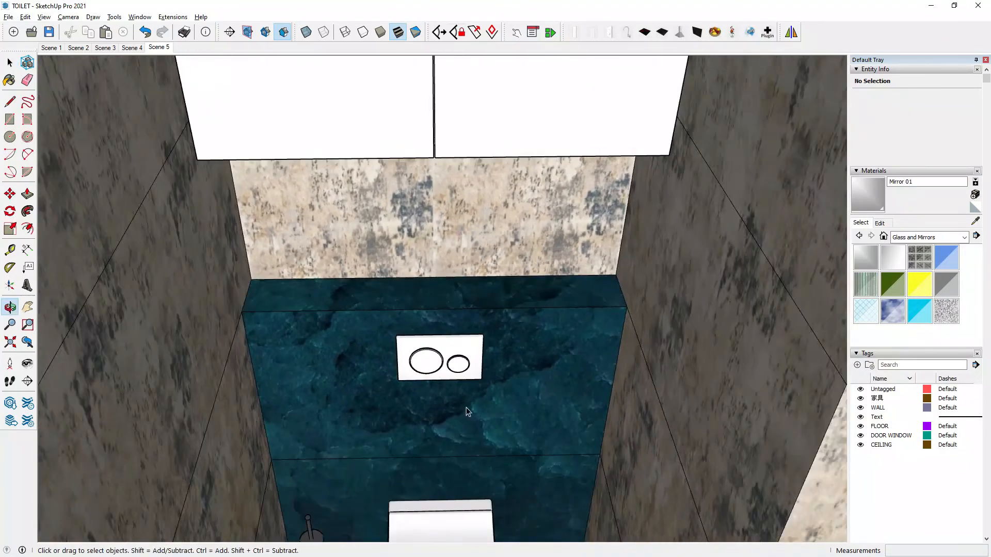
Step: Look over the whole bathroom from above and outside, ending on Scene 1
scroll(433, 289, down, 5)
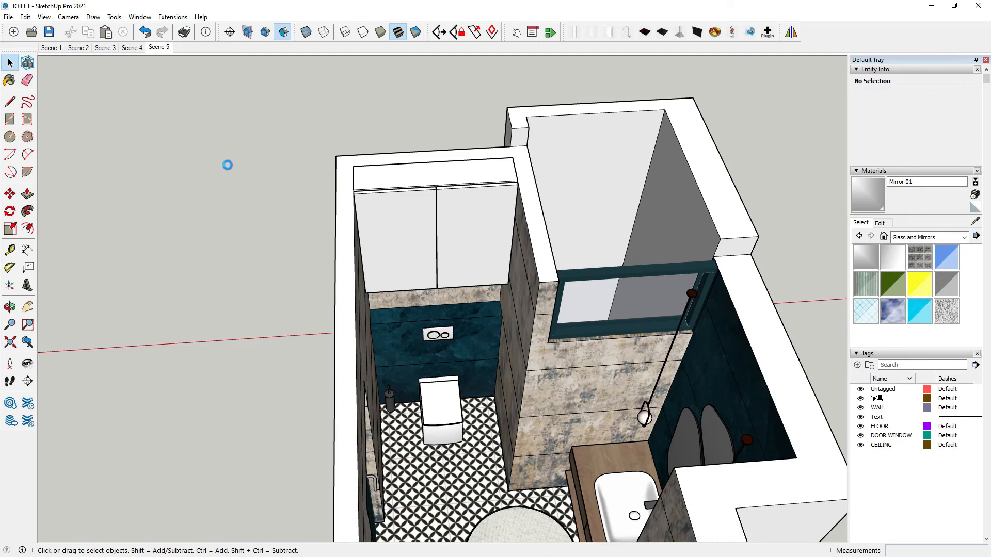
scroll(227, 165, down, 2)
middle_drag(228, 166, 246, 144)
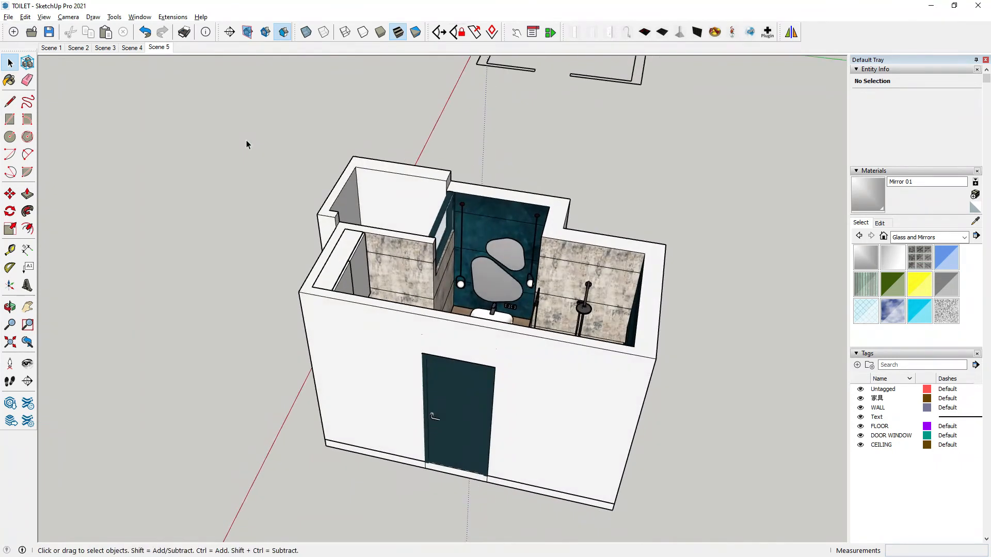
click(50, 47)
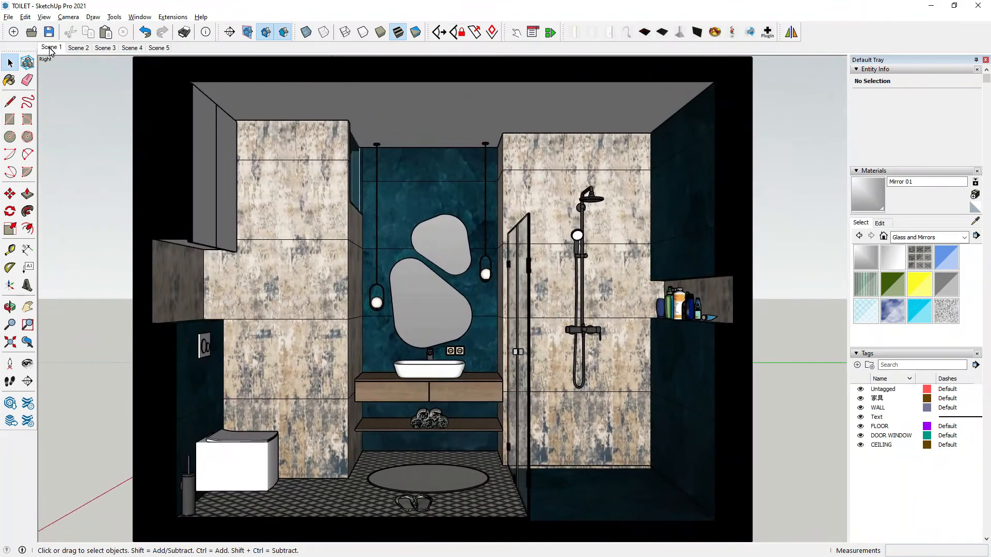
Step: Paint the teal tile rows above the shower niche with Material15, sampled from the adjoining beige patterned wall
middle_drag(380, 220, 589, 212)
scroll(594, 213, up, 3)
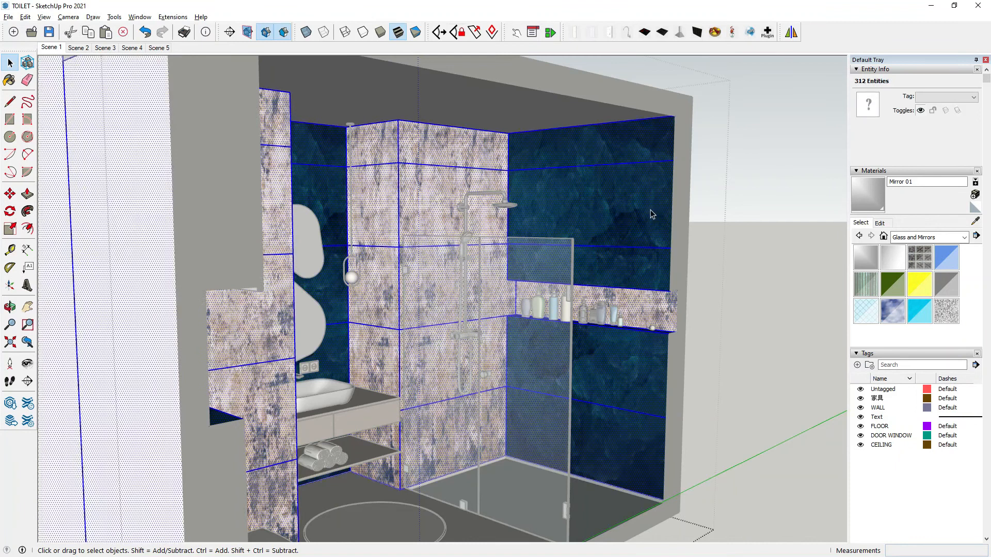
click(651, 211)
click(974, 221)
middle_drag(722, 211, 594, 201)
scroll(521, 185, up, 3)
click(594, 176)
click(656, 116)
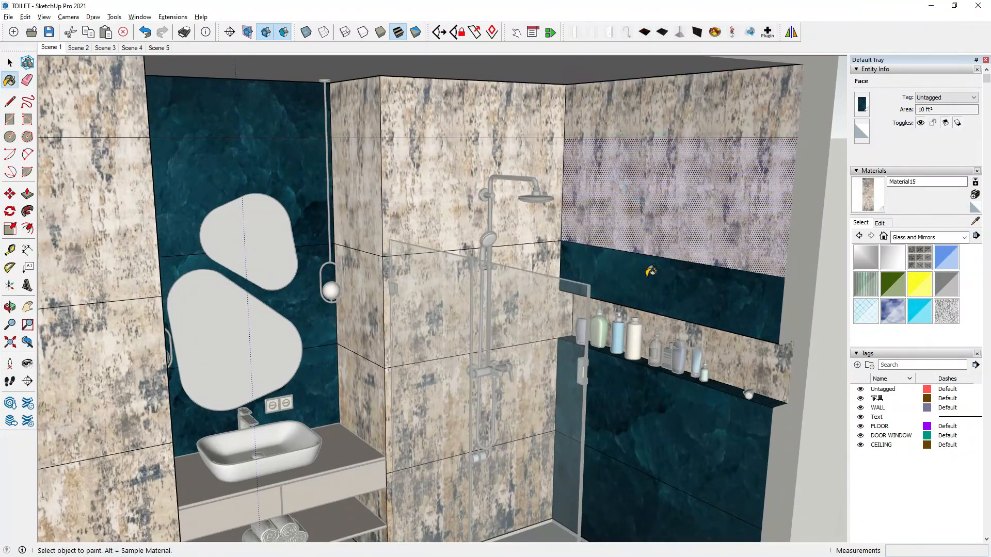
click(647, 252)
Step: Paint the underside of the shower niche's upper edge with Material15
middle_drag(648, 252, 671, 309)
scroll(707, 351, up, 3)
scroll(707, 351, up, 6)
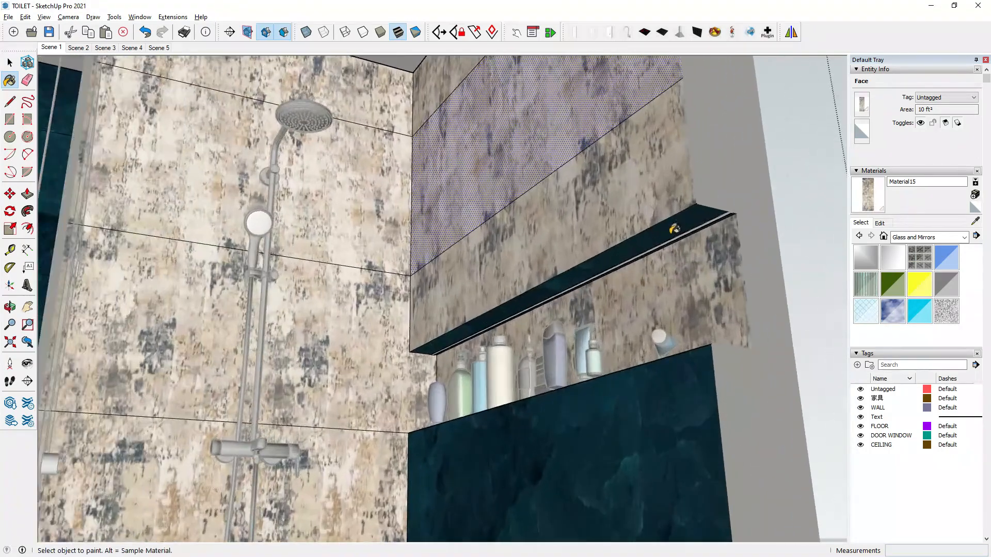
scroll(660, 245, up, 3)
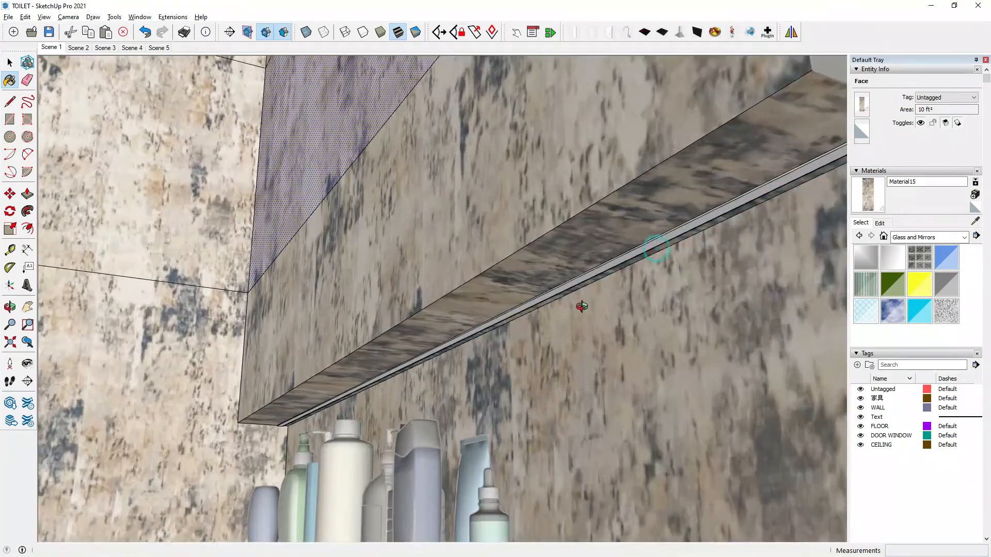
middle_drag(646, 303, 568, 330)
scroll(542, 343, down, 3)
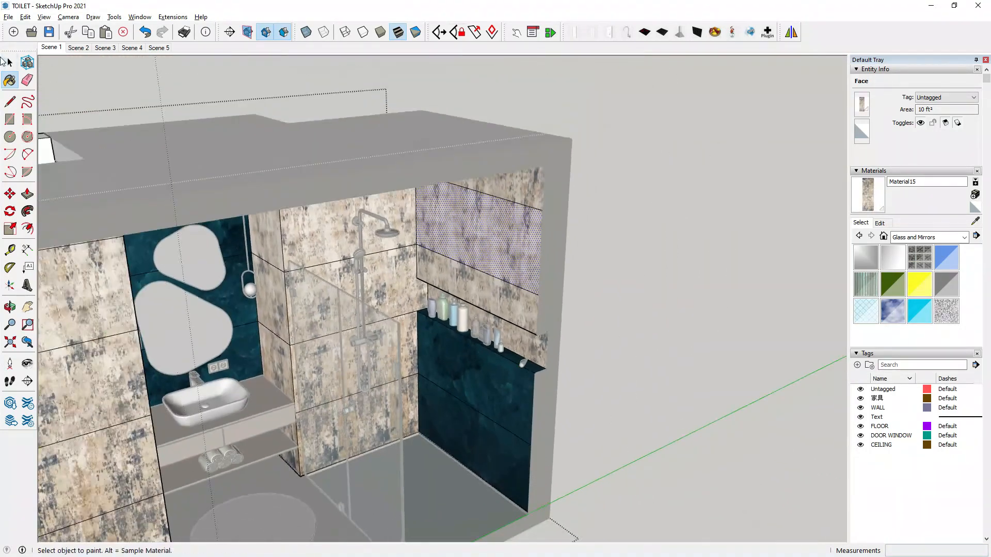
Step: Resample Material15 and apply it to the top tile row of the shower's niche wall
key(space)
click(695, 192)
scroll(697, 313, down, 5)
middle_drag(671, 310, 593, 289)
scroll(594, 289, up, 5)
click(972, 223)
scroll(619, 310, down, 2)
middle_drag(601, 323, 621, 296)
click(636, 163)
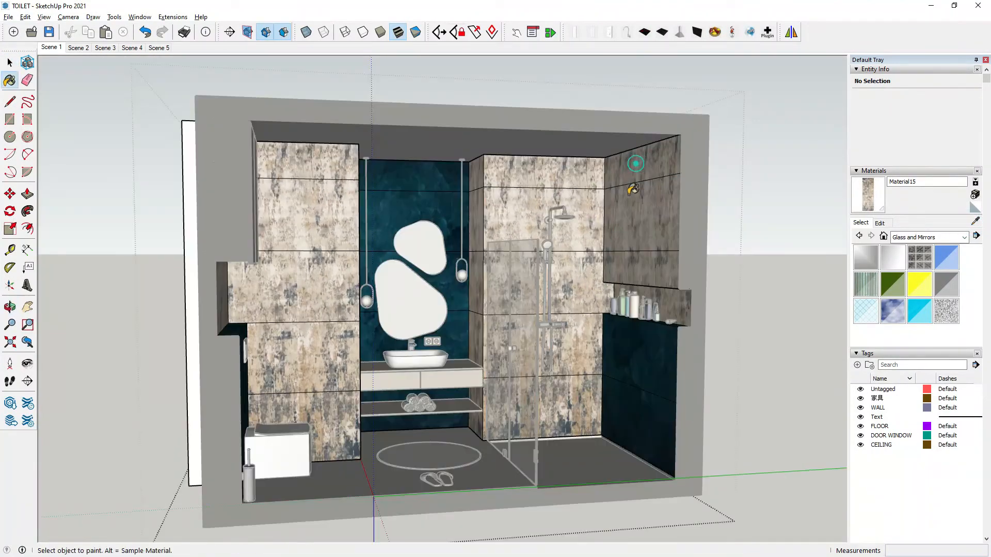
Step: Close the wall group and review the bathroom in Scene 1 and Scene 2
middle_drag(557, 230, 524, 236)
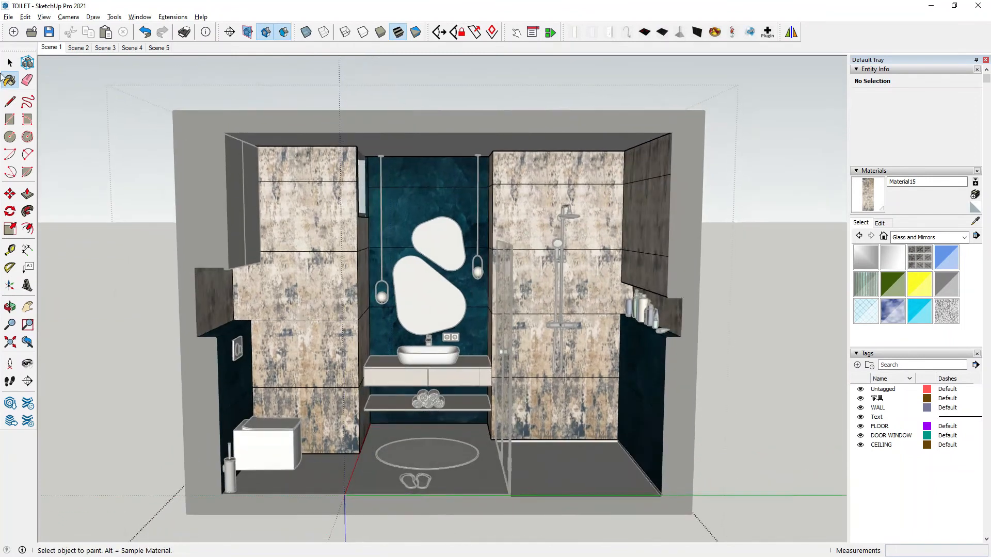
click(71, 104)
scroll(356, 300, down, 3)
middle_drag(356, 300, 358, 281)
click(156, 139)
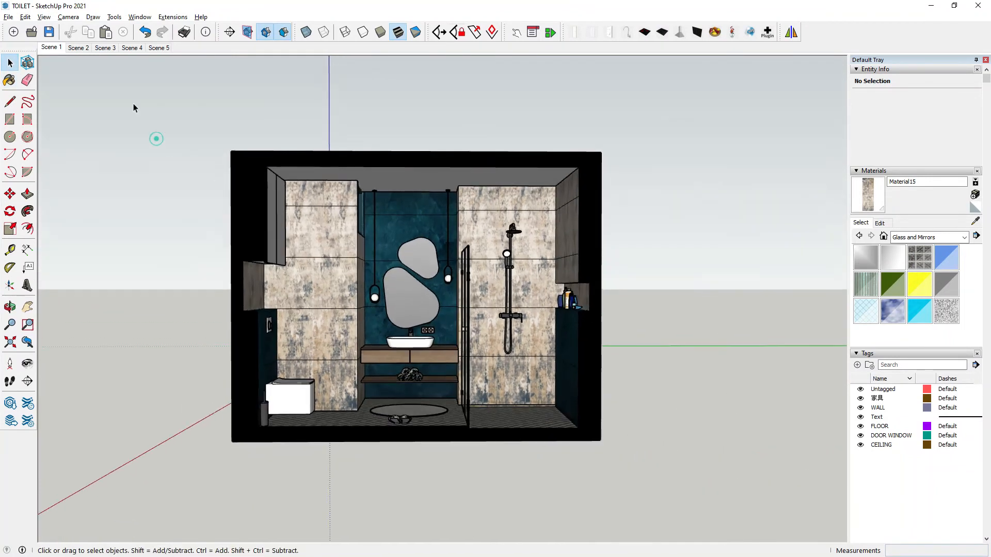
click(49, 48)
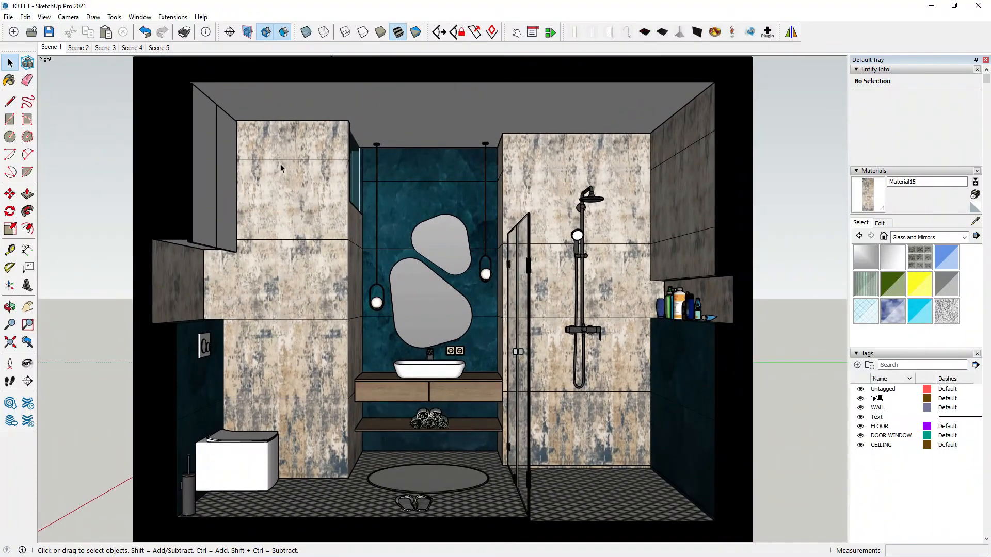
click(78, 48)
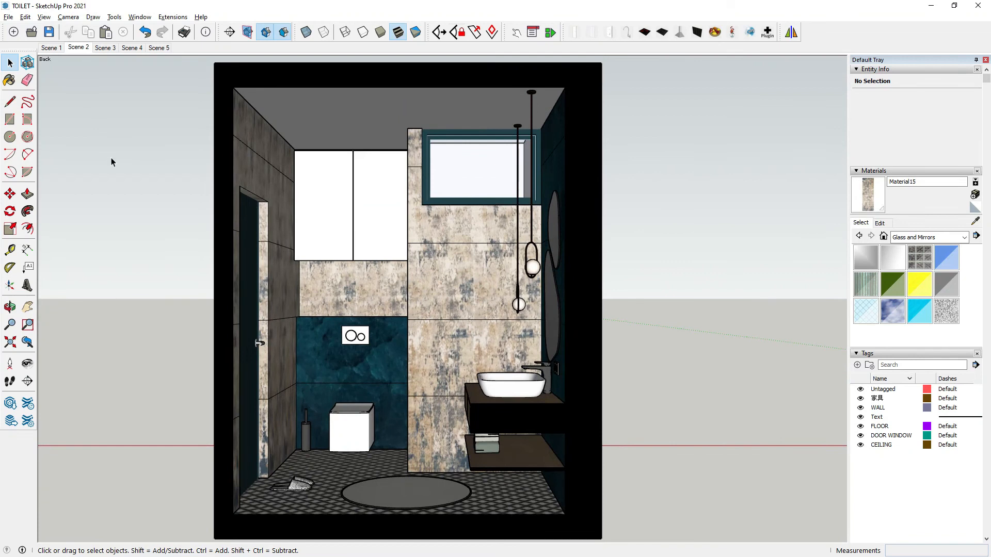
Step: Try painting the left cabinet door with 35_dark fine wood texture_05, sampled from the vanity
scroll(494, 448, up, 1)
middle_drag(495, 448, 642, 390)
click(974, 222)
scroll(495, 406, up, 2)
click(495, 406)
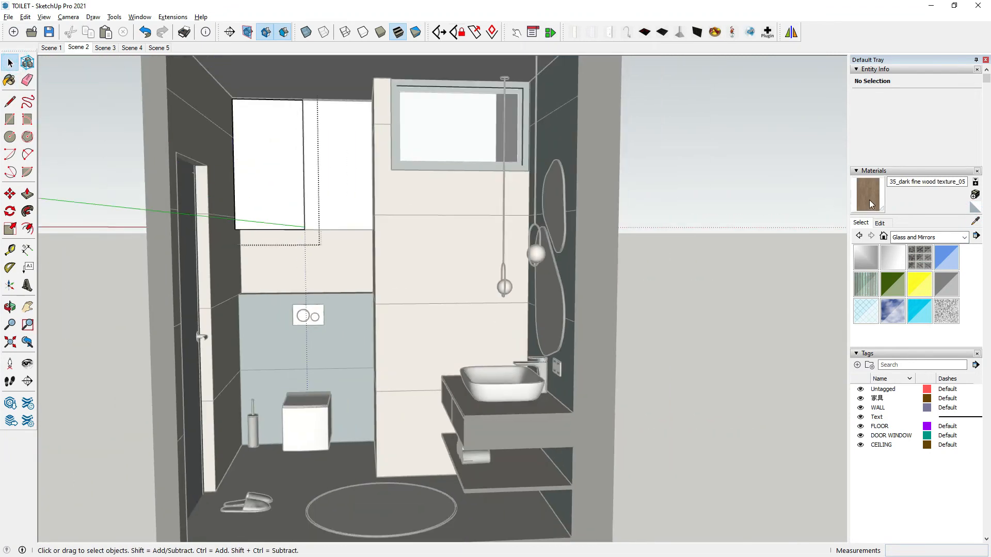
click(287, 151)
scroll(312, 175, up, 2)
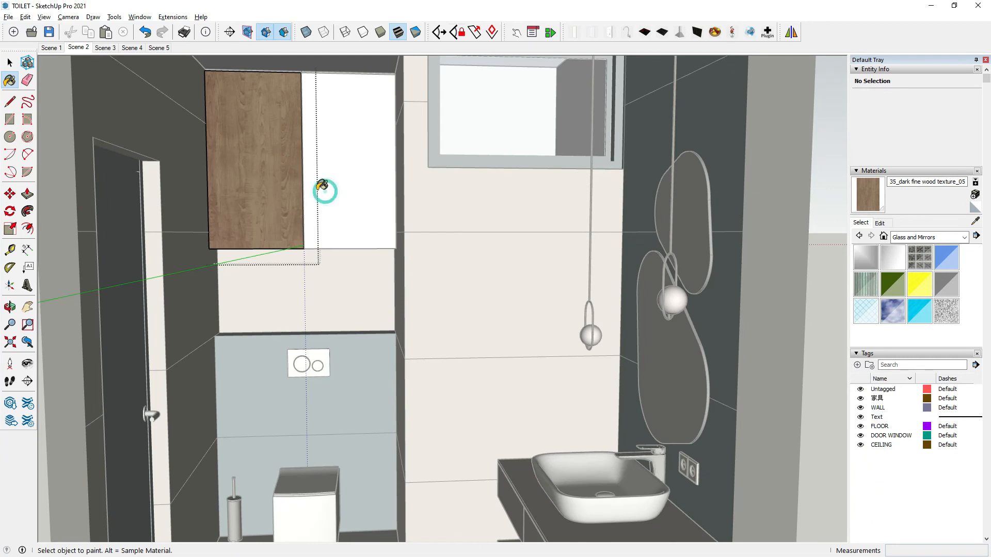
click(11, 62)
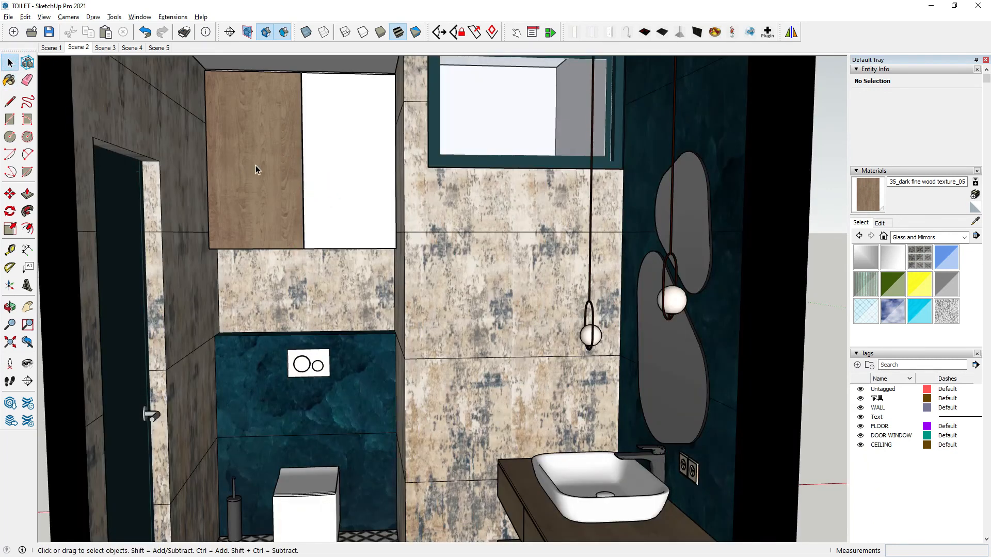
Step: Undo the wood paint on the left cabinet door and close its group
key(ctrl+z)
key(ctrl+z)
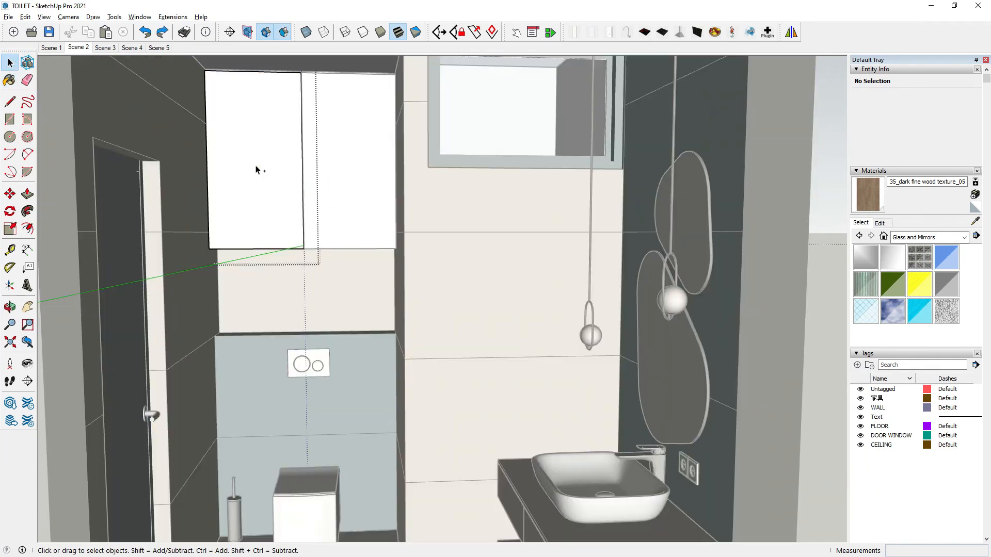
scroll(612, 254, down, 5)
click(648, 238)
Step: Review the bathroom in Scene 3, Scene 4 and Scene 1 with nothing left selected
scroll(520, 305, up, 1)
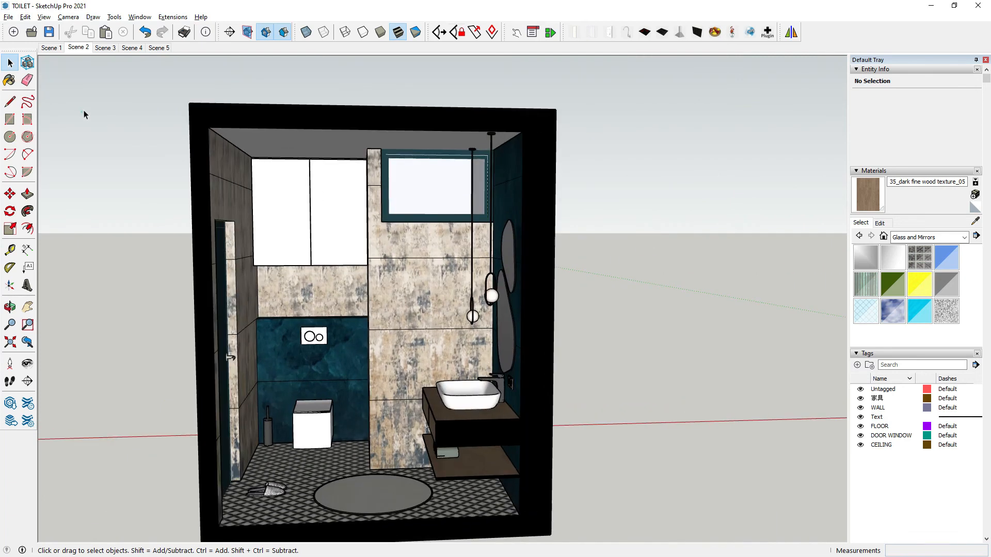
click(105, 48)
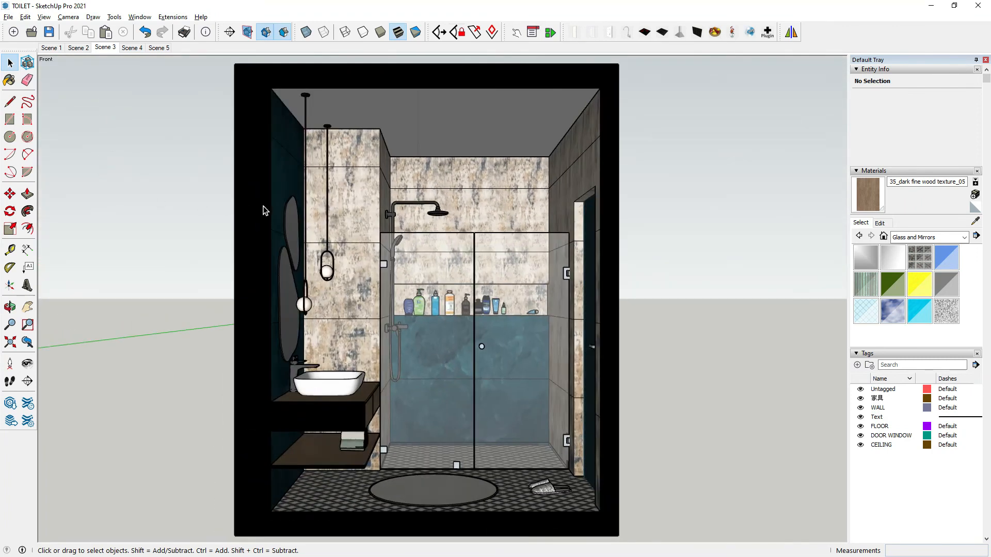
click(137, 49)
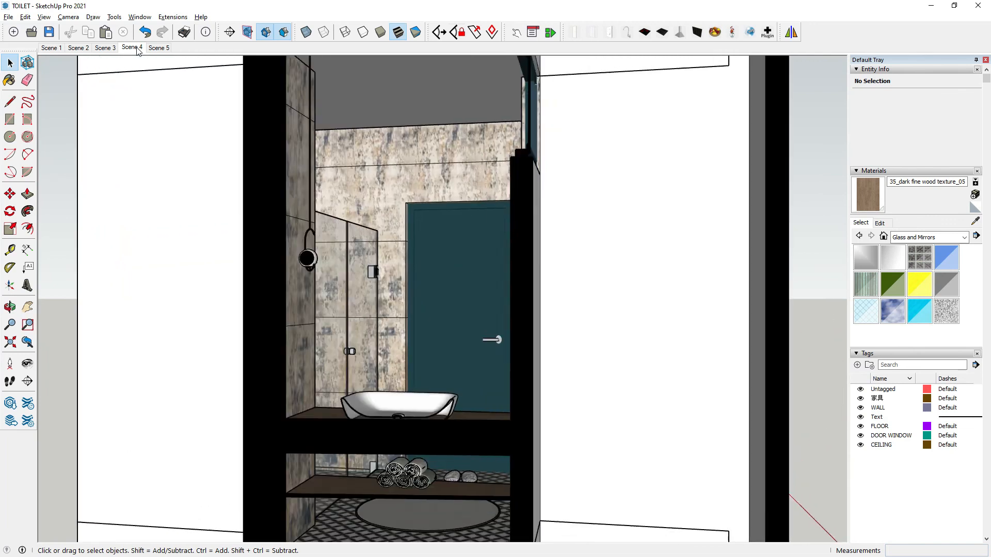
click(71, 130)
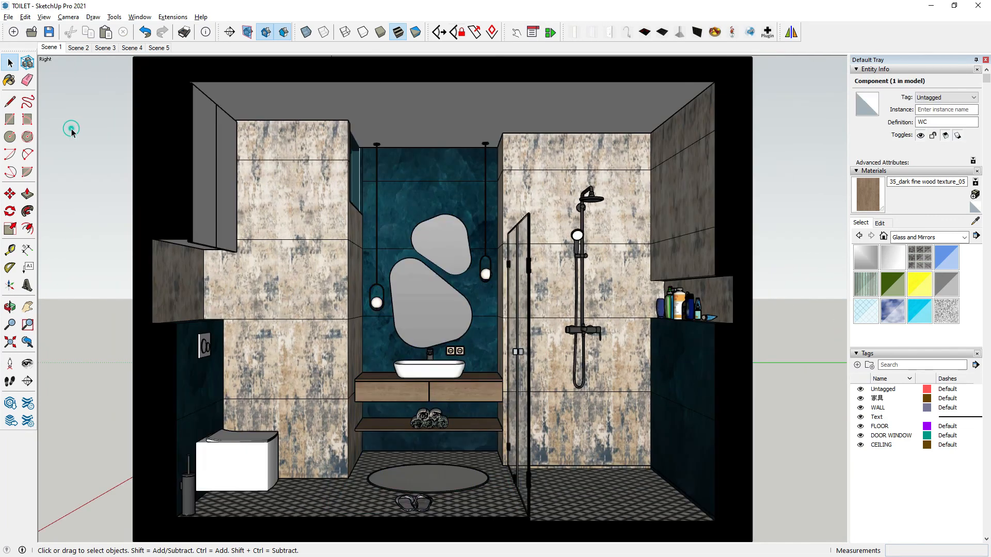